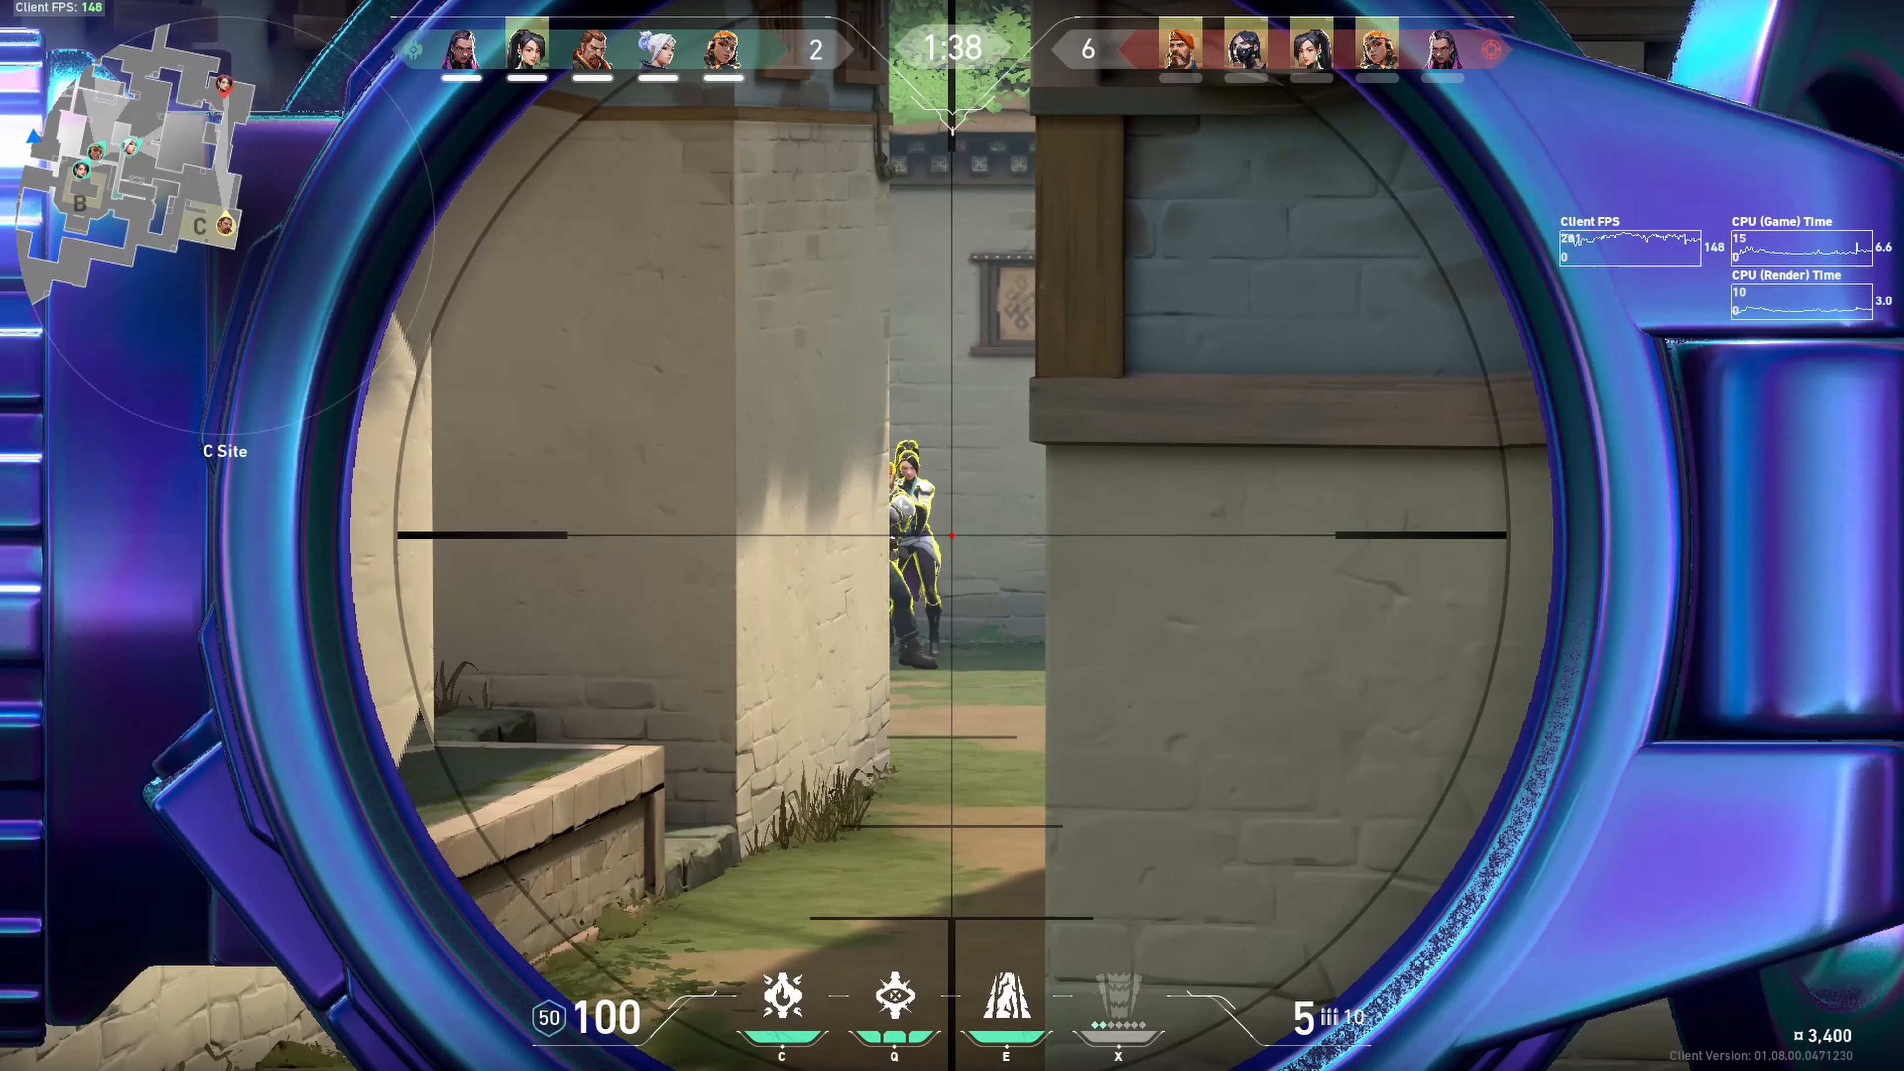
left_click(952, 534)
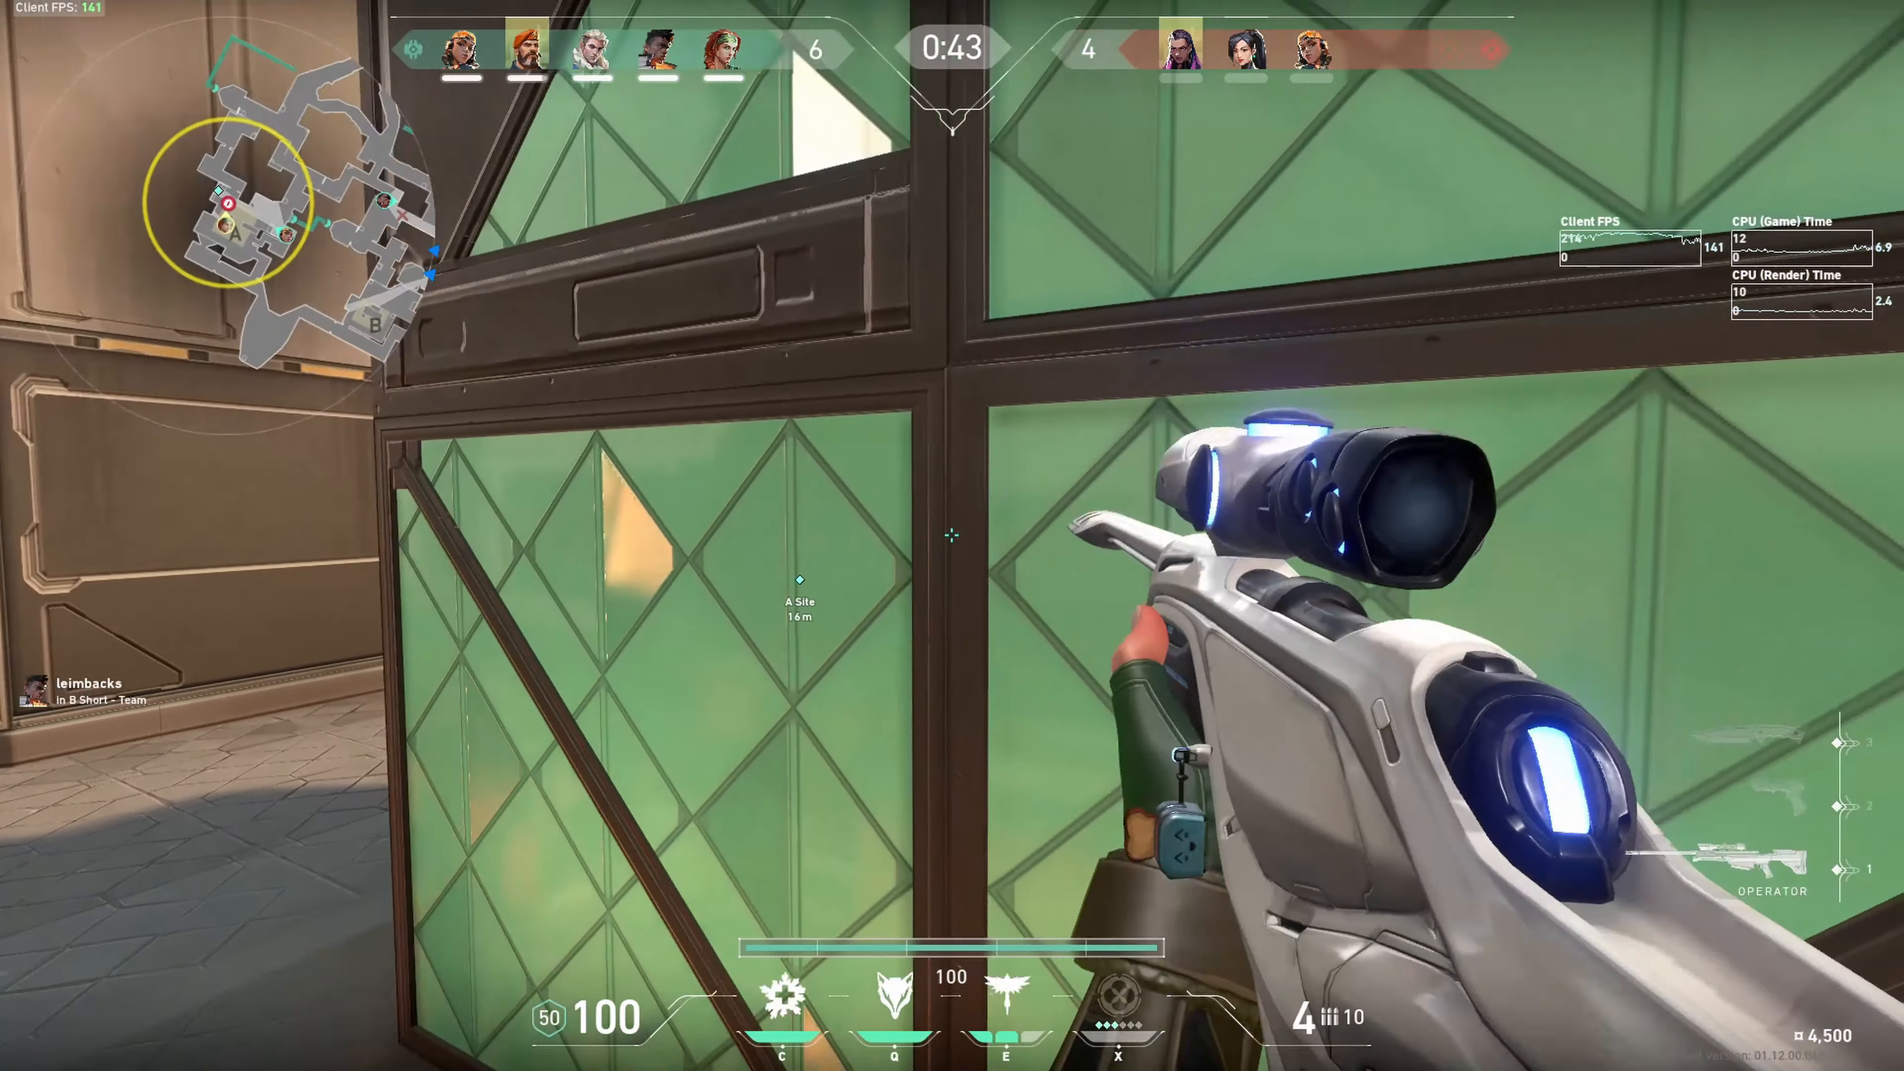
right_click(952, 534)
left_click(953, 535)
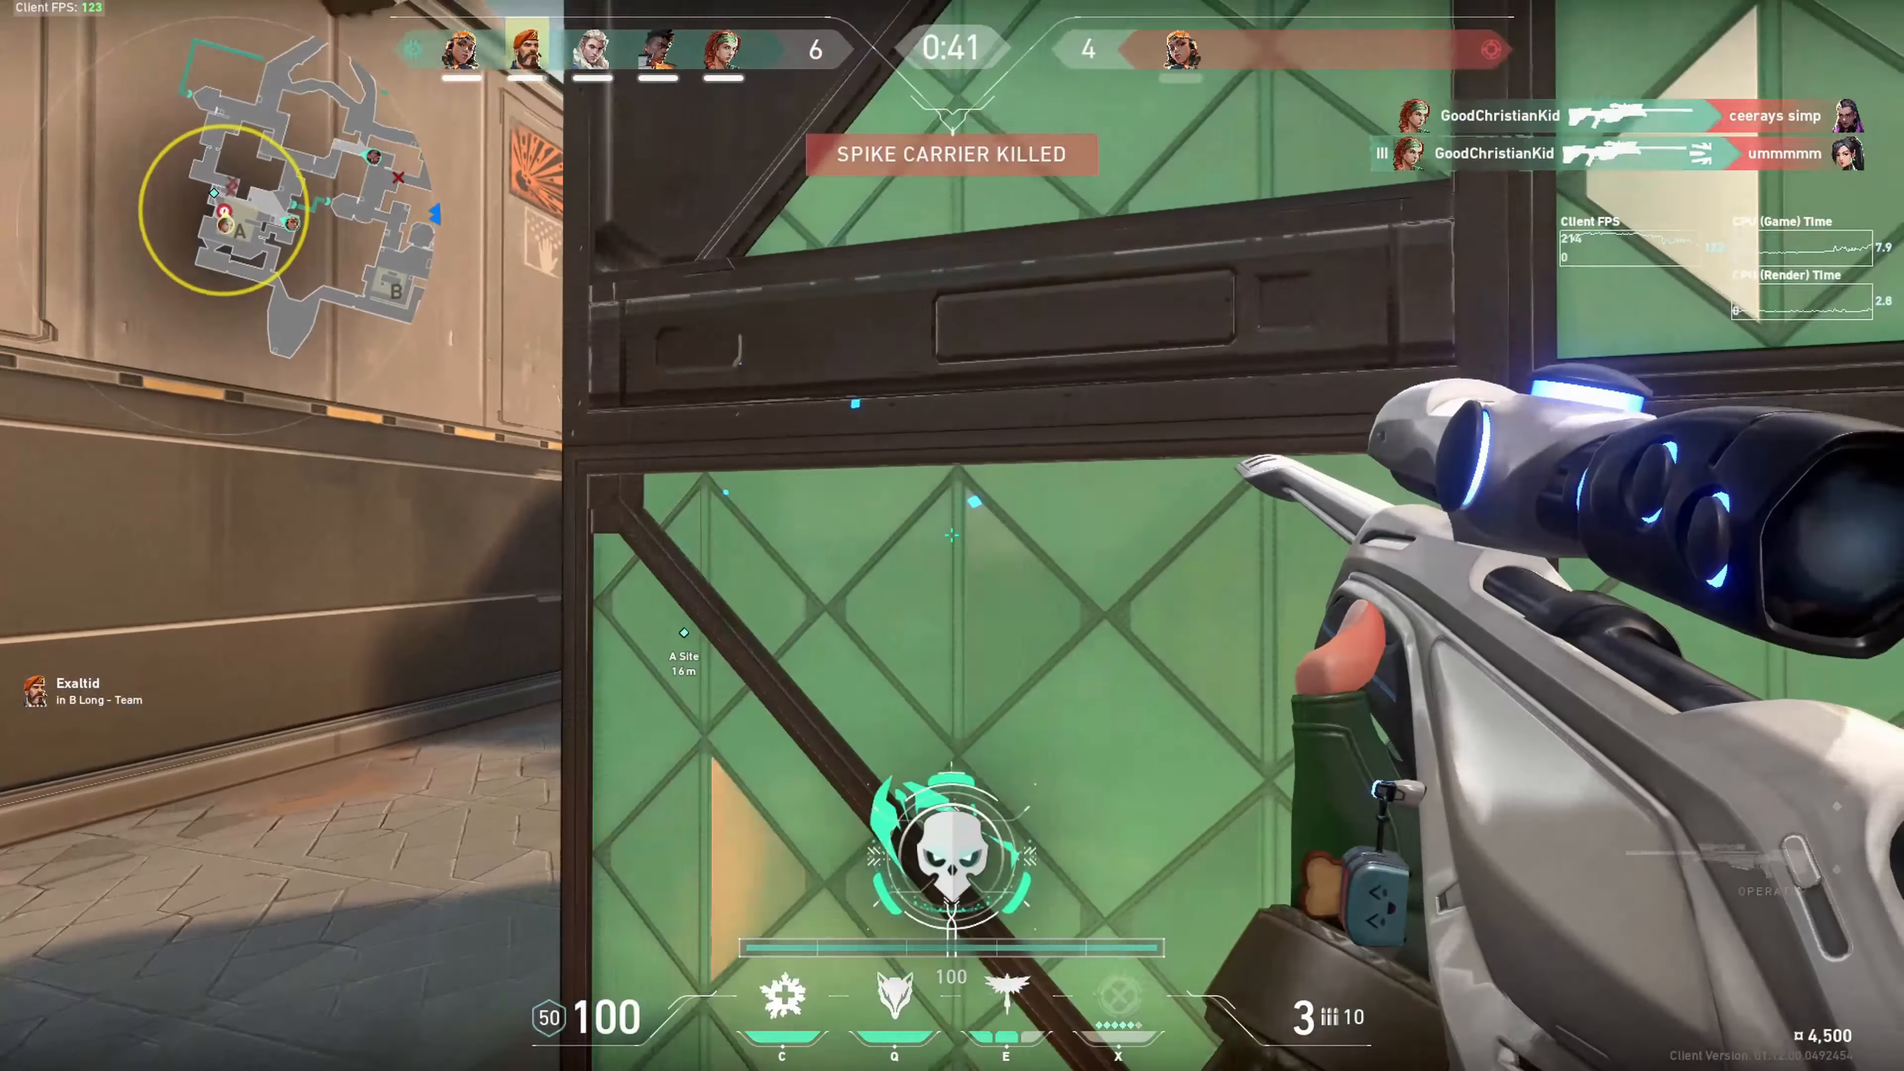
key("d")
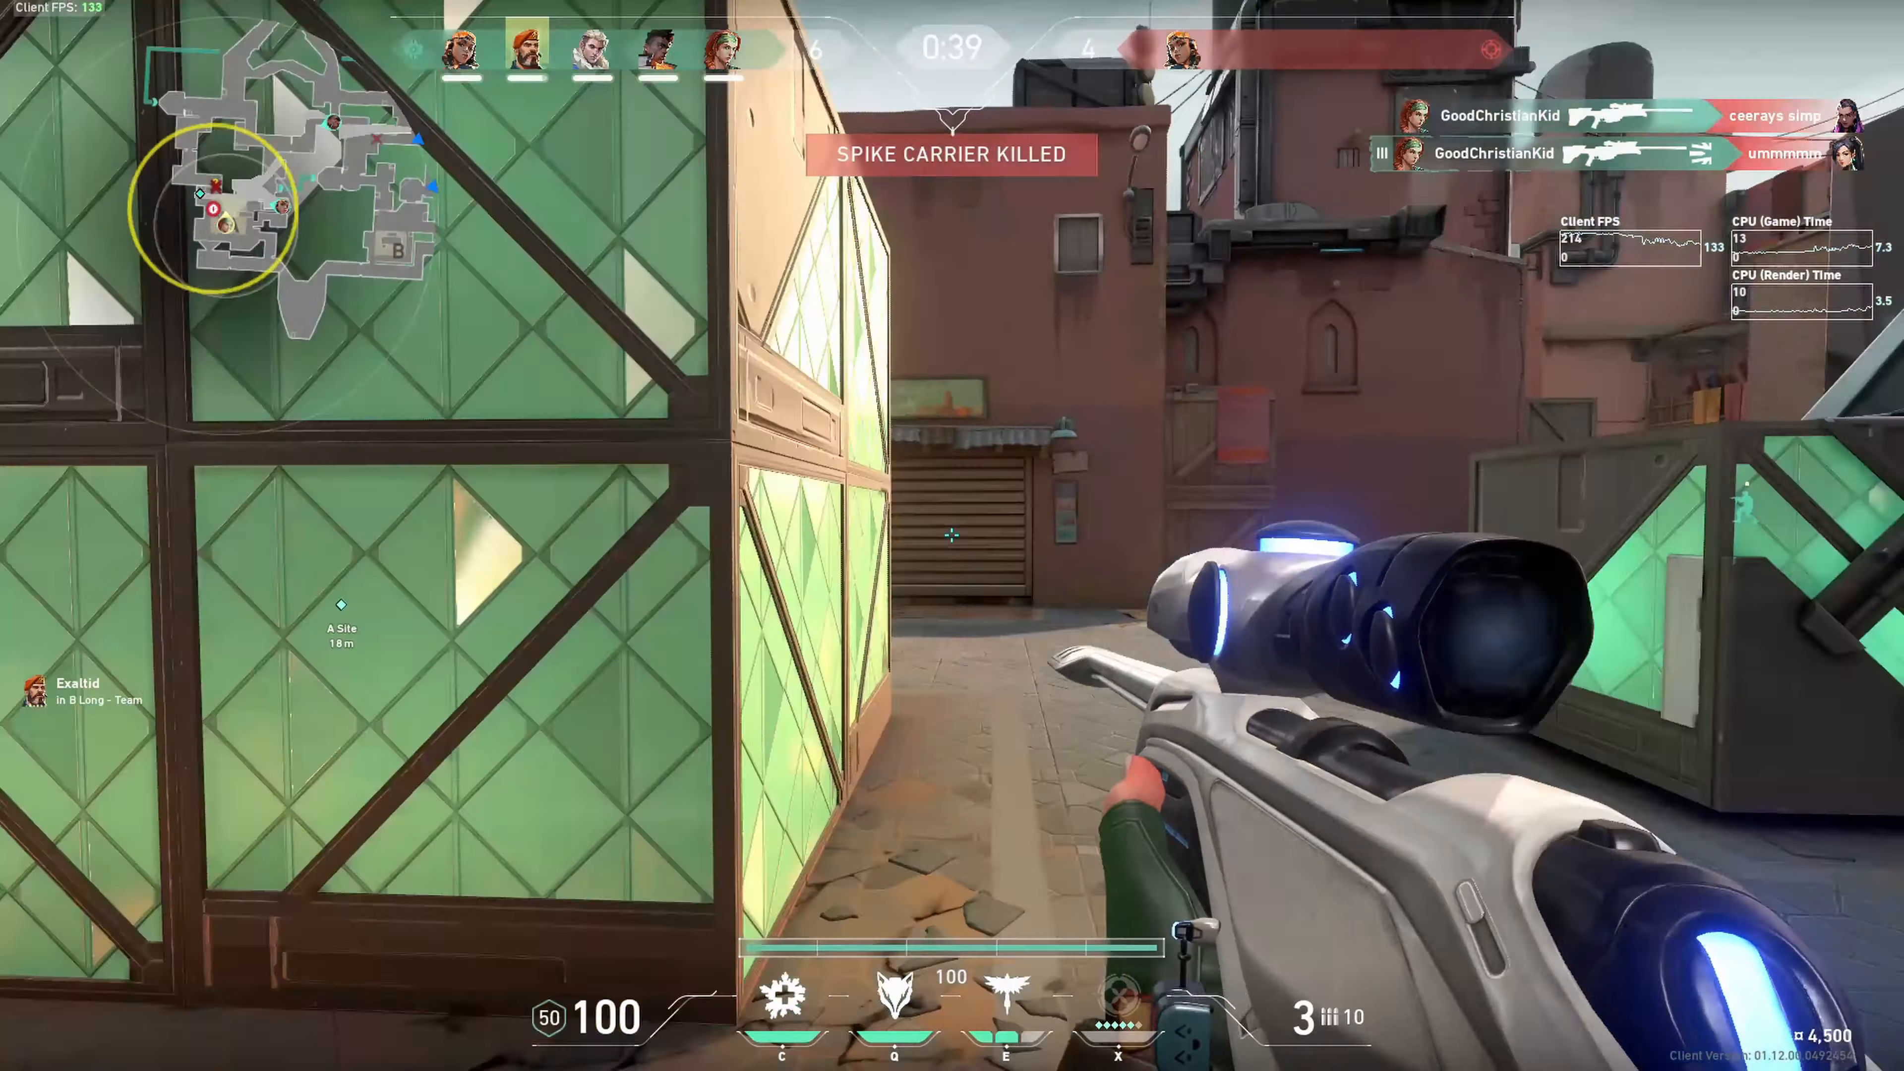
key("s")
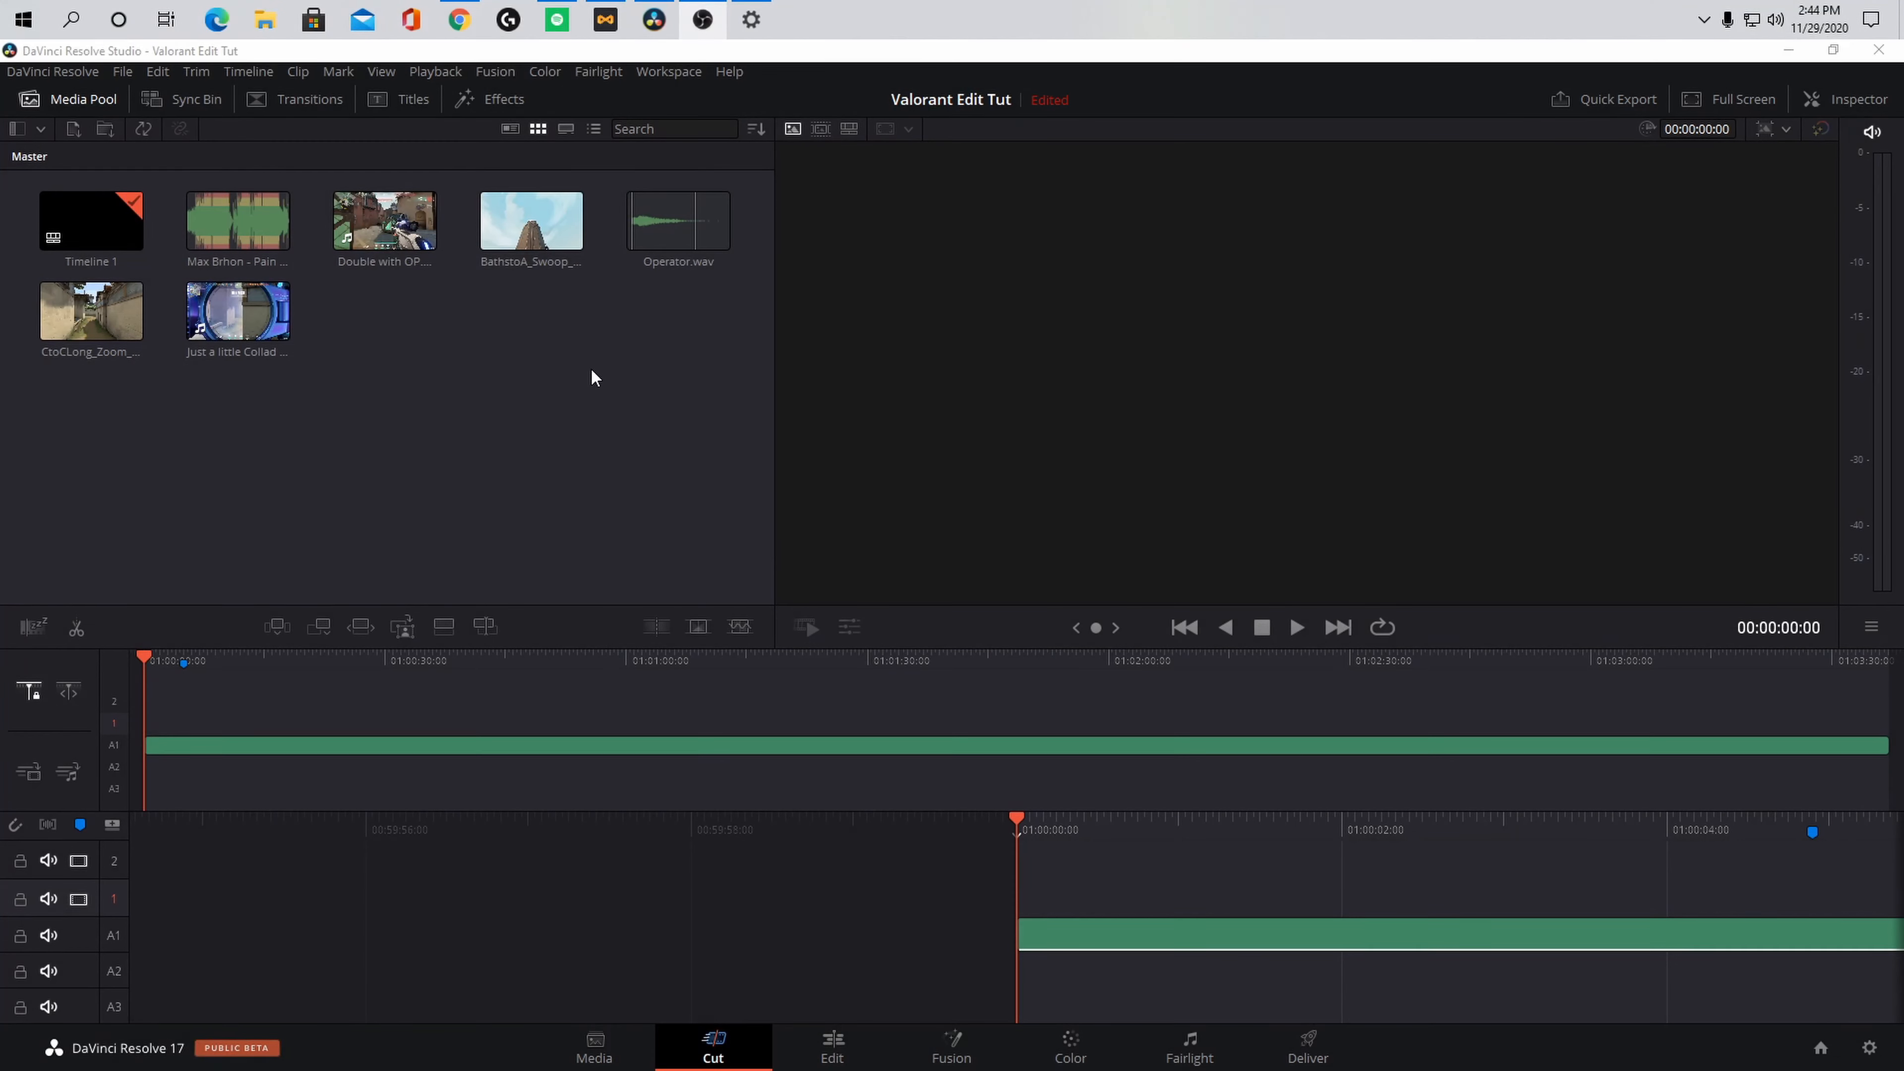
Step: Preview the media pool items BathstoA_Swoop_DEFYED.mp4, Operator.wav and Double with OP.mp4
left_click(591, 370)
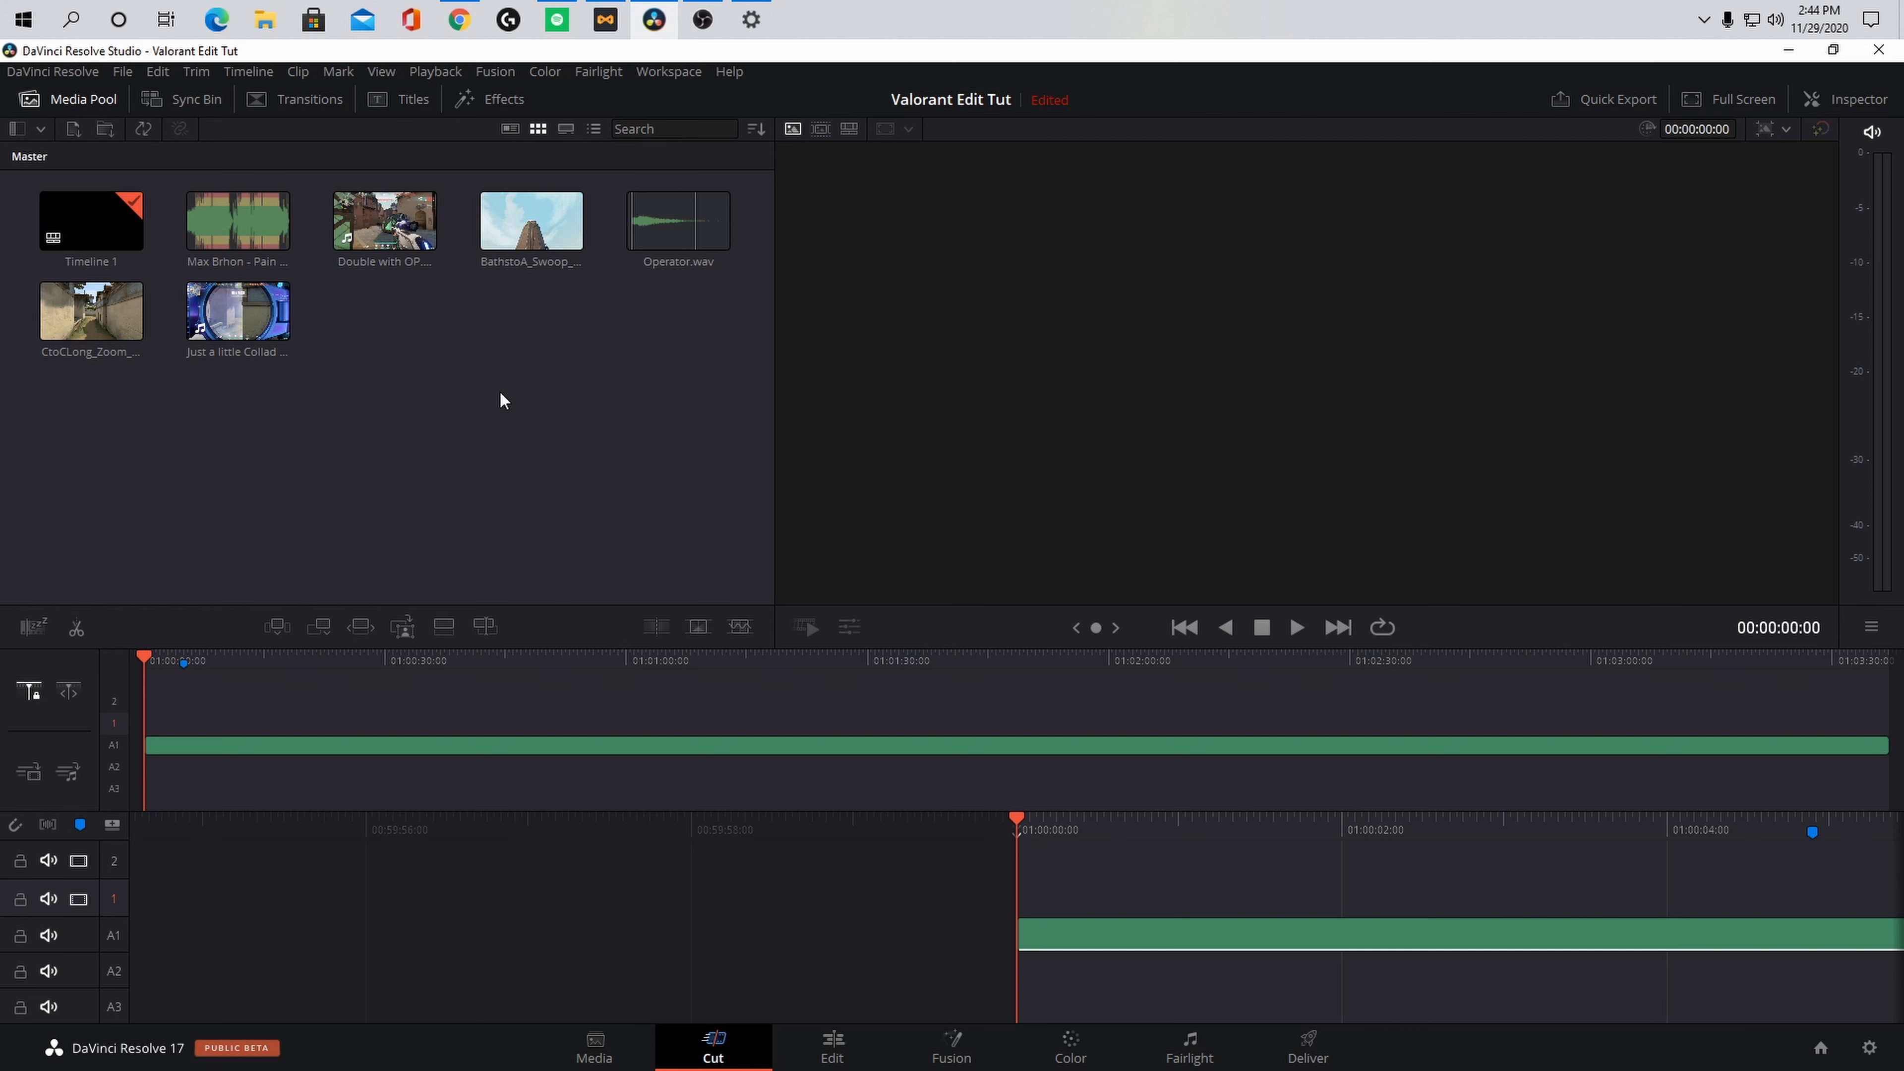
left_click(523, 234)
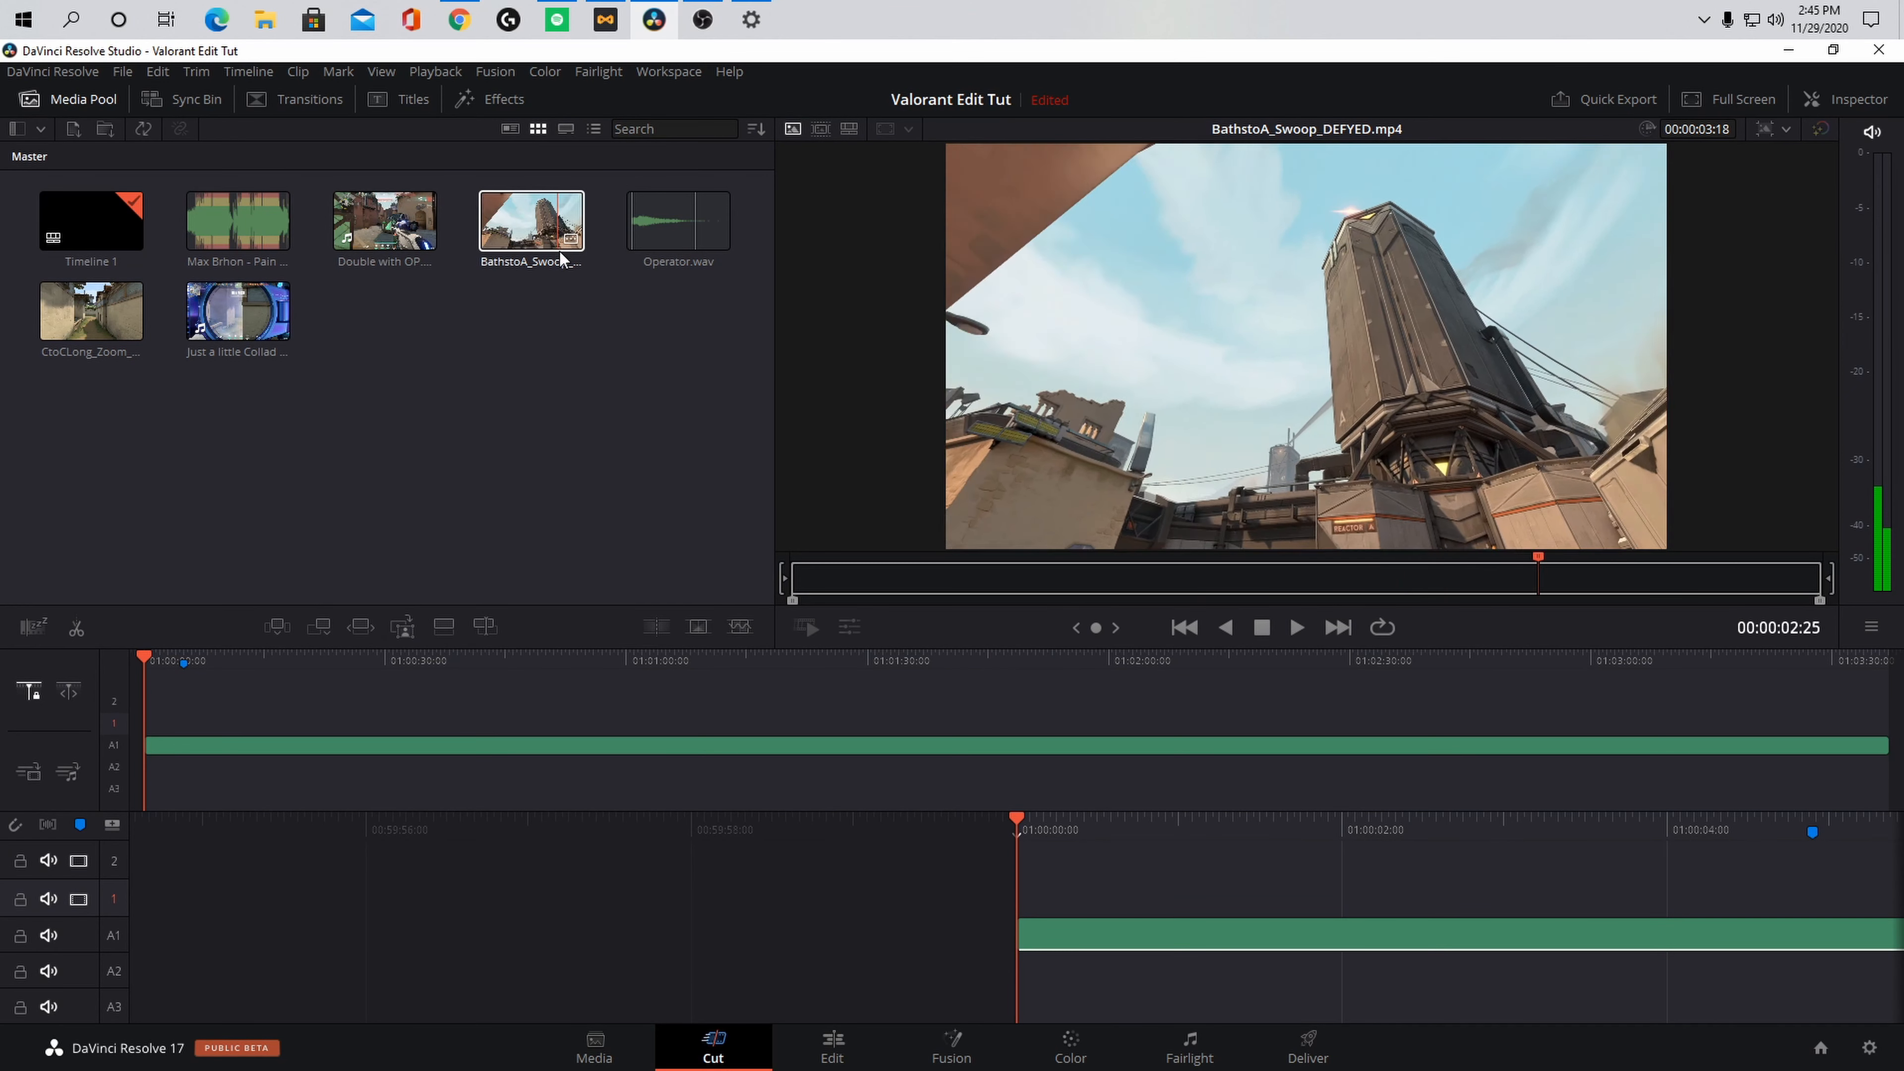
left_click(684, 280)
left_click(655, 234)
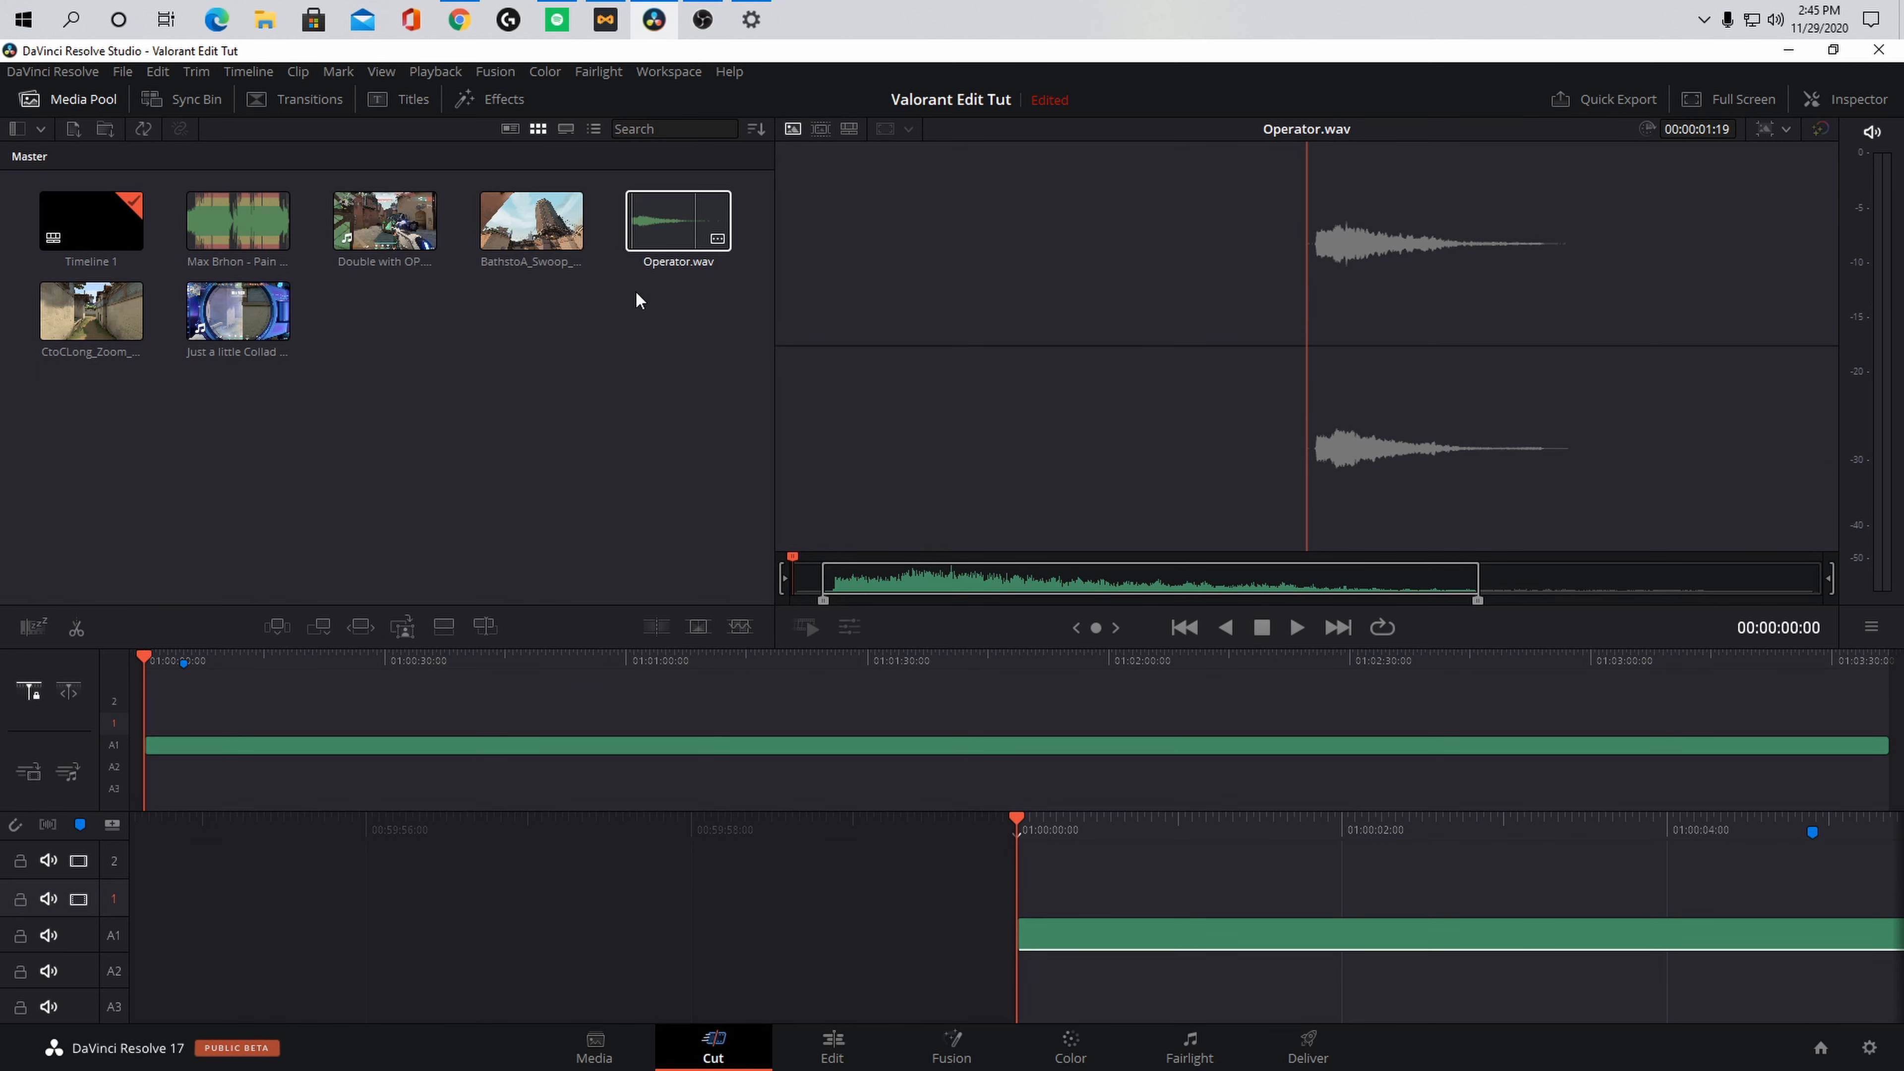
left_click(430, 387)
left_click(350, 244)
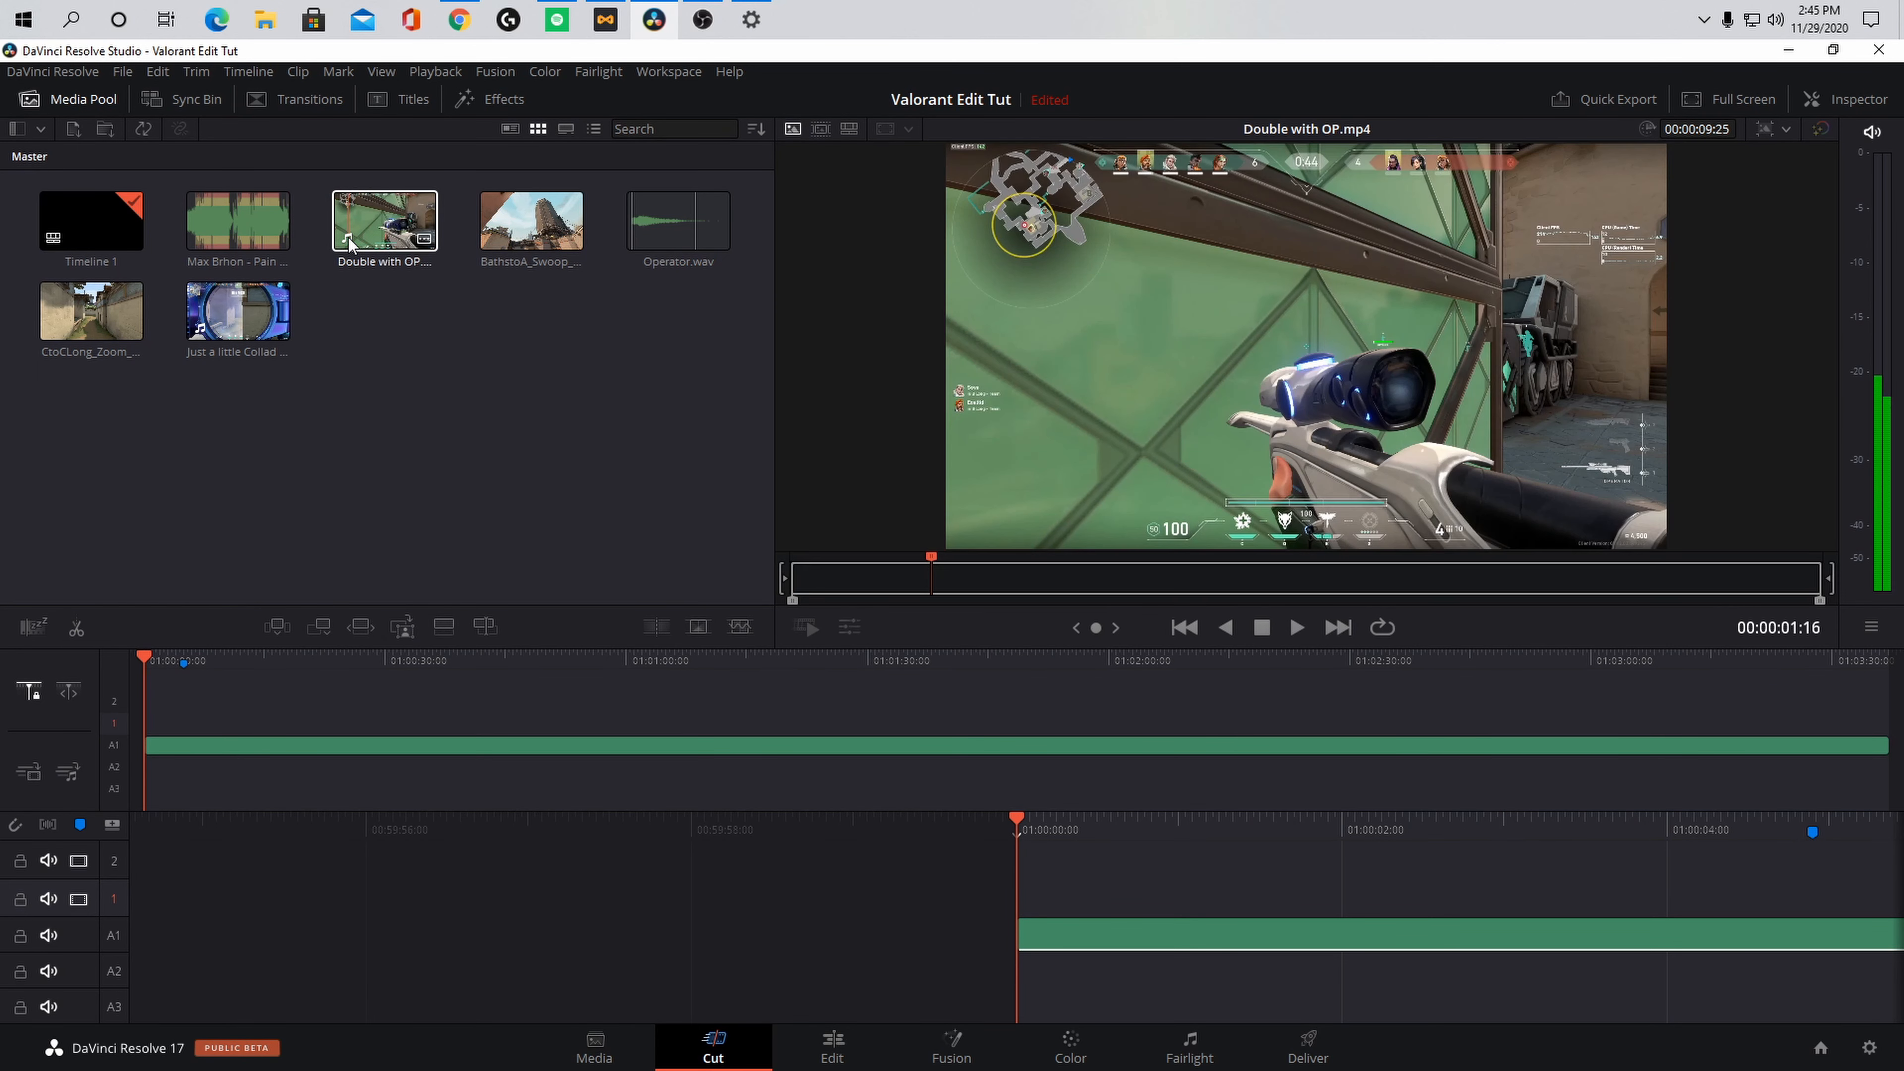
left_click(464, 513)
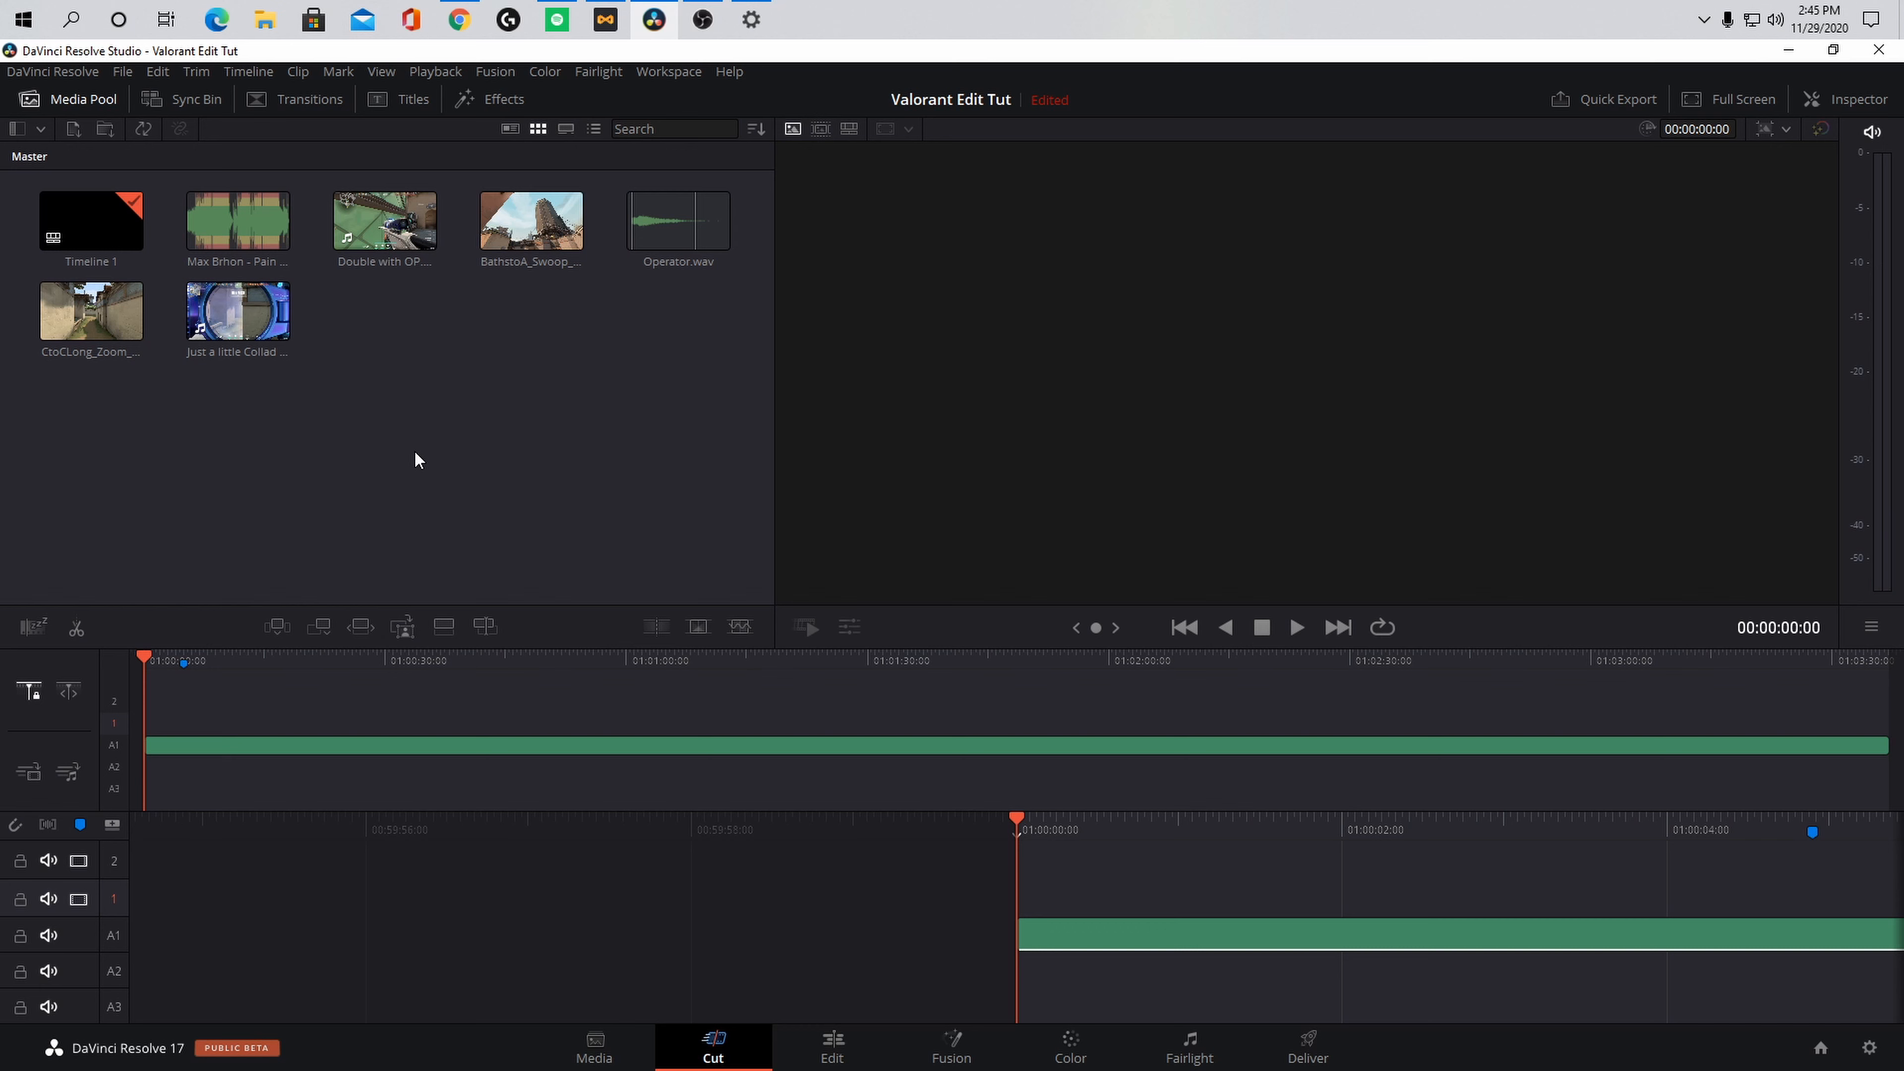
Step: Mute the playback audio and preview the Operator.wav sound effect from the media pool
left_click(1873, 135)
left_click(649, 216)
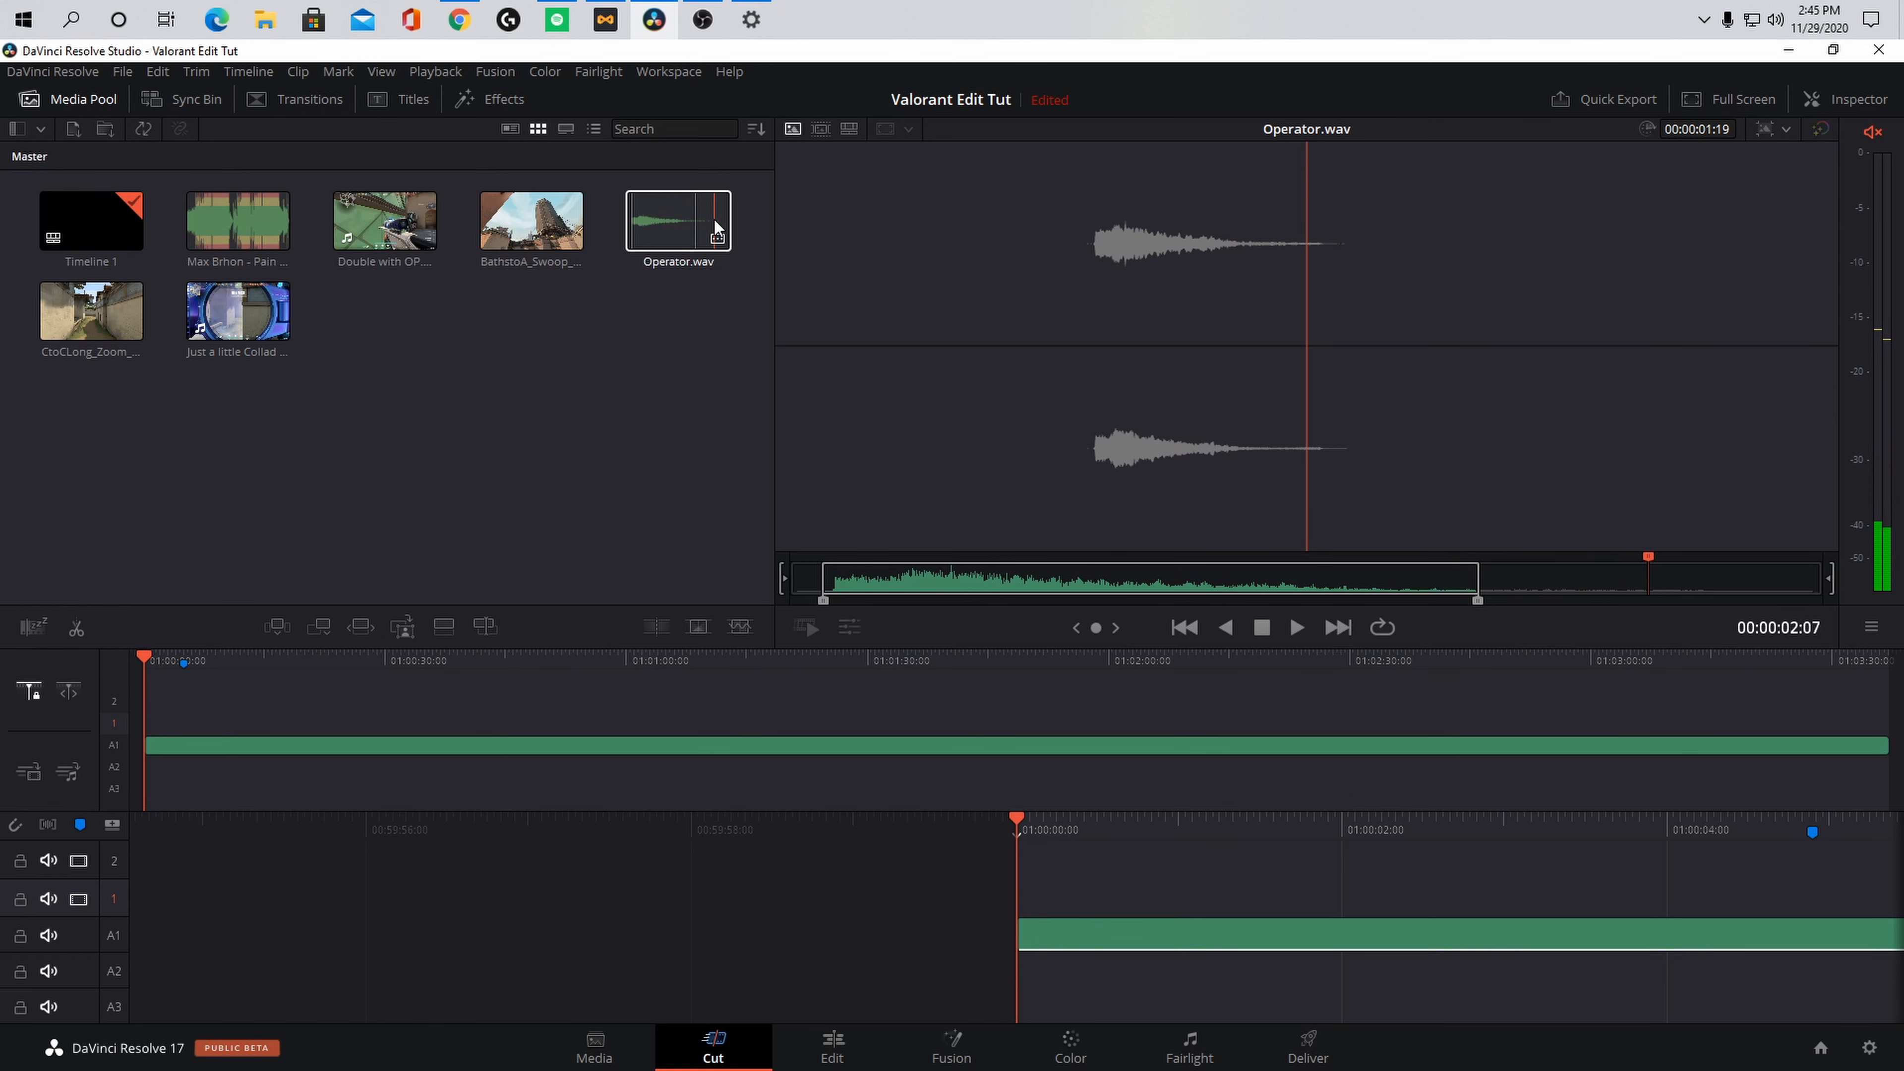
left_click(607, 351)
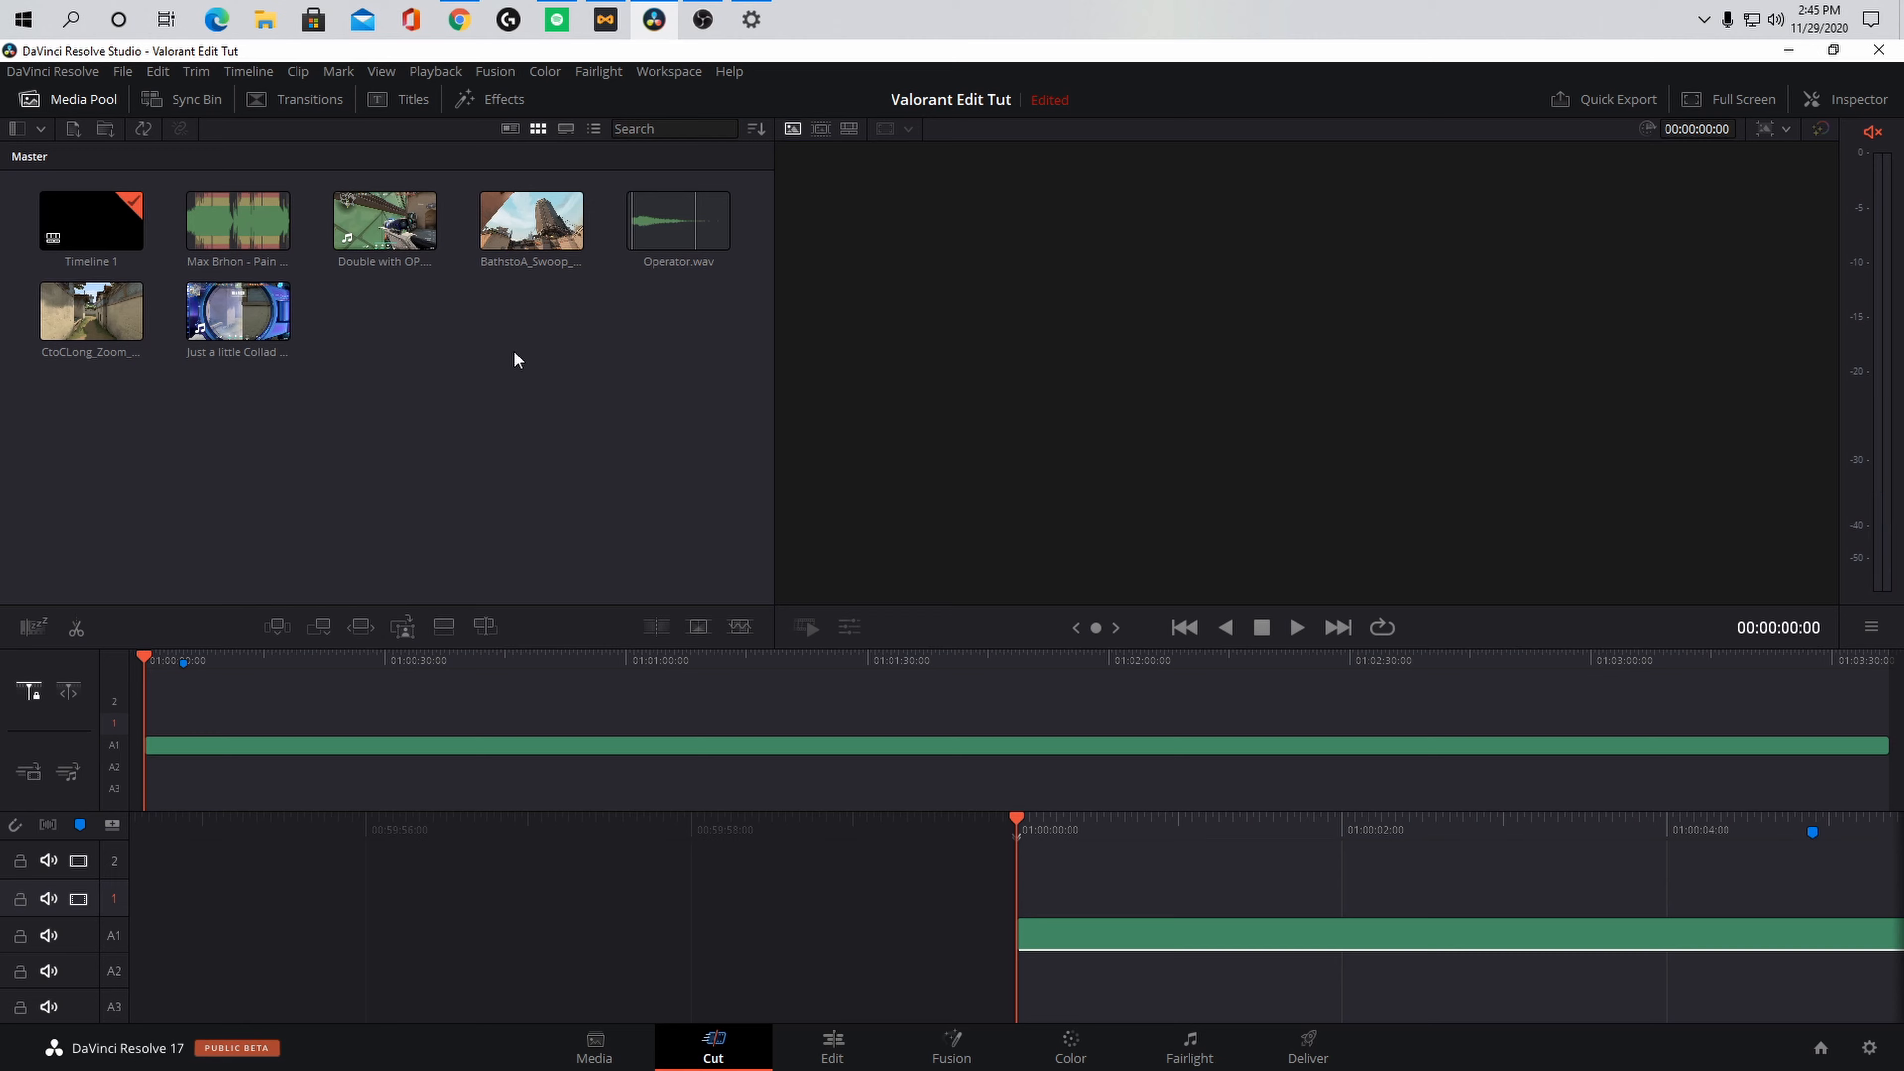
Step: Trim the source clip Double with OP.mp4 to run from about 00:00:00:28 to 00:00:07:00
left_click(354, 224)
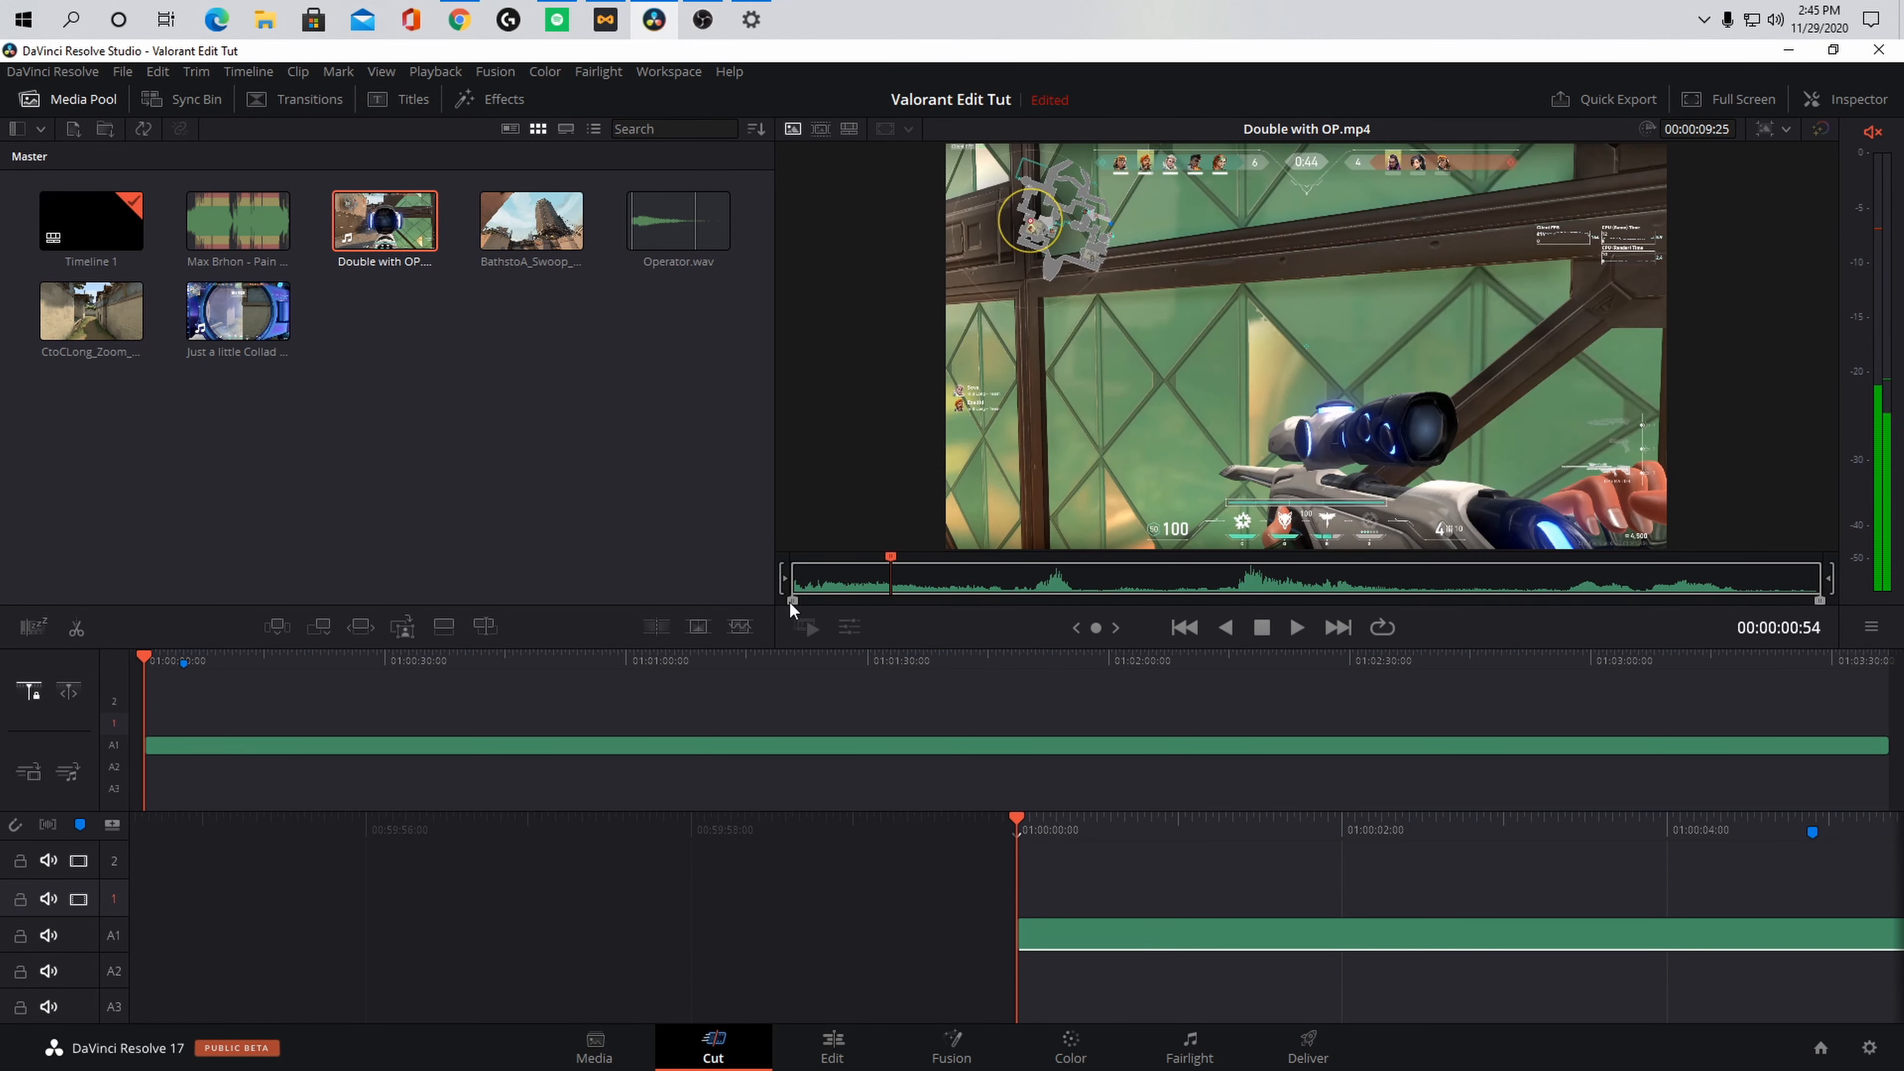
left_click_drag(793, 601, 843, 600)
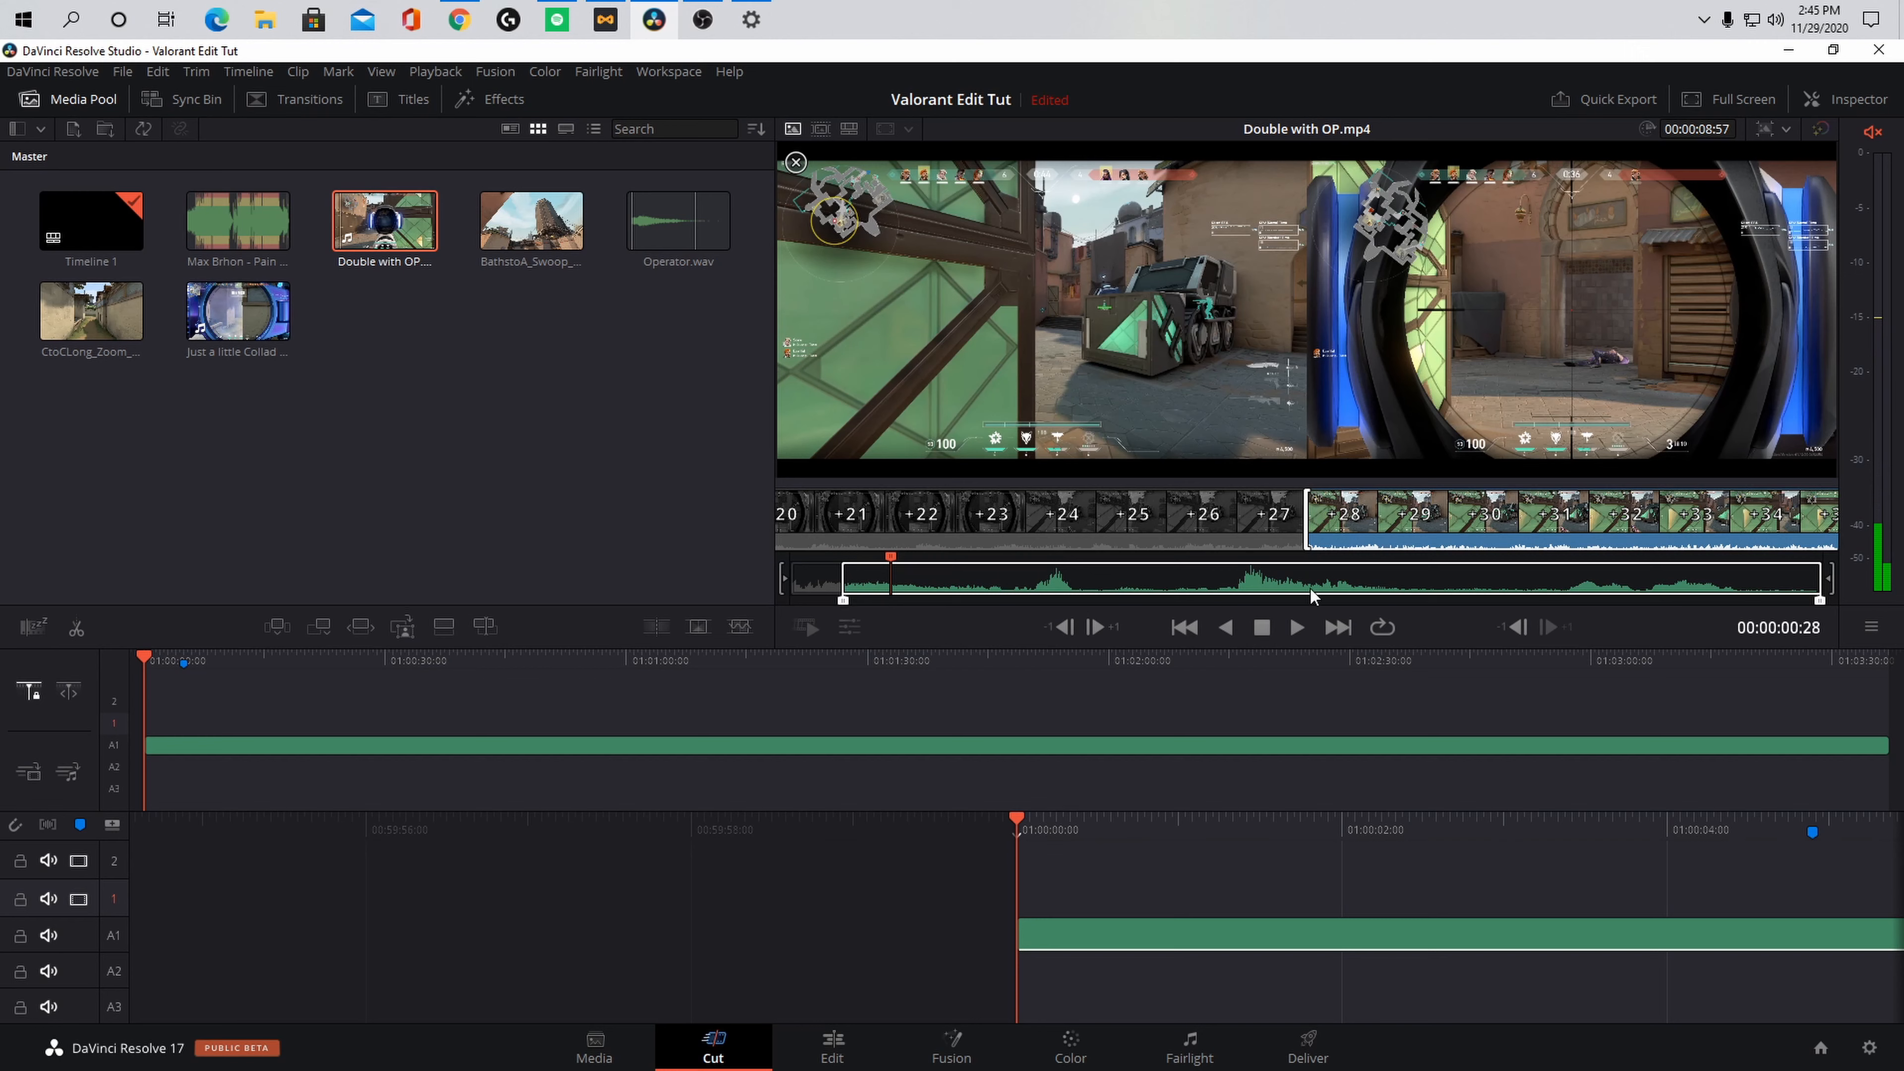
left_click_drag(1819, 600, 1557, 595)
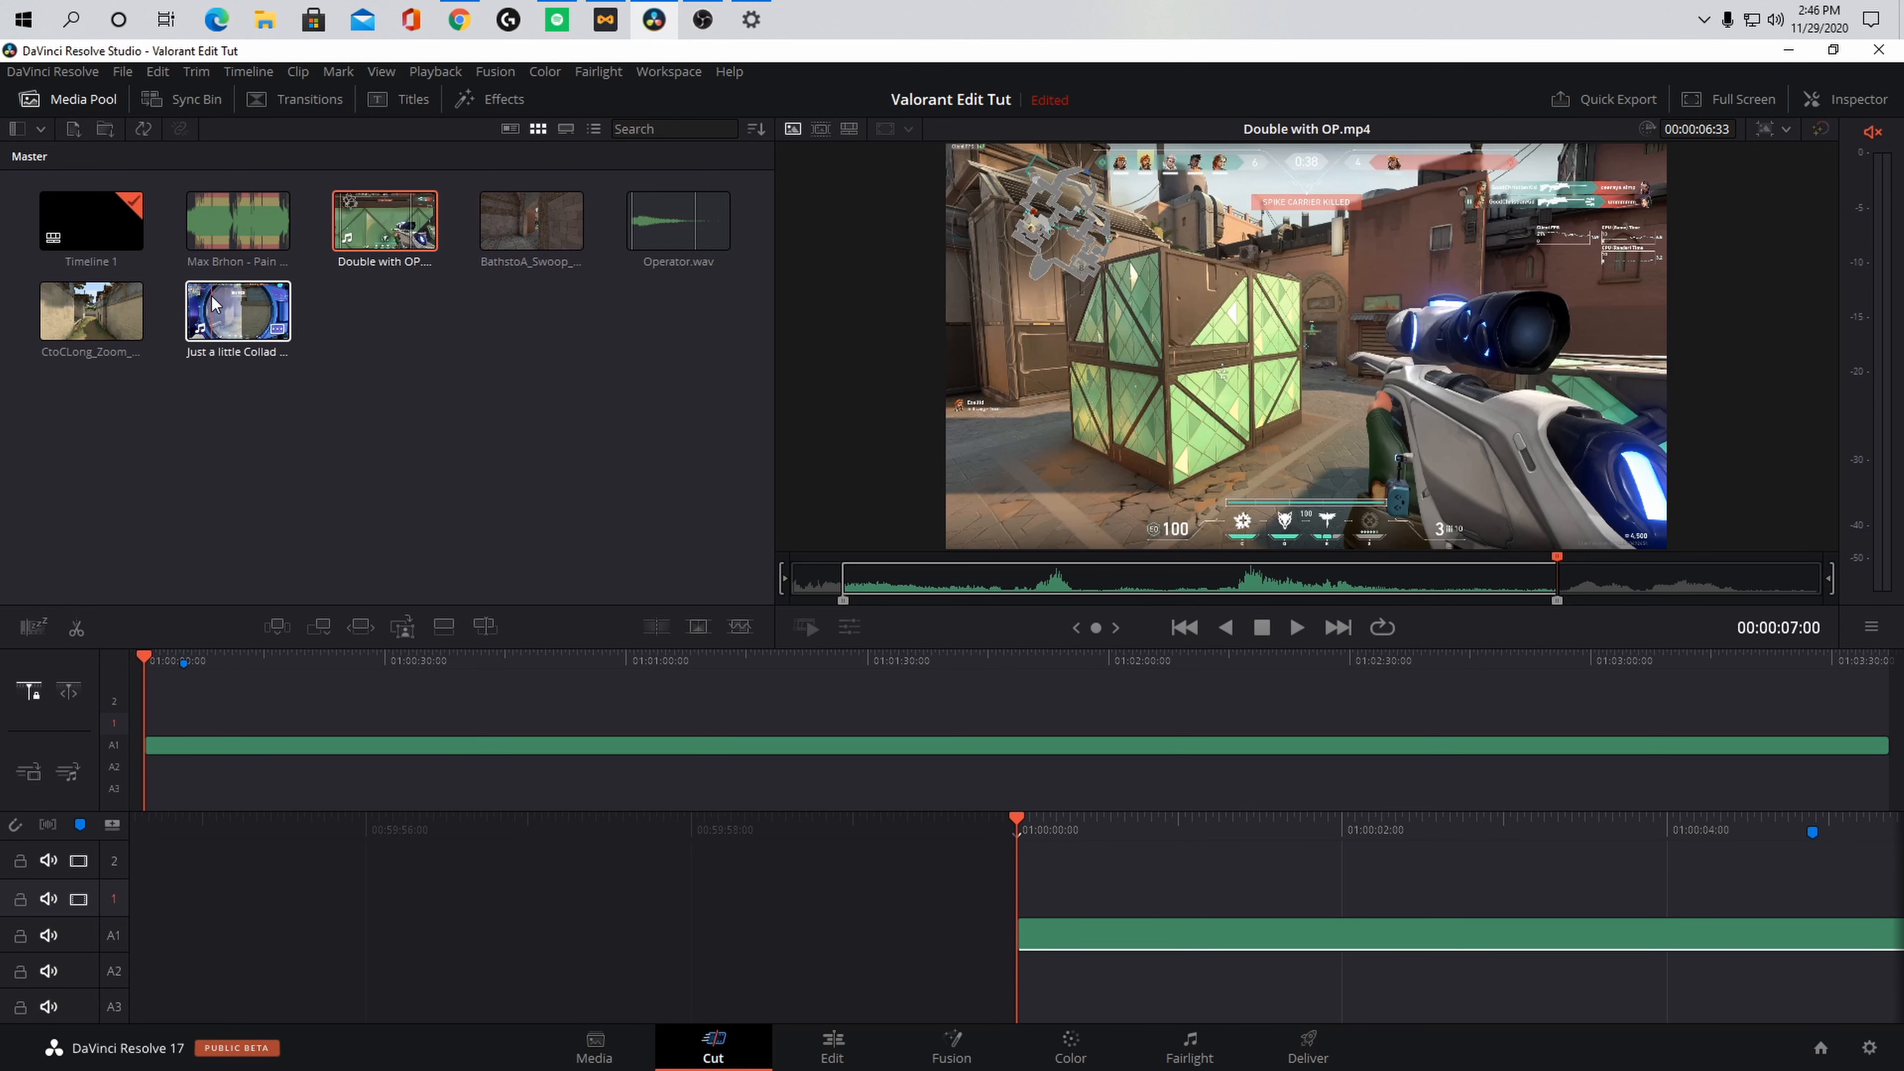
Step: Trim the source clip Just a little Collad with the OP.mp4 to run from about 00:00:05:08 to 00:00:12:52
left_click(205, 312)
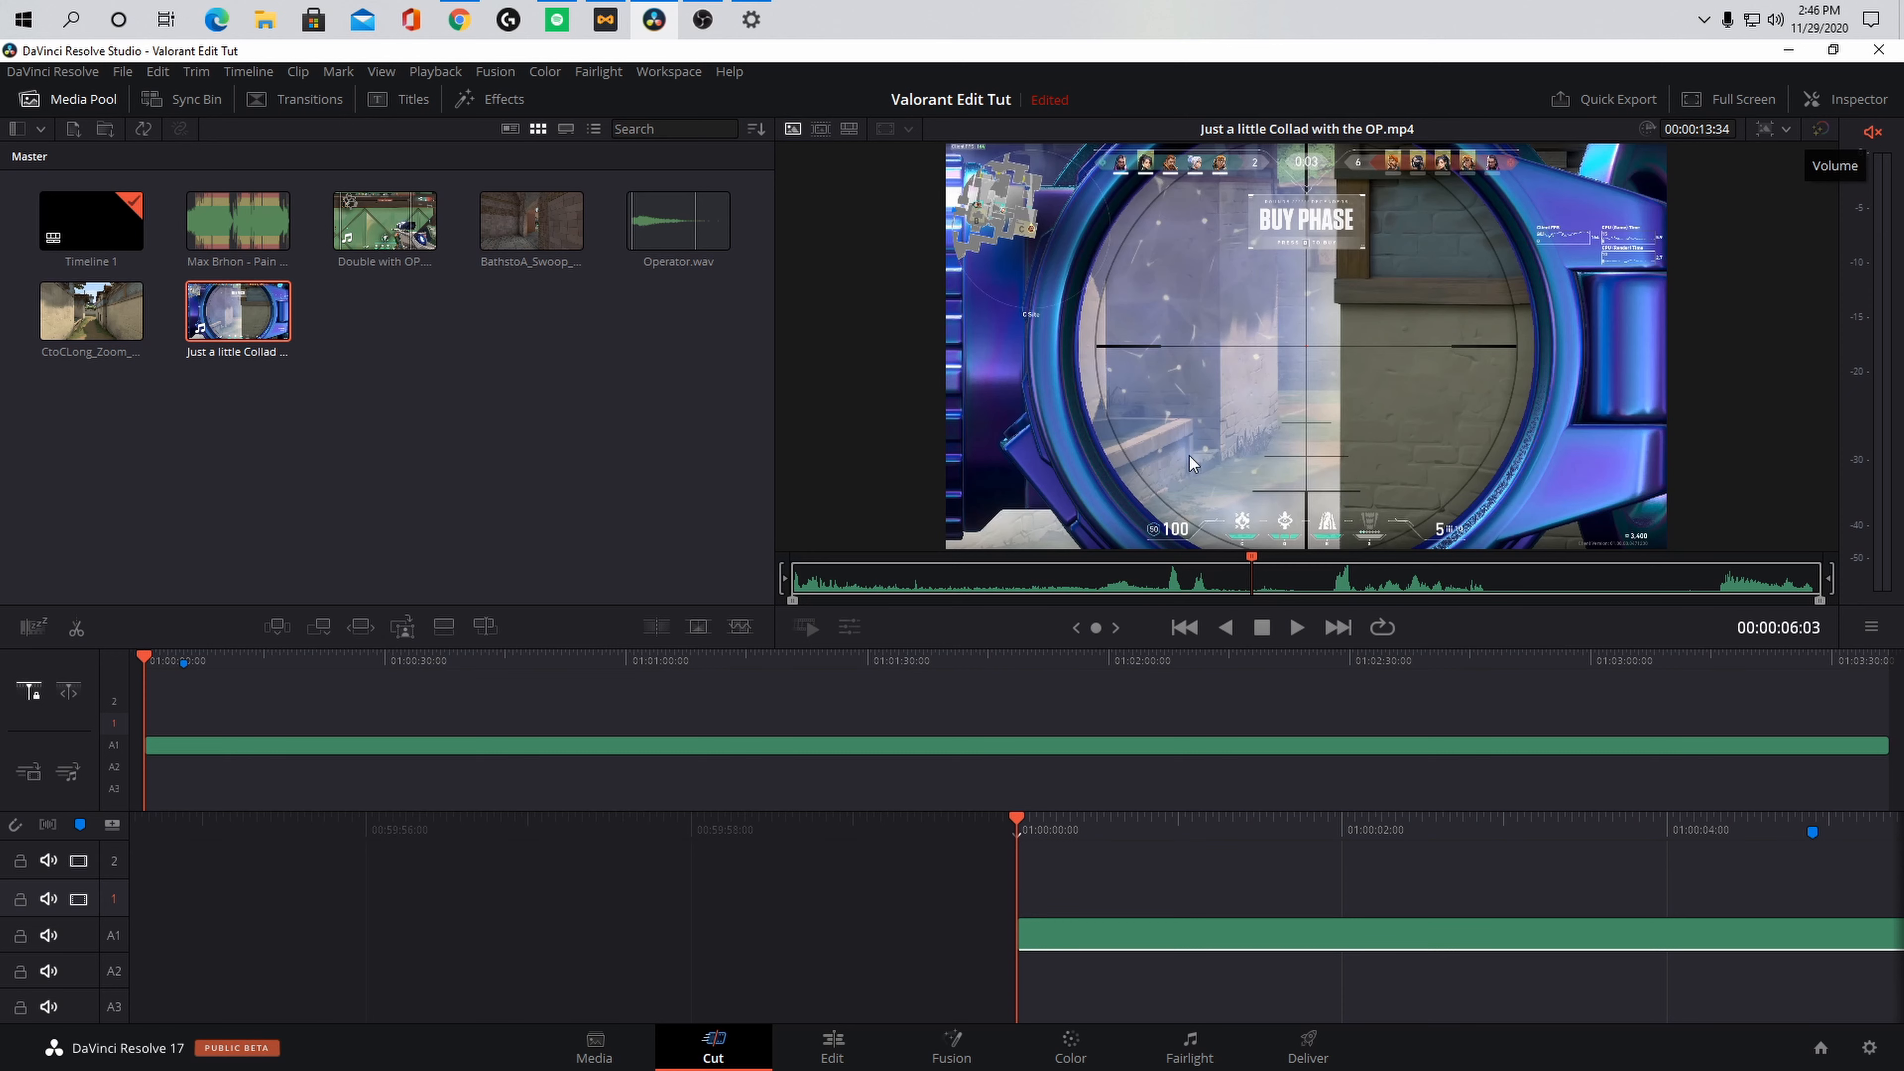
left_click_drag(795, 600, 1183, 572)
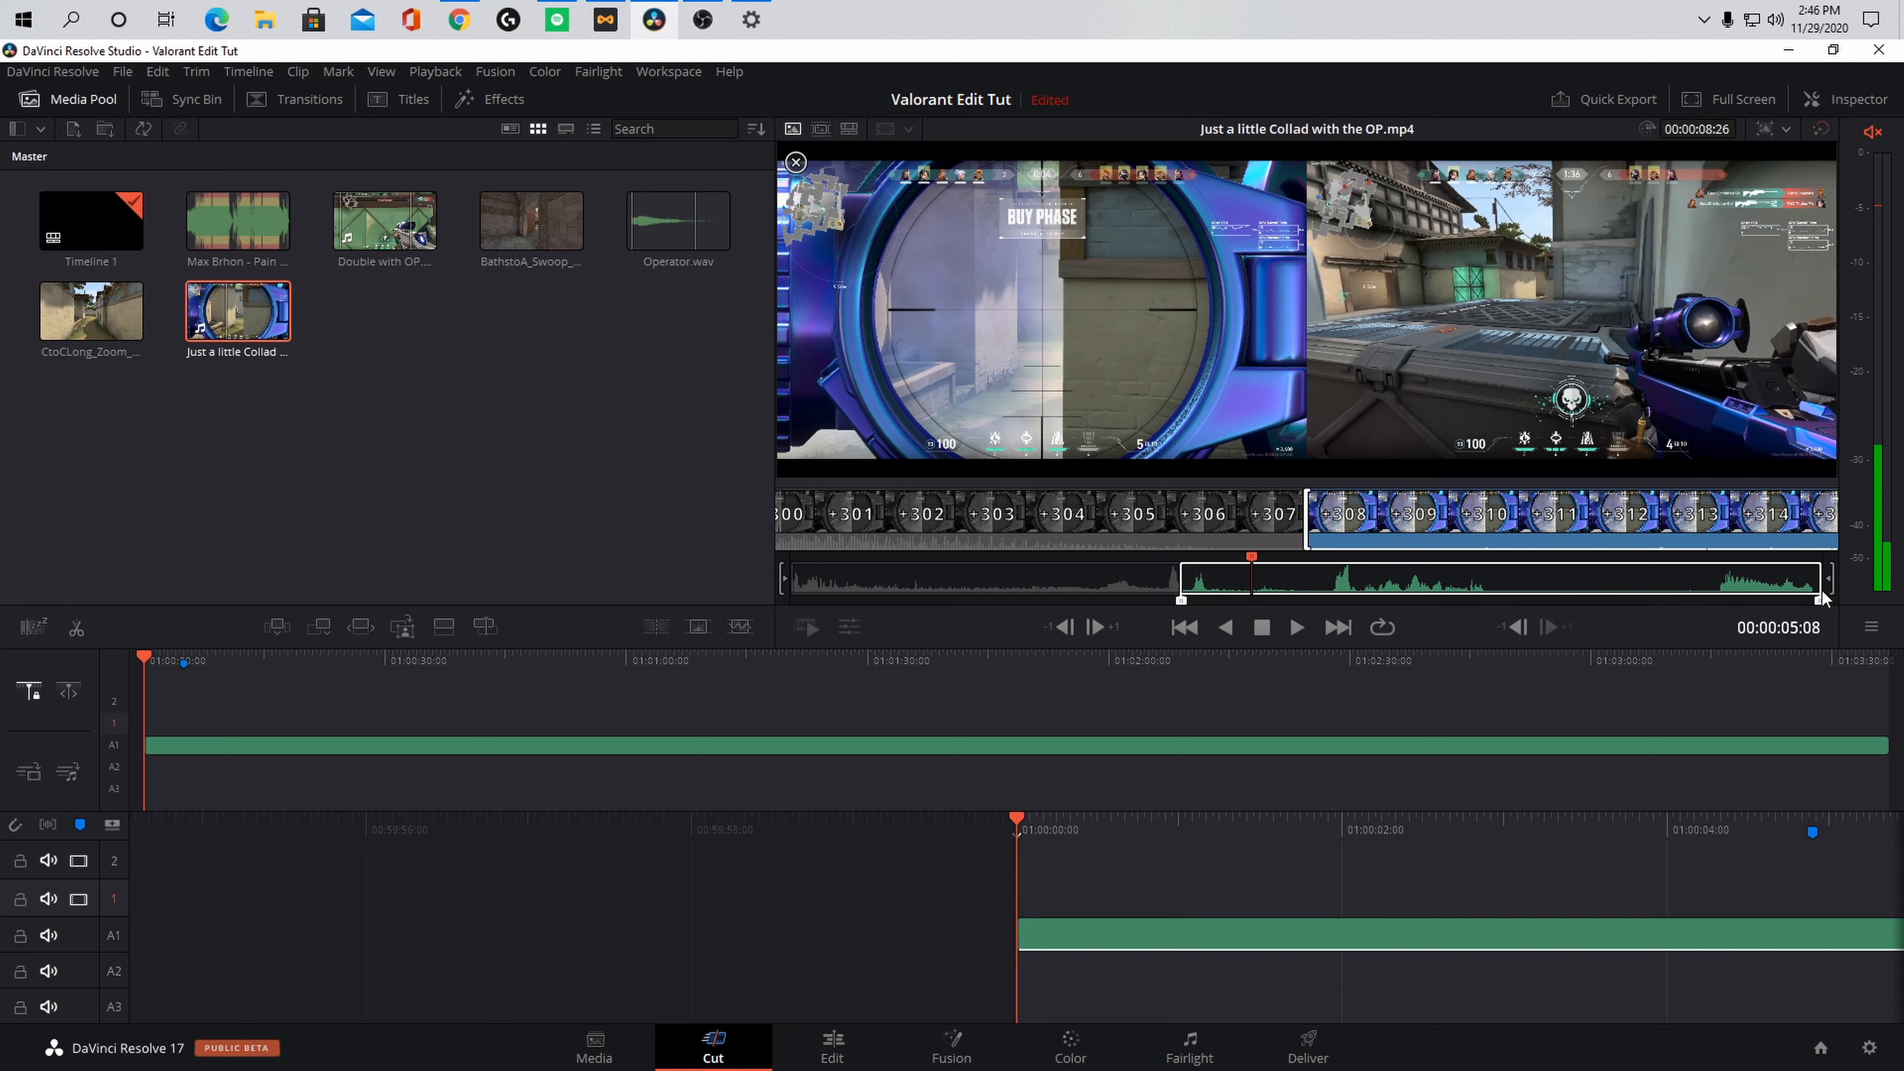
left_click_drag(1819, 600, 1768, 602)
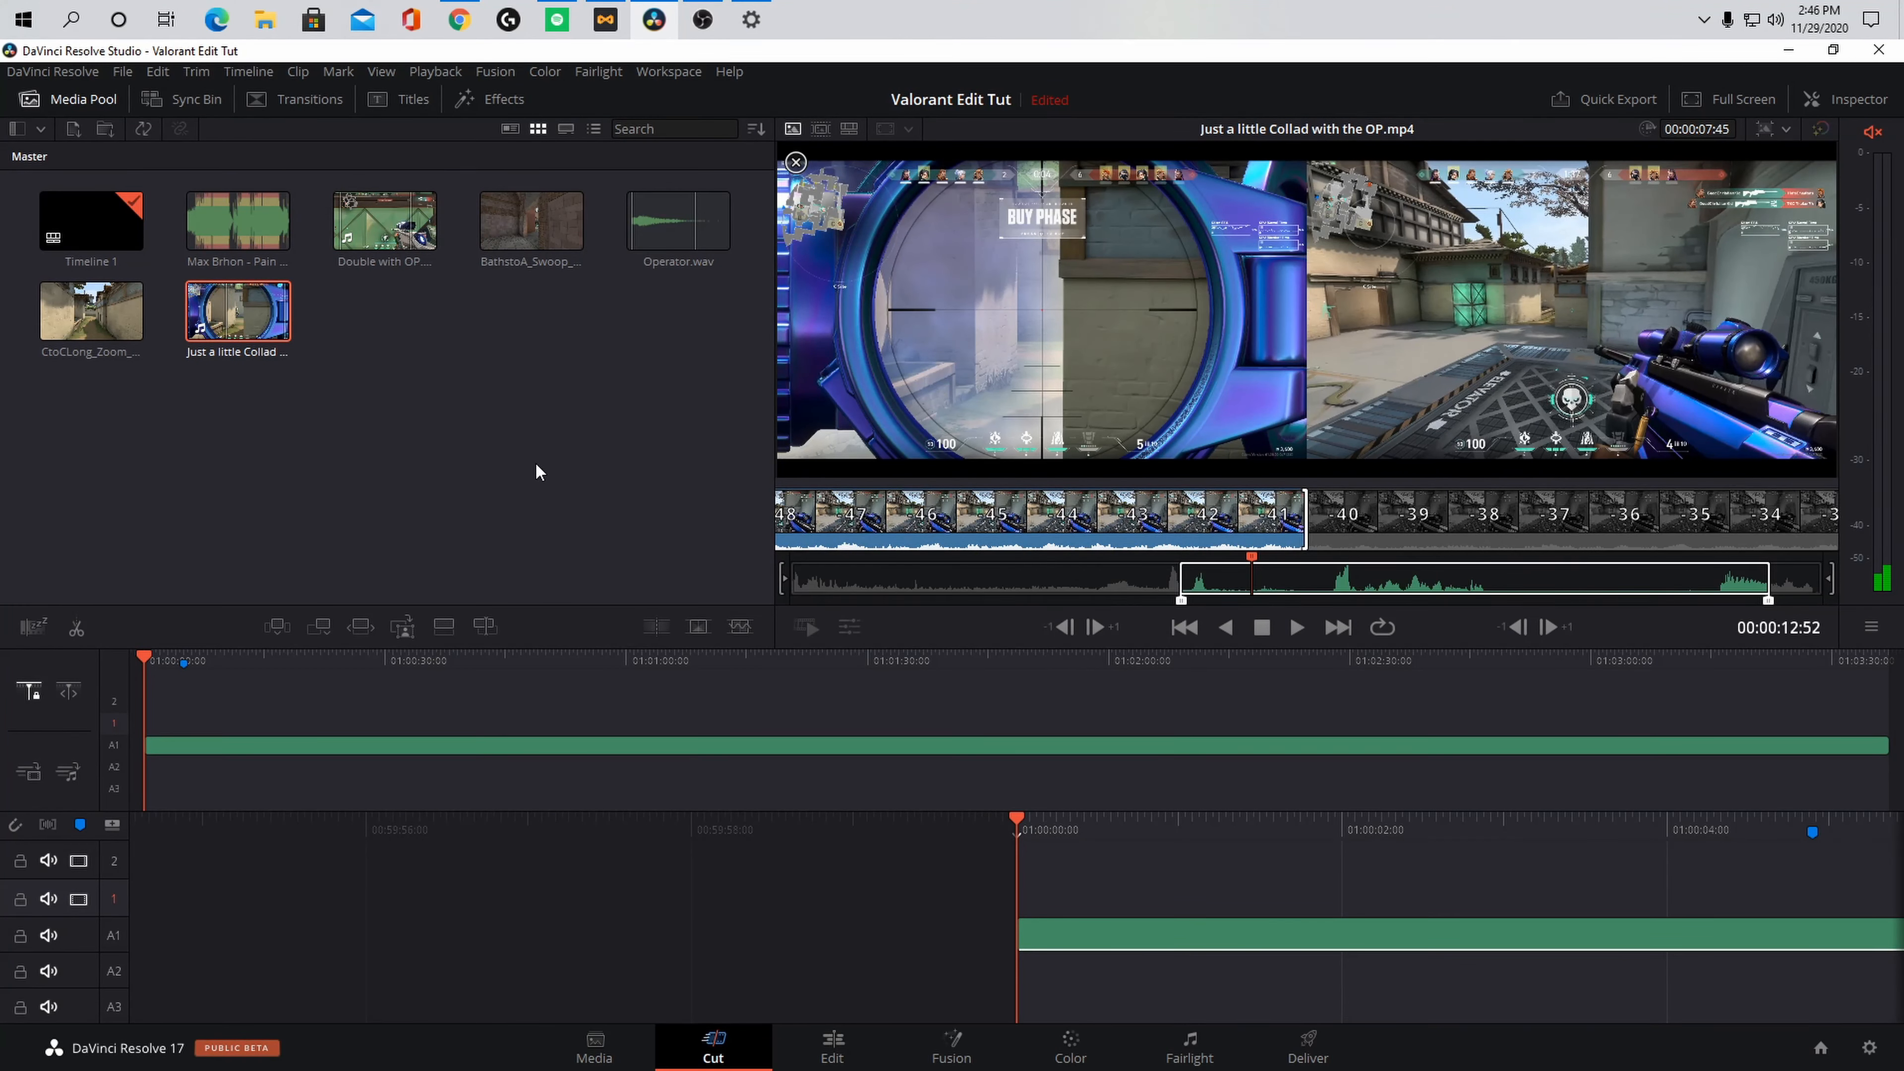
Step: Switch to the Edit page, unmute the playback audio, and select the music track on Audio 1 to show its audio properties
left_click(834, 1045)
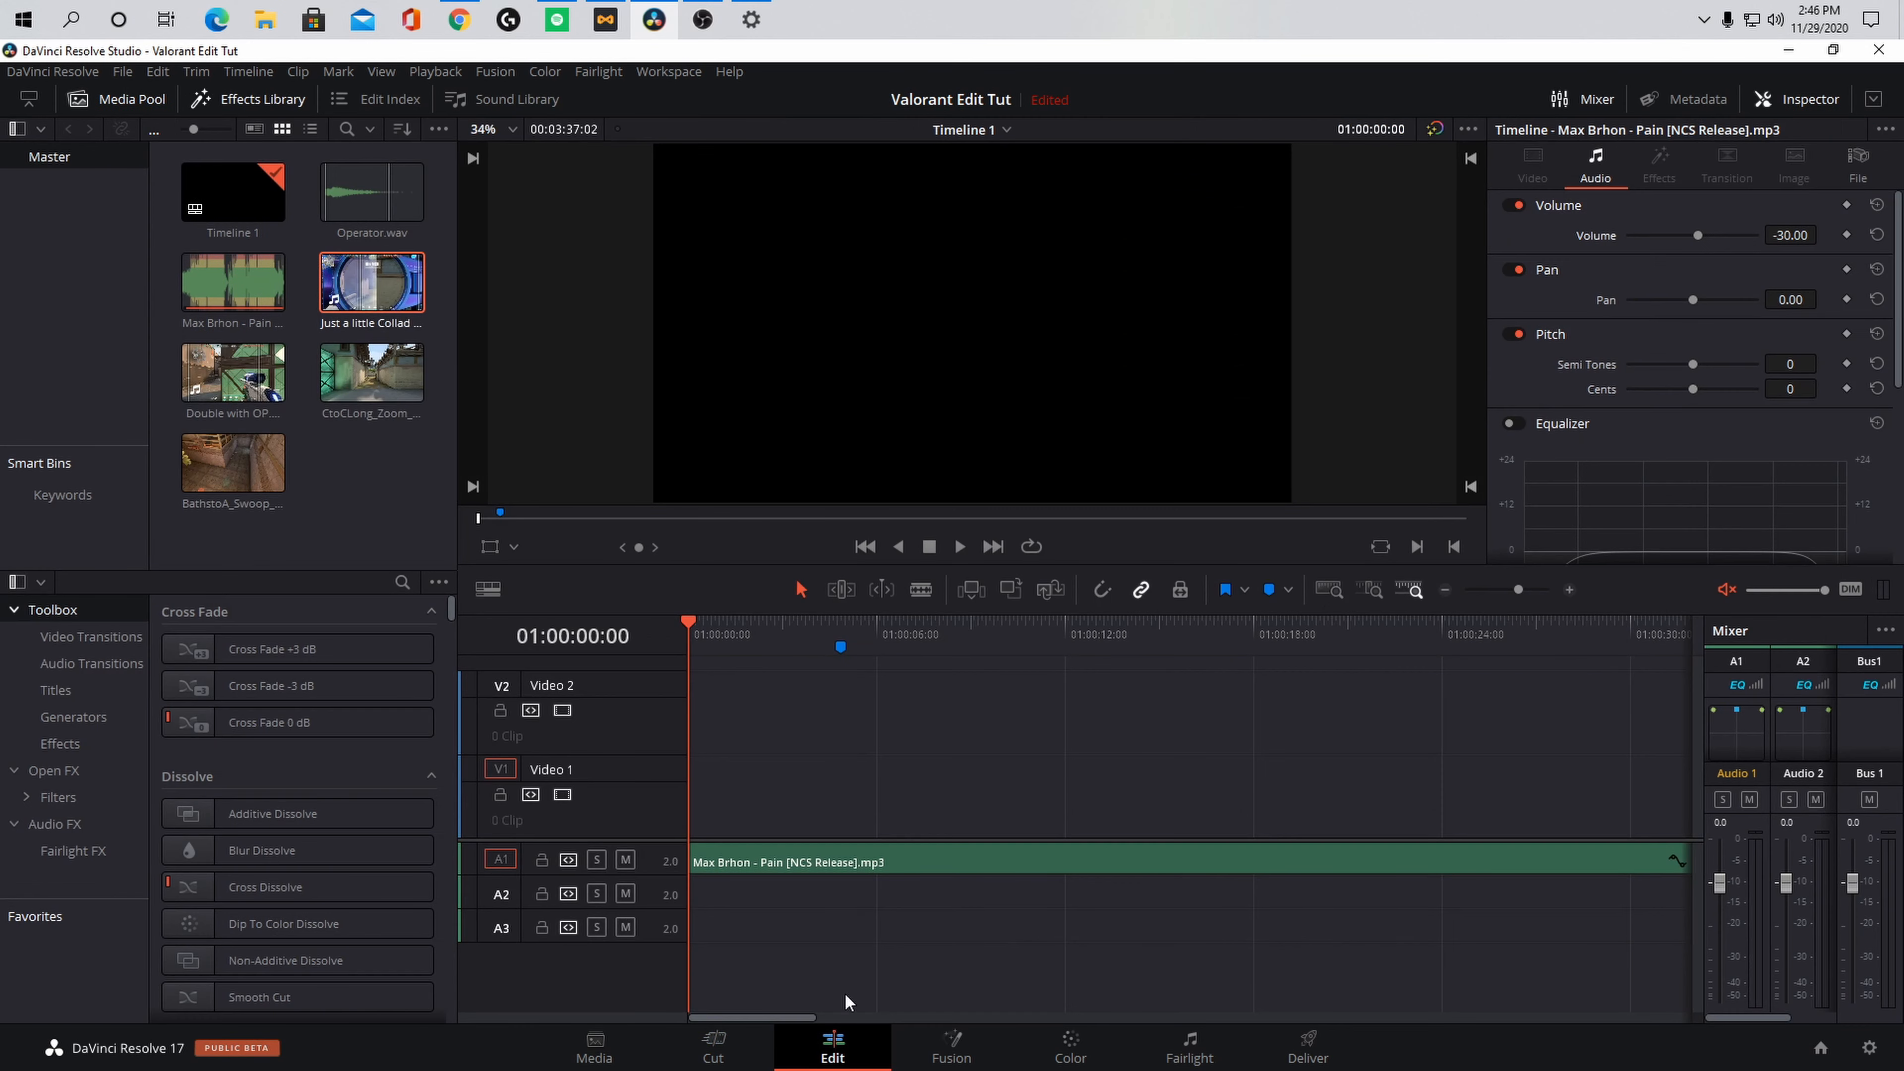
left_click(375, 508)
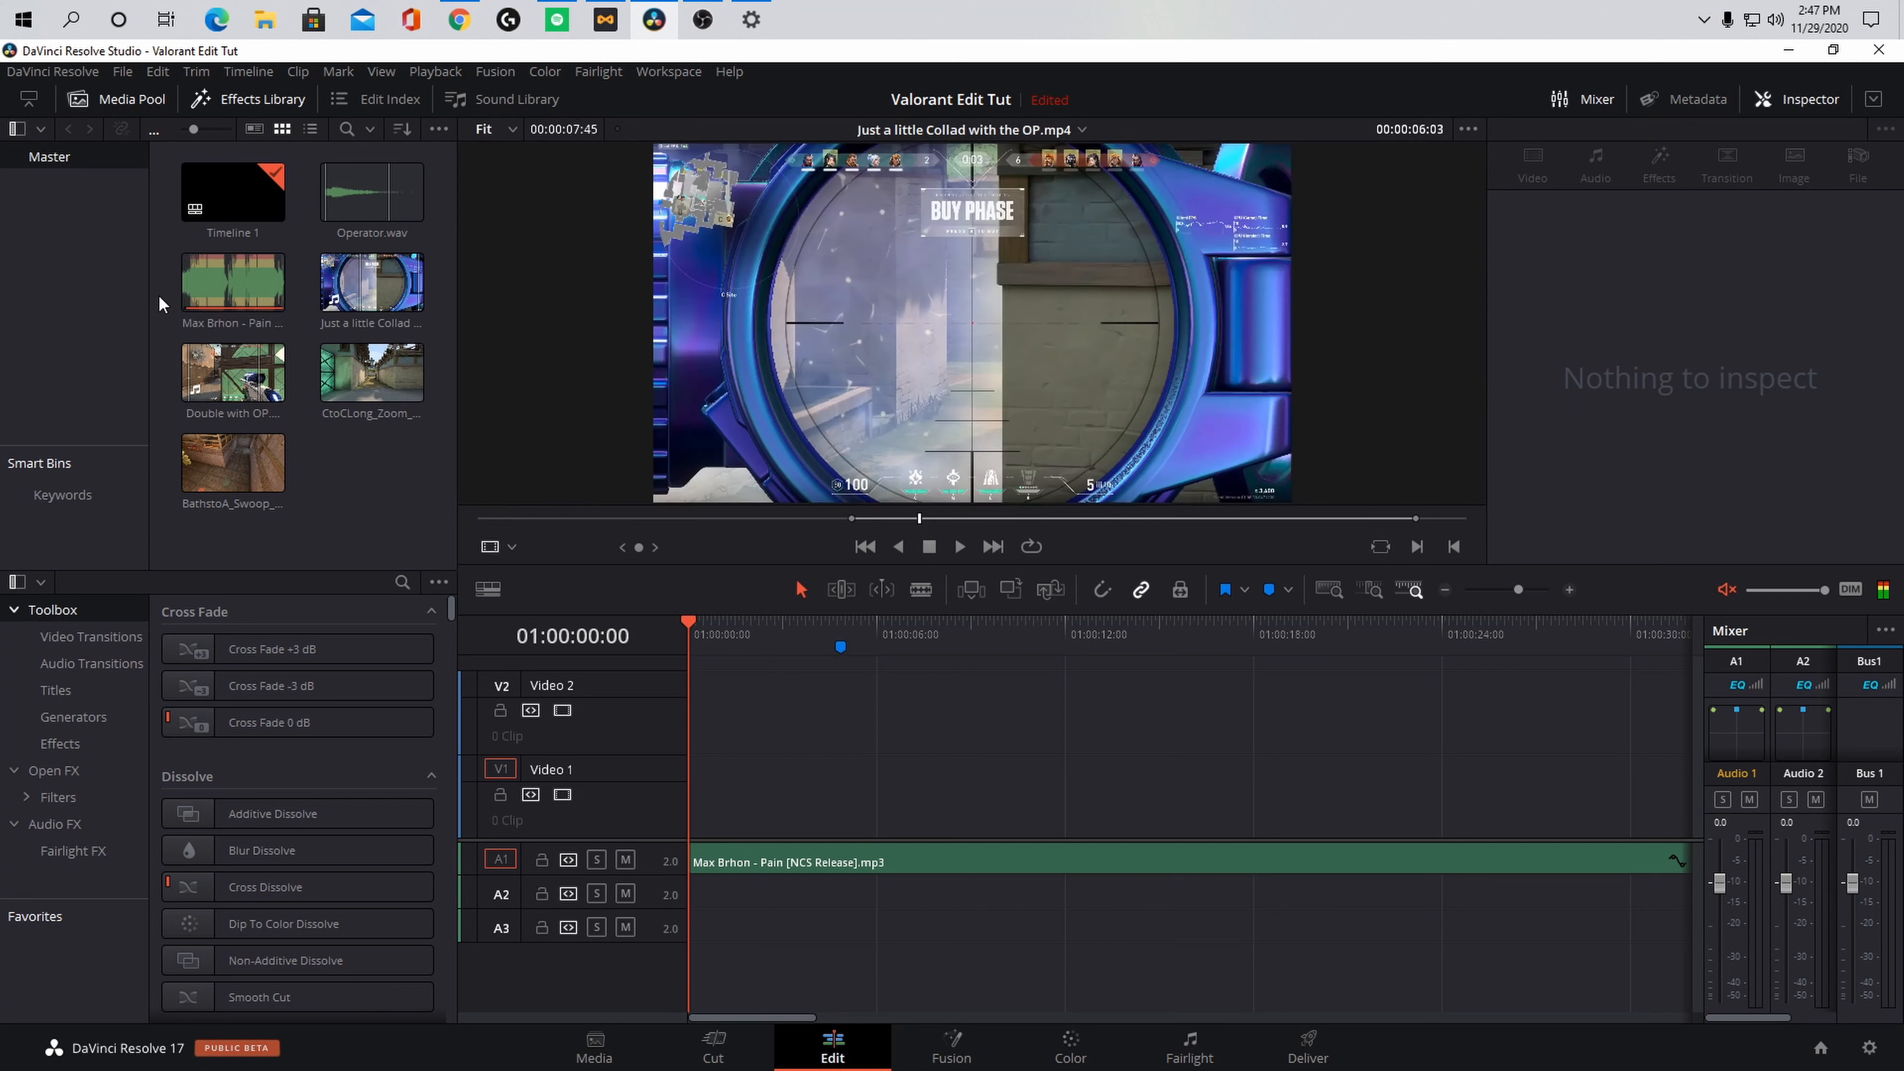
left_click(200, 279)
double_click(200, 280)
left_click(1724, 590)
left_click(712, 861)
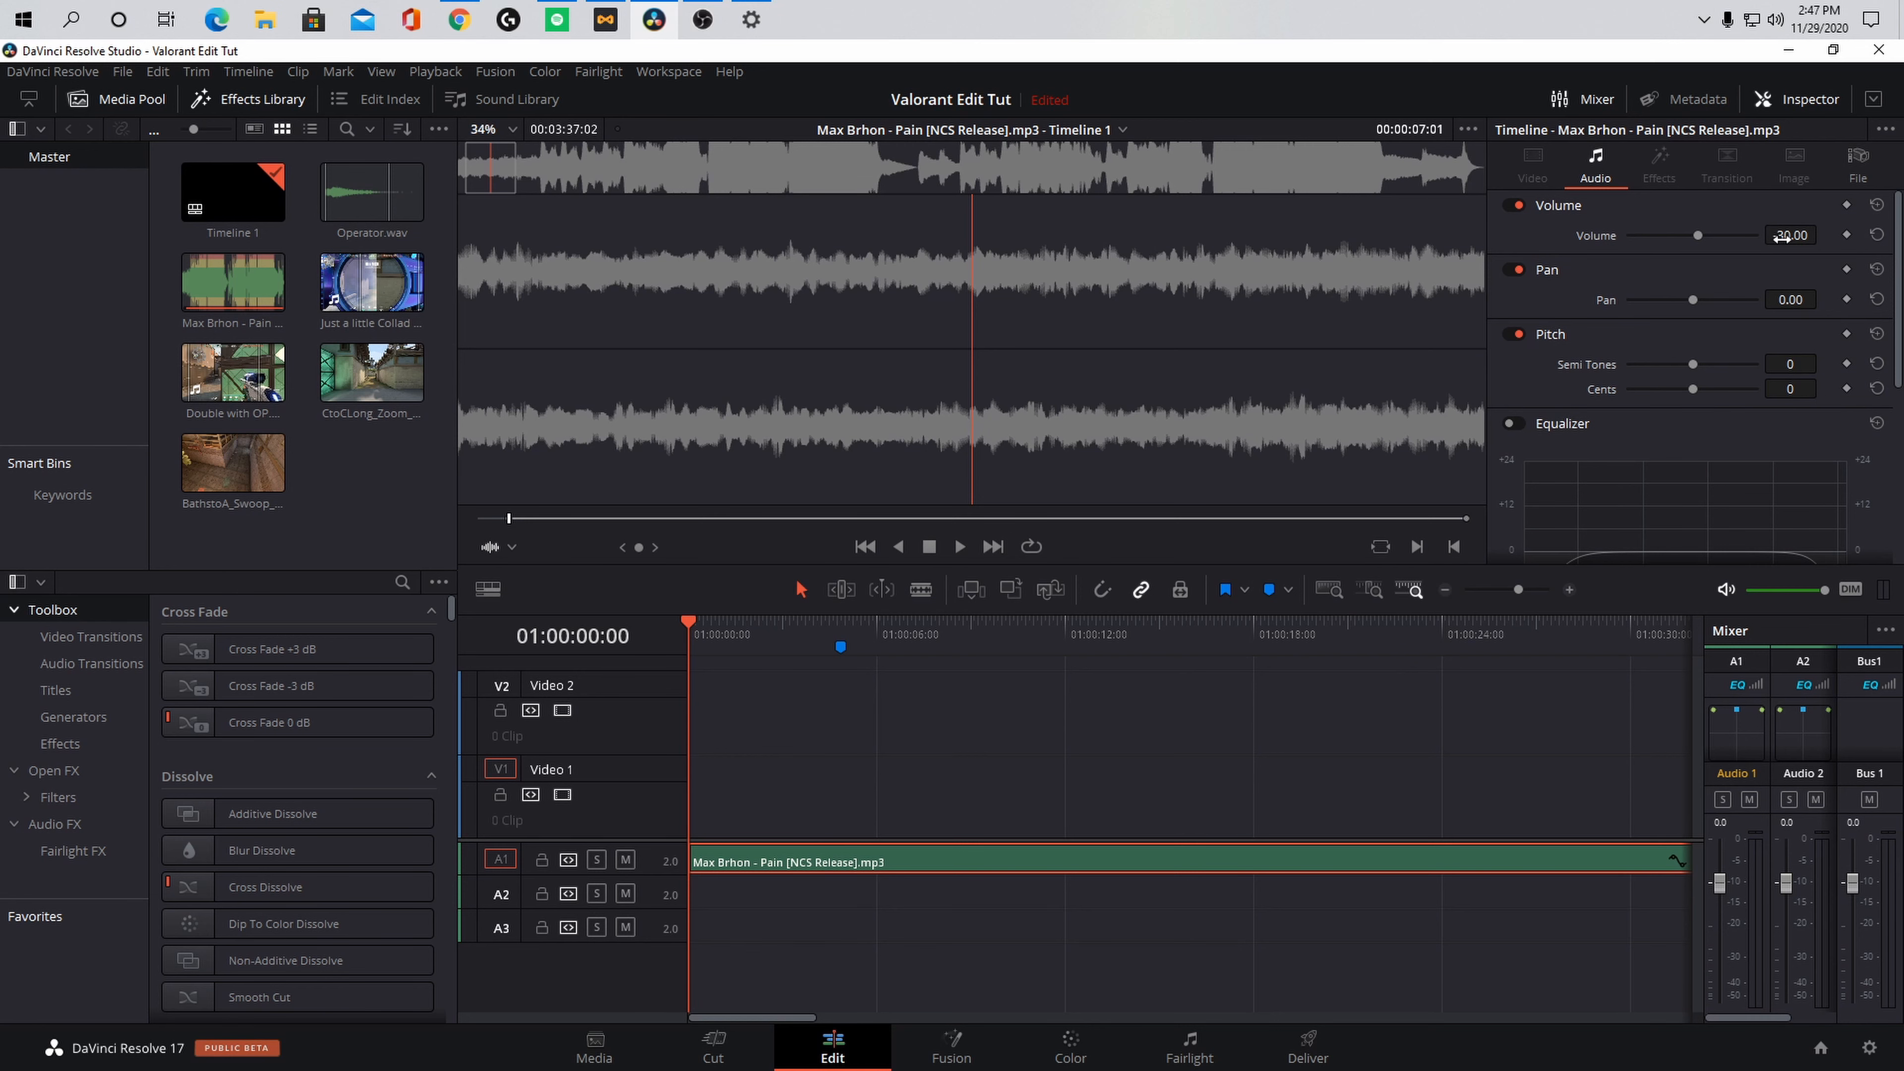
left_click(1799, 99)
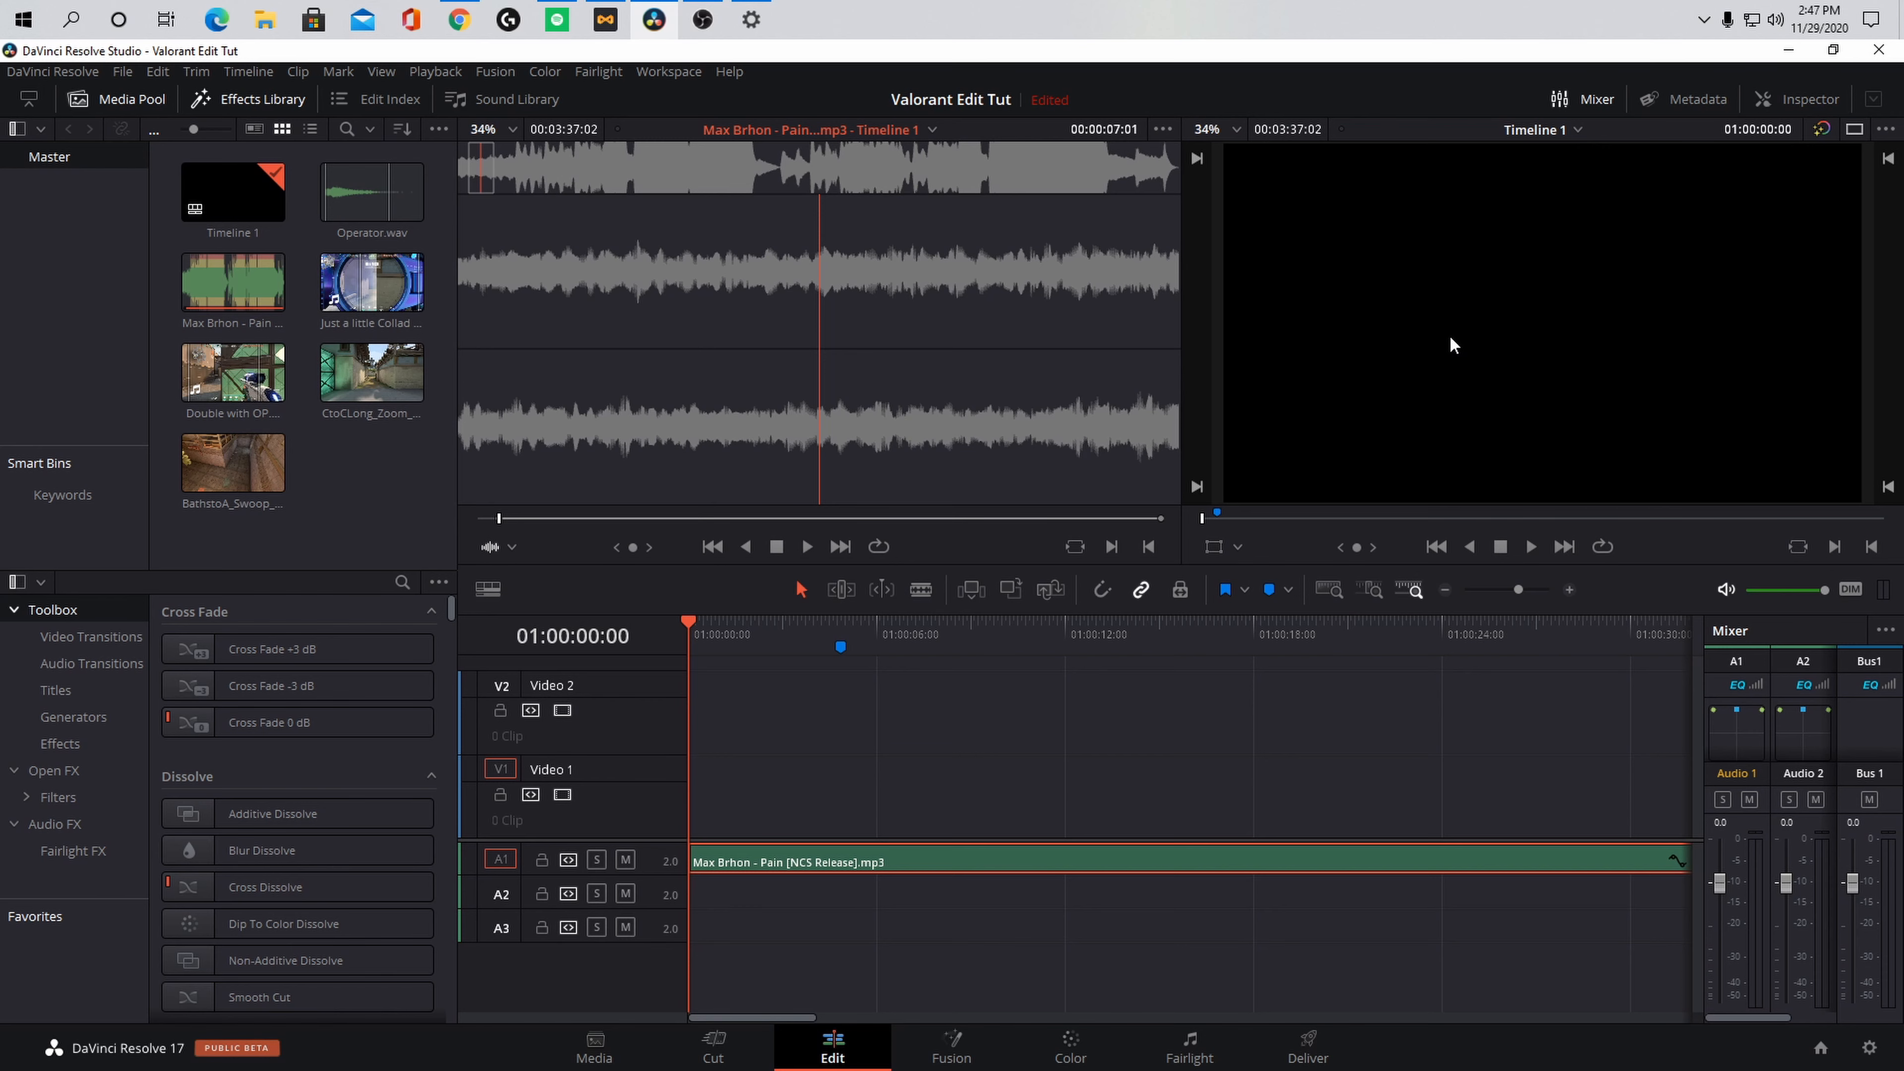
left_click(1798, 101)
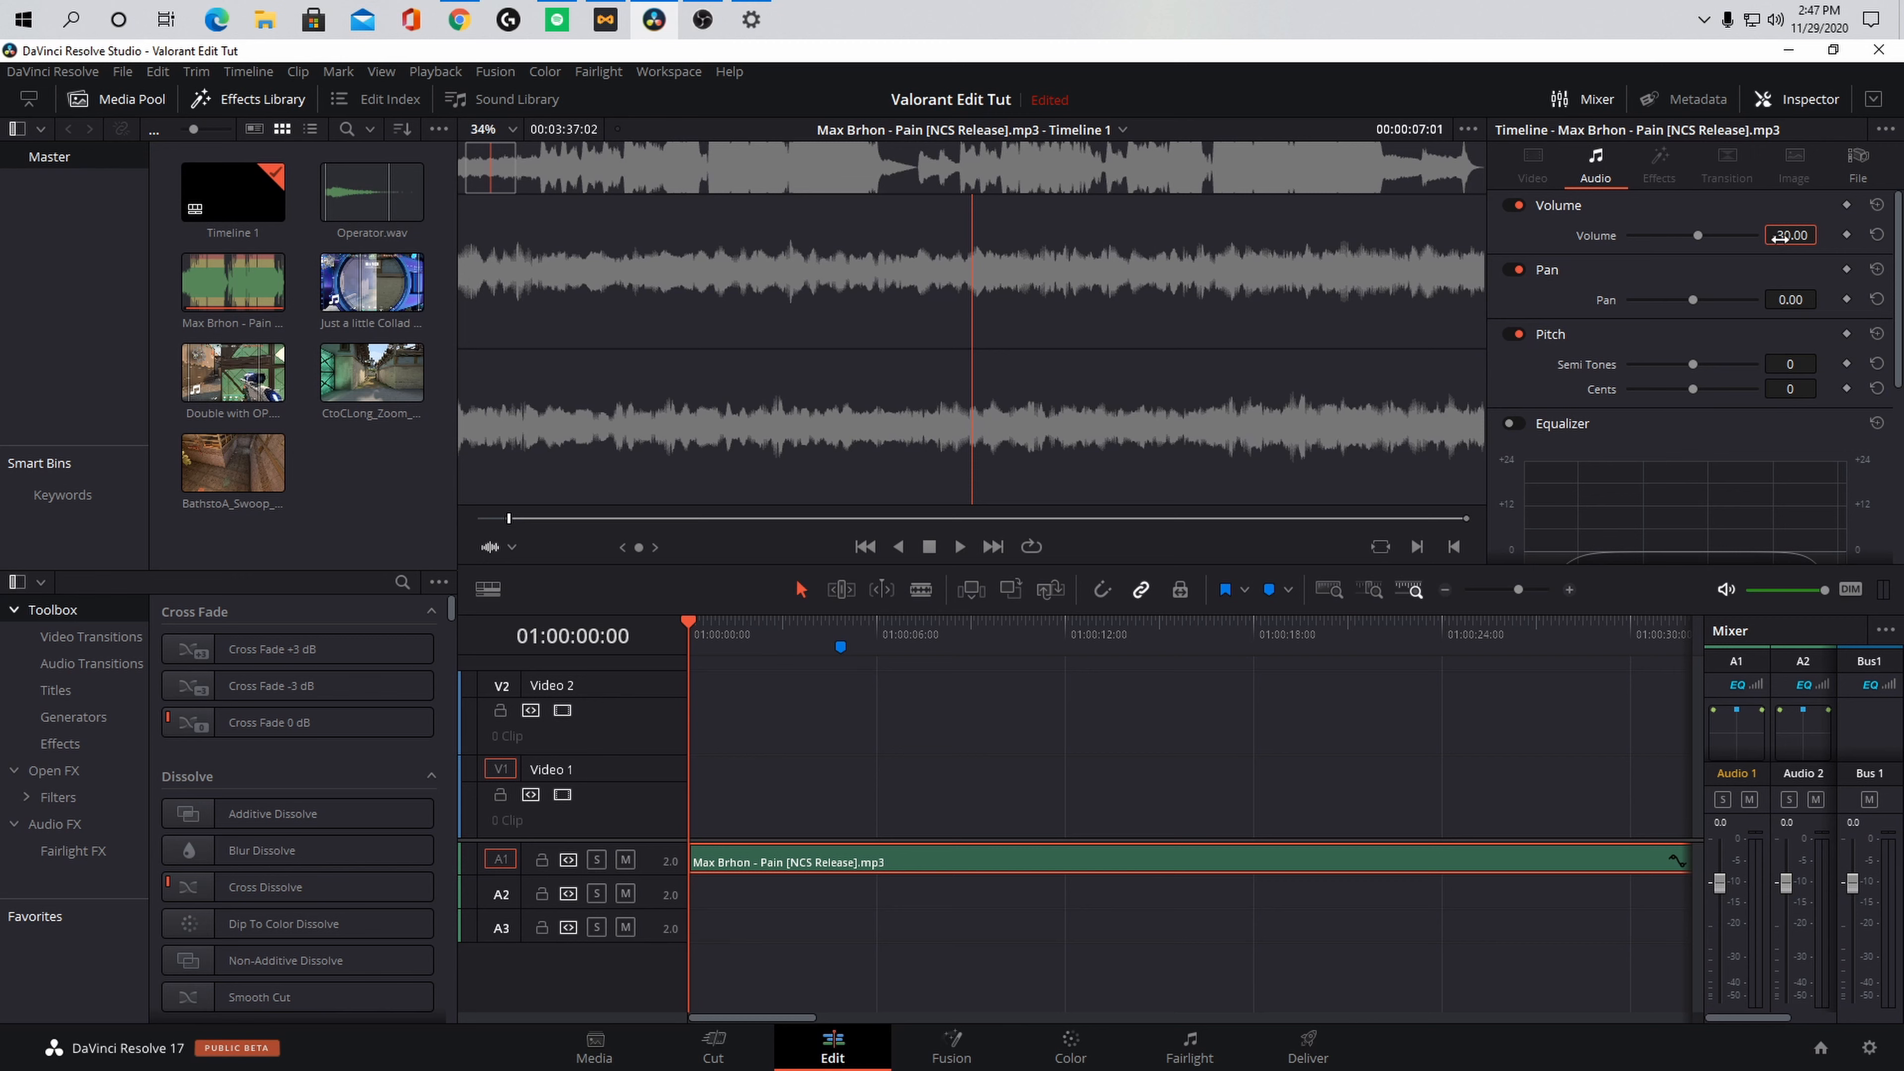
left_click(687, 619)
left_click(356, 487)
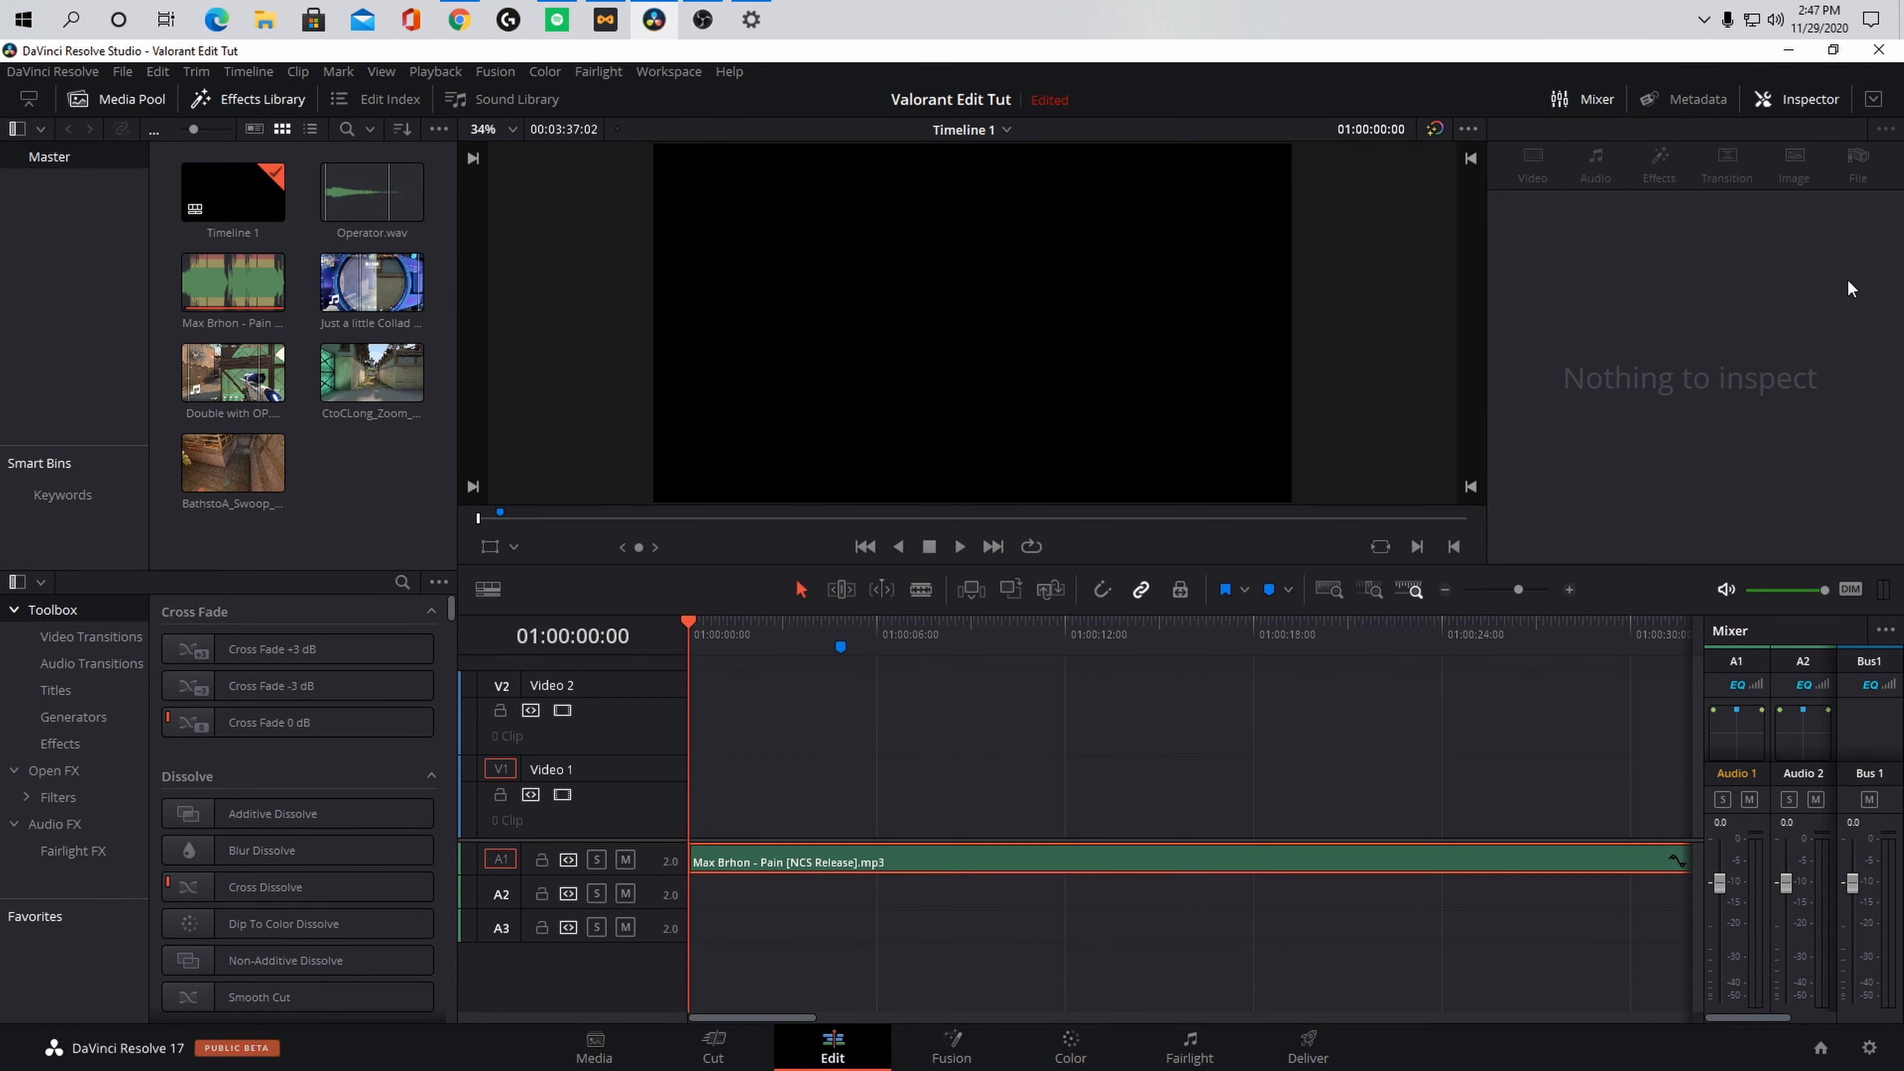
key("q")
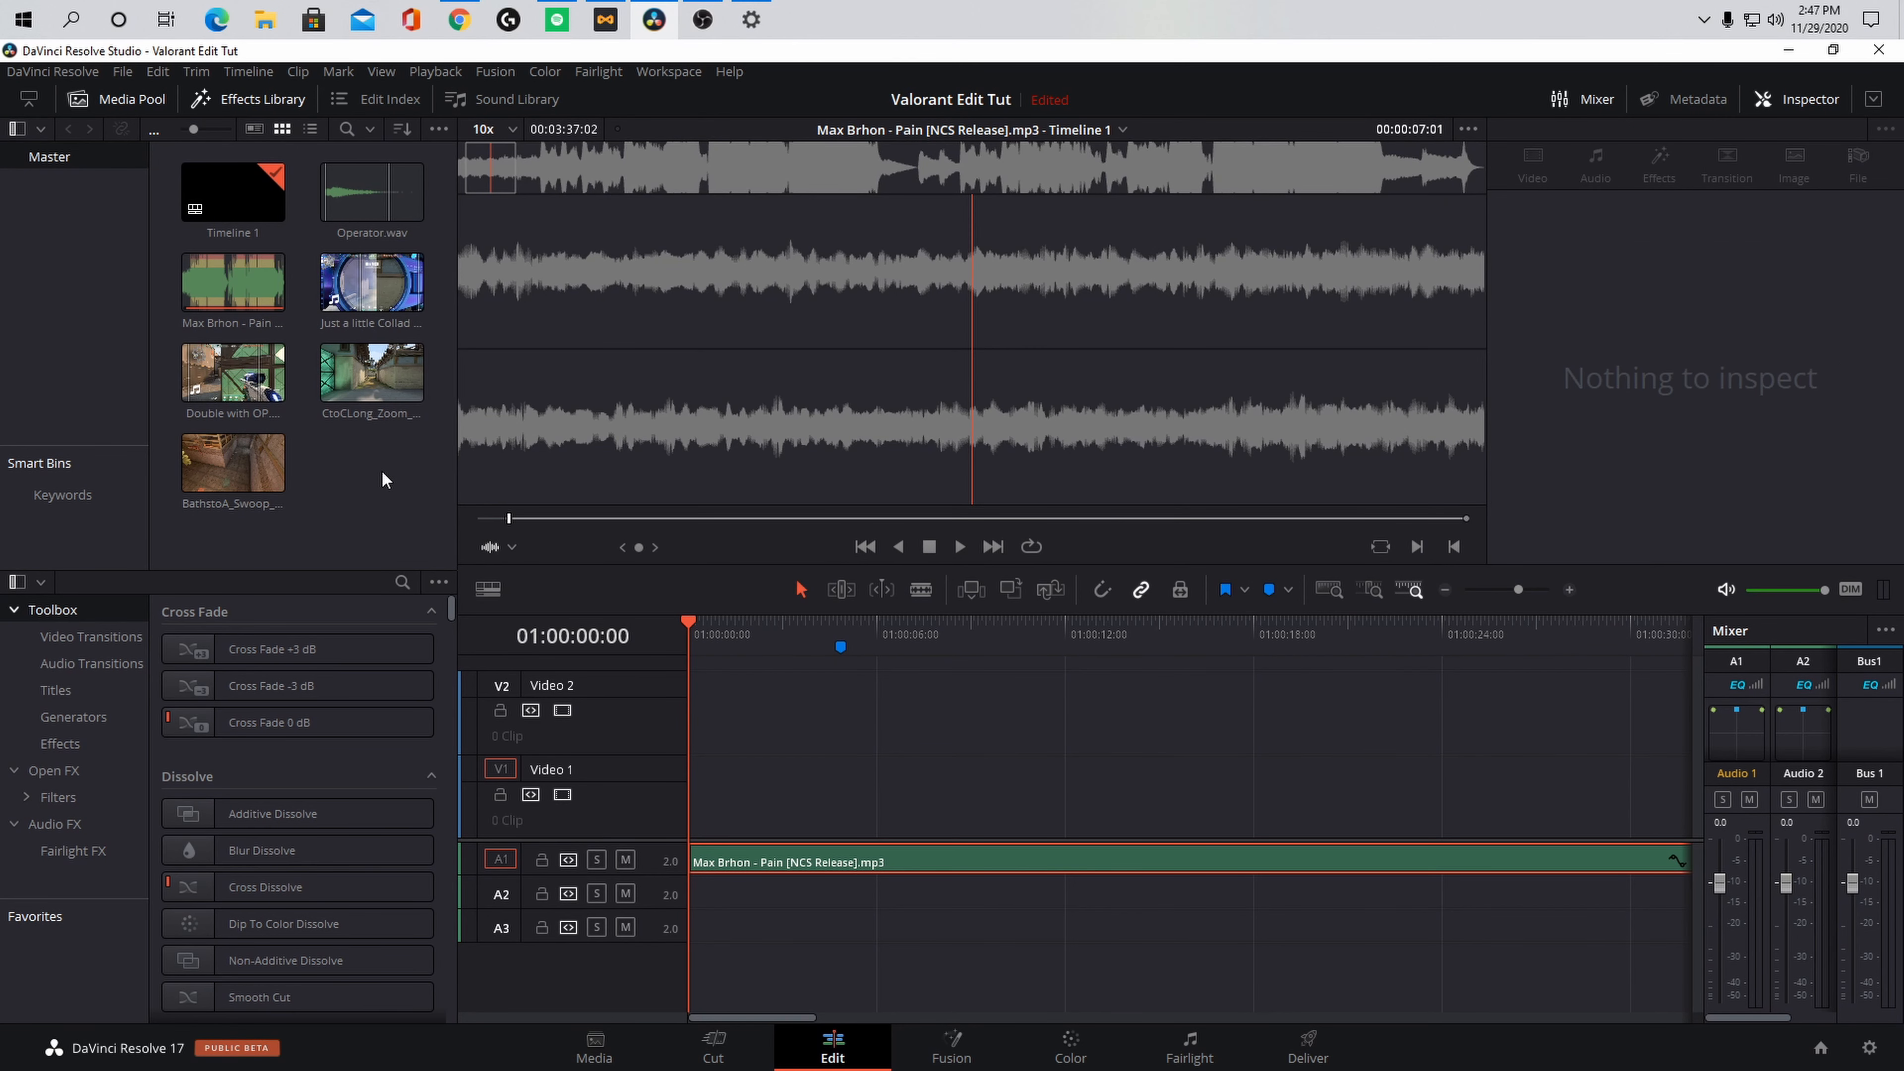
Step: Place the trimmed clip Just a little Collad with the OP.mp4 on Video 2 at the start of the timeline
left_click(363, 296)
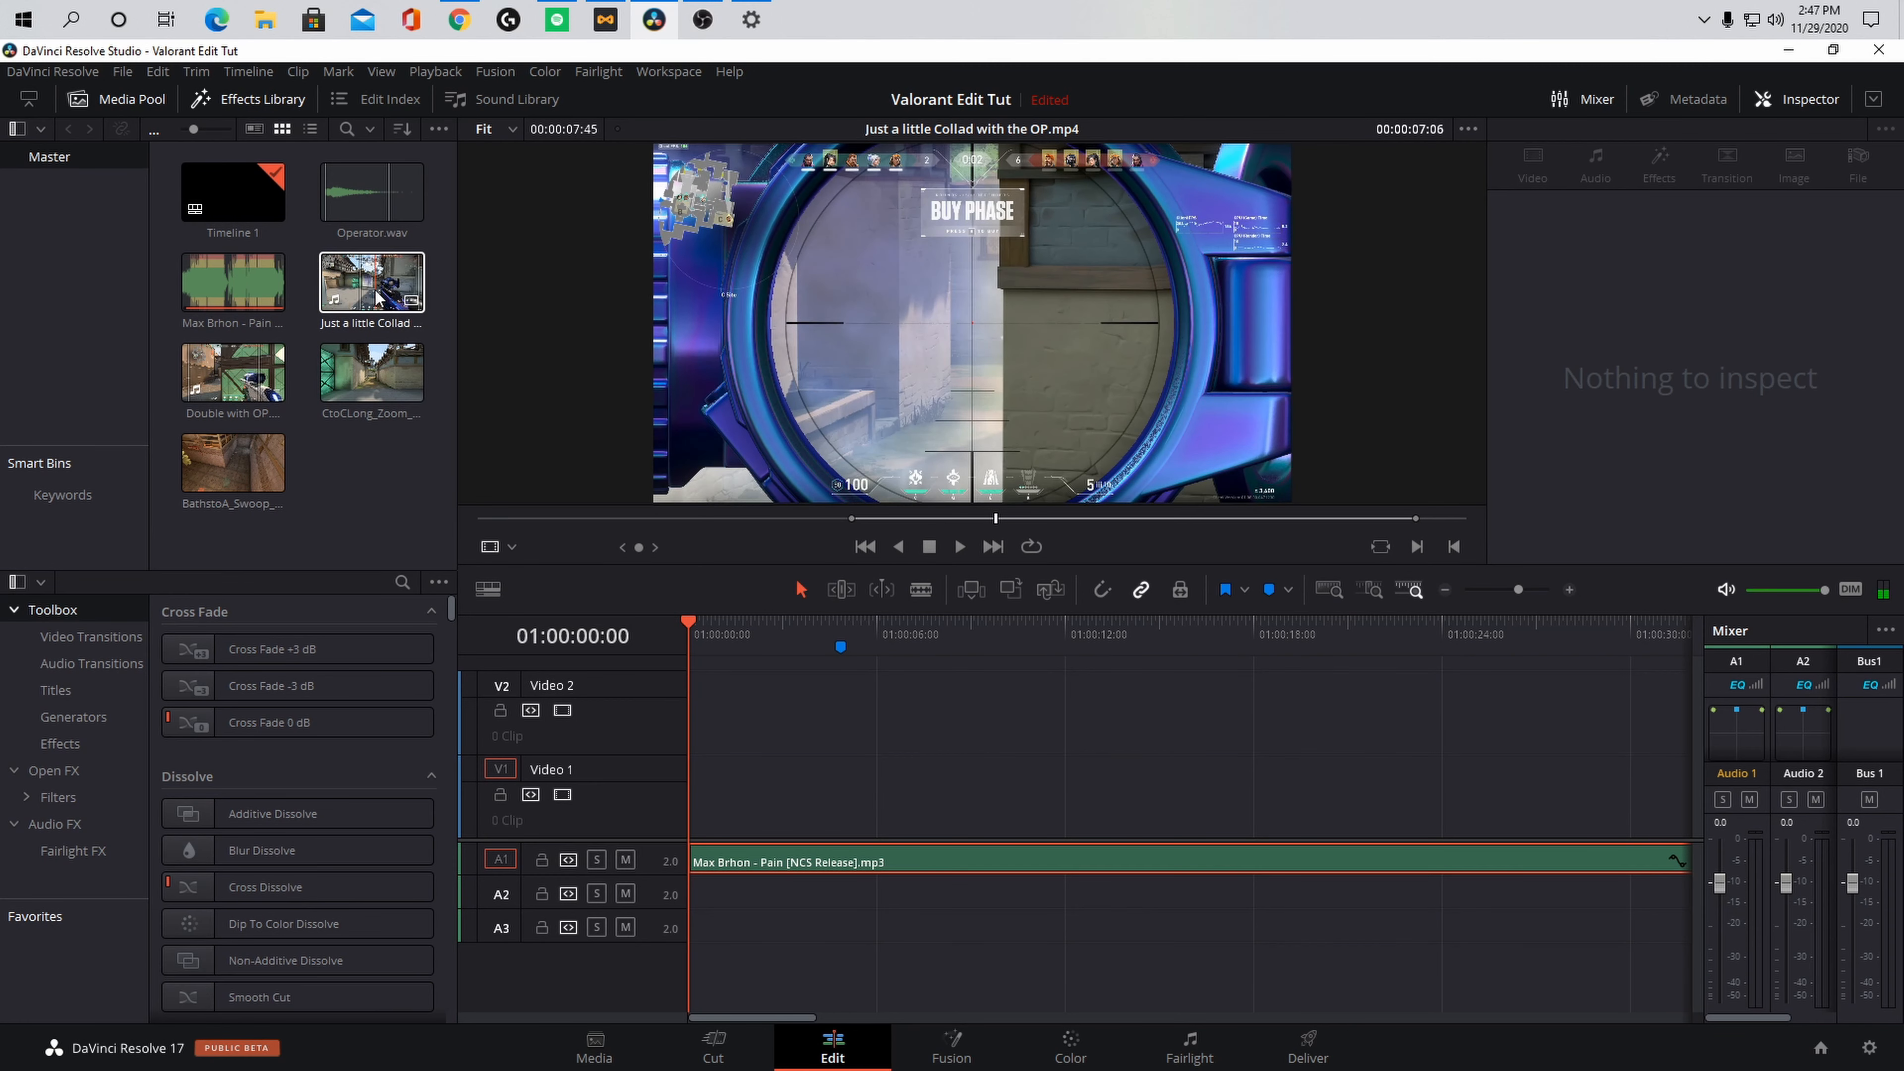
left_click_drag(376, 299, 673, 748)
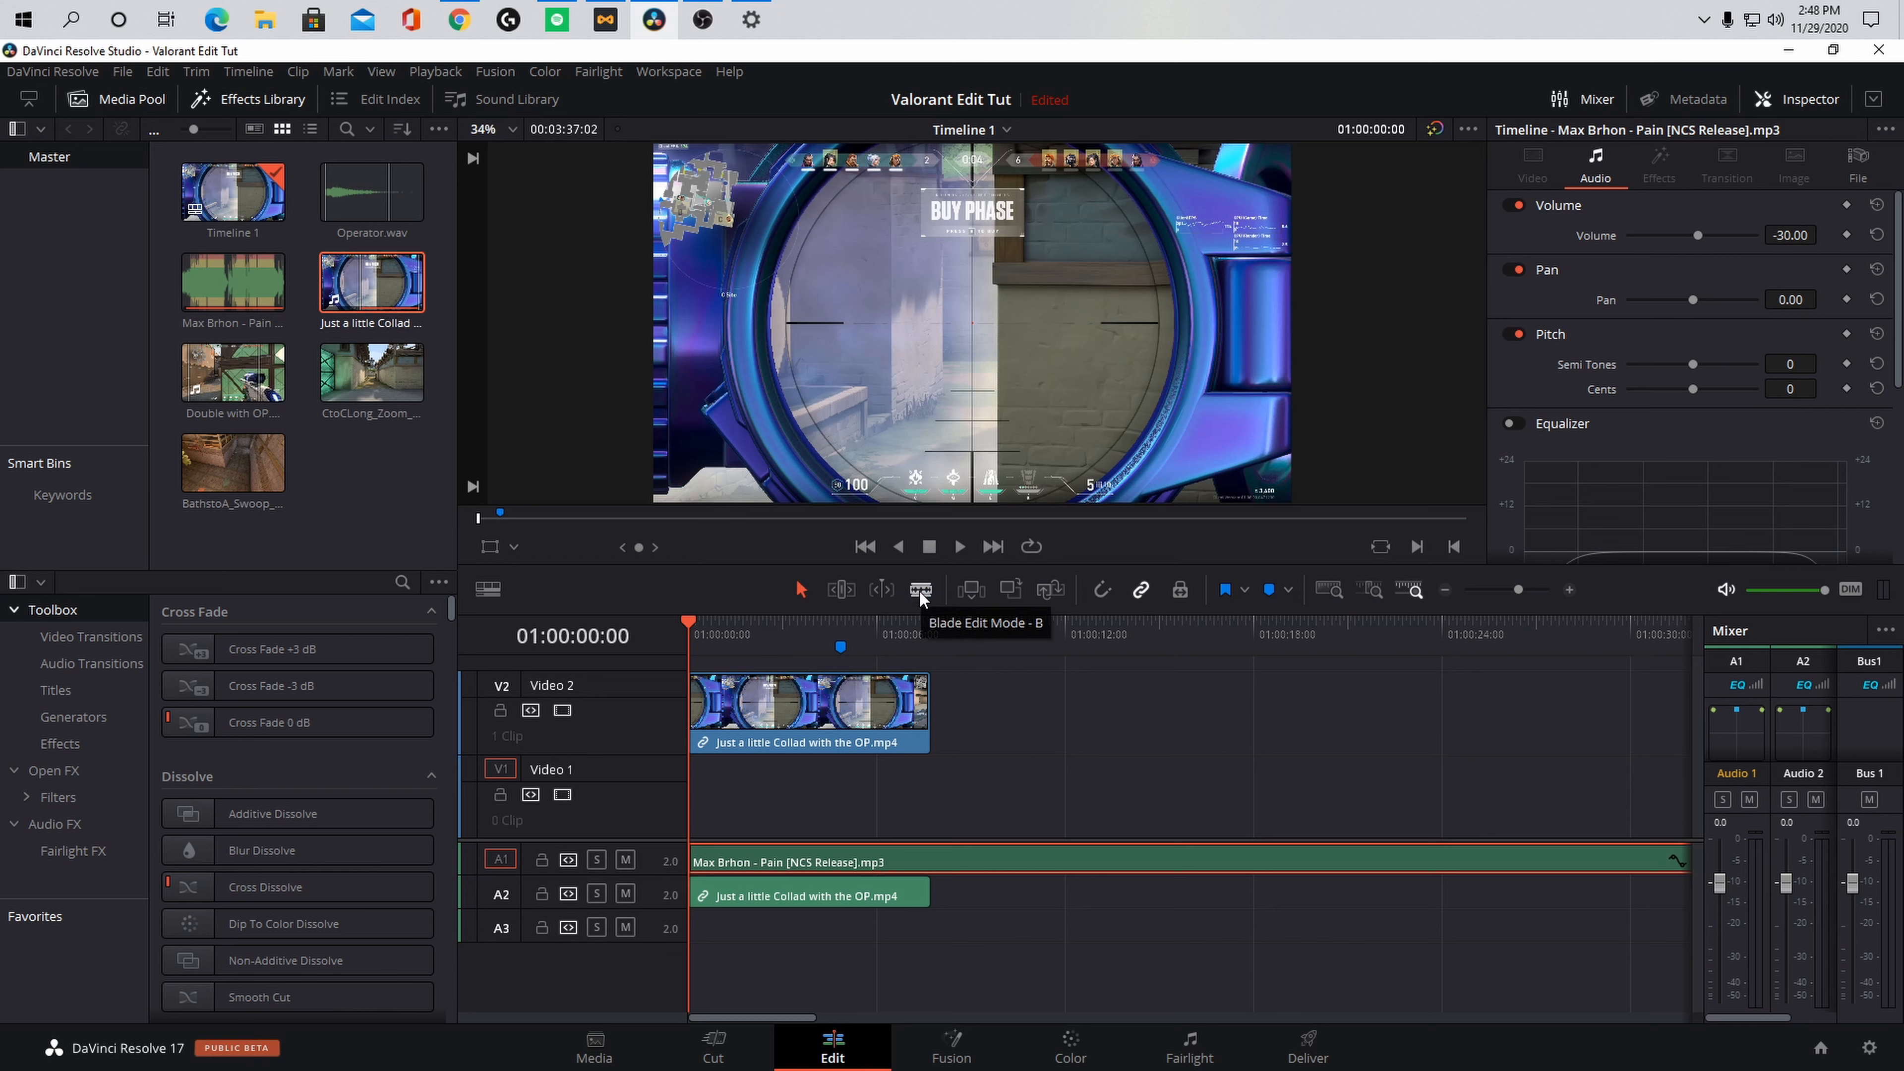
Step: Unlink the video and audio of the Just a little Collad with the OP.mp4 clip on the timeline
left_click(724, 719)
double_click(724, 718)
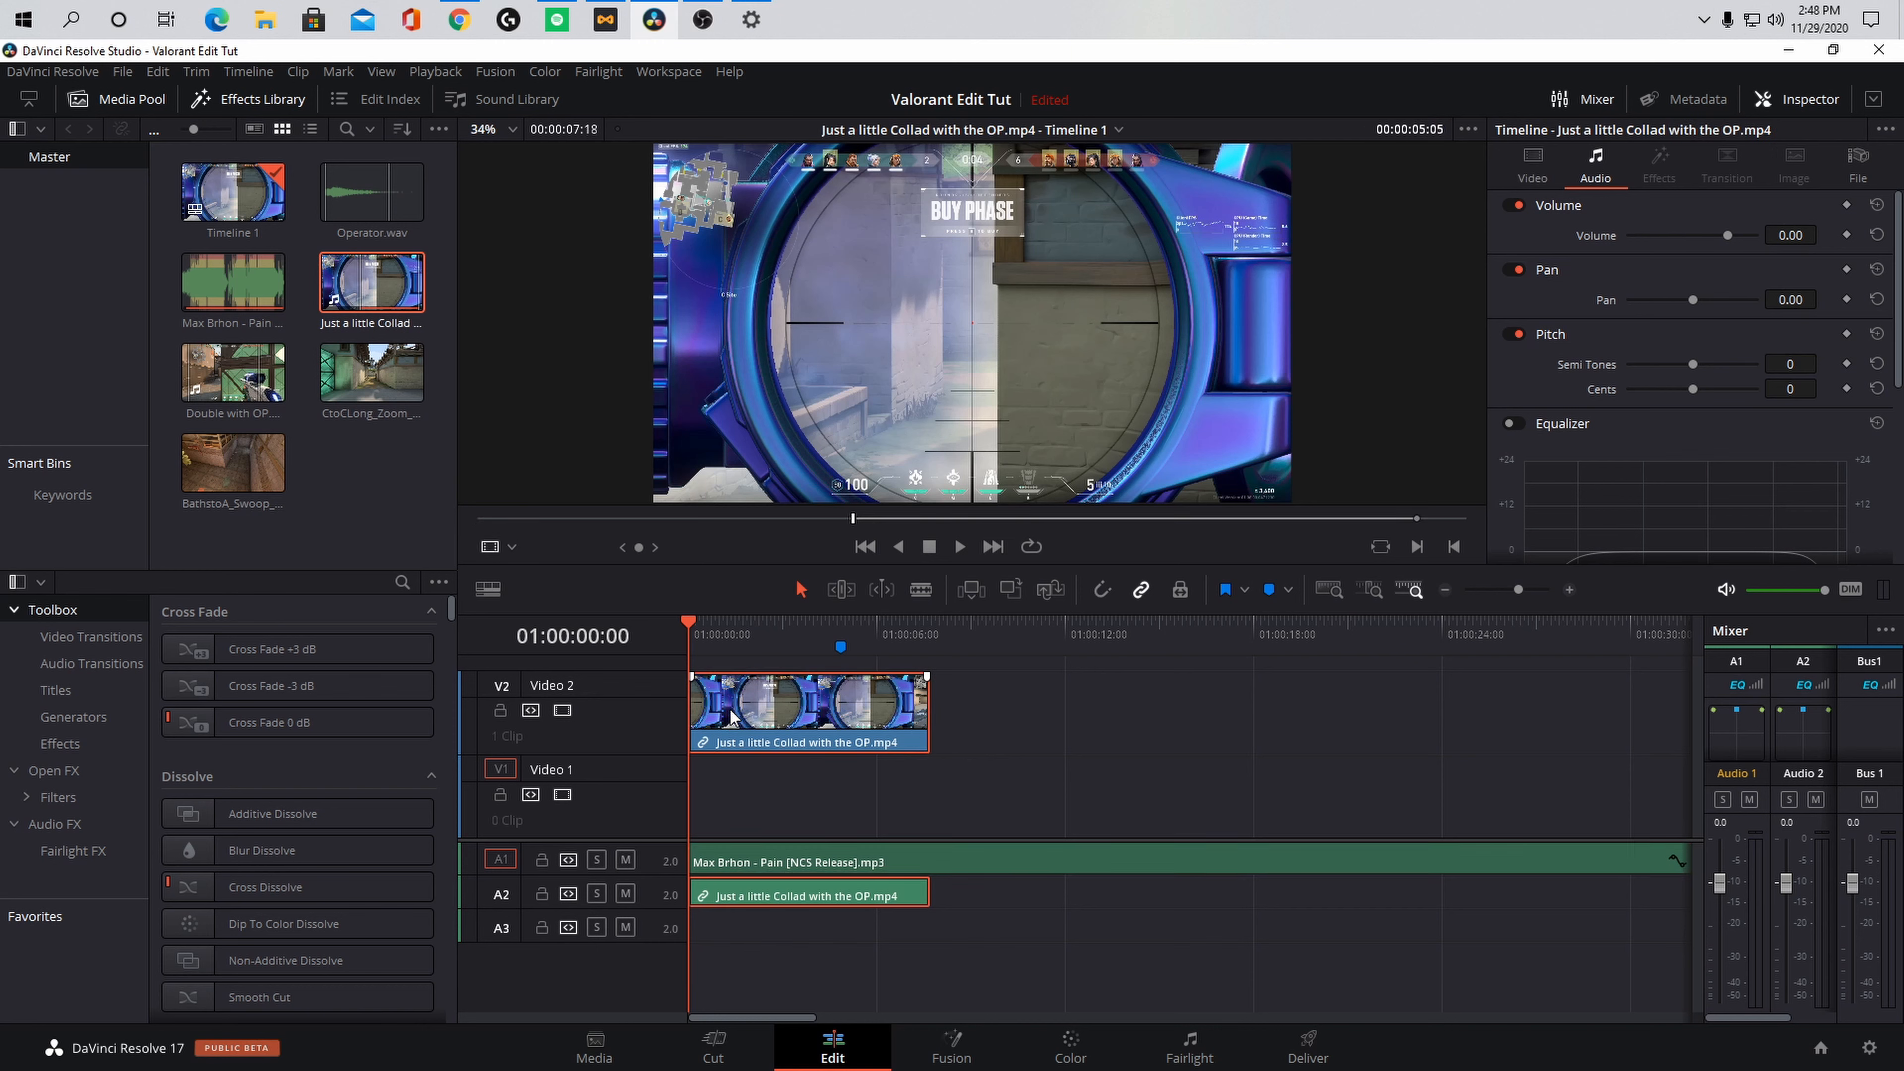
right_click(731, 716)
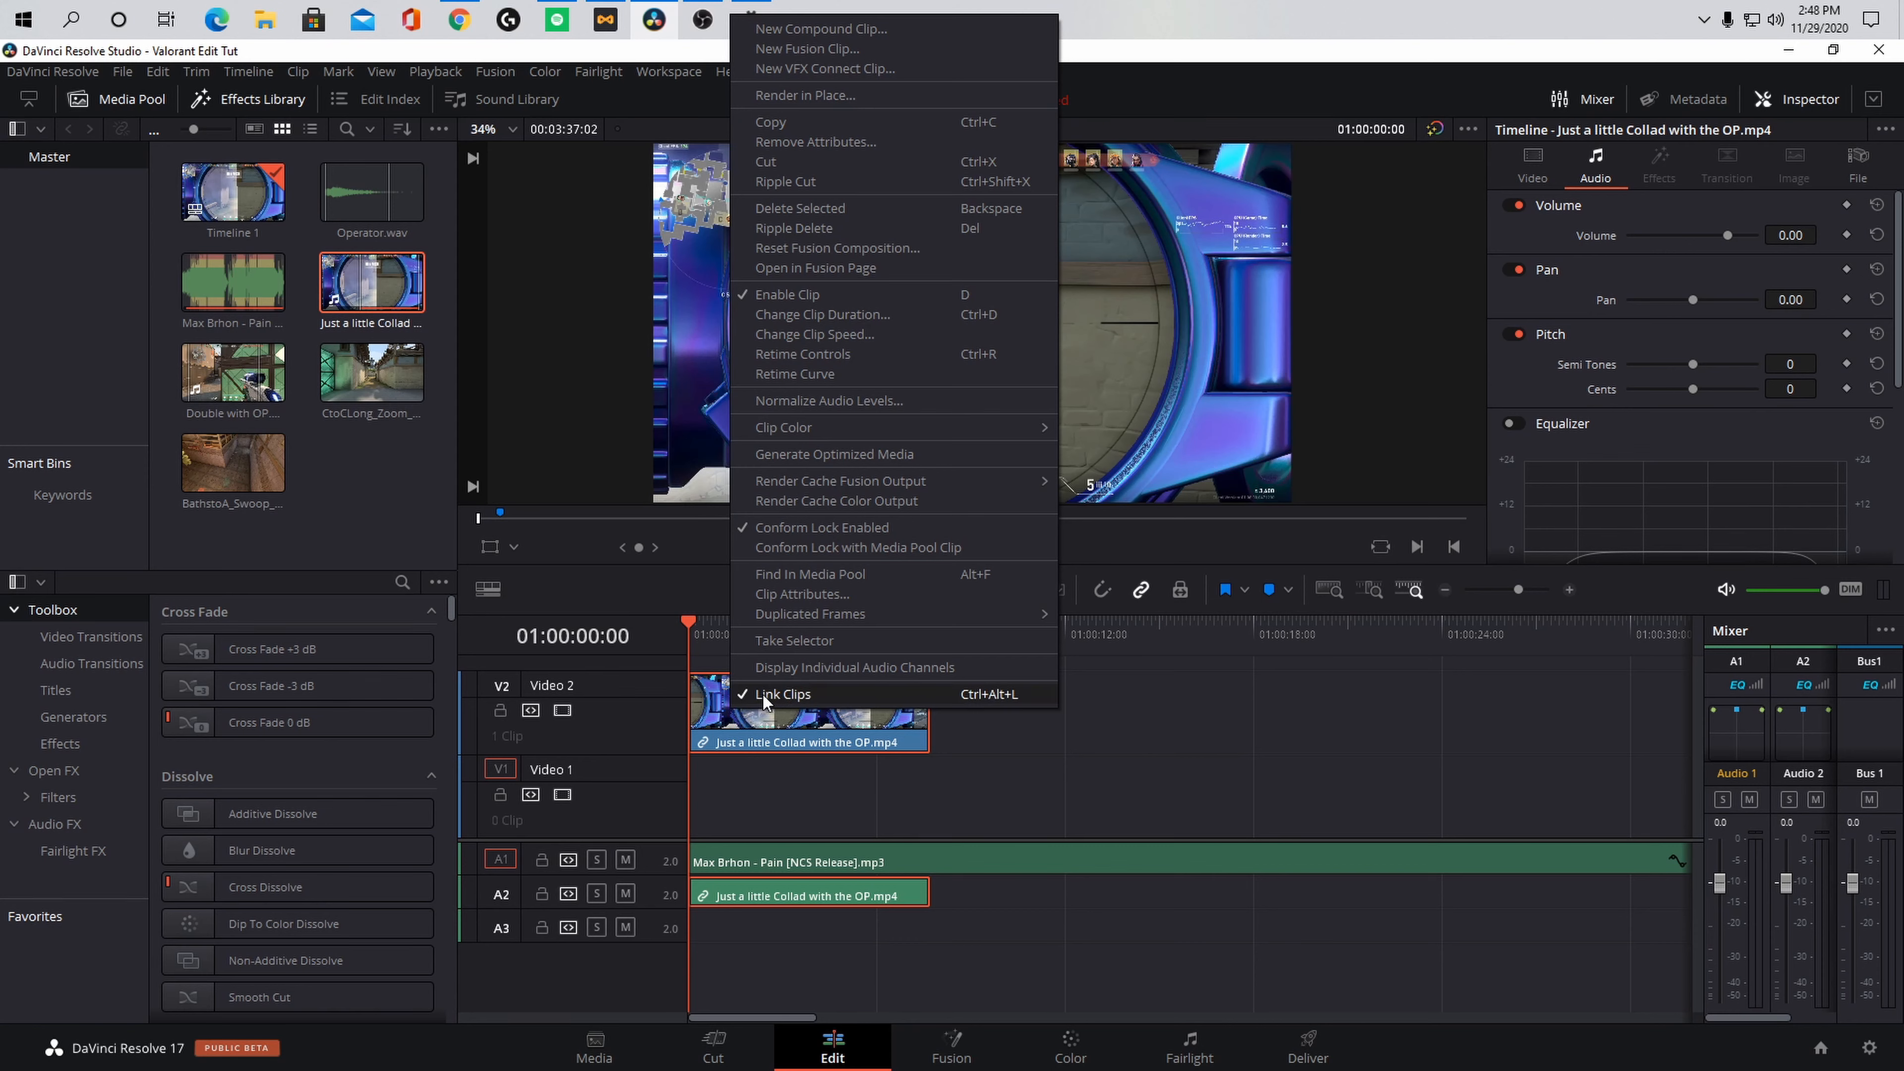
left_click(765, 696)
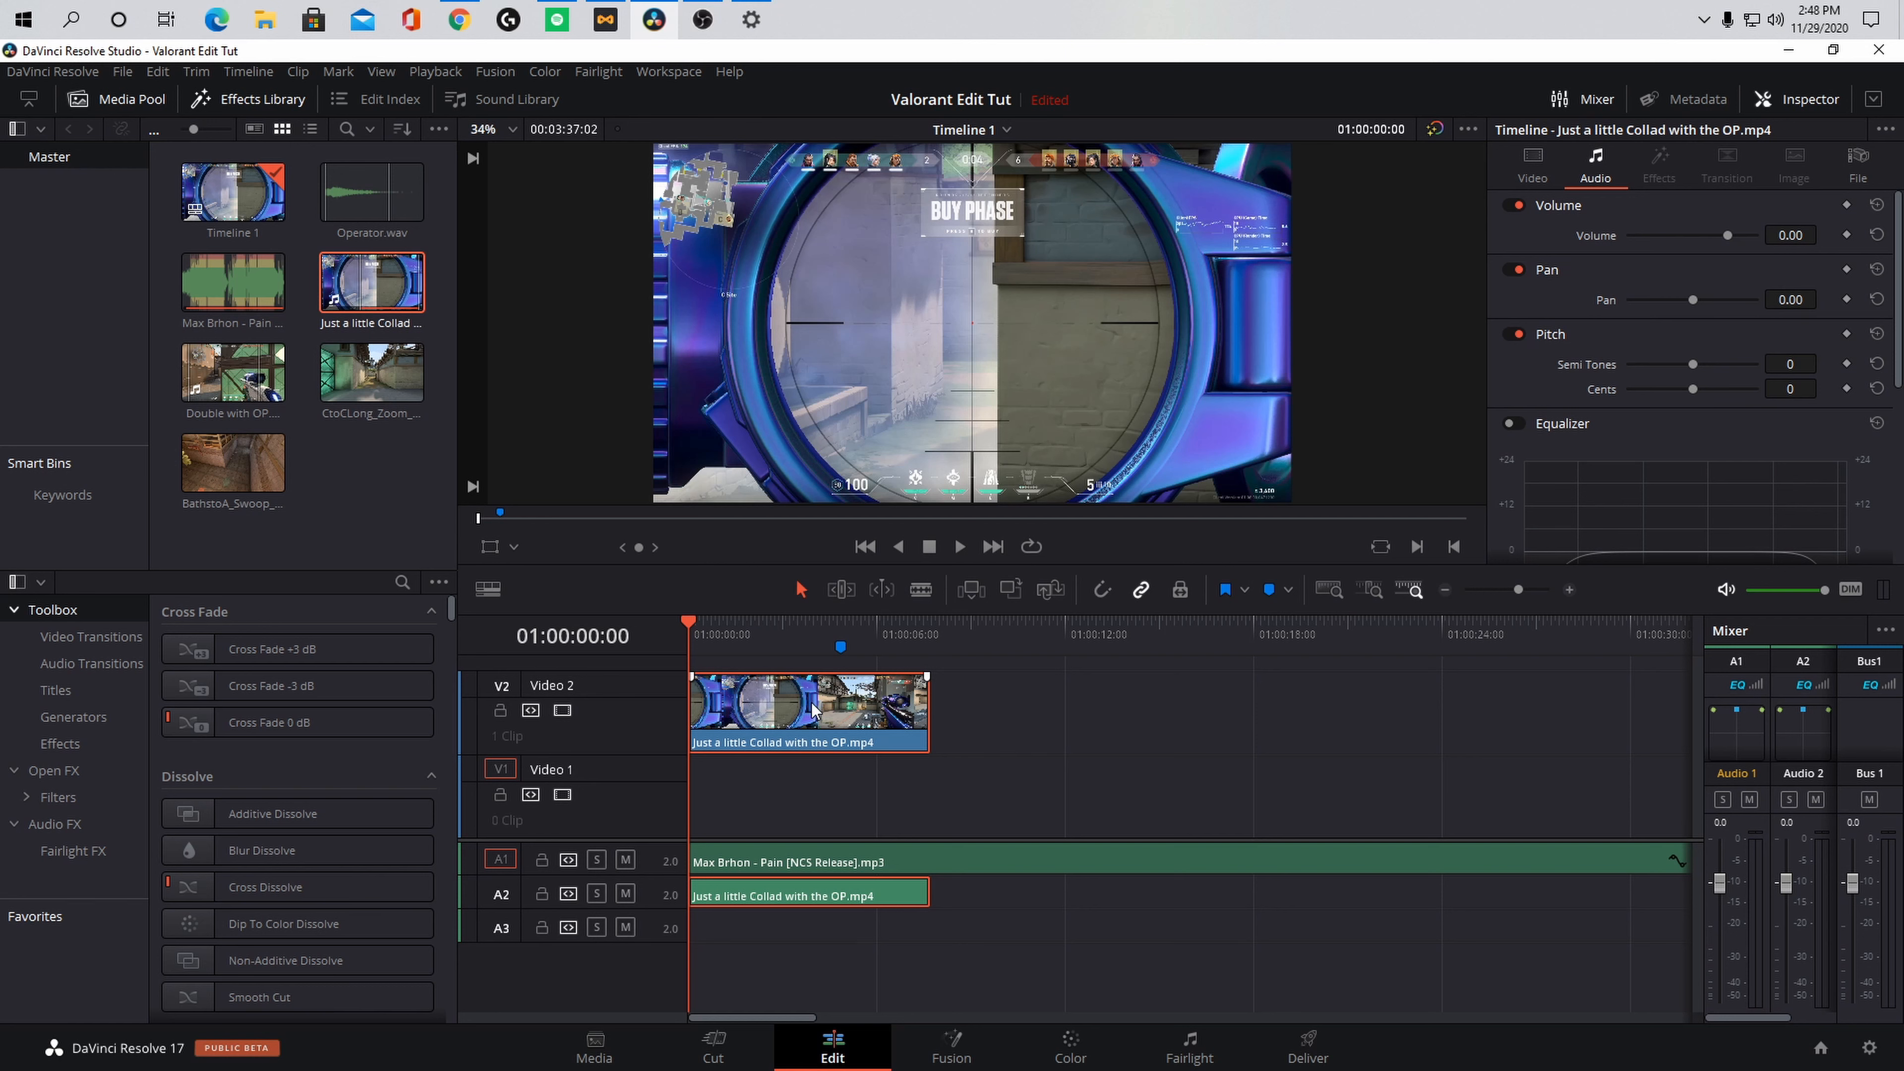
left_click(999, 707)
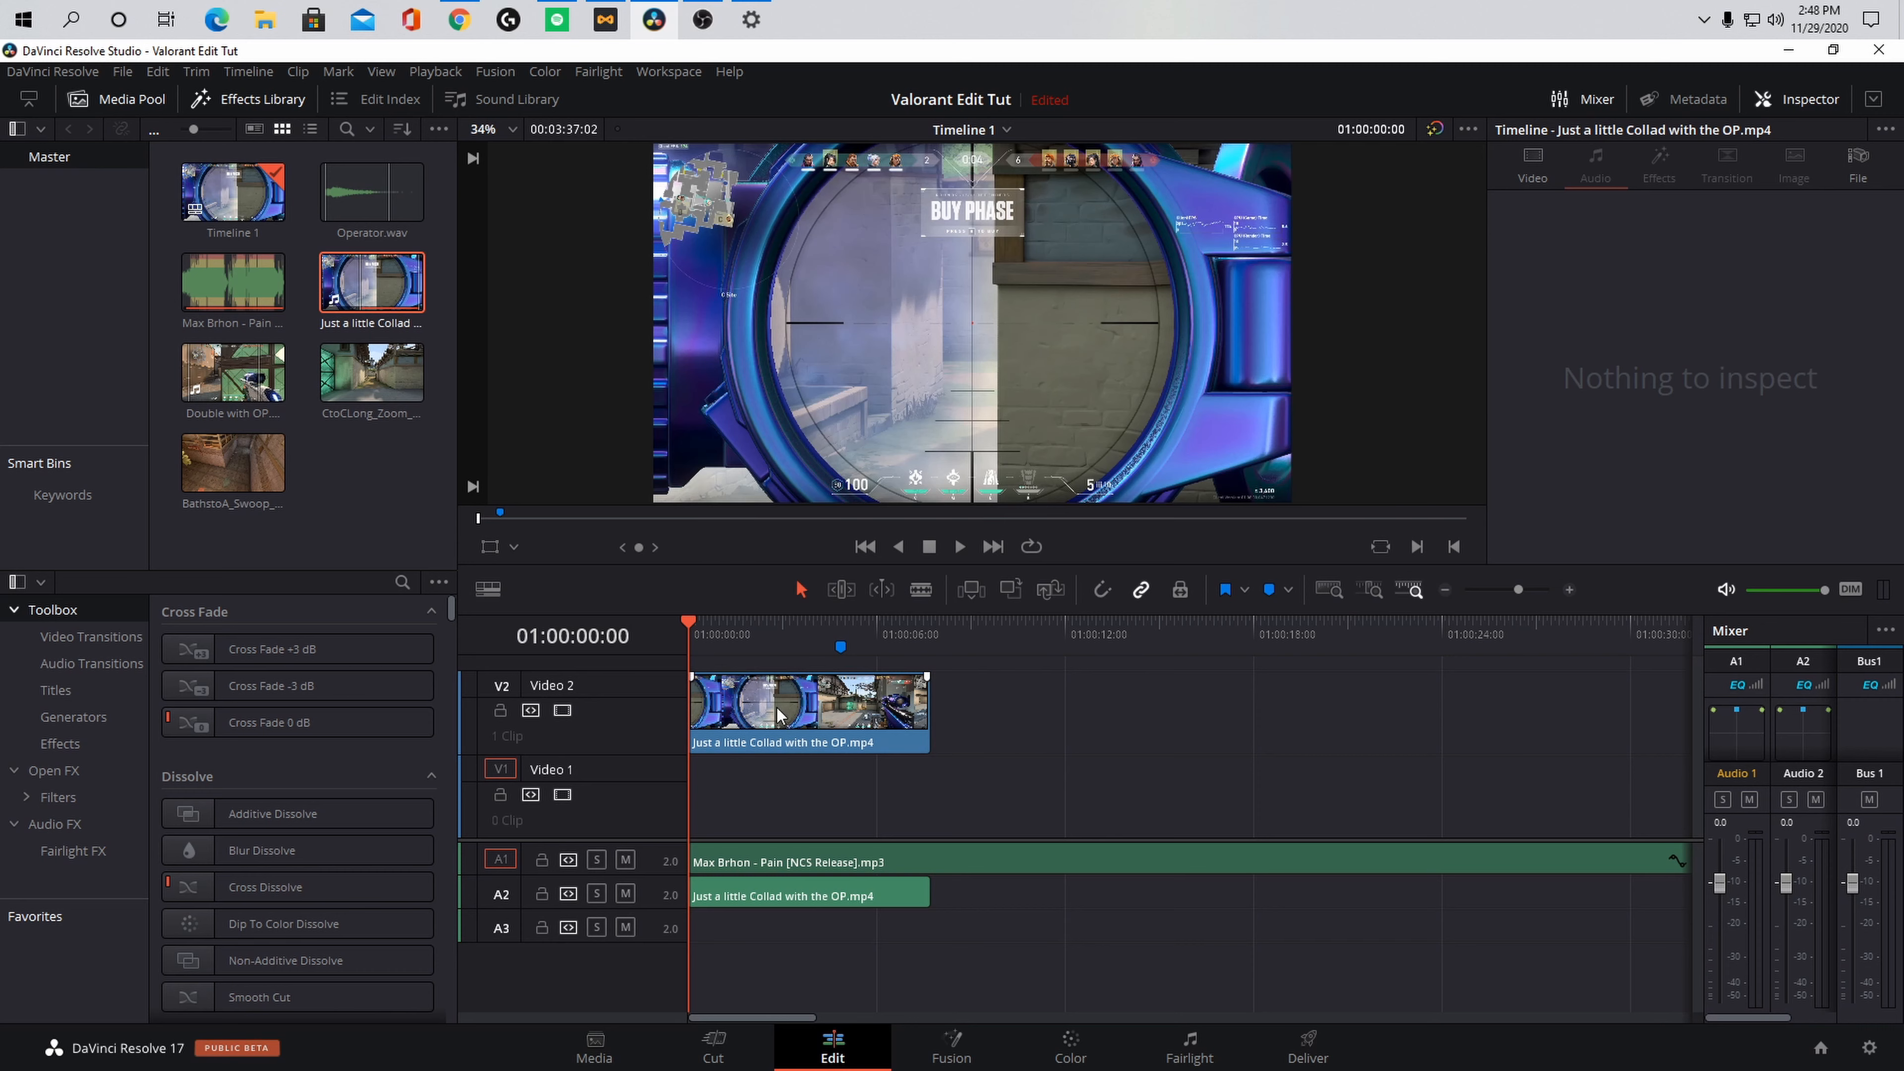
Step: Delete the blue timeline marker and the unlinked audio of the Just a little Collad with the OP.mp4 clip
mouse_move(797, 709)
left_mouse_down()
mouse_move(1135, 709)
mouse_move(796, 709)
left_mouse_up()
left_click(838, 654)
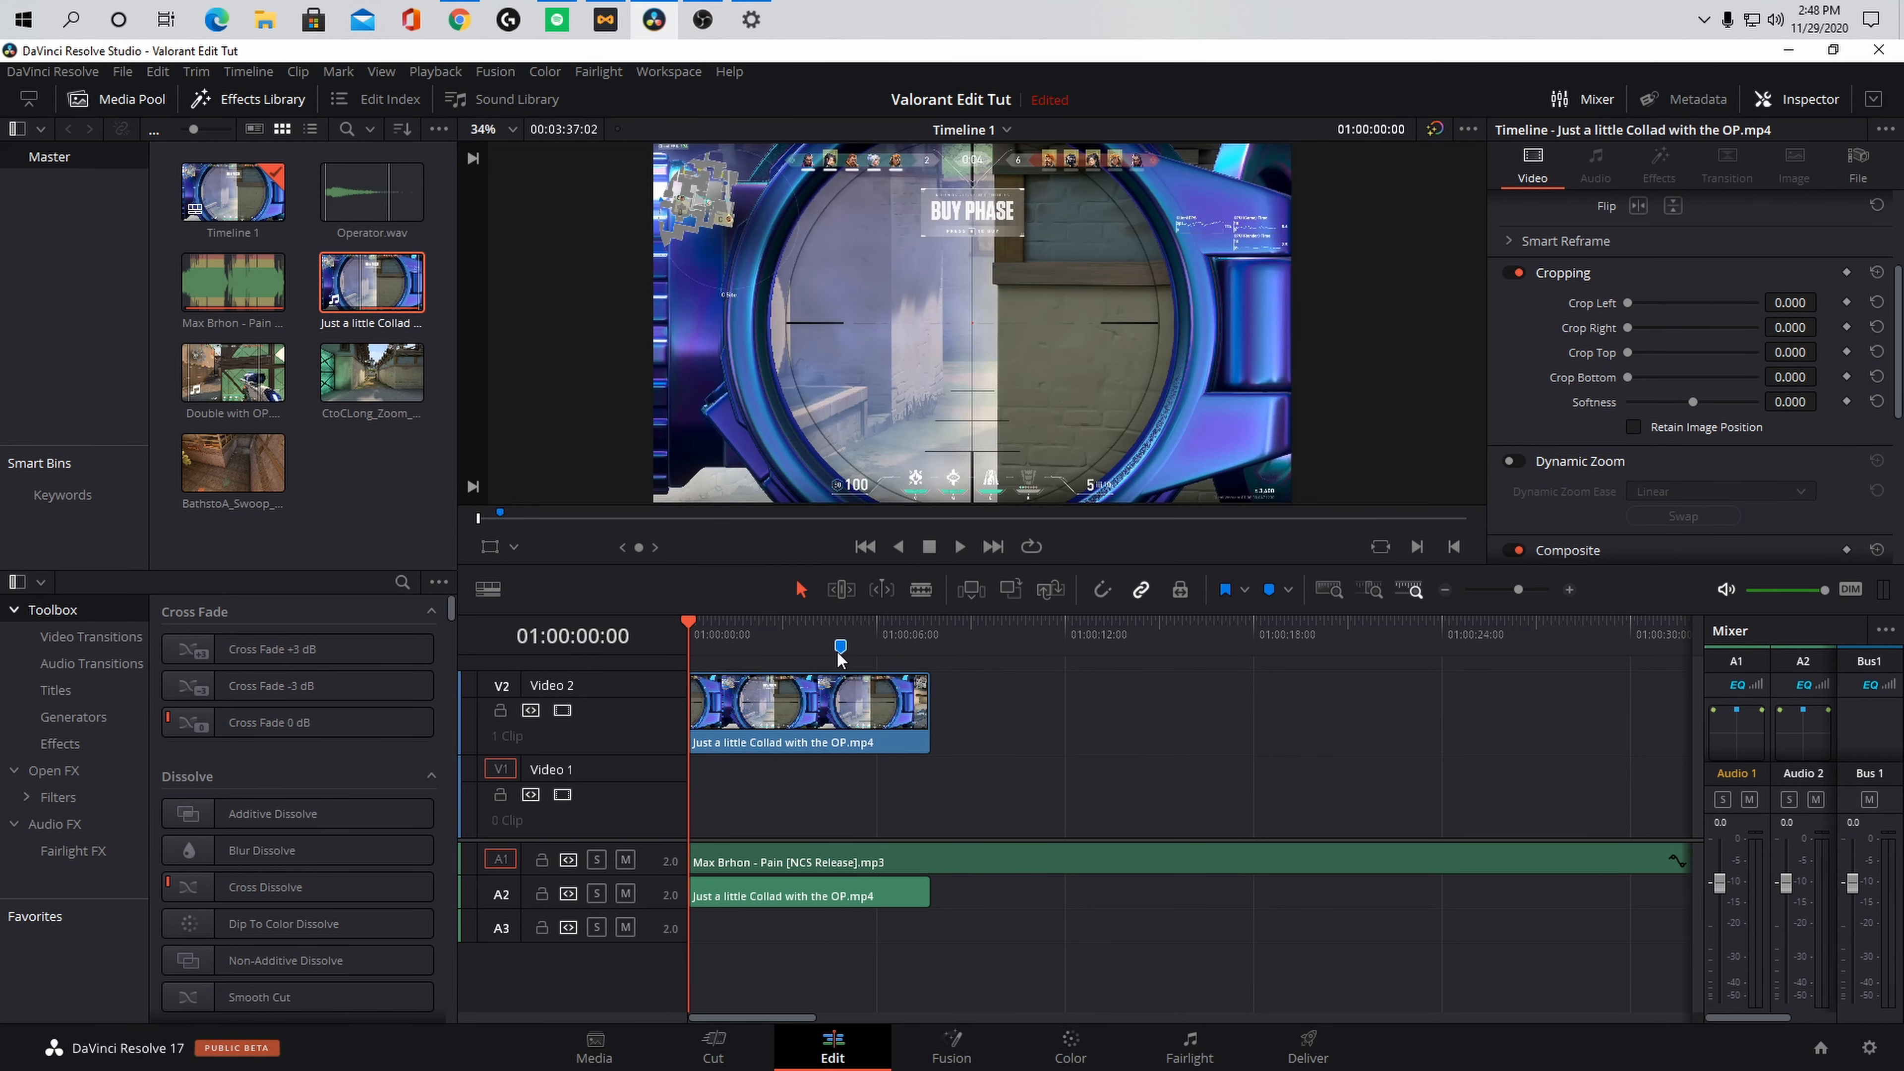
left_click_drag(793, 904, 1004, 937)
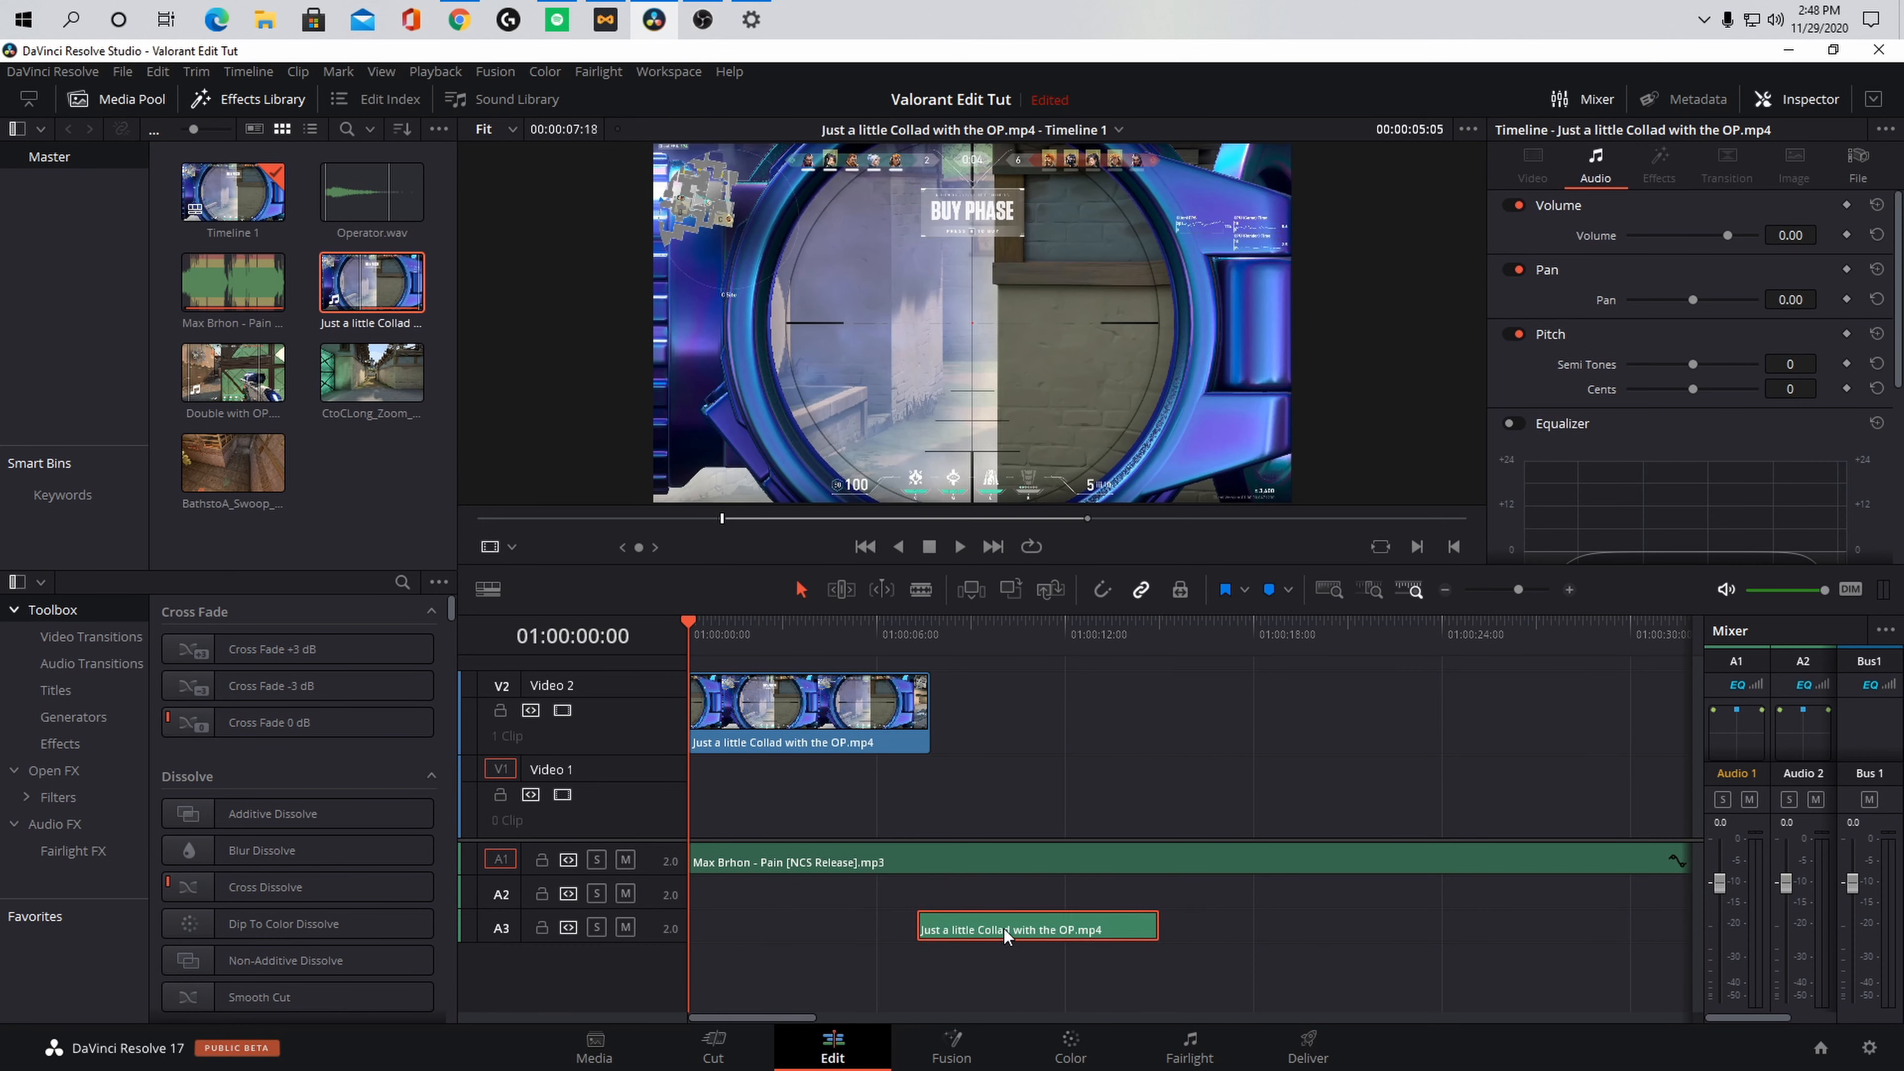
key("Delete")
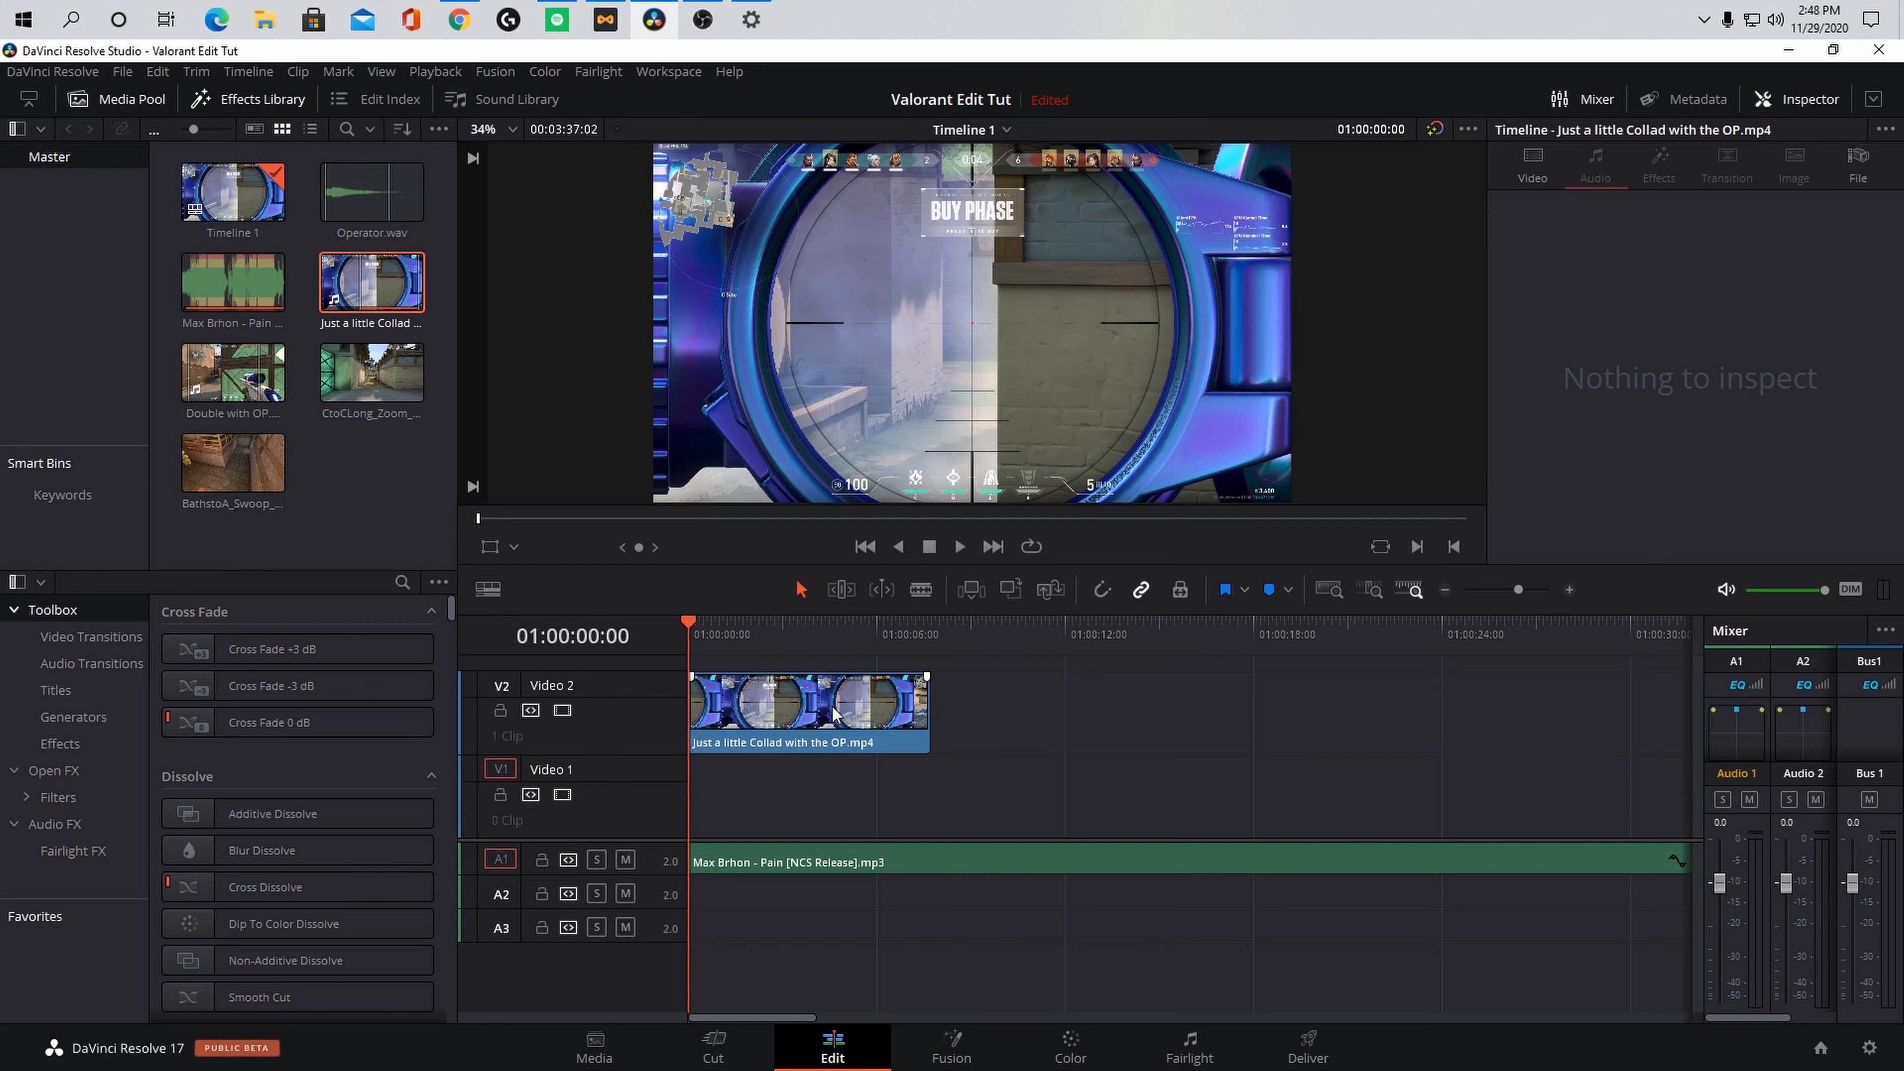
Step: Move the Just a little Collad with the OP.mp4 video clip down to Video 1, starting at about 8 seconds
left_click_drag(801, 713, 1024, 777)
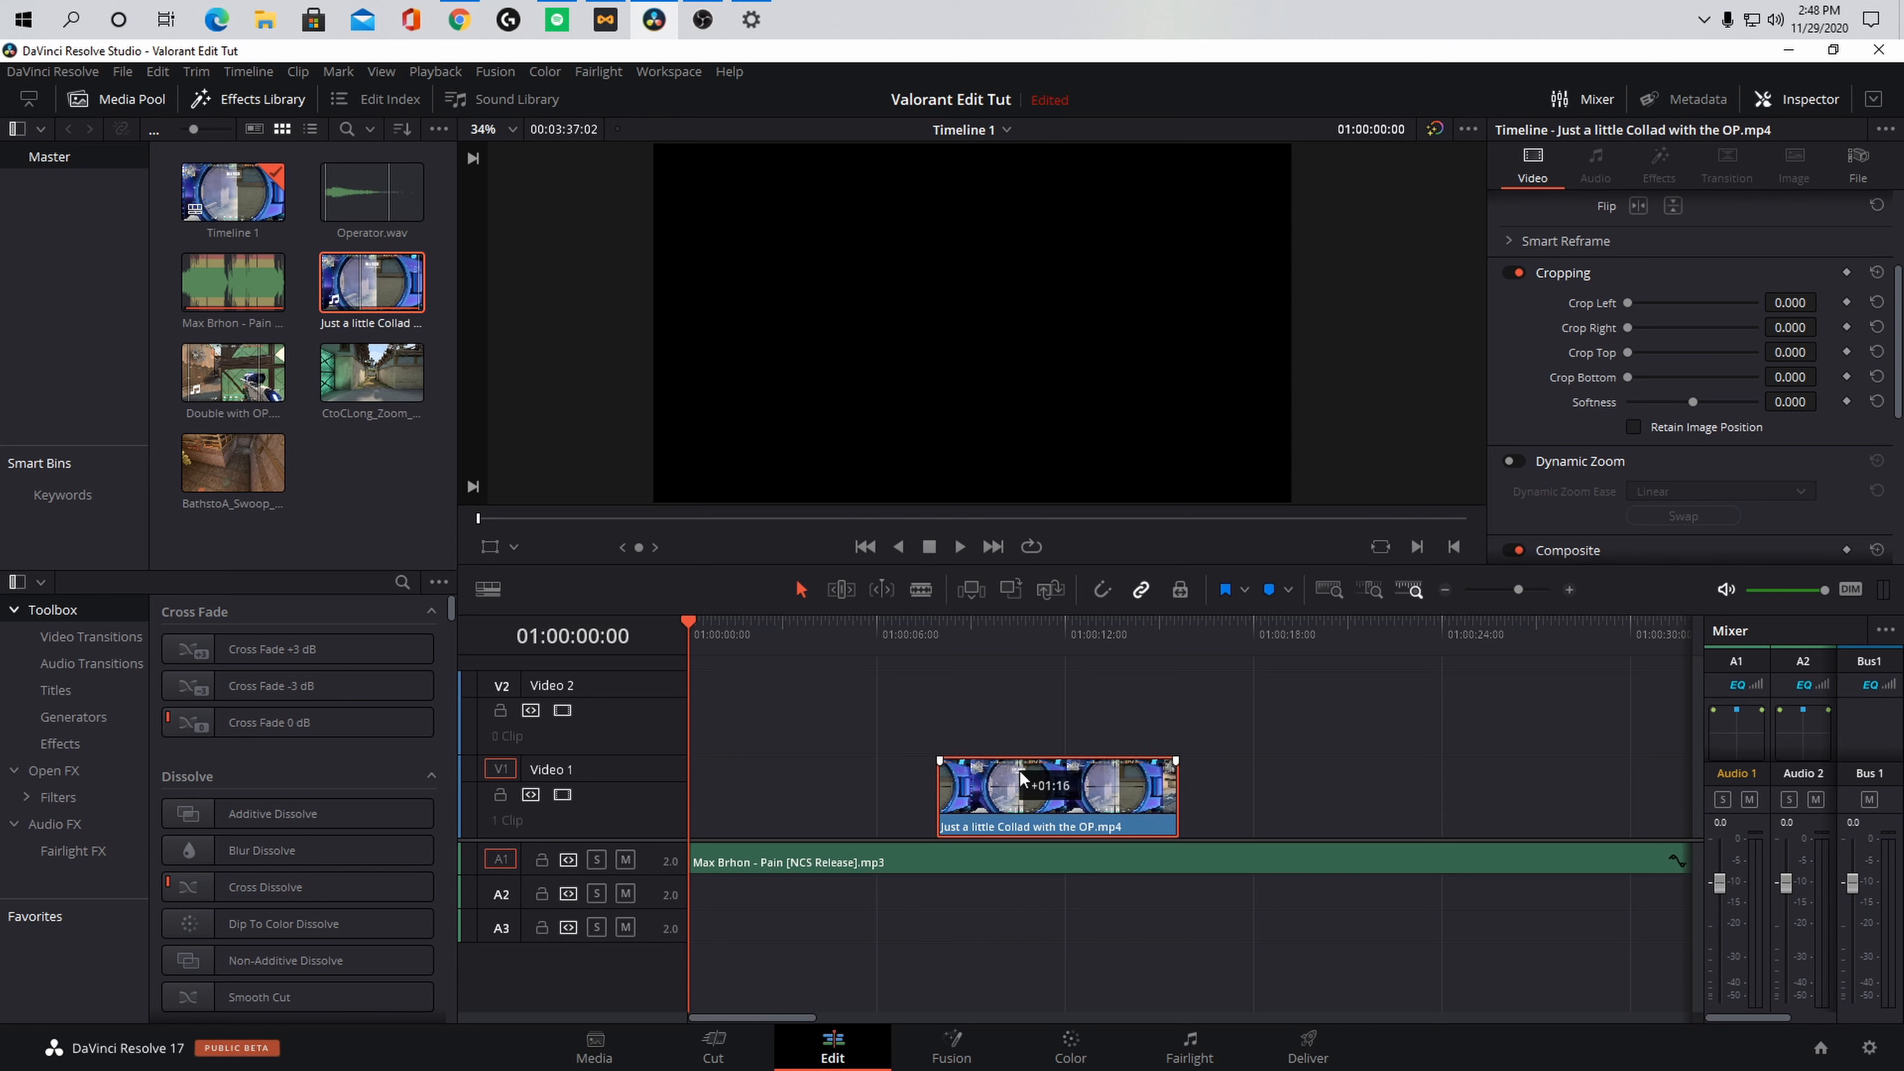
left_click(390, 495)
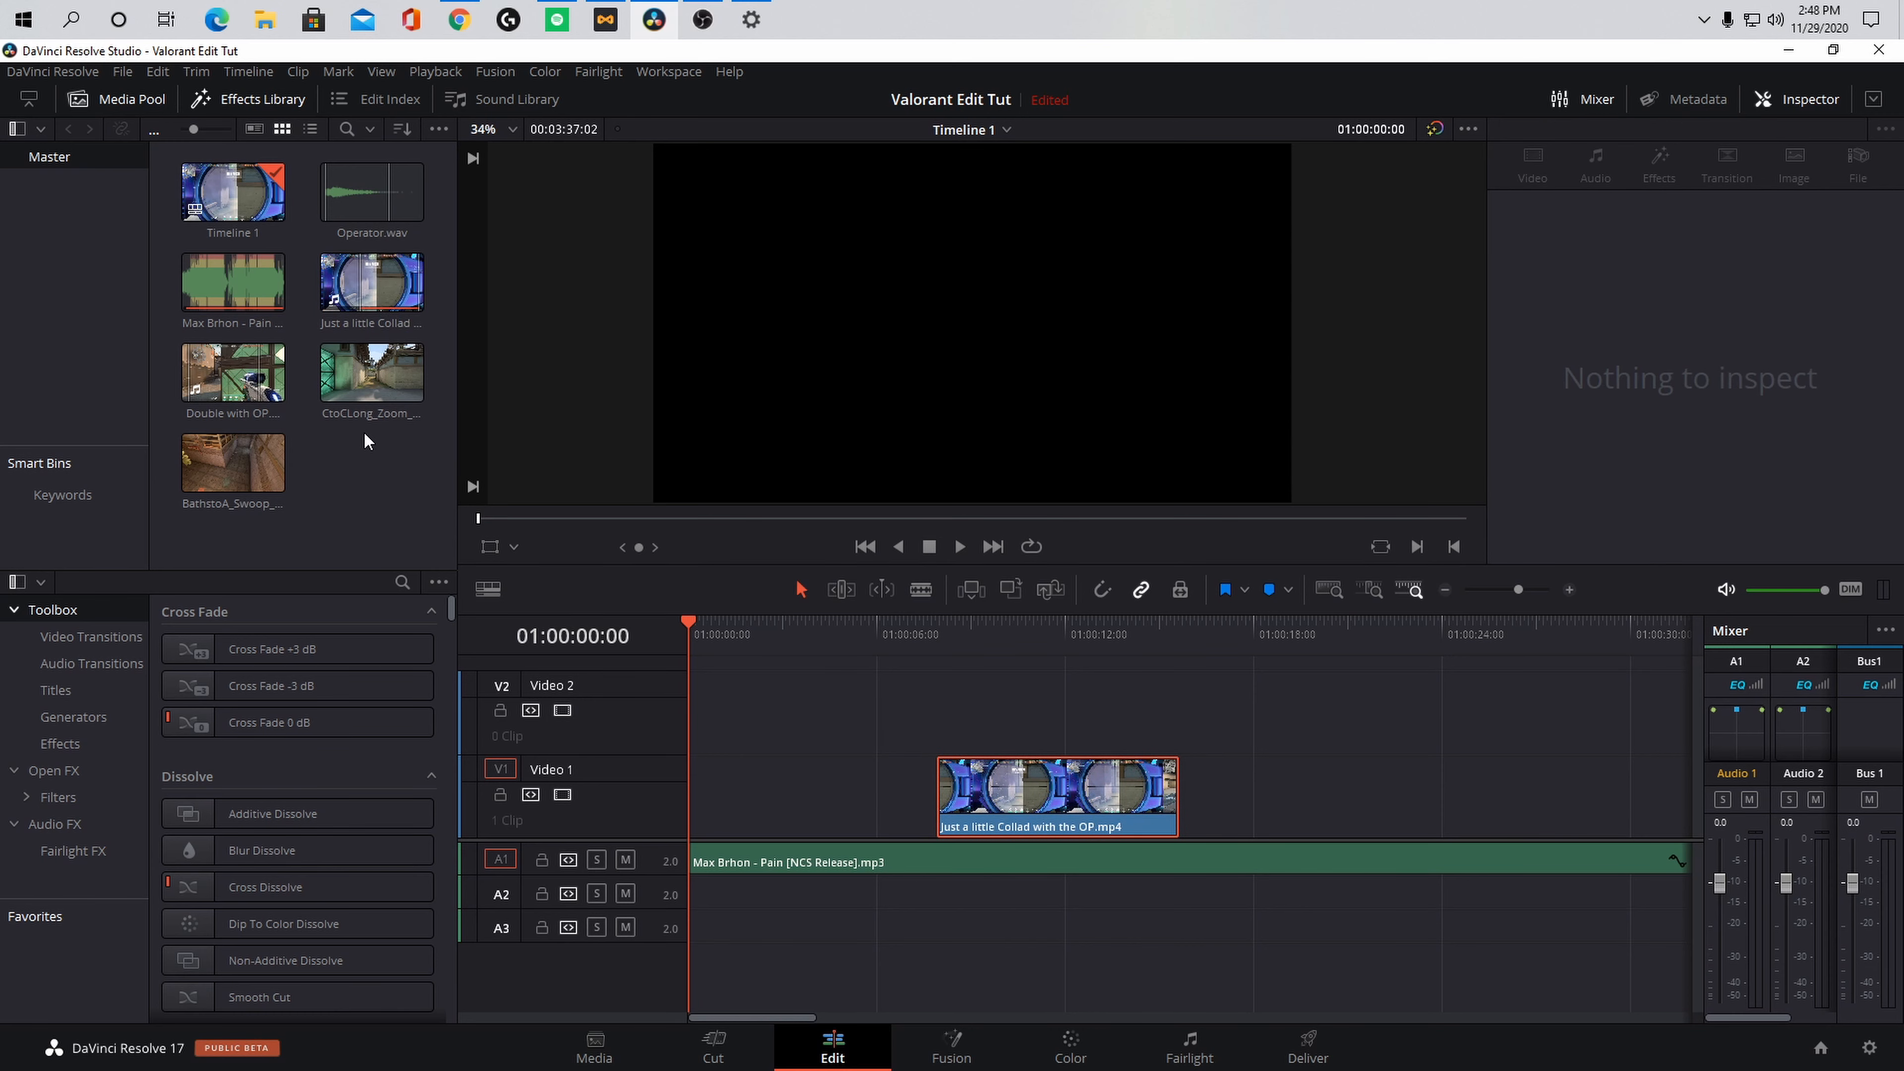
Step: Place CtoCLong_Zoom_DEFYED.mp4 at the start of Video 1 and set its Crop Top and Crop Bottom to 140
left_click(361, 371)
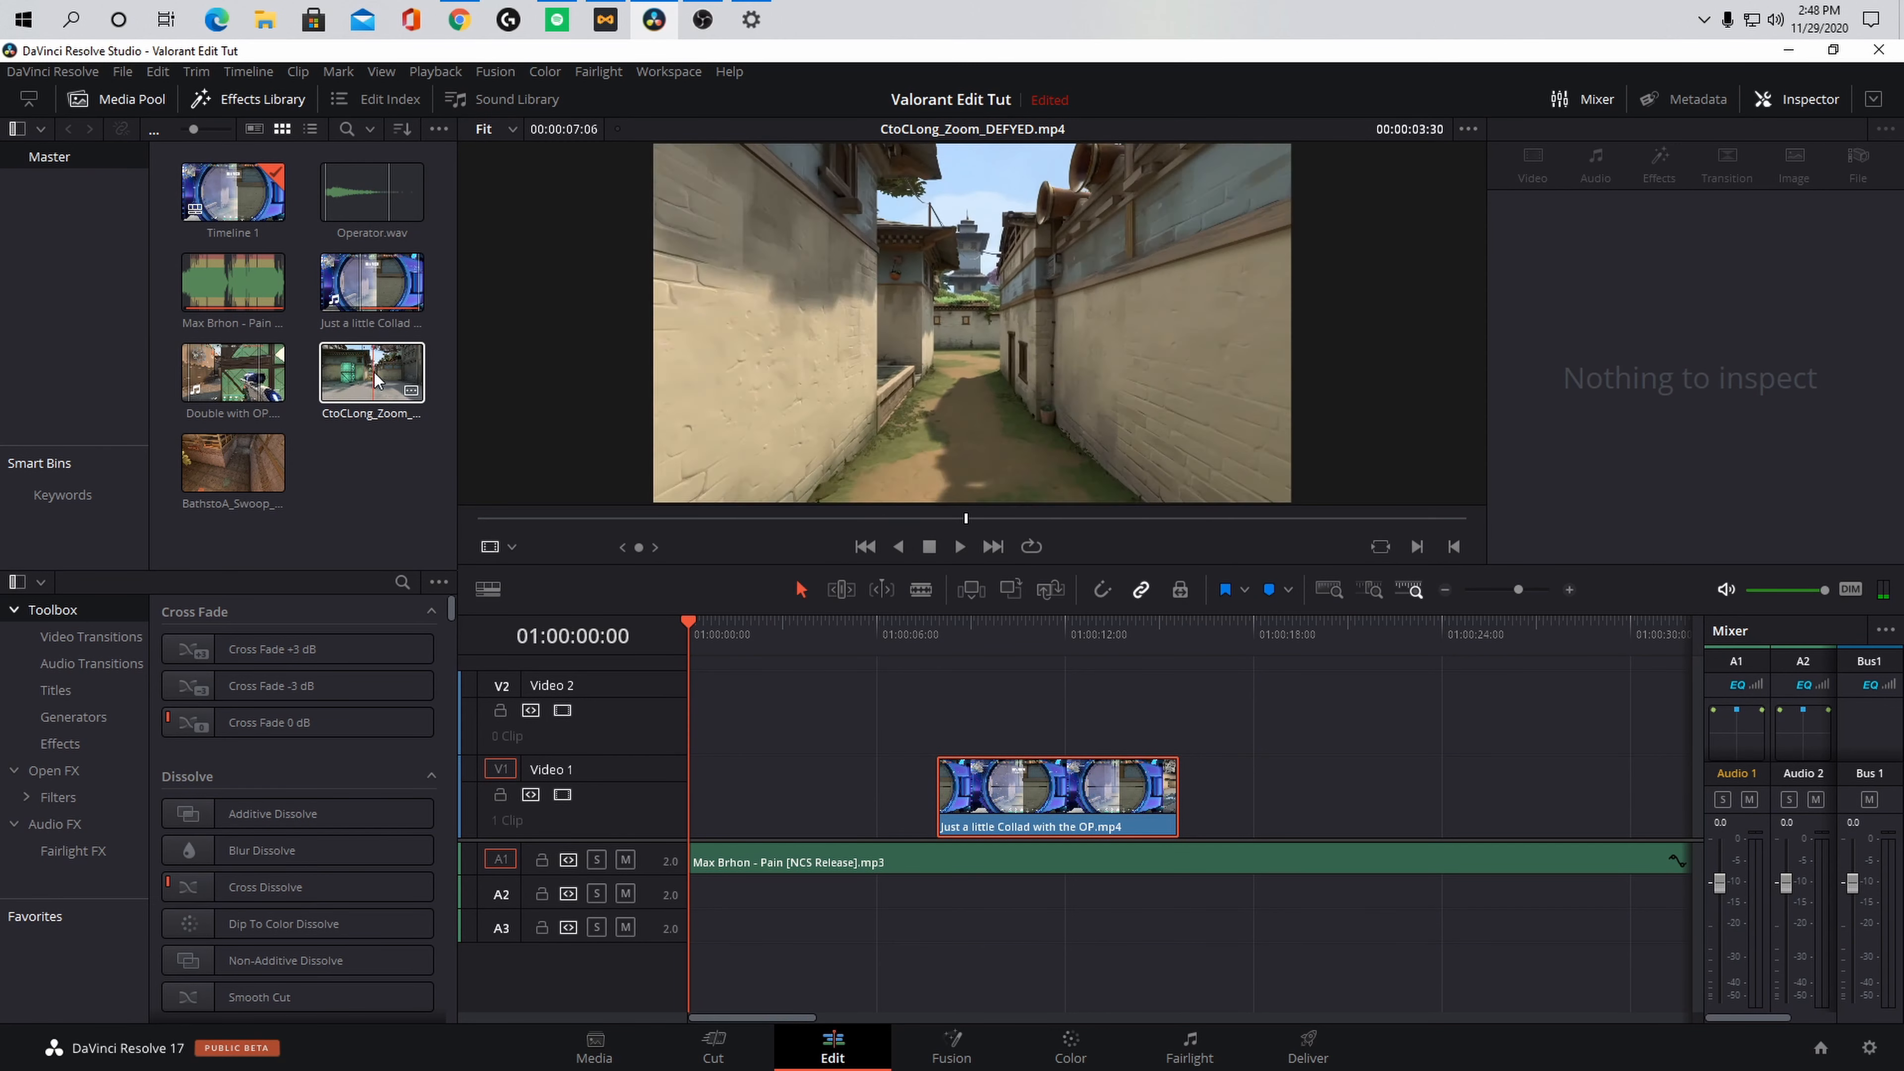
left_click_drag(356, 375, 676, 784)
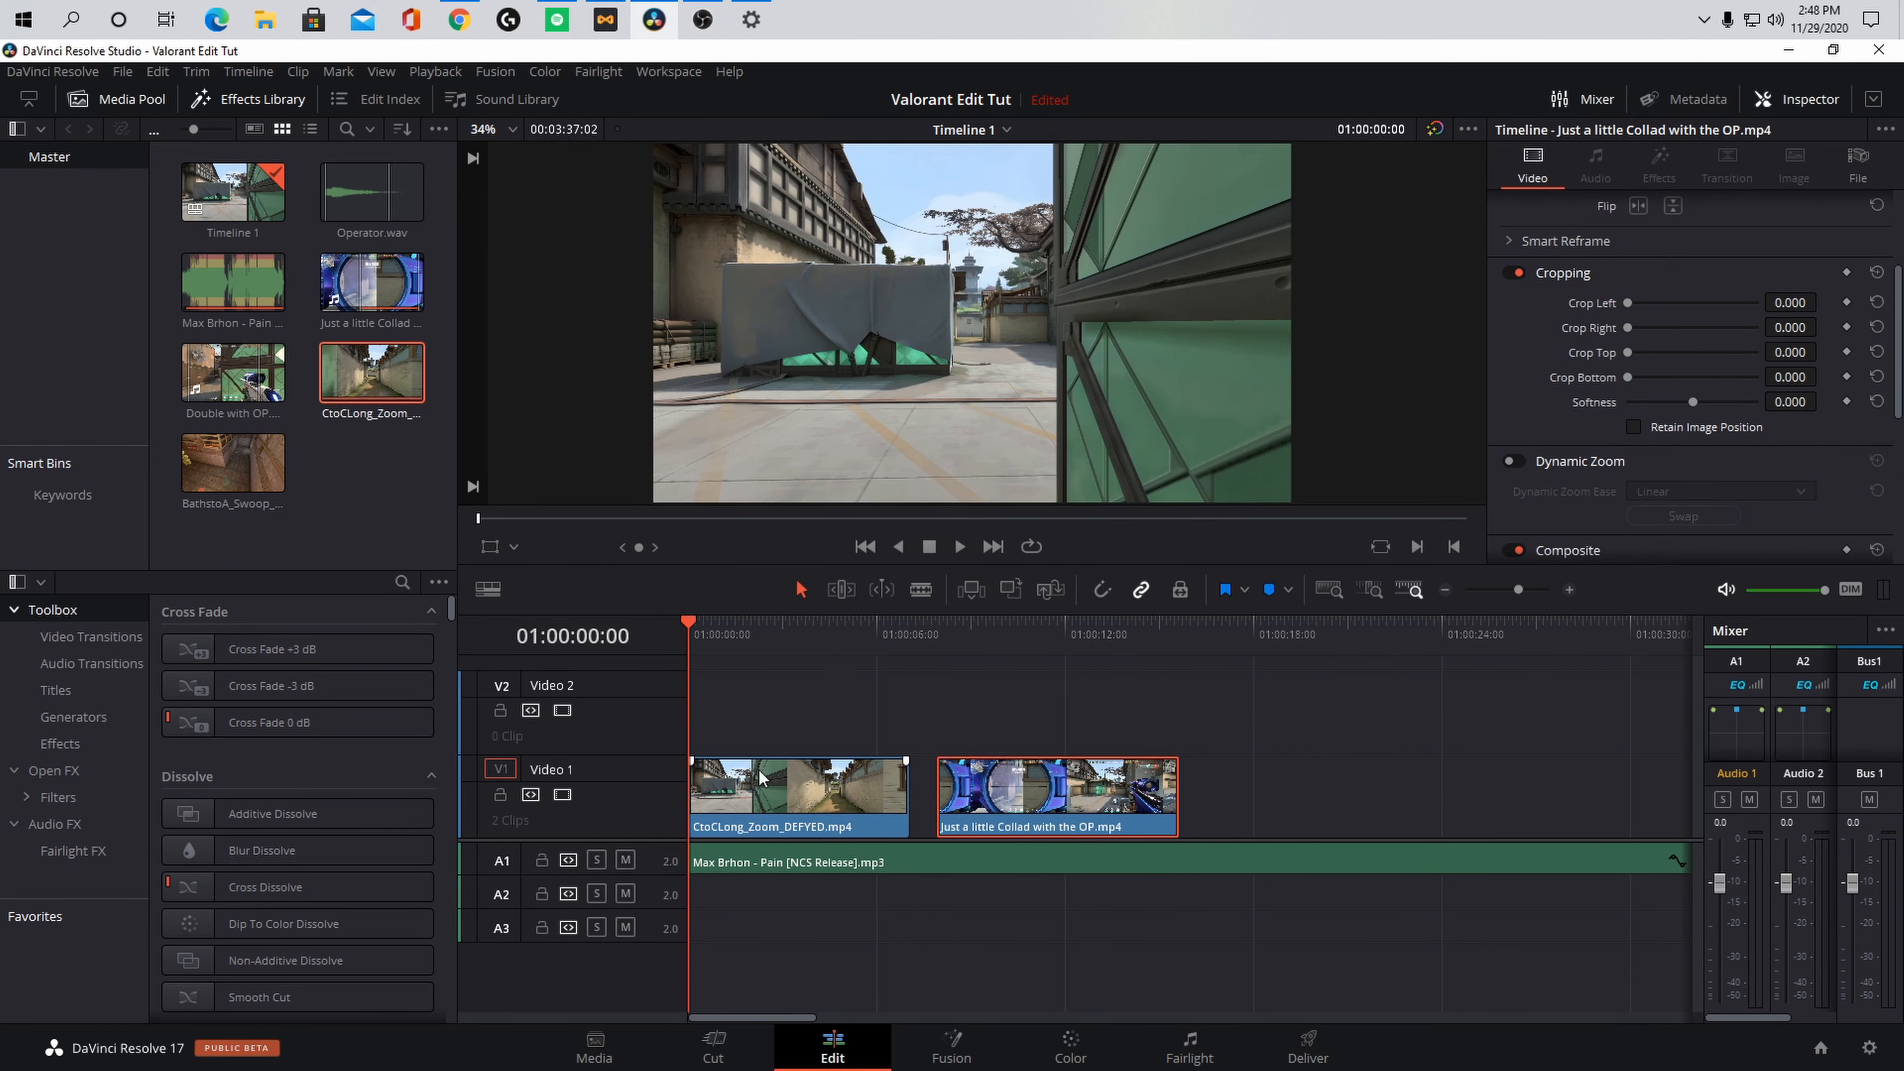
double_click(758, 786)
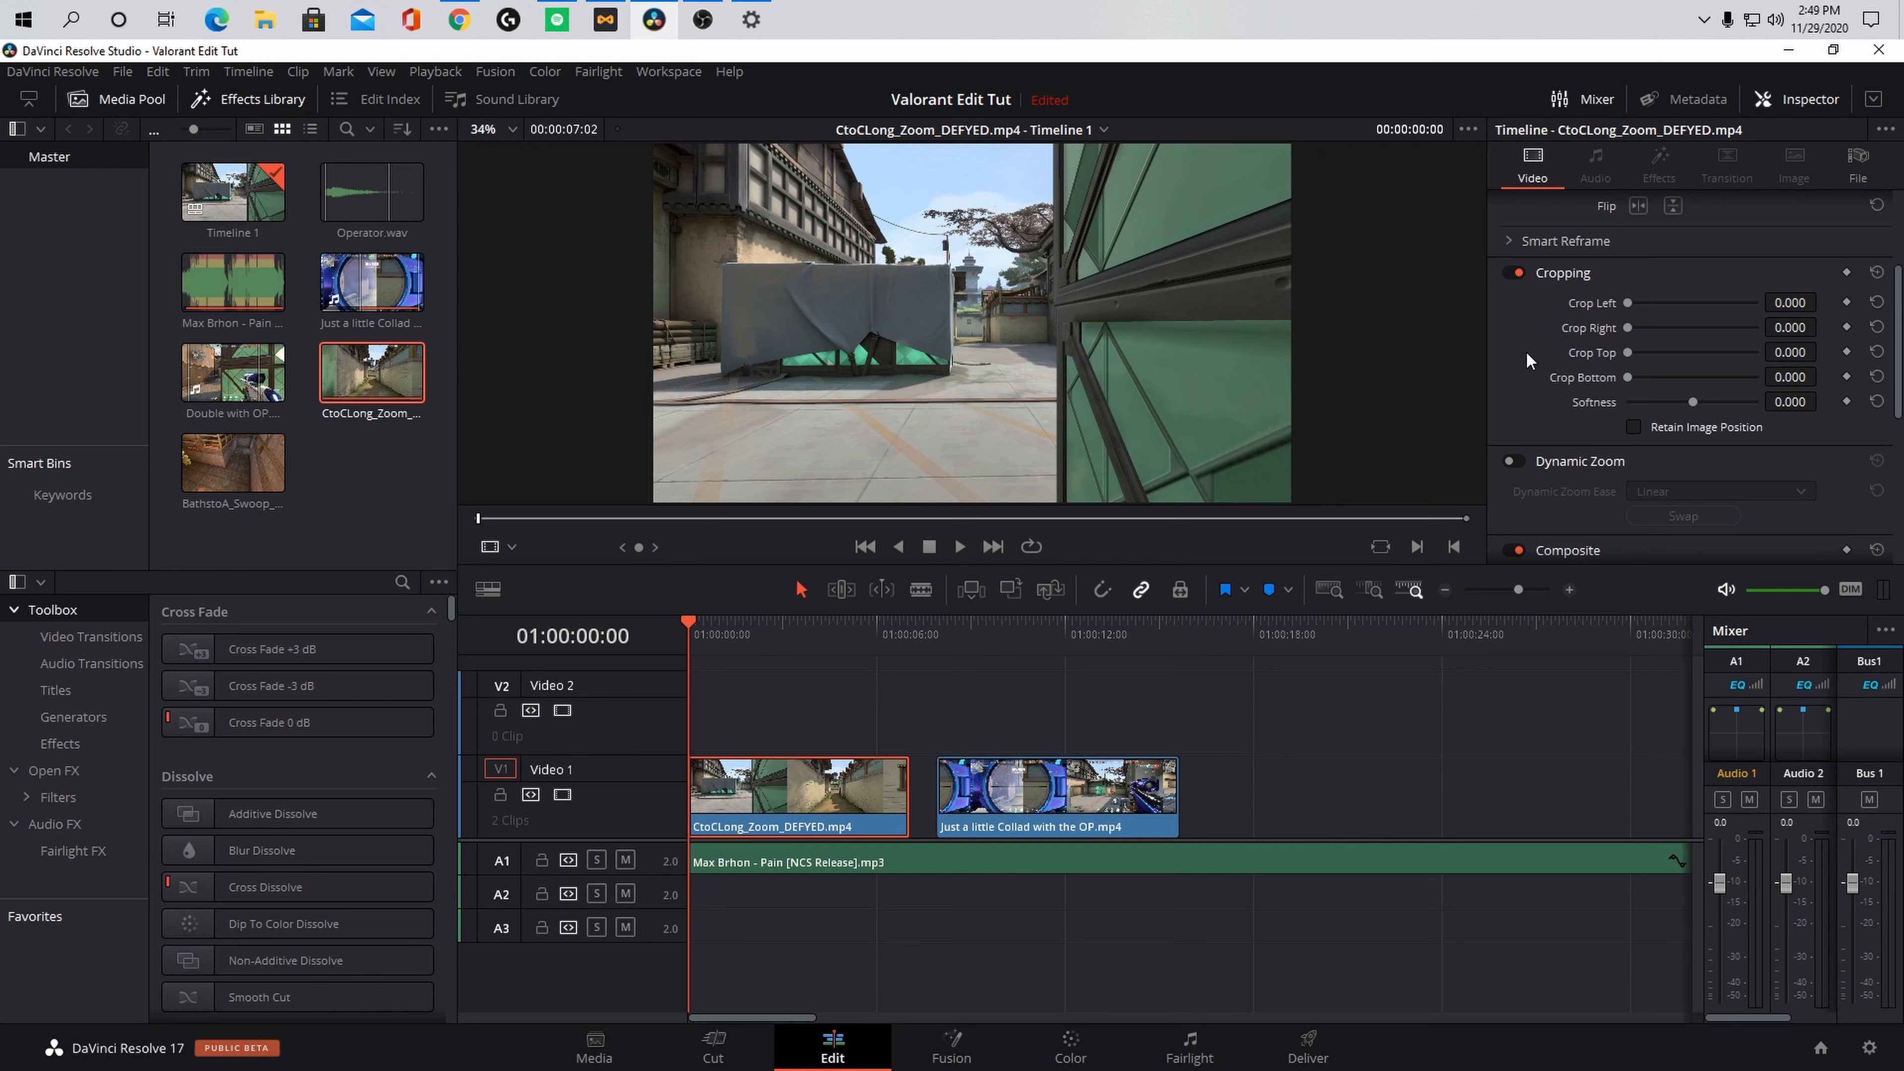
left_click(1787, 352)
type("140")
left_click(1786, 377)
type("140")
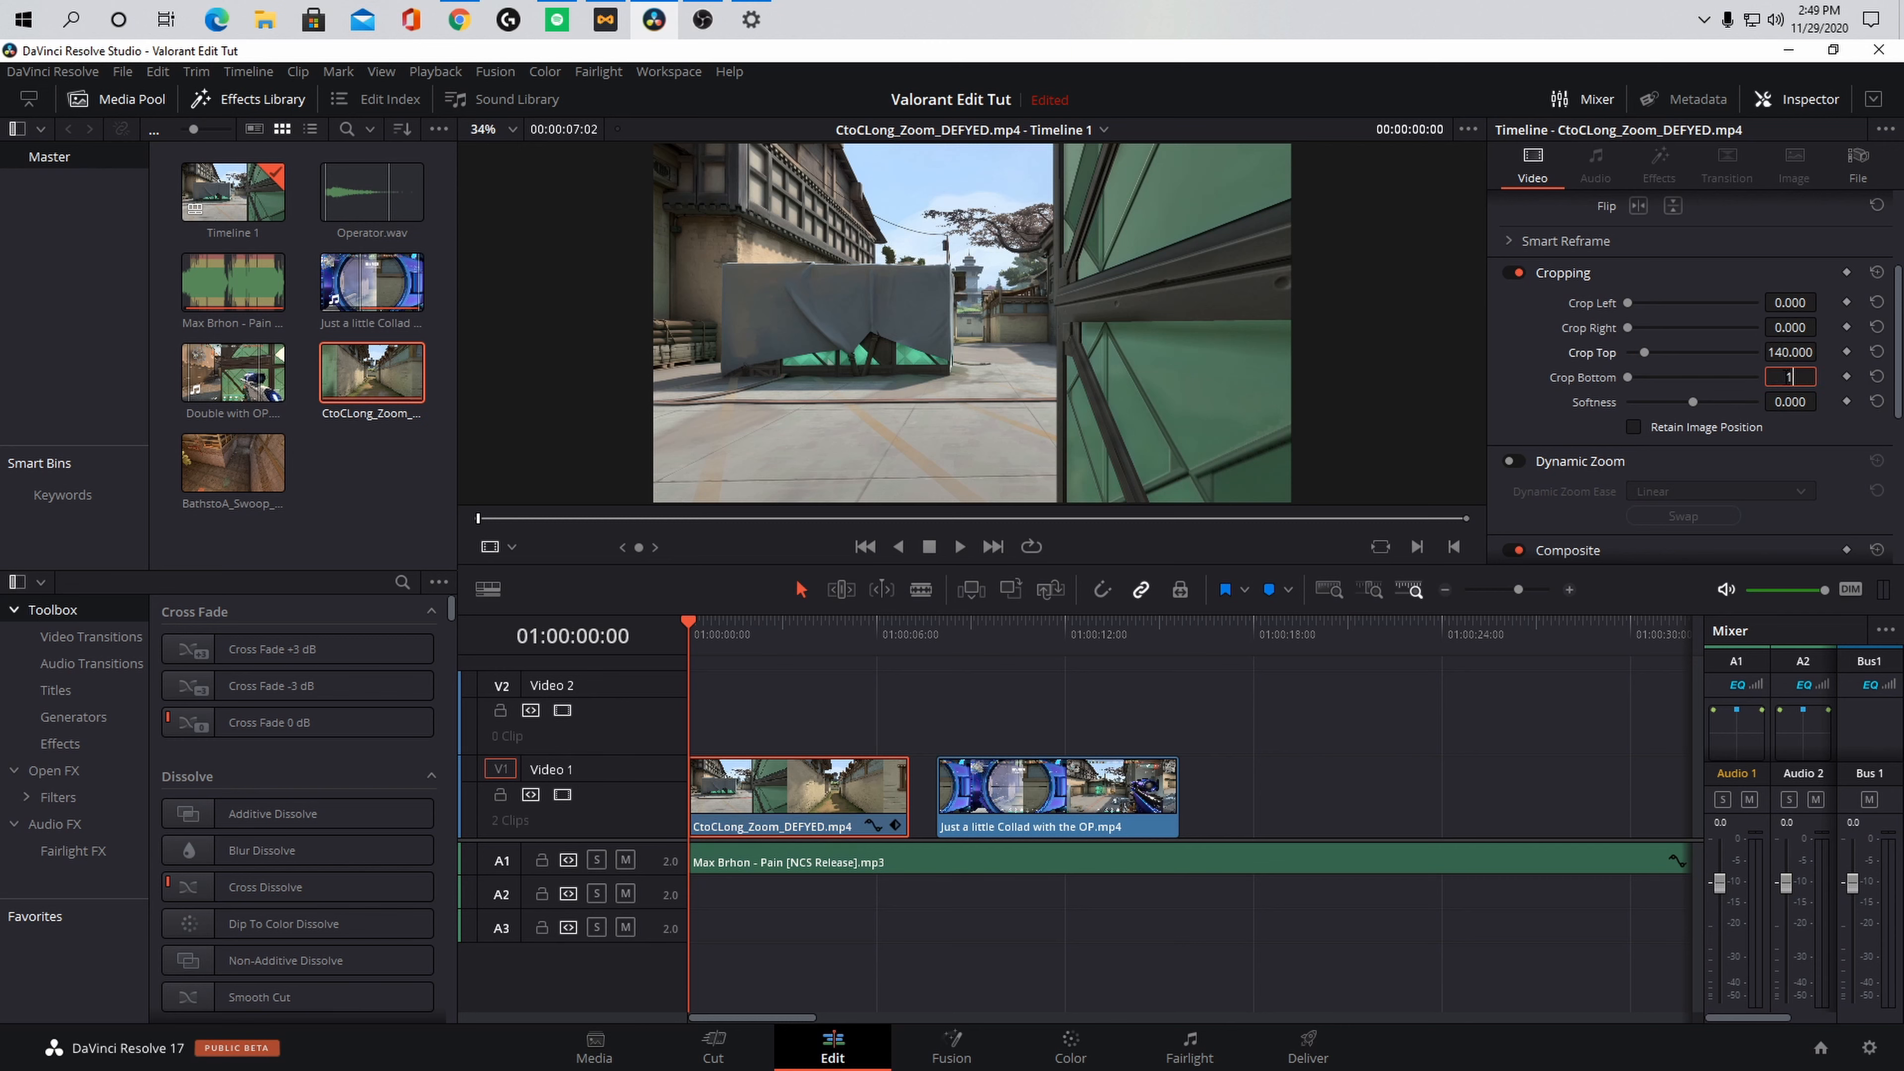
key("Return")
left_click(748, 626)
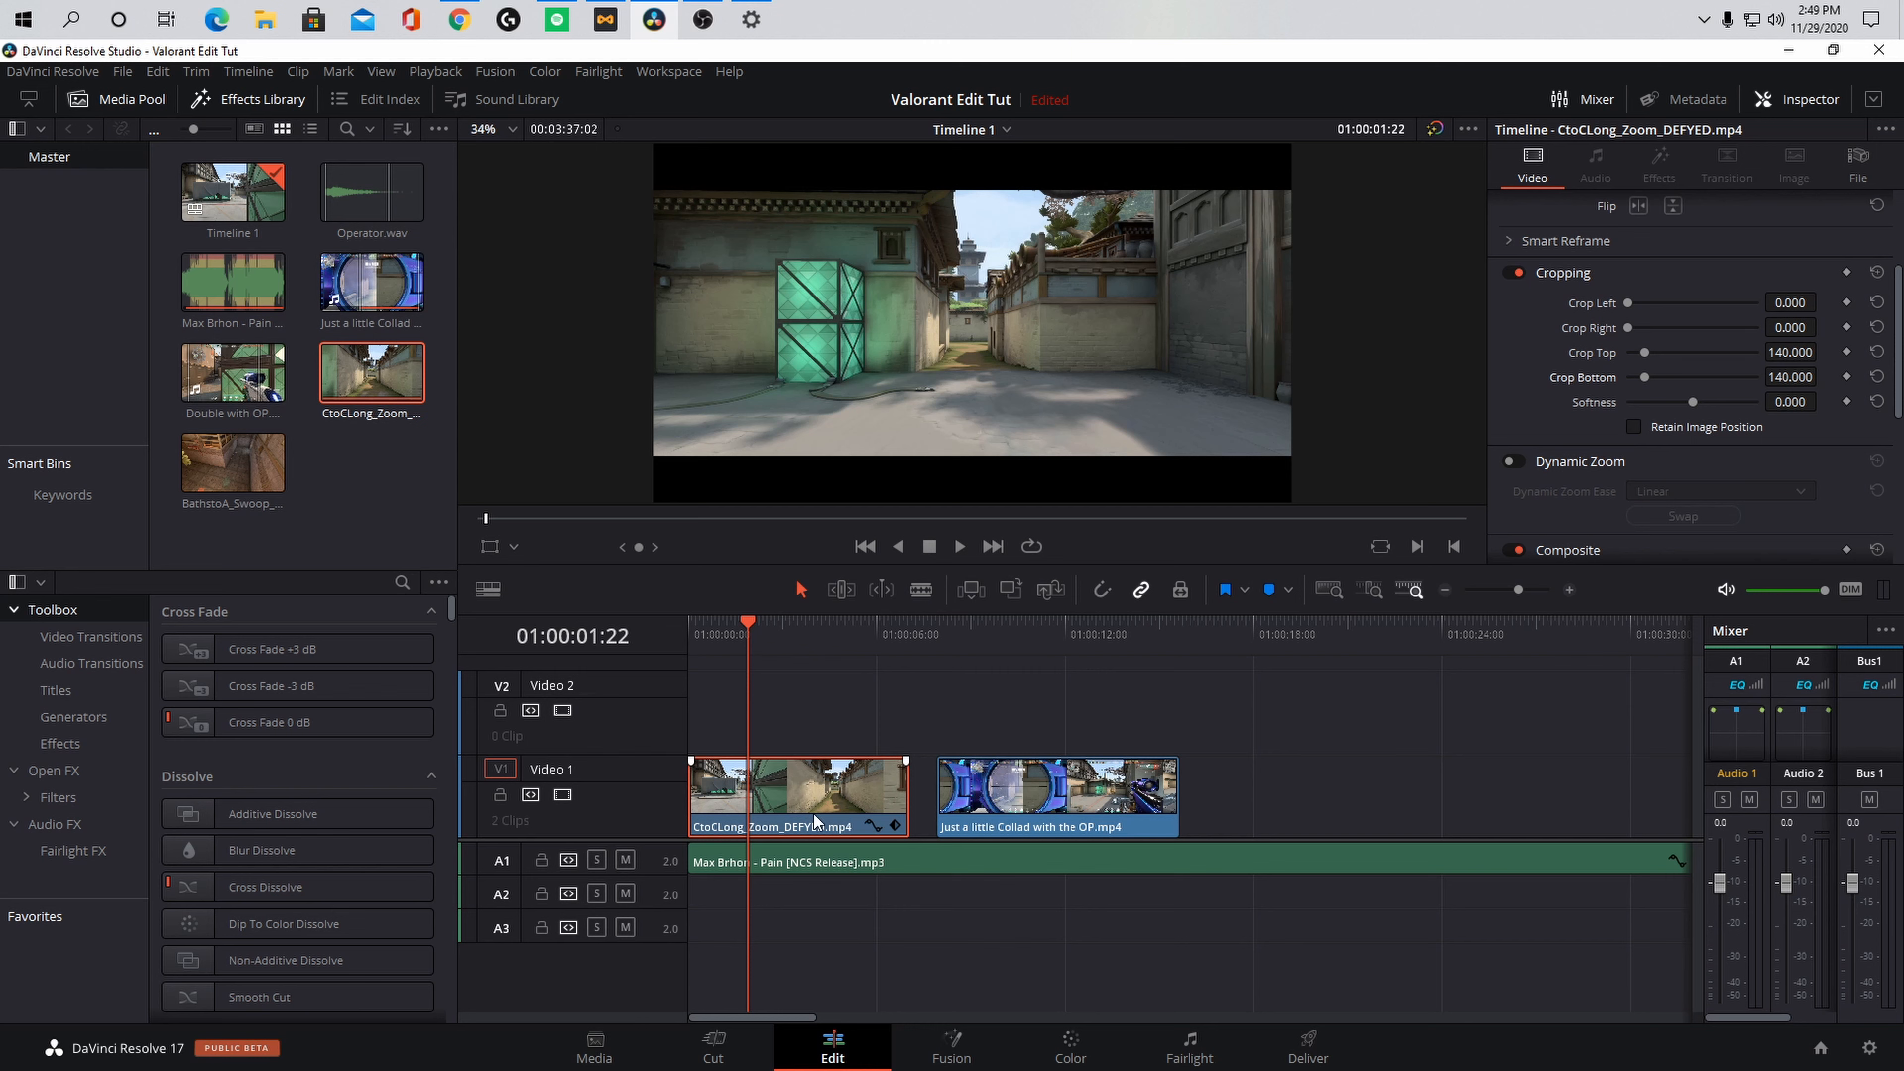
Step: Apply the Dehaze effect to the CtoCLong_Zoom_DEFYED.mp4 clip's node on the Color page and set its Shadow to 35
left_click(1070, 1050)
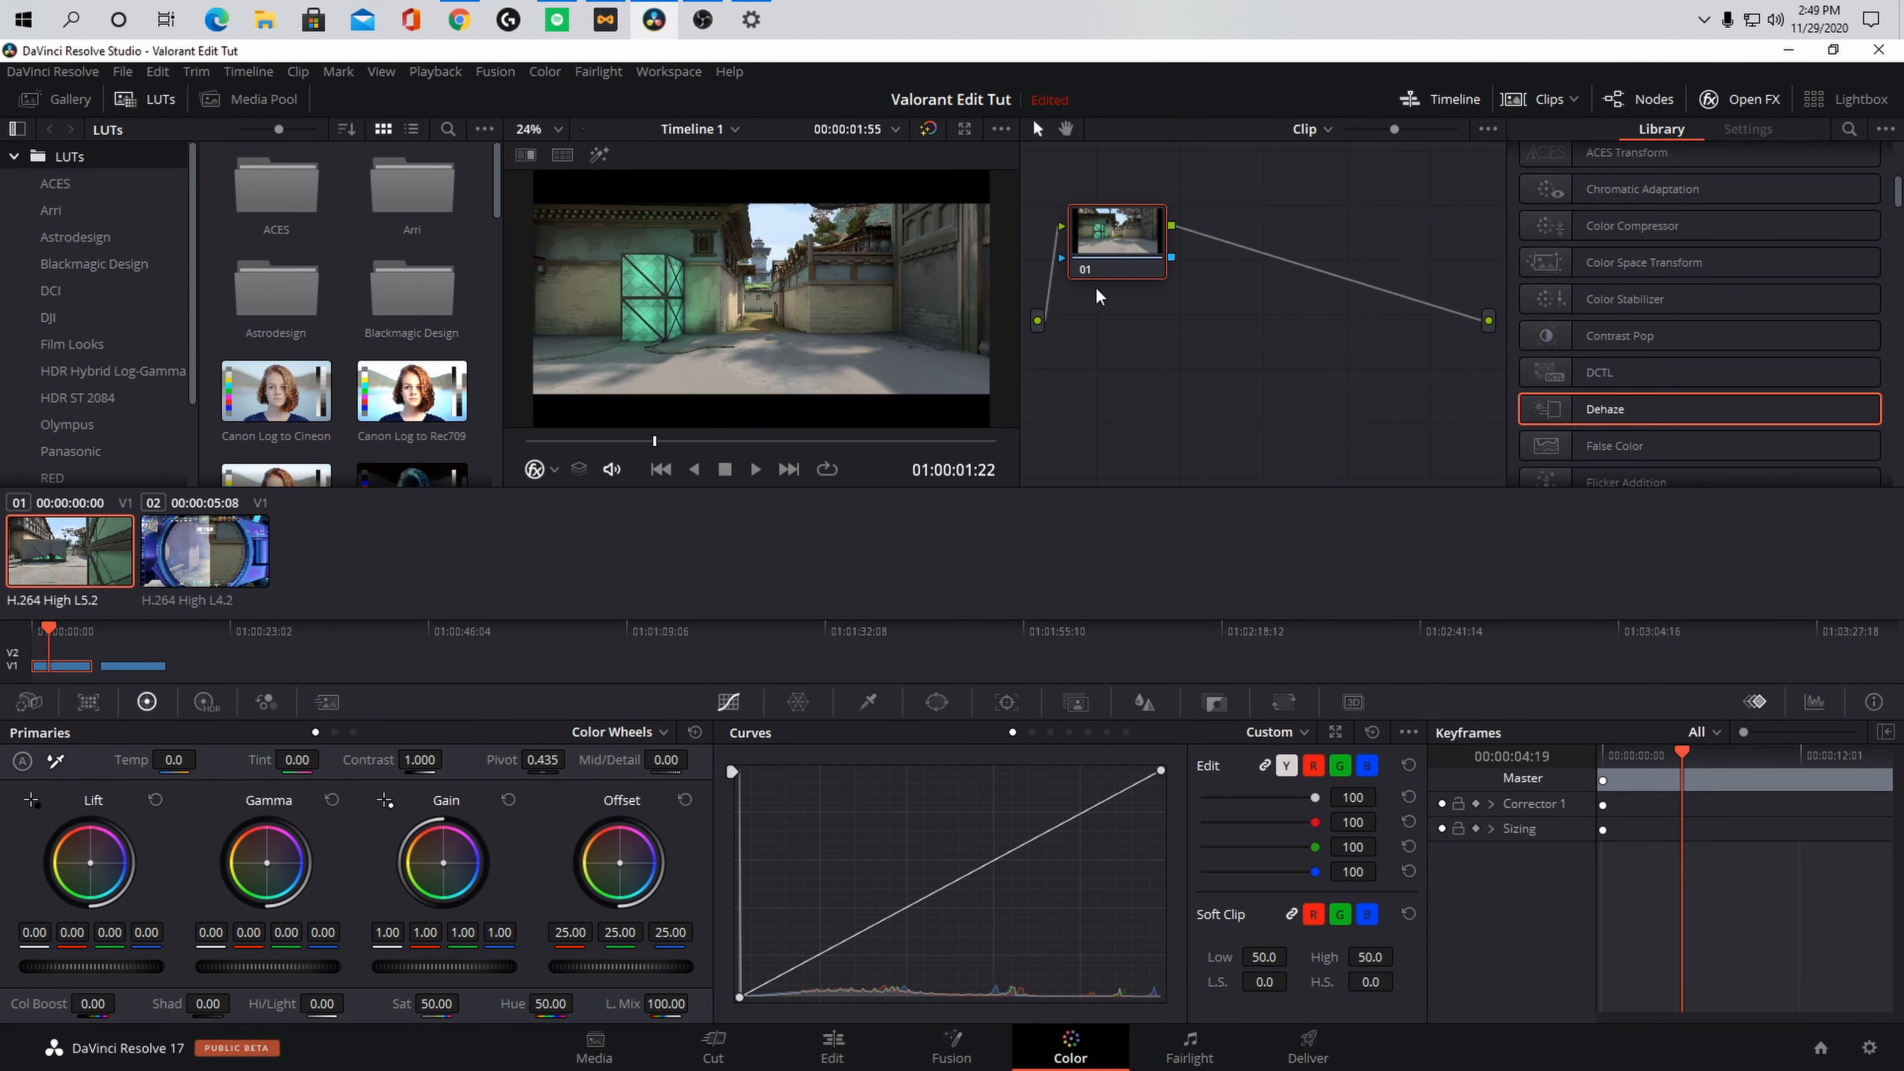
scroll(1650, 285, "up", 5)
scroll(1678, 298, "down", 1)
scroll(1671, 298, "down", 6)
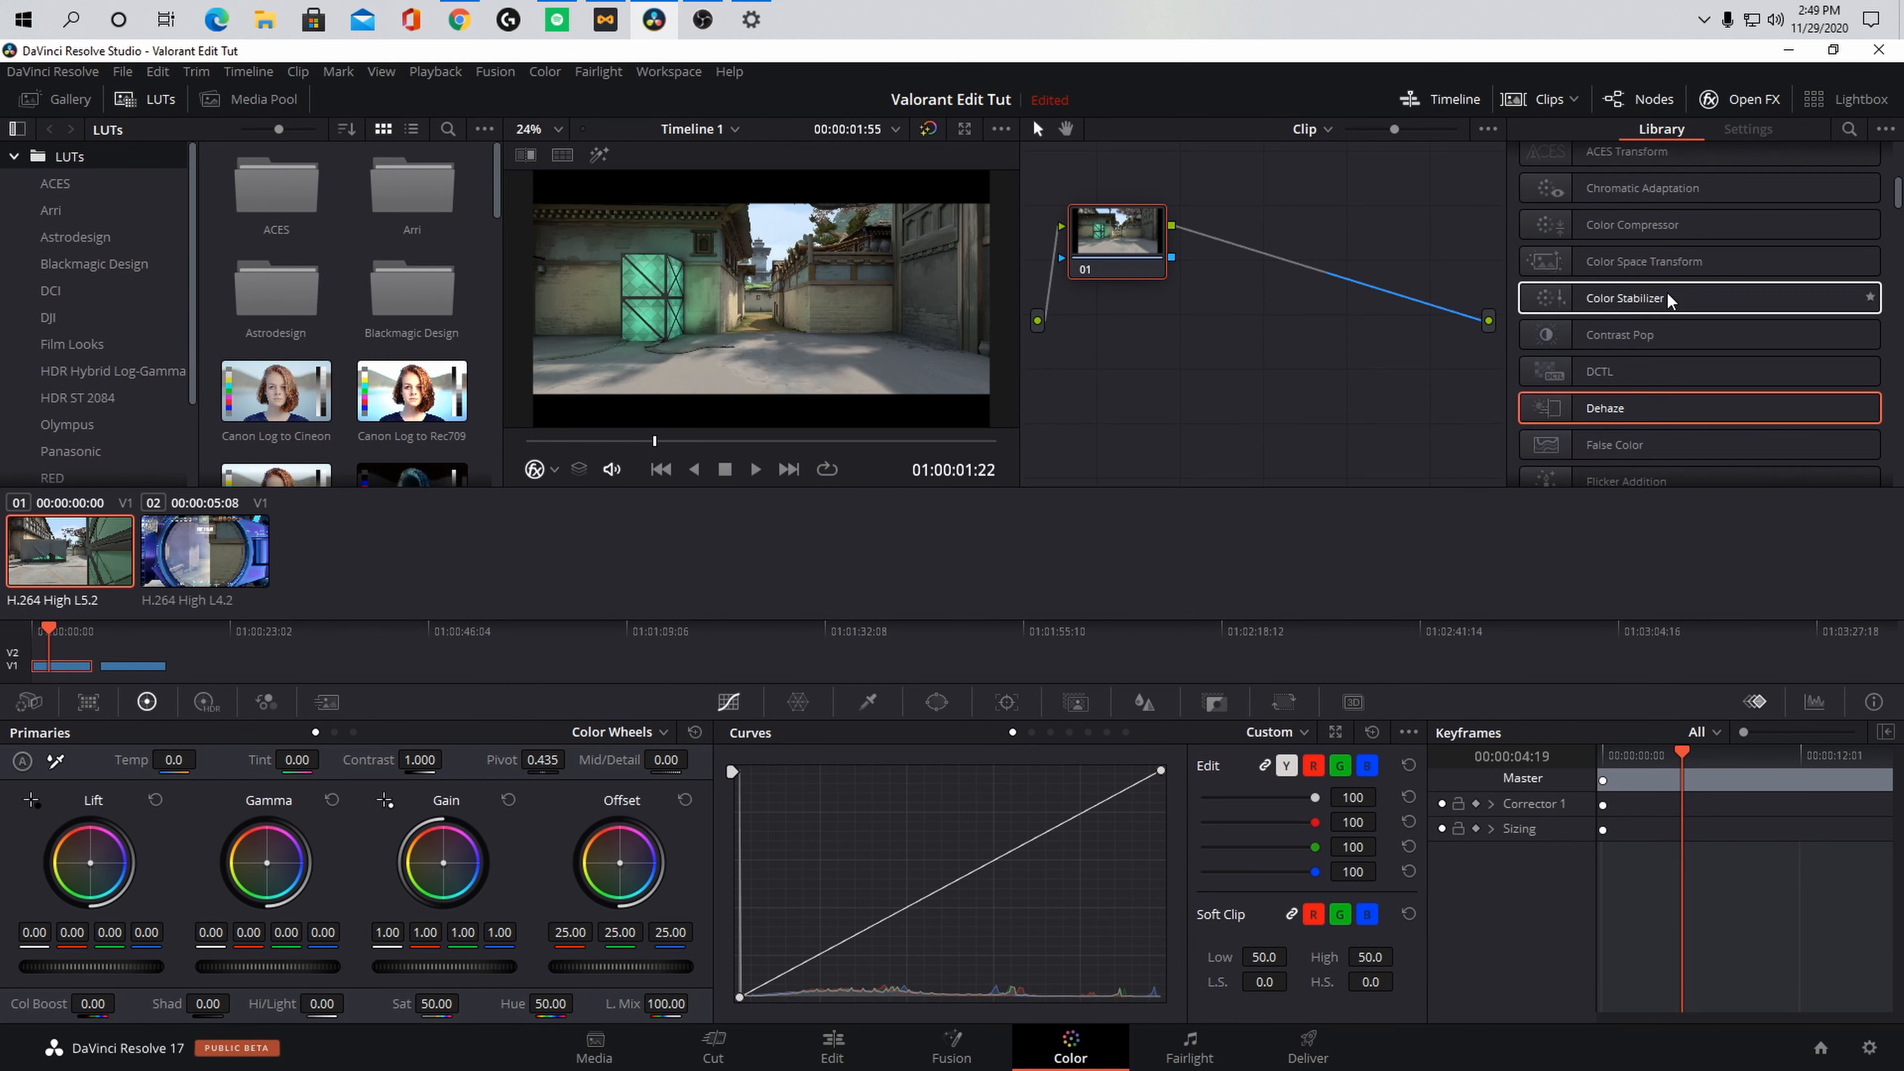
left_click_drag(1605, 416, 1117, 247)
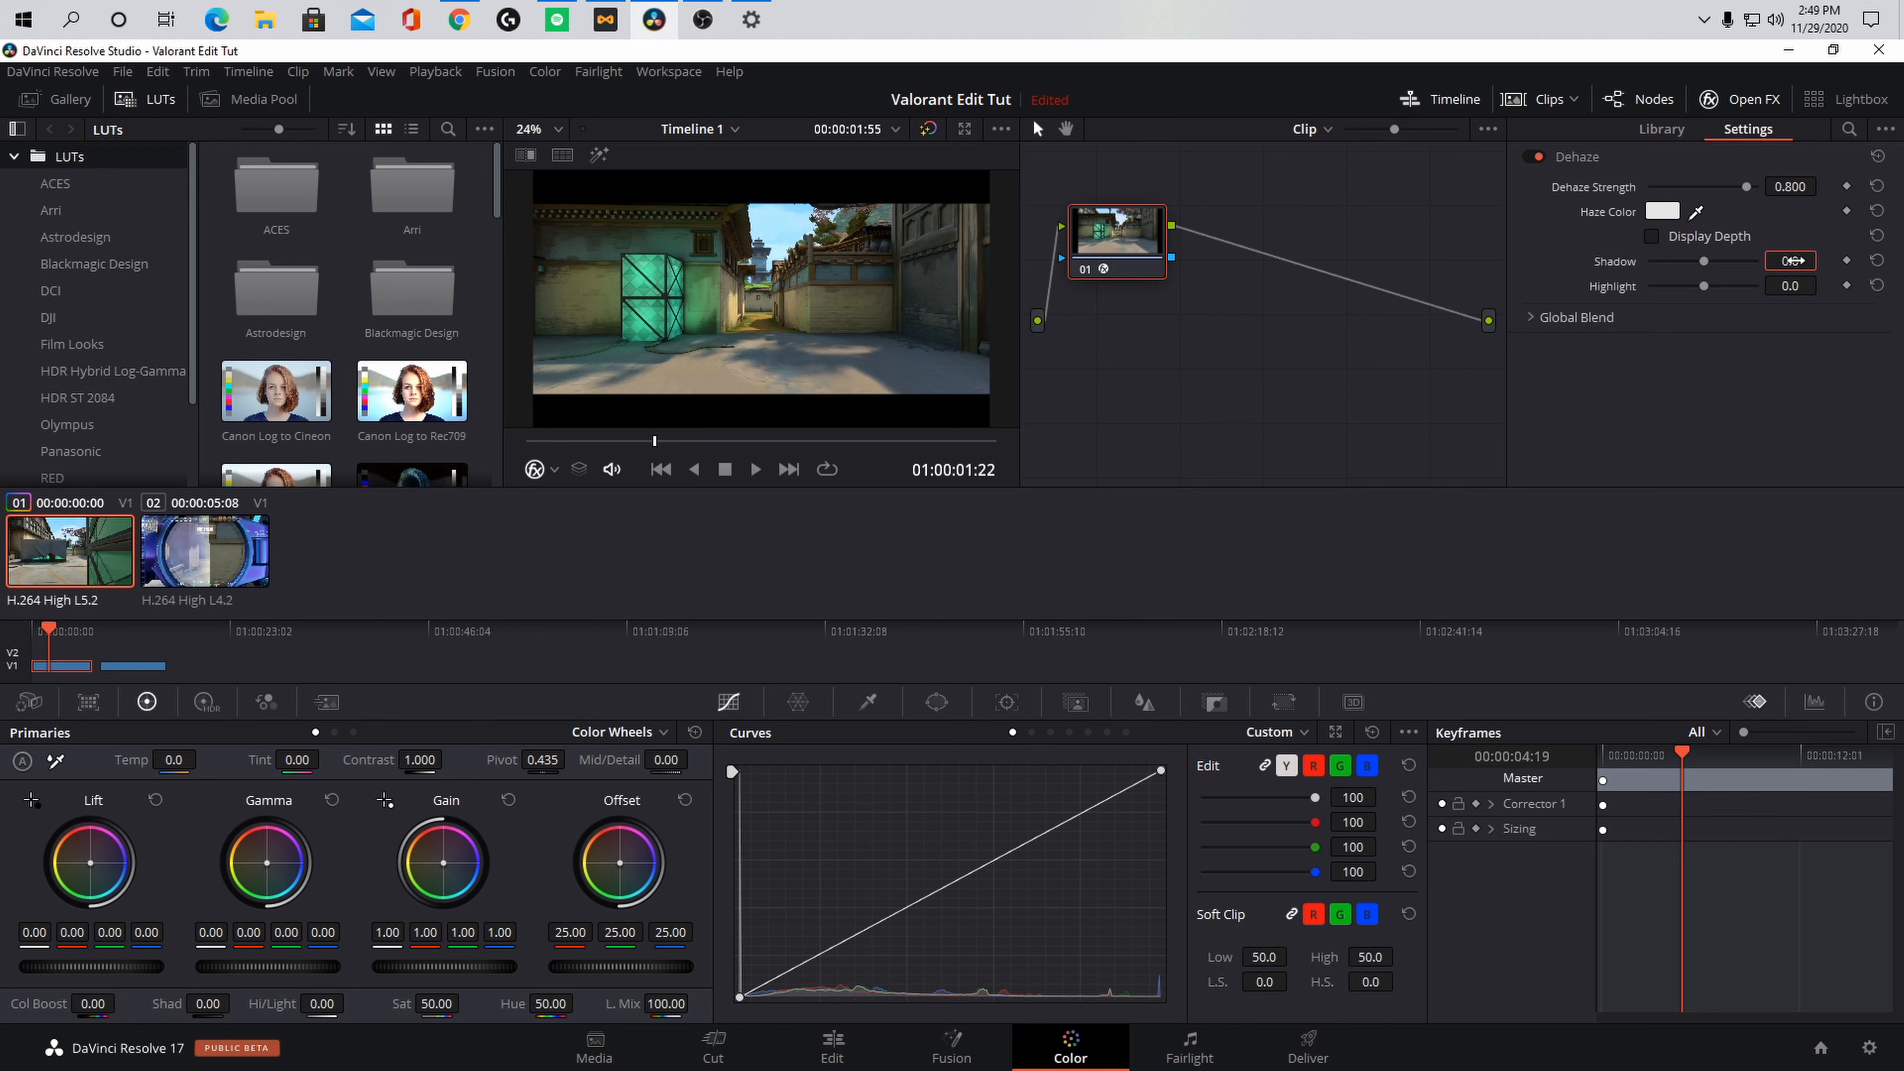
left_click(1792, 260)
type("35")
key("Return")
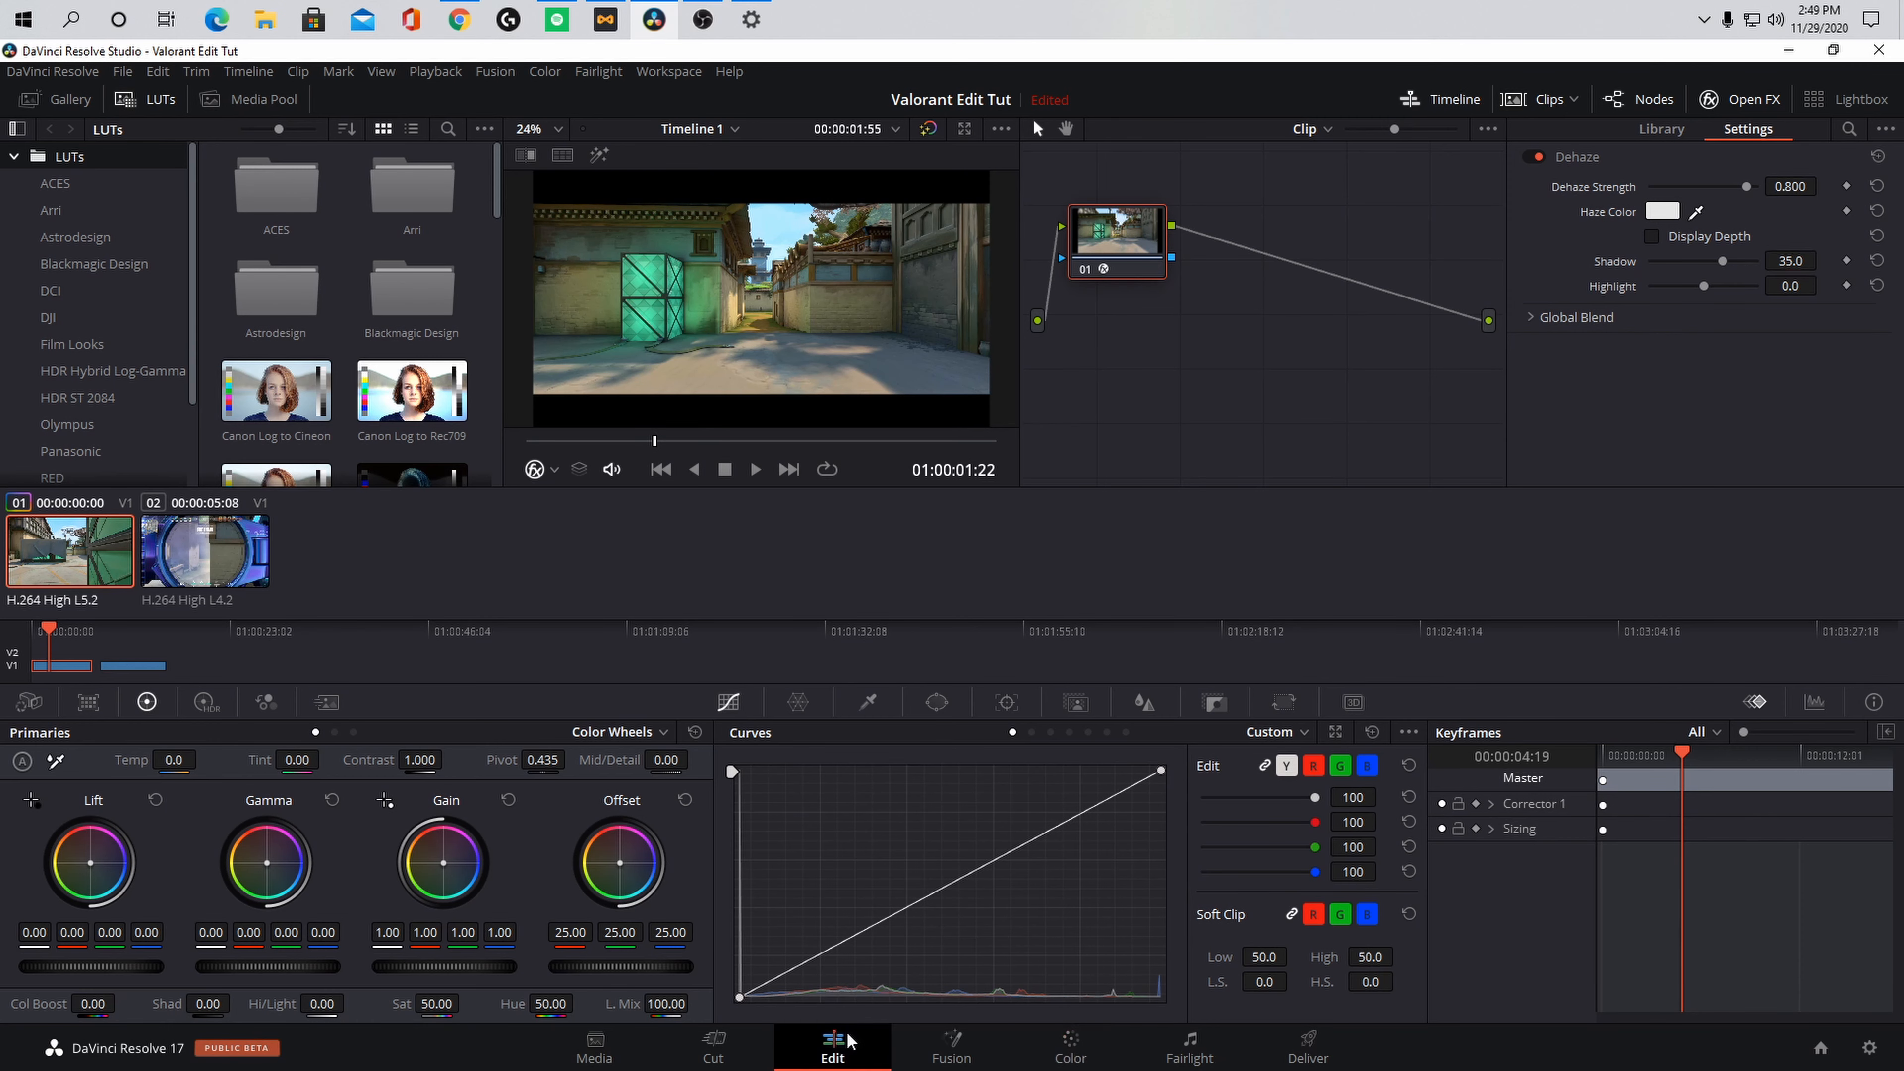
Step: Return to the Edit page and play the timeline from the start through the CtoCLong_Zoom_DEFYED.mp4 clip
left_click(833, 1044)
left_click_drag(746, 628, 638, 637)
left_click(959, 547)
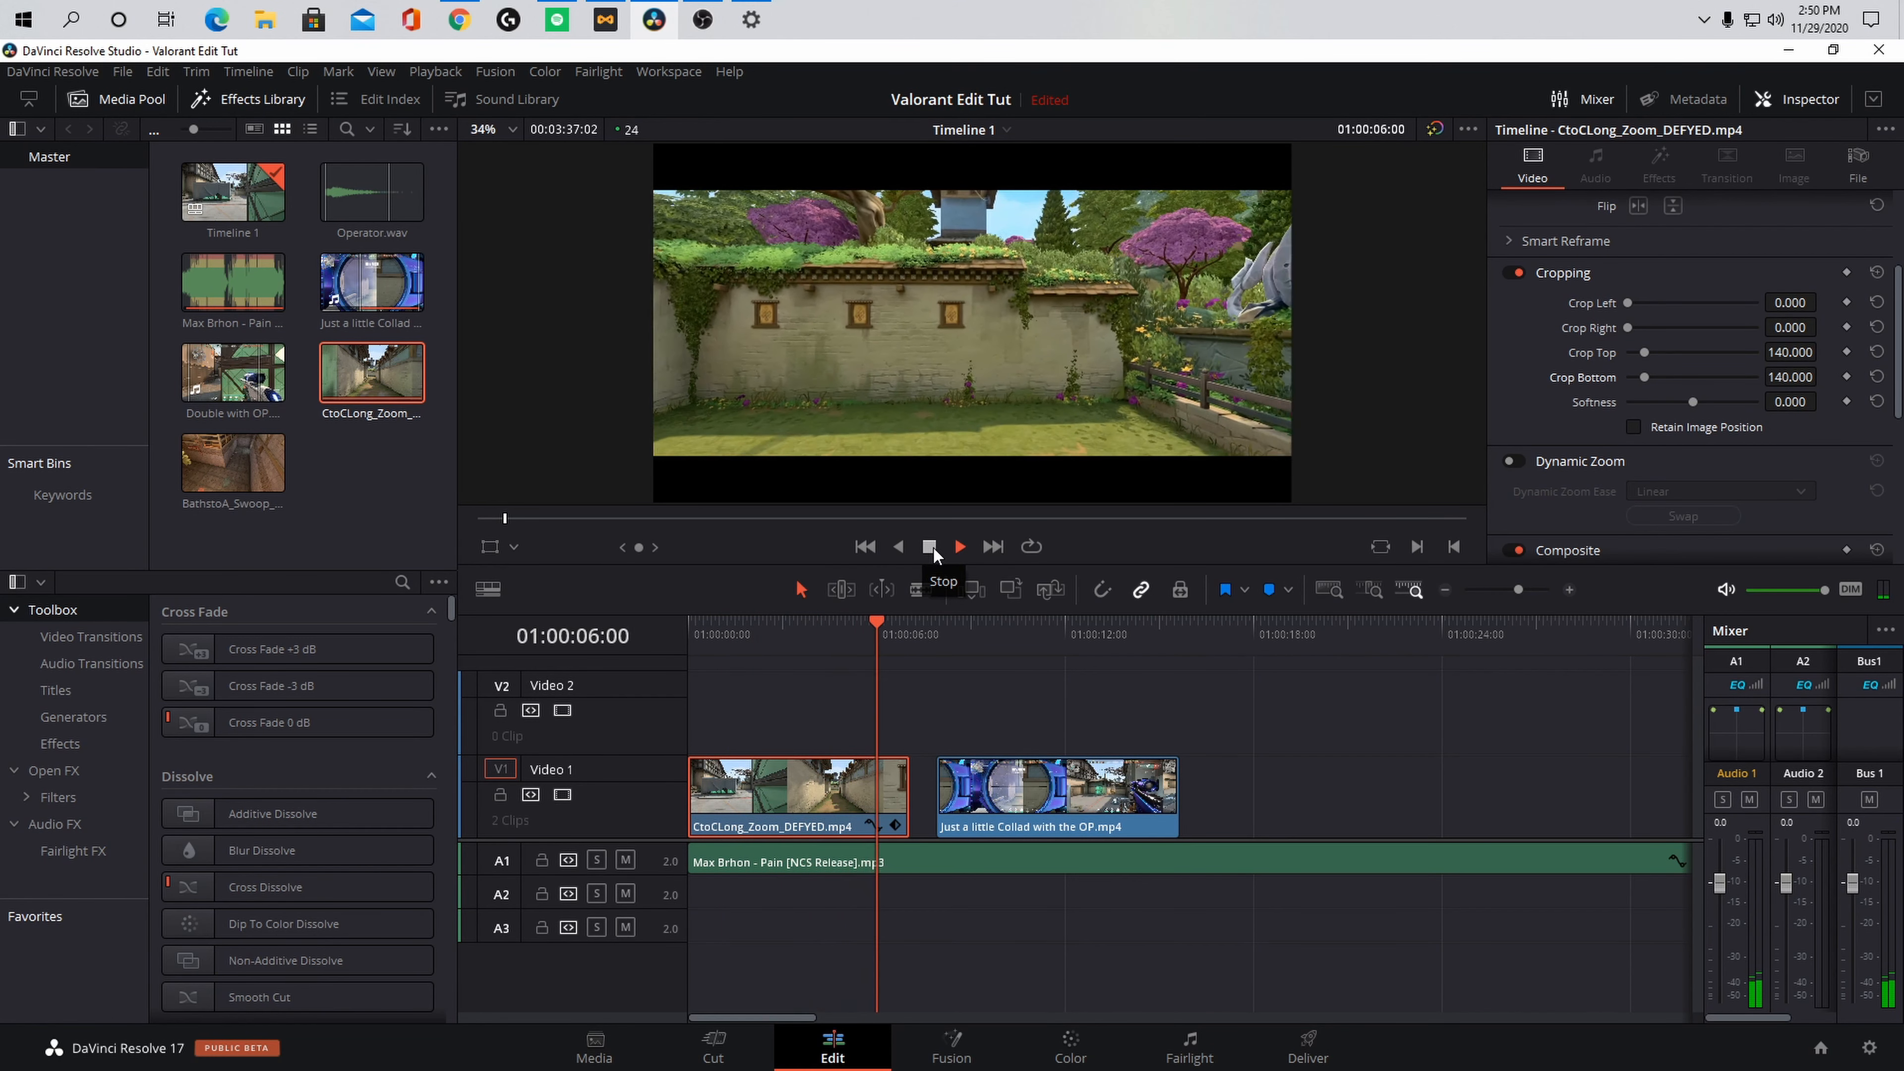
left_click(933, 551)
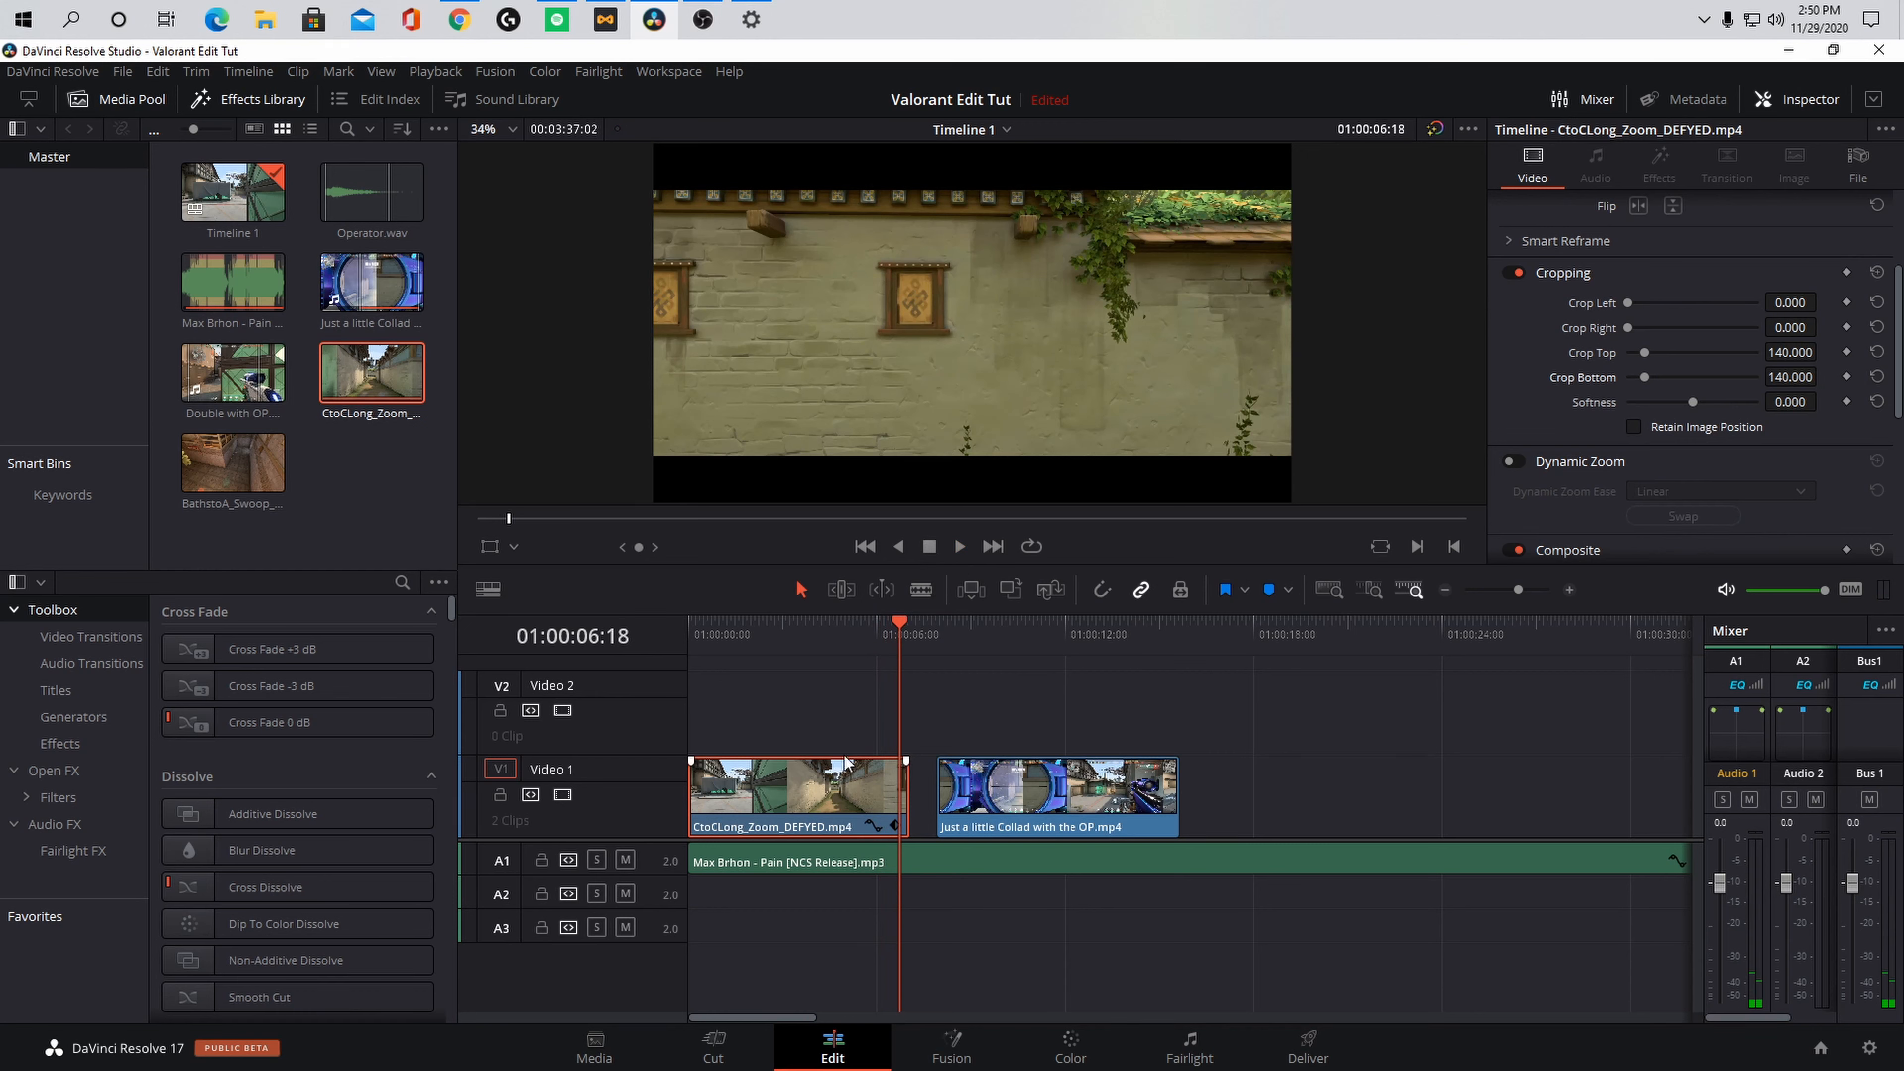
Step: Move the Just a little Collad with the OP.mp4 clip directly against the end of CtoCLong_Zoom_DEFYED.mp4 on Video 1
left_click(983, 790)
left_click_drag(976, 790, 948, 791)
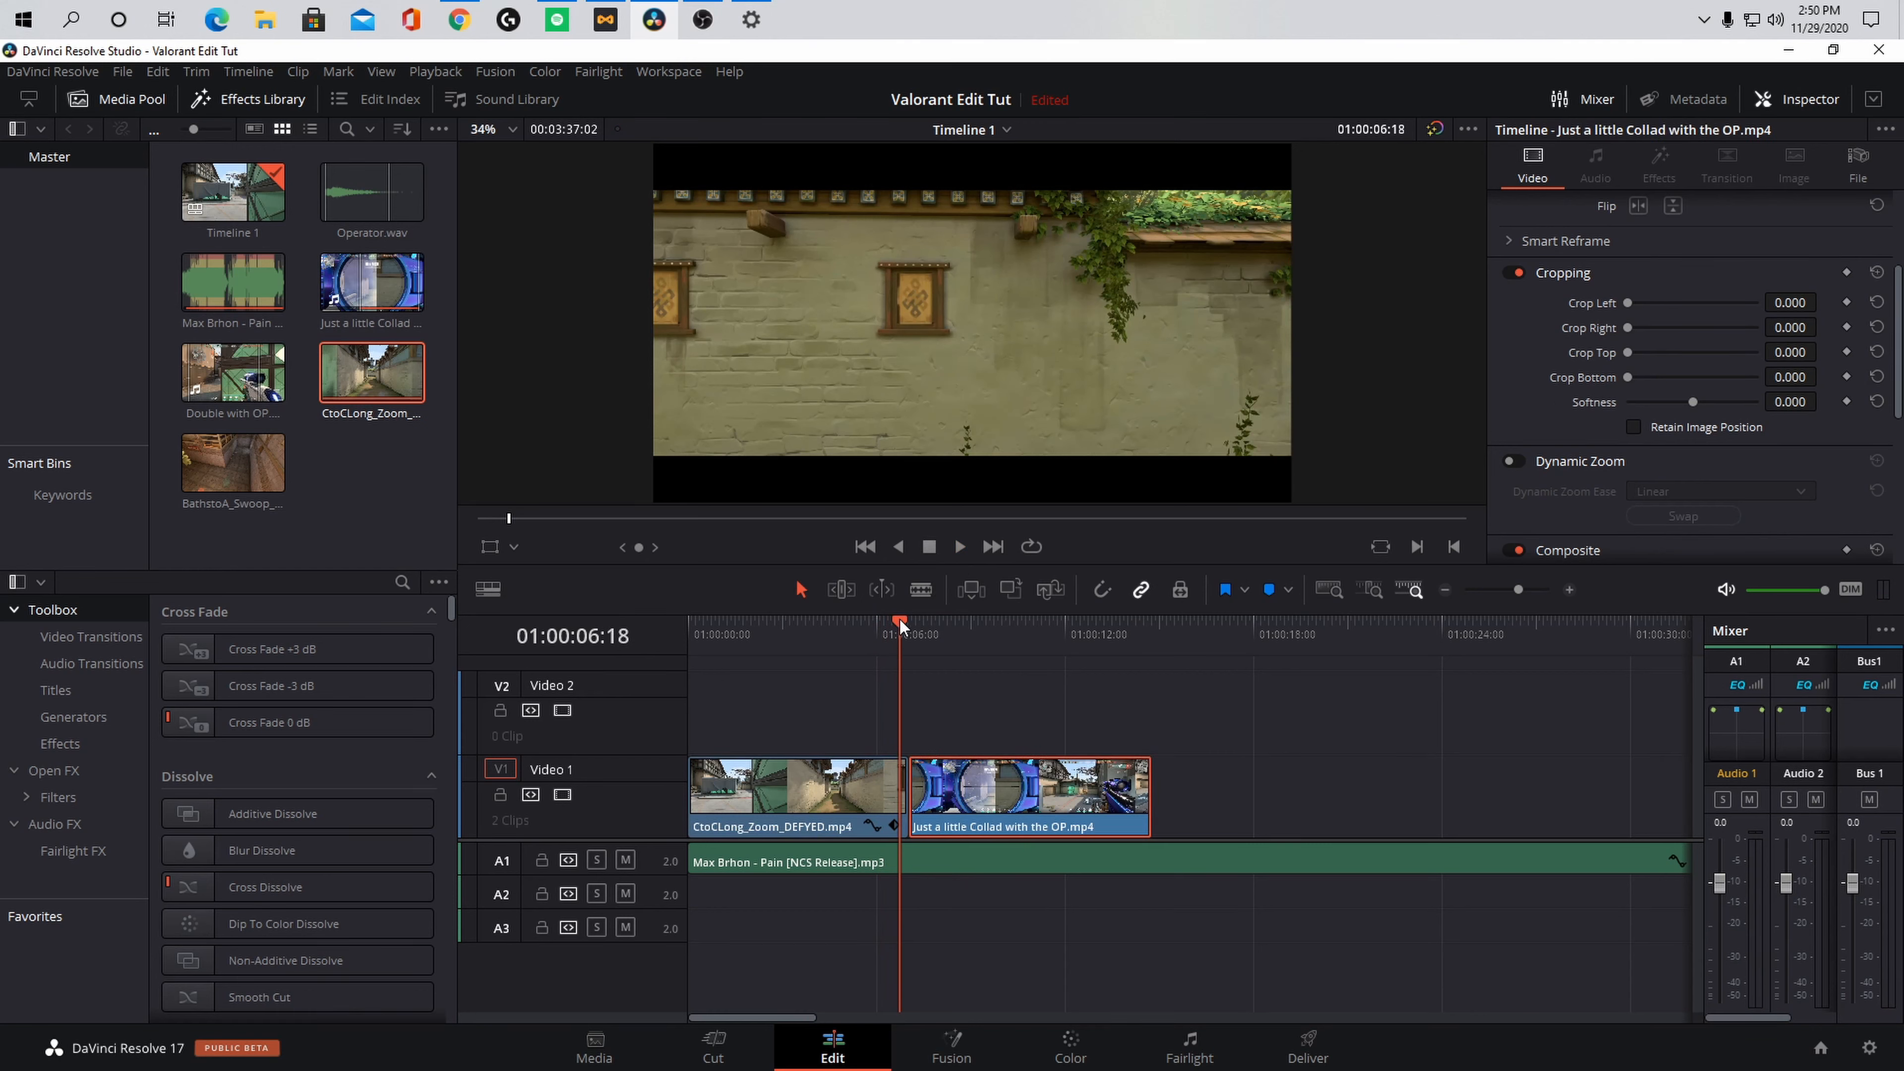
left_click_drag(900, 625, 937, 637)
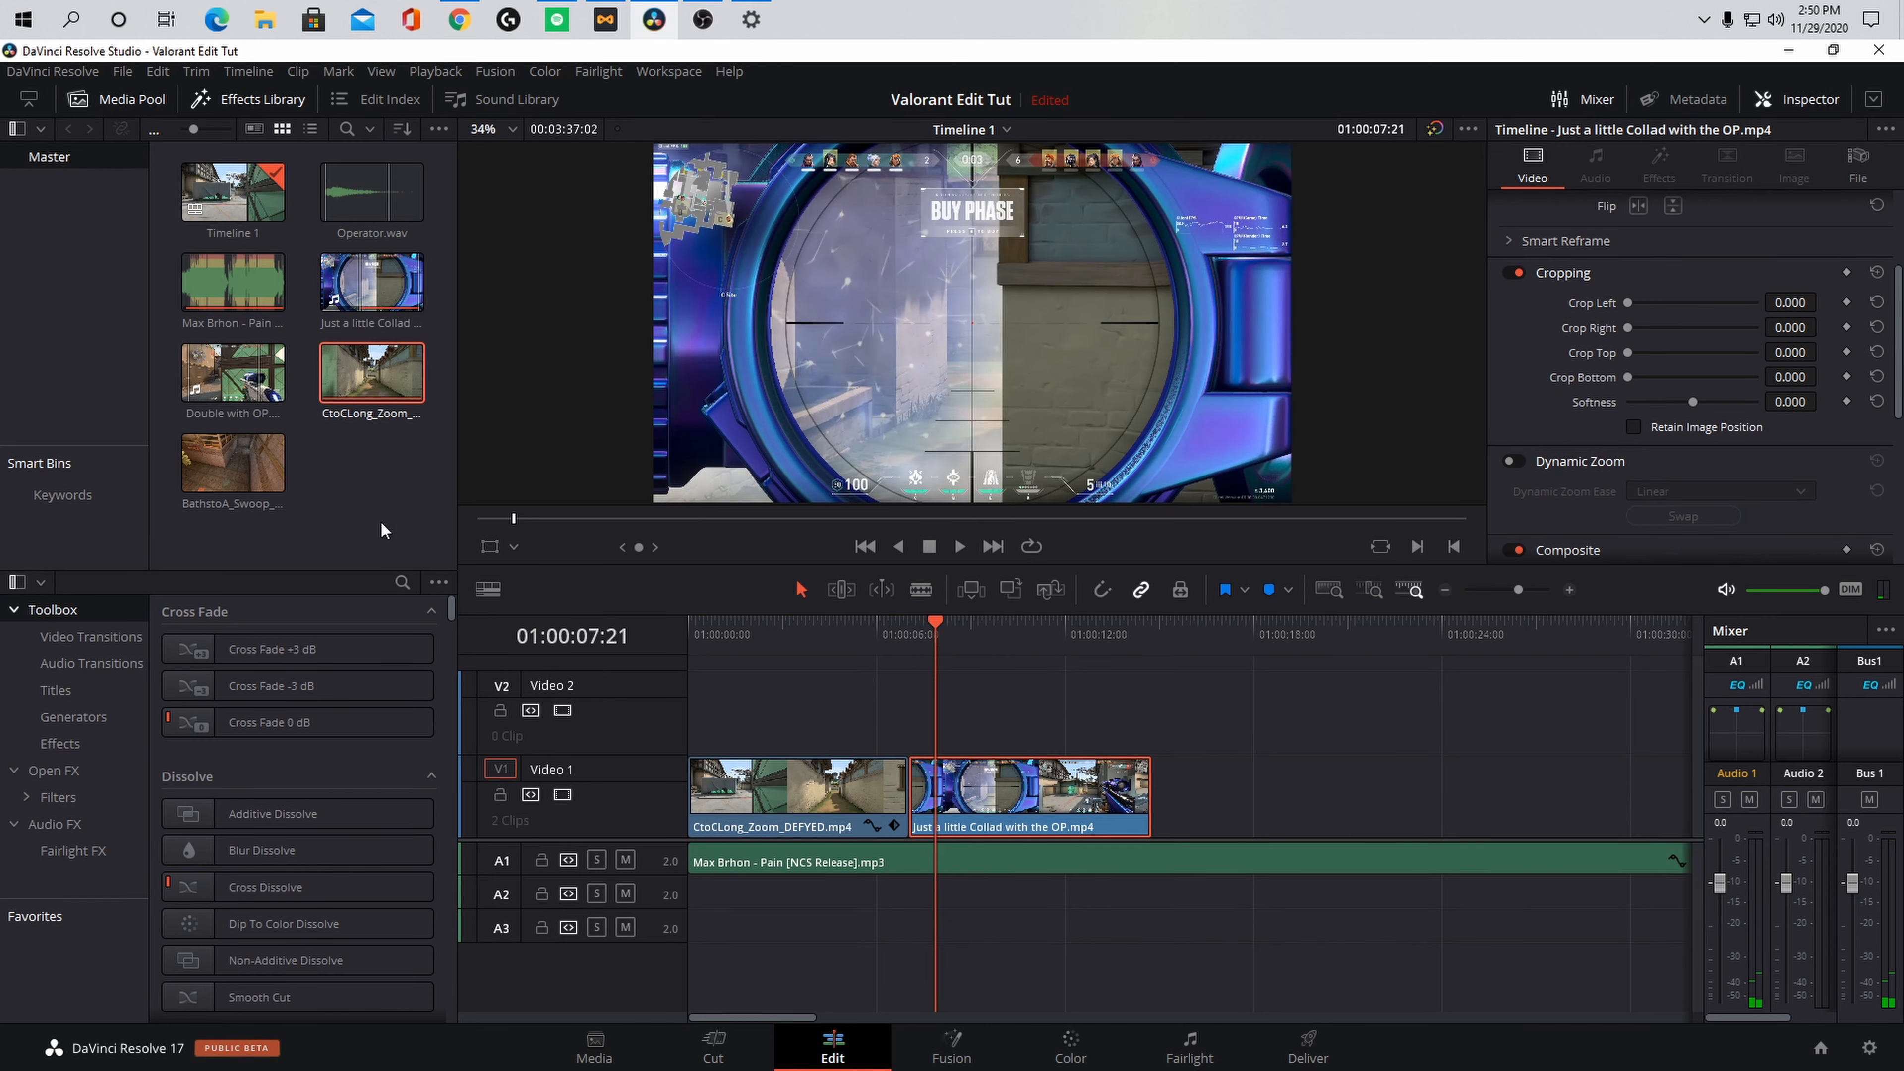
Step: Place Operator.wav on Audio 2 at about 15.5 seconds, just past the video clips, and mute the Audio 1 music track
left_click(366, 520)
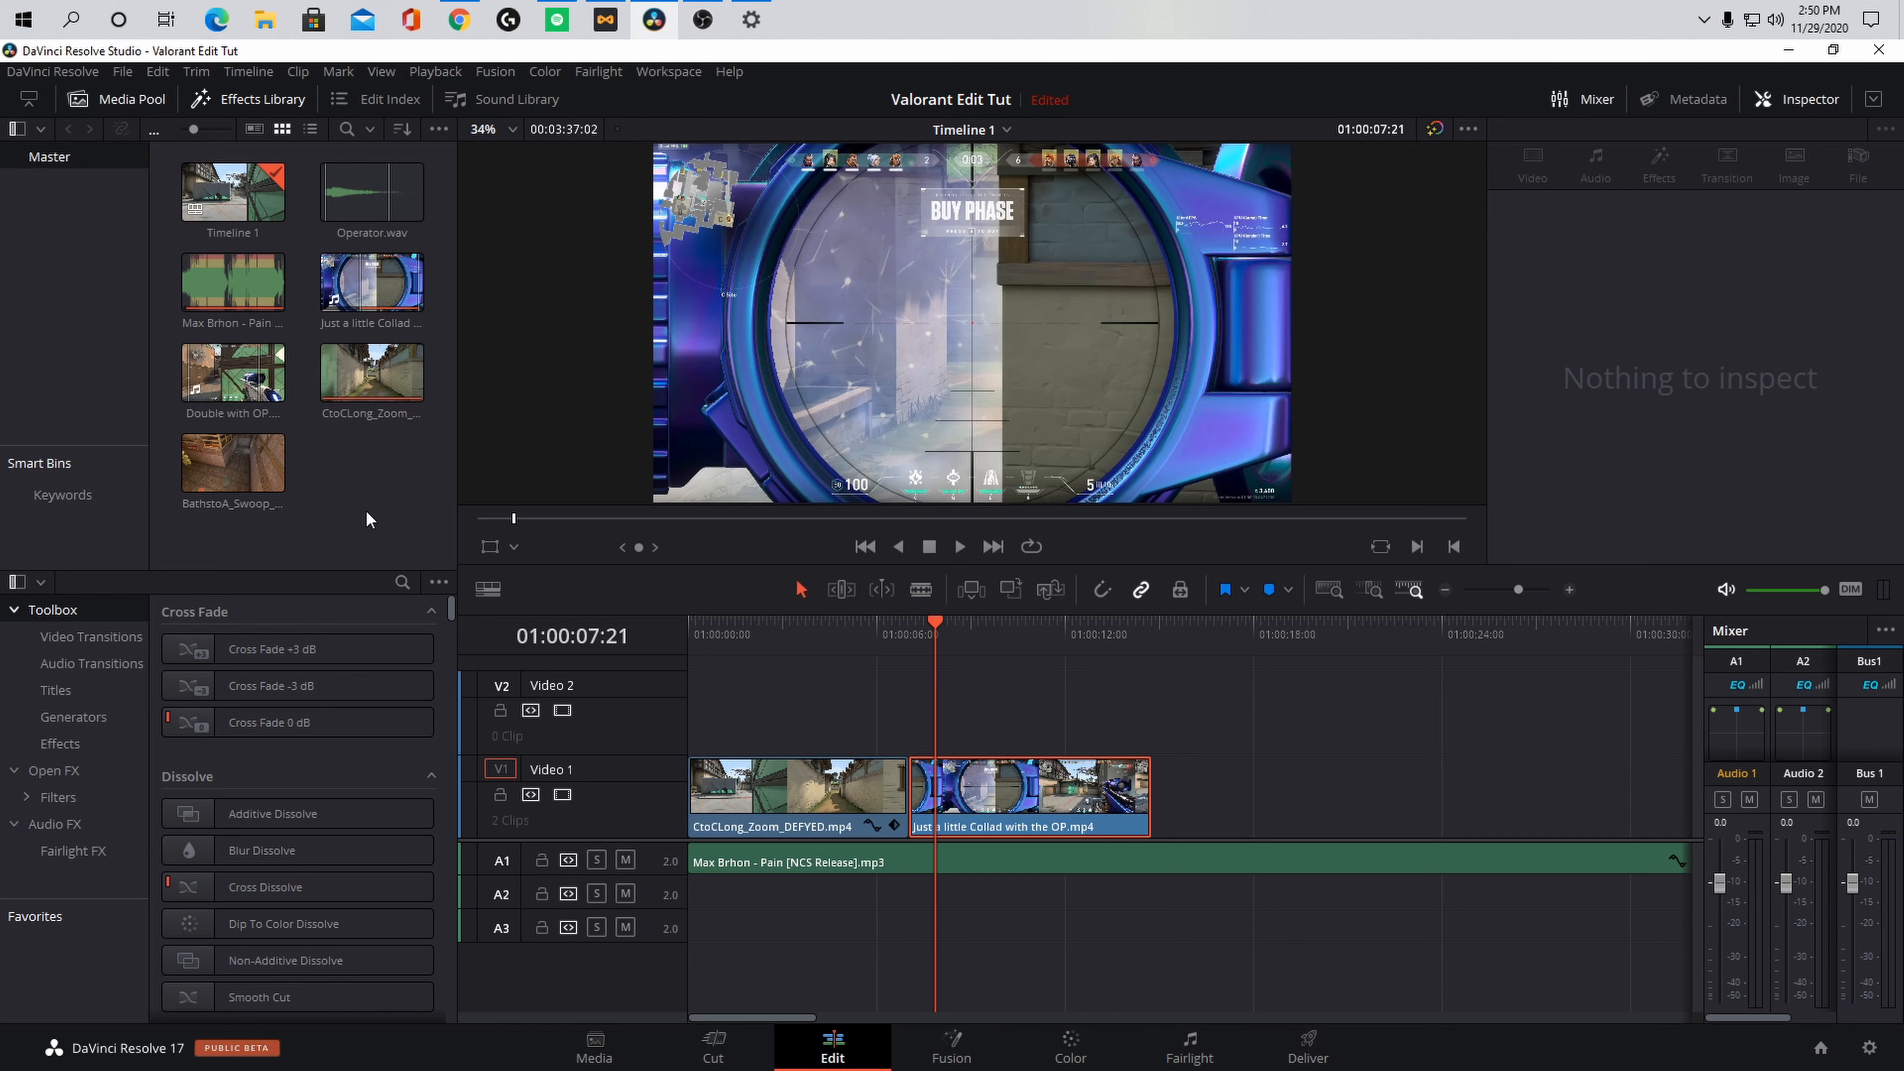
left_click_drag(349, 189, 1034, 915)
left_click_drag(938, 633, 972, 638)
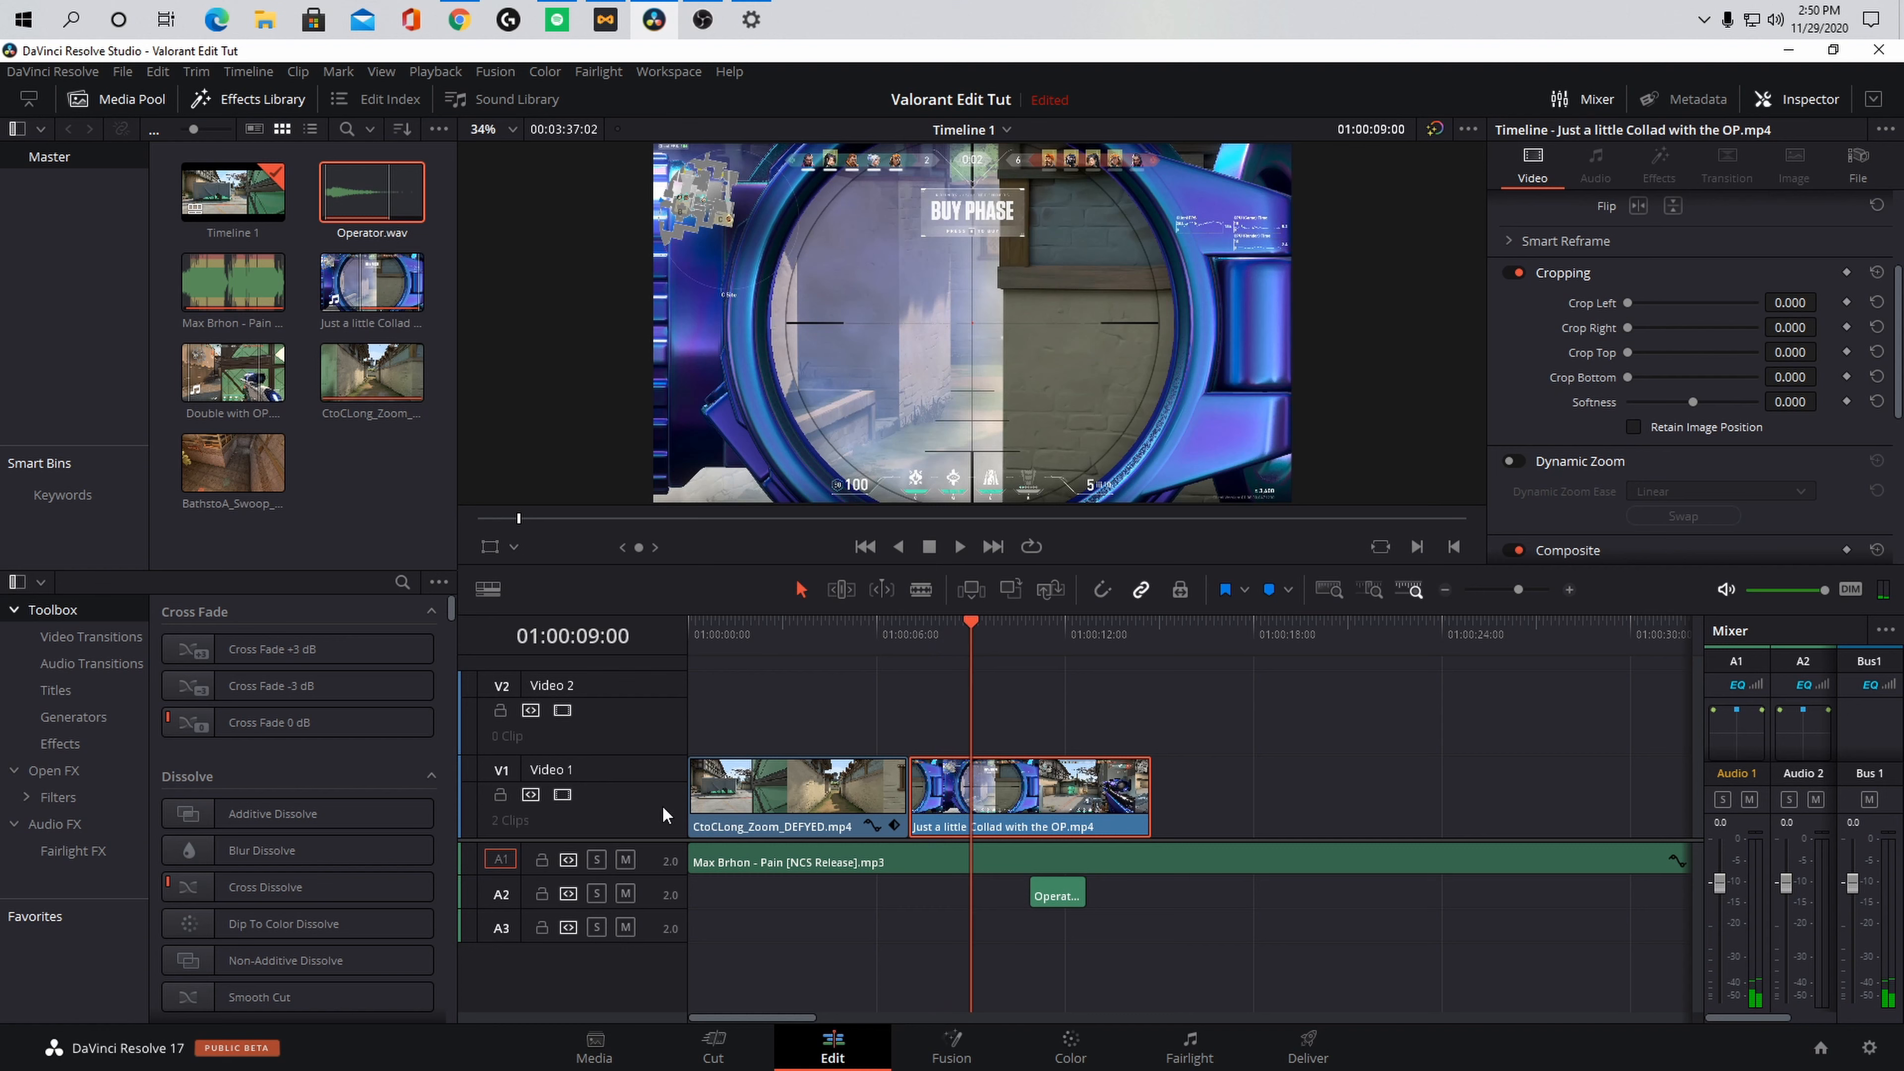
left_click(626, 861)
left_click_drag(970, 630, 1017, 628)
left_click_drag(1058, 896, 1201, 896)
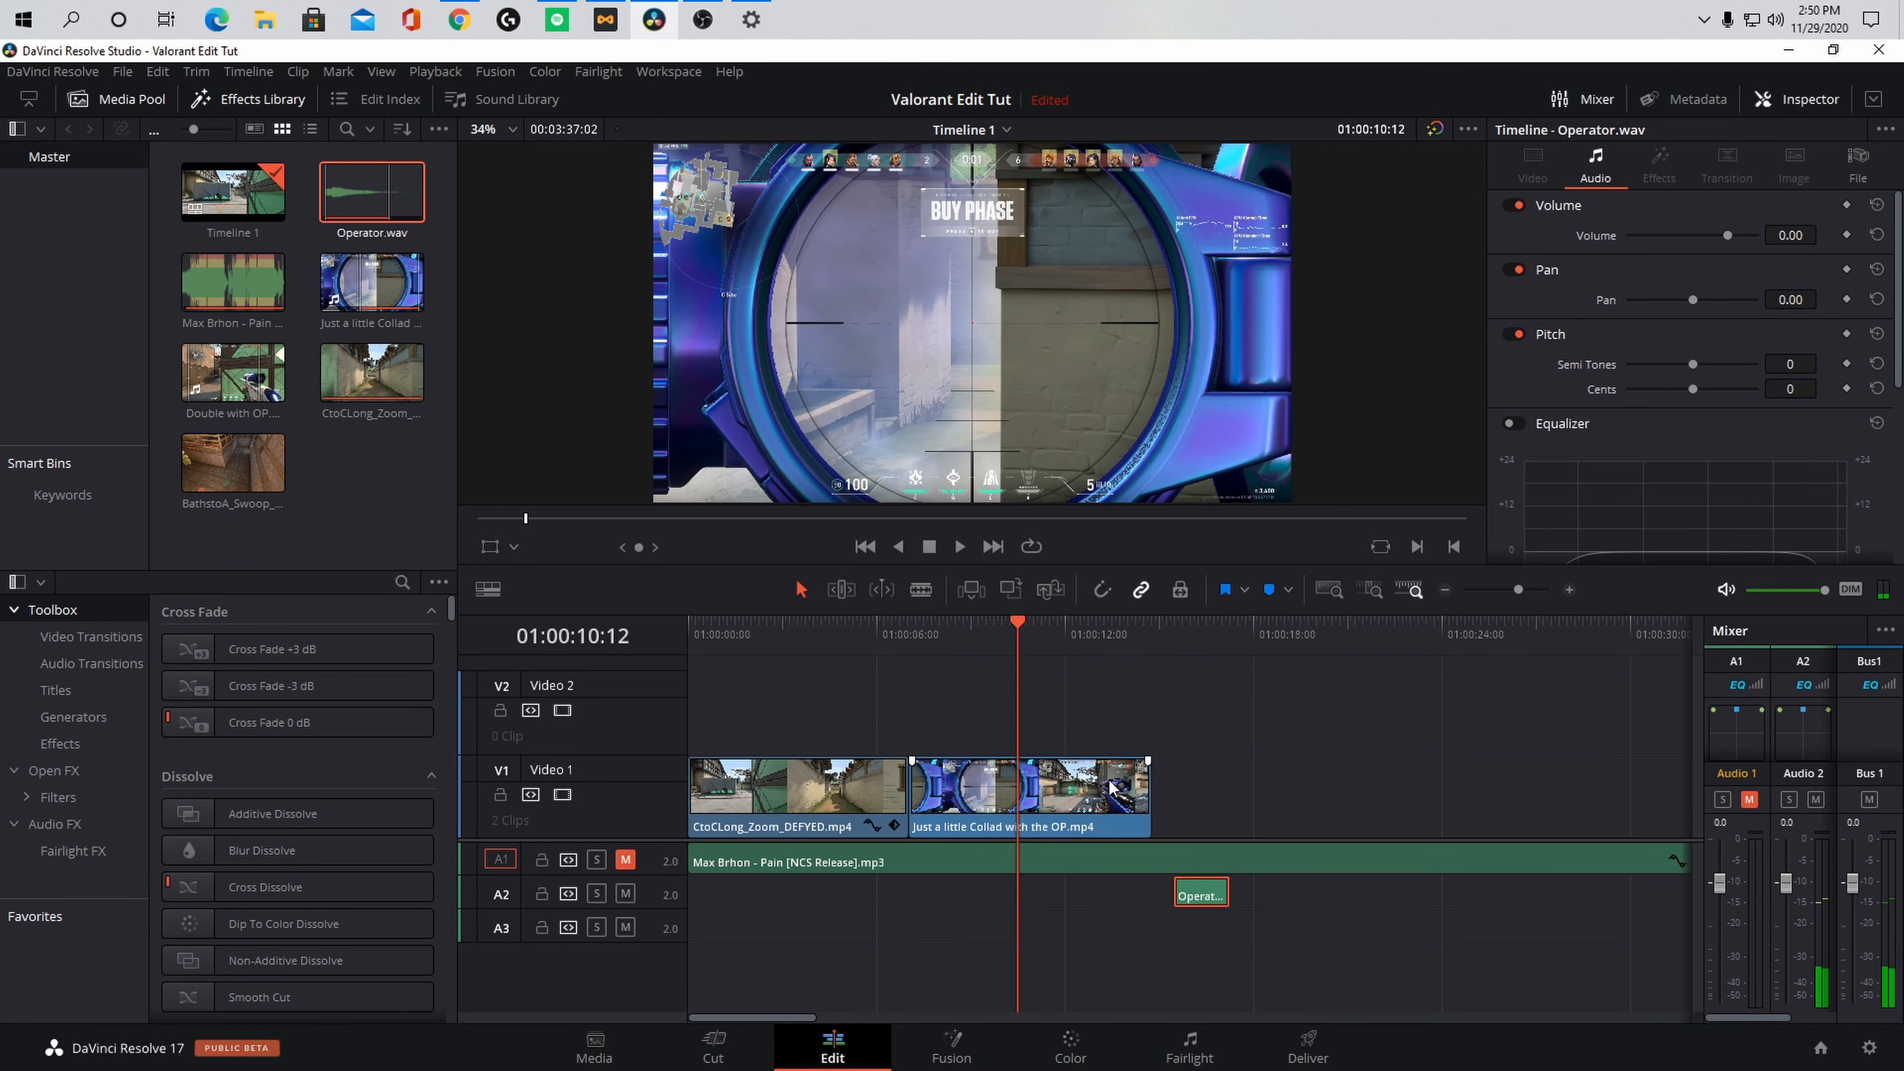
Step: Find the frame of the sniper shot in the Just a little Collad clip and add a timeline marker at 01:00:14:02
left_click_drag(1017, 633, 1065, 644)
left_click_drag(1071, 633, 1130, 646)
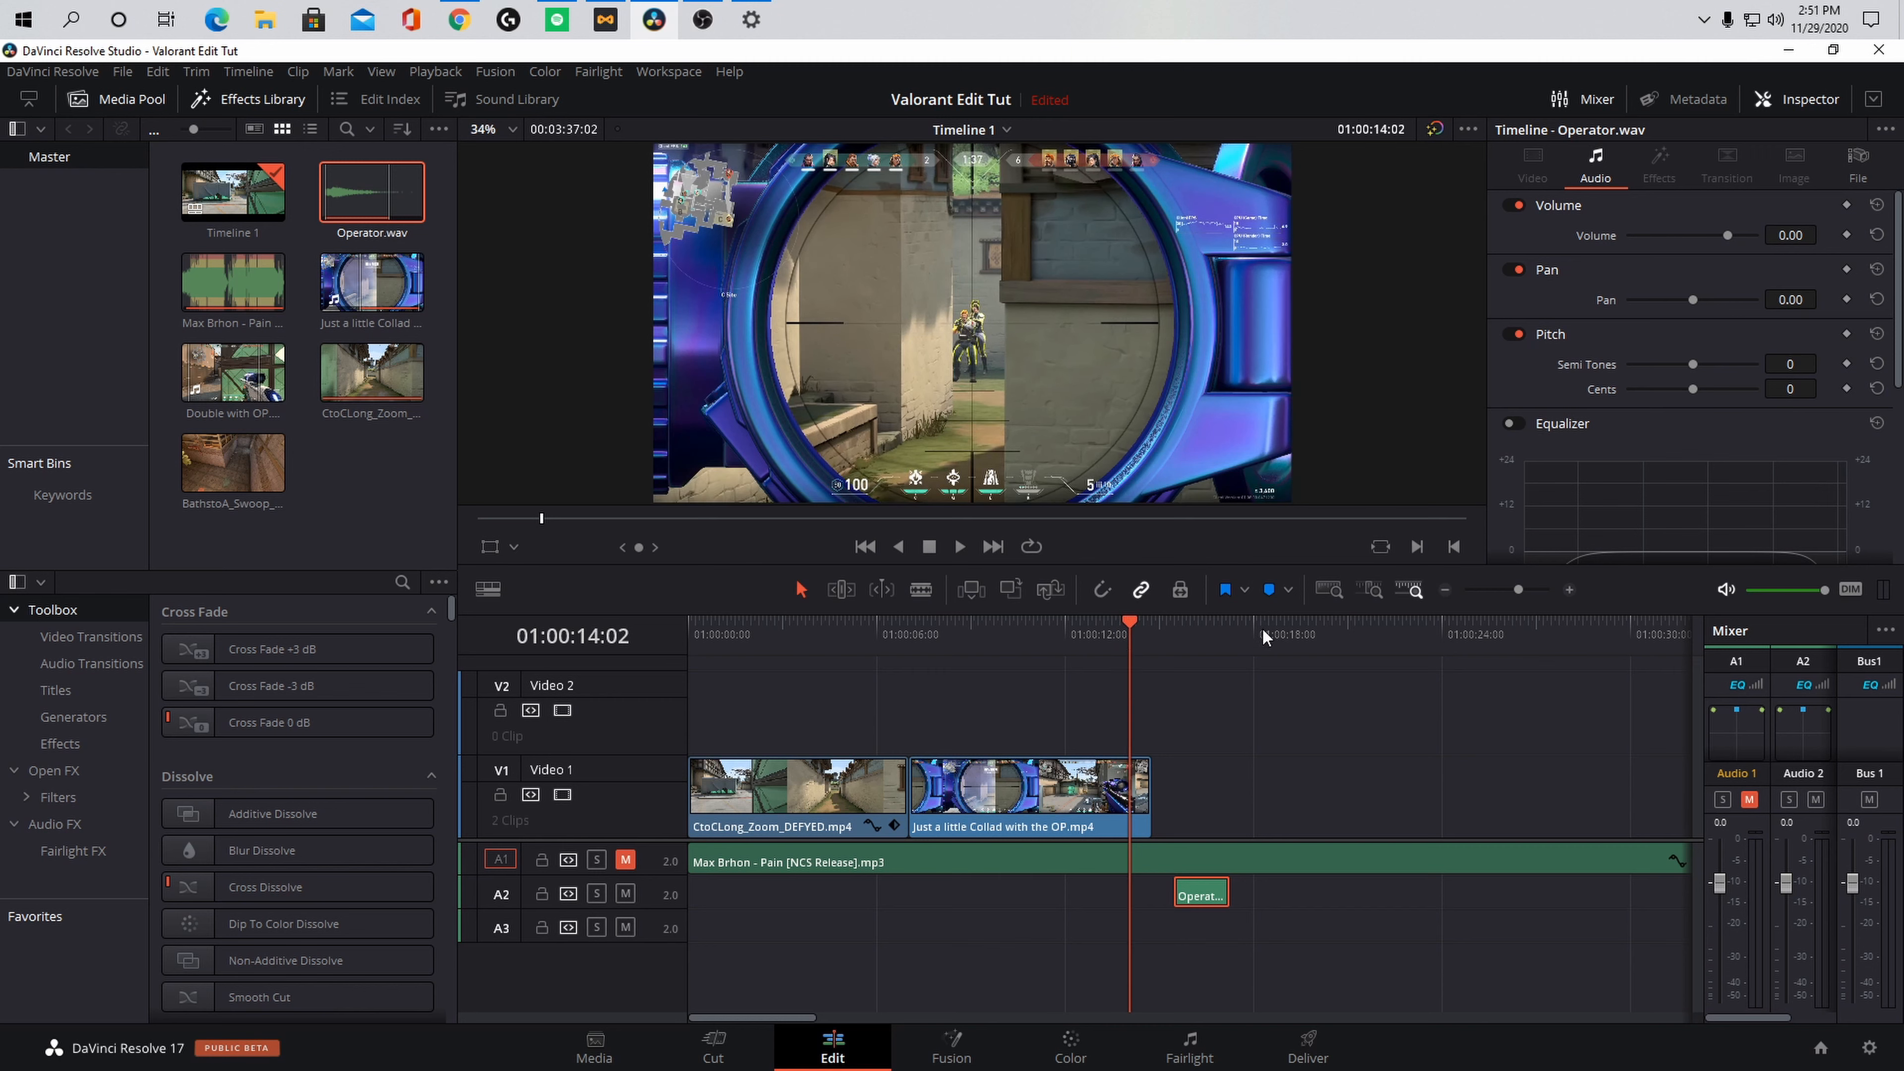
left_click(1271, 592)
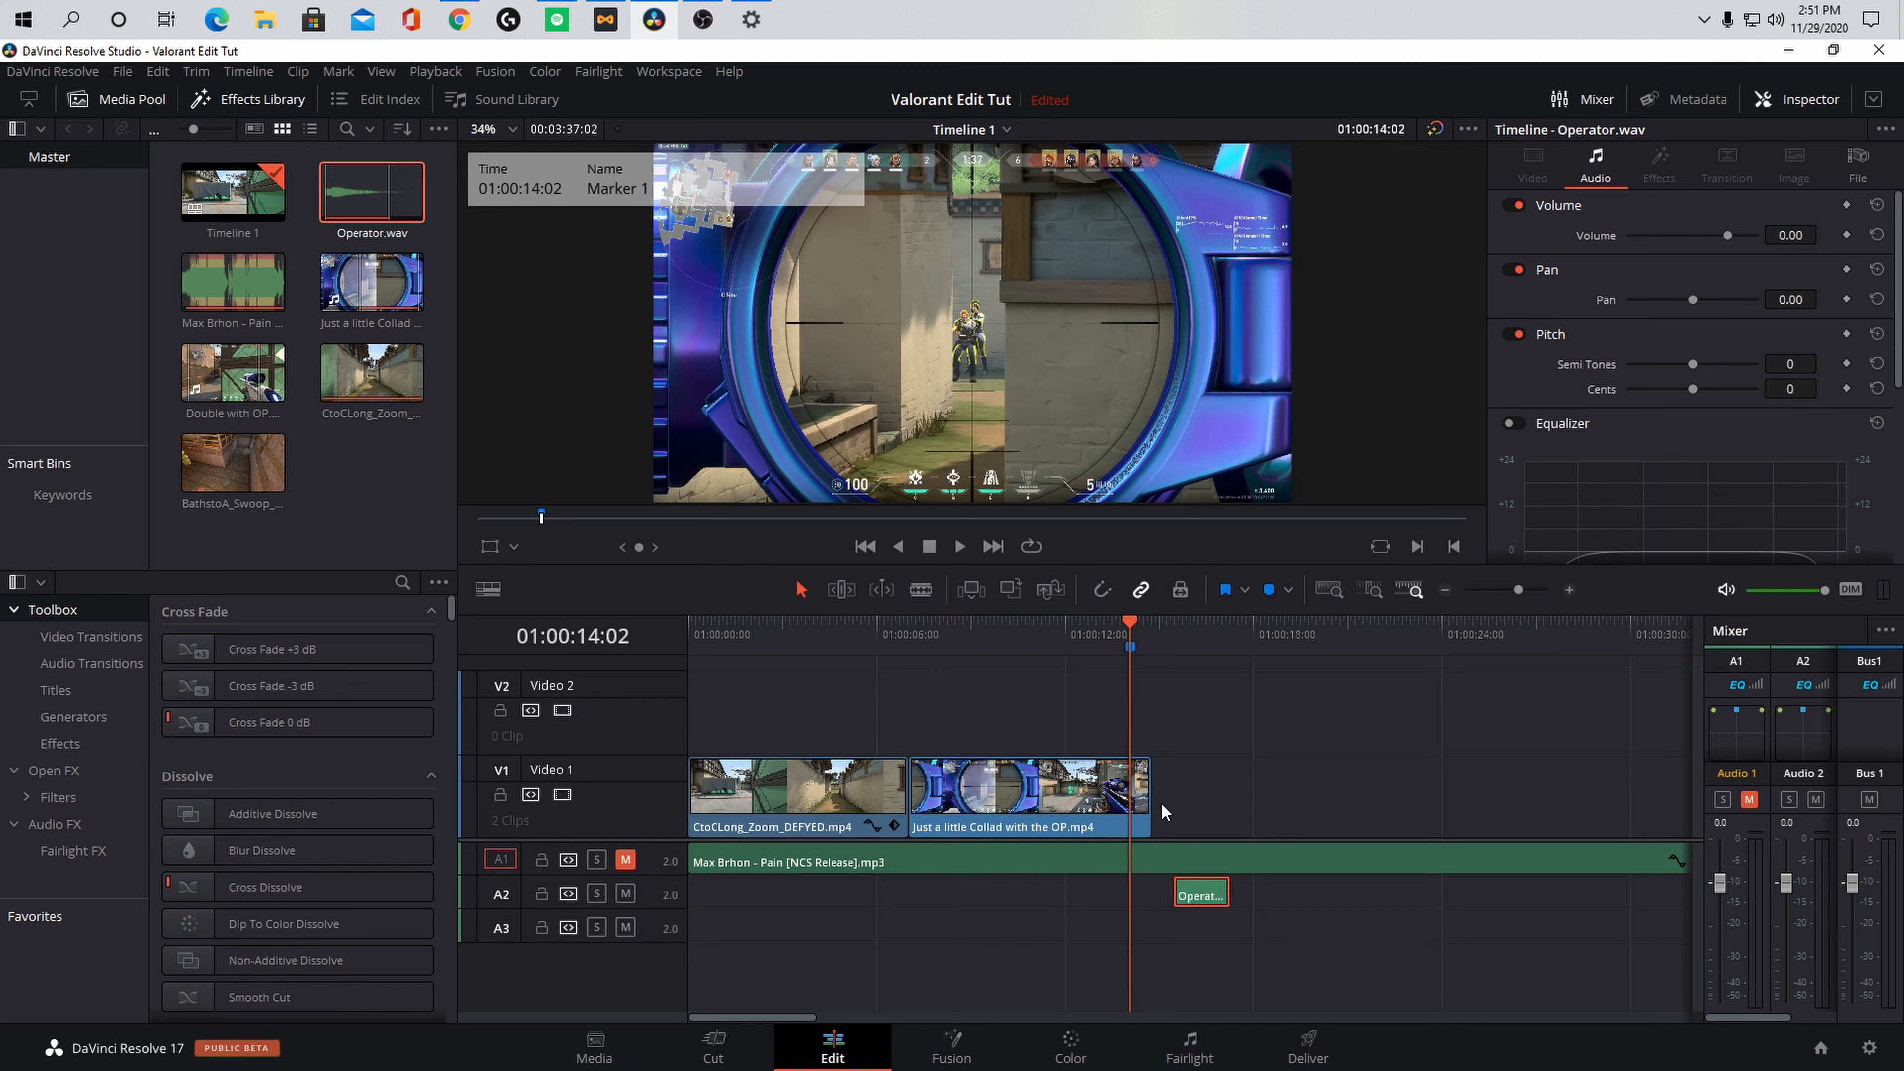
Step: Move Operator.wav back to about the blue marker on Audio 2 and play the shot to check its sync
left_click_drag(1188, 895, 1141, 887)
left_click_drag(1131, 626, 1046, 620)
left_click(961, 550)
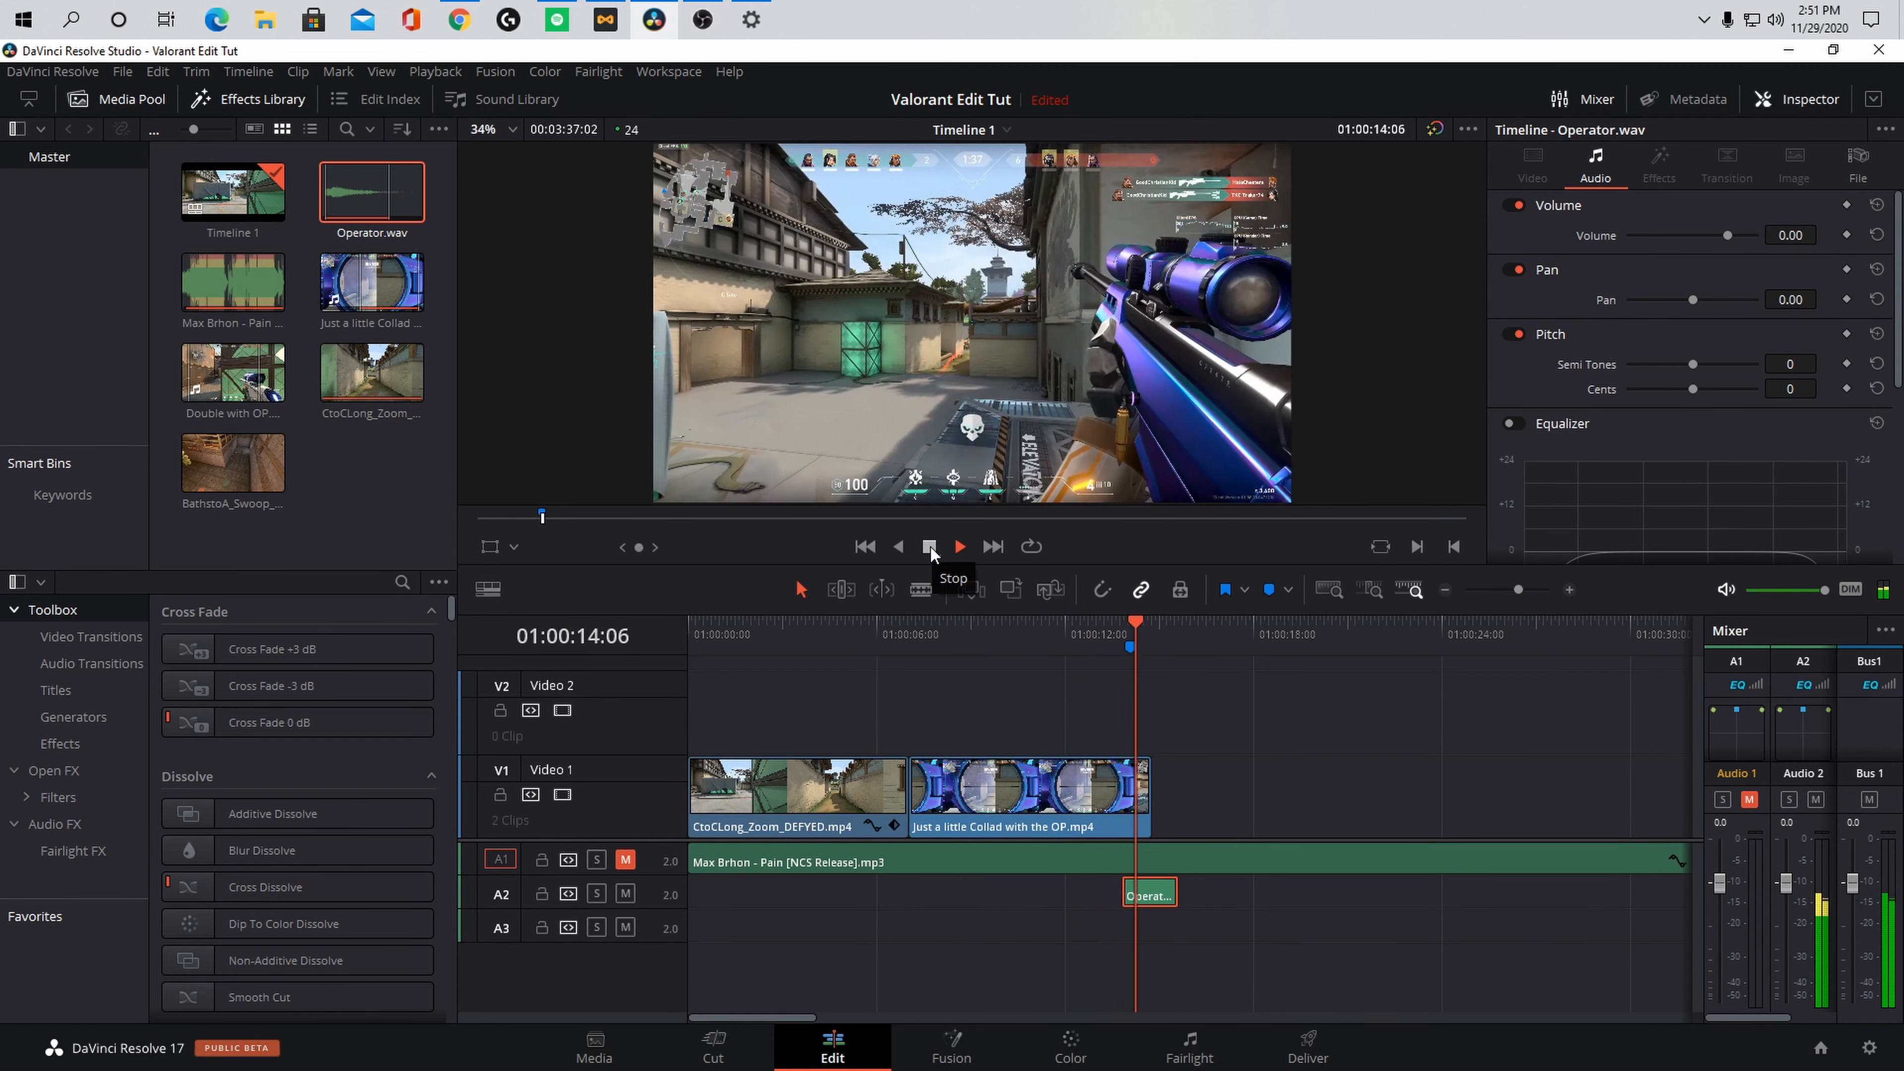
left_click(930, 547)
left_click_drag(1144, 626, 1093, 630)
left_click(946, 547)
left_click(930, 547)
left_click(930, 552)
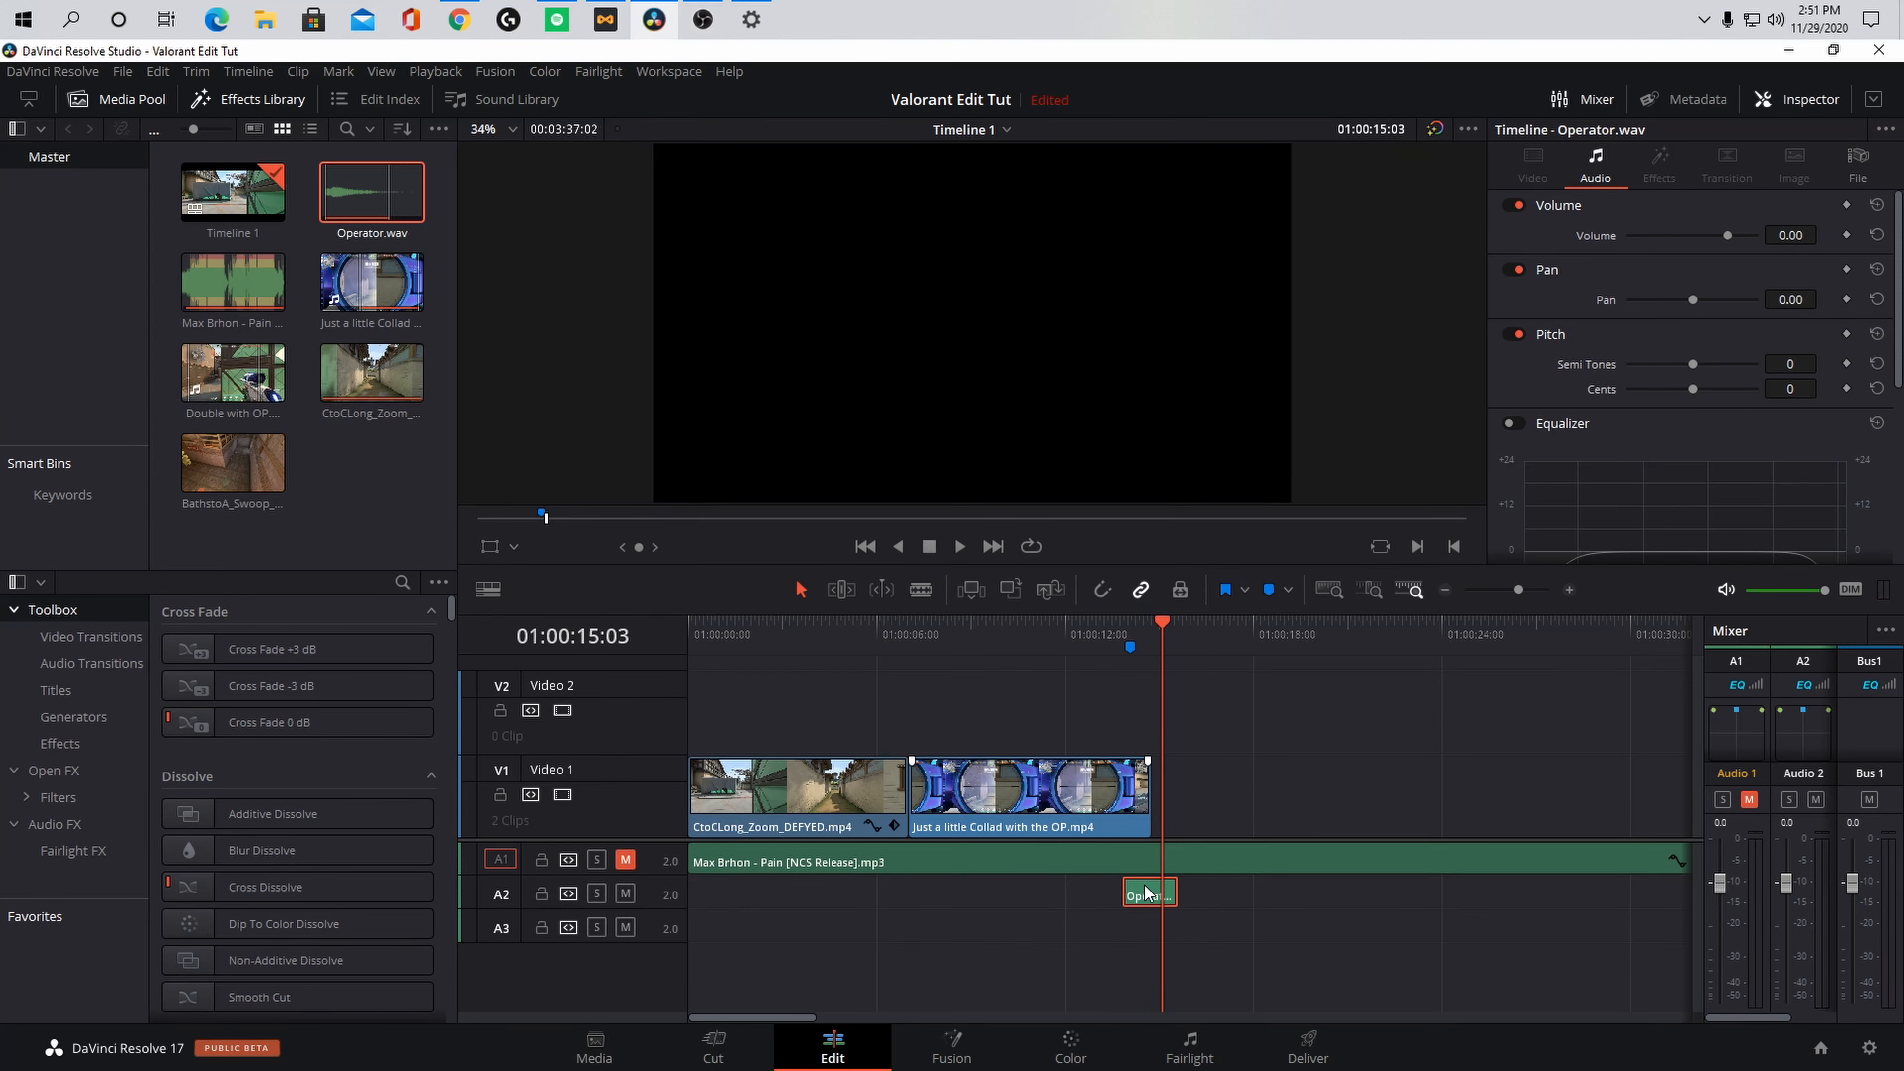
Step: Nudge Operator.wav slightly later so it starts at the blue marker, and replay the shot
left_click_drag(1150, 893, 1147, 890)
left_click_drag(1163, 627, 1103, 618)
left_click(958, 550)
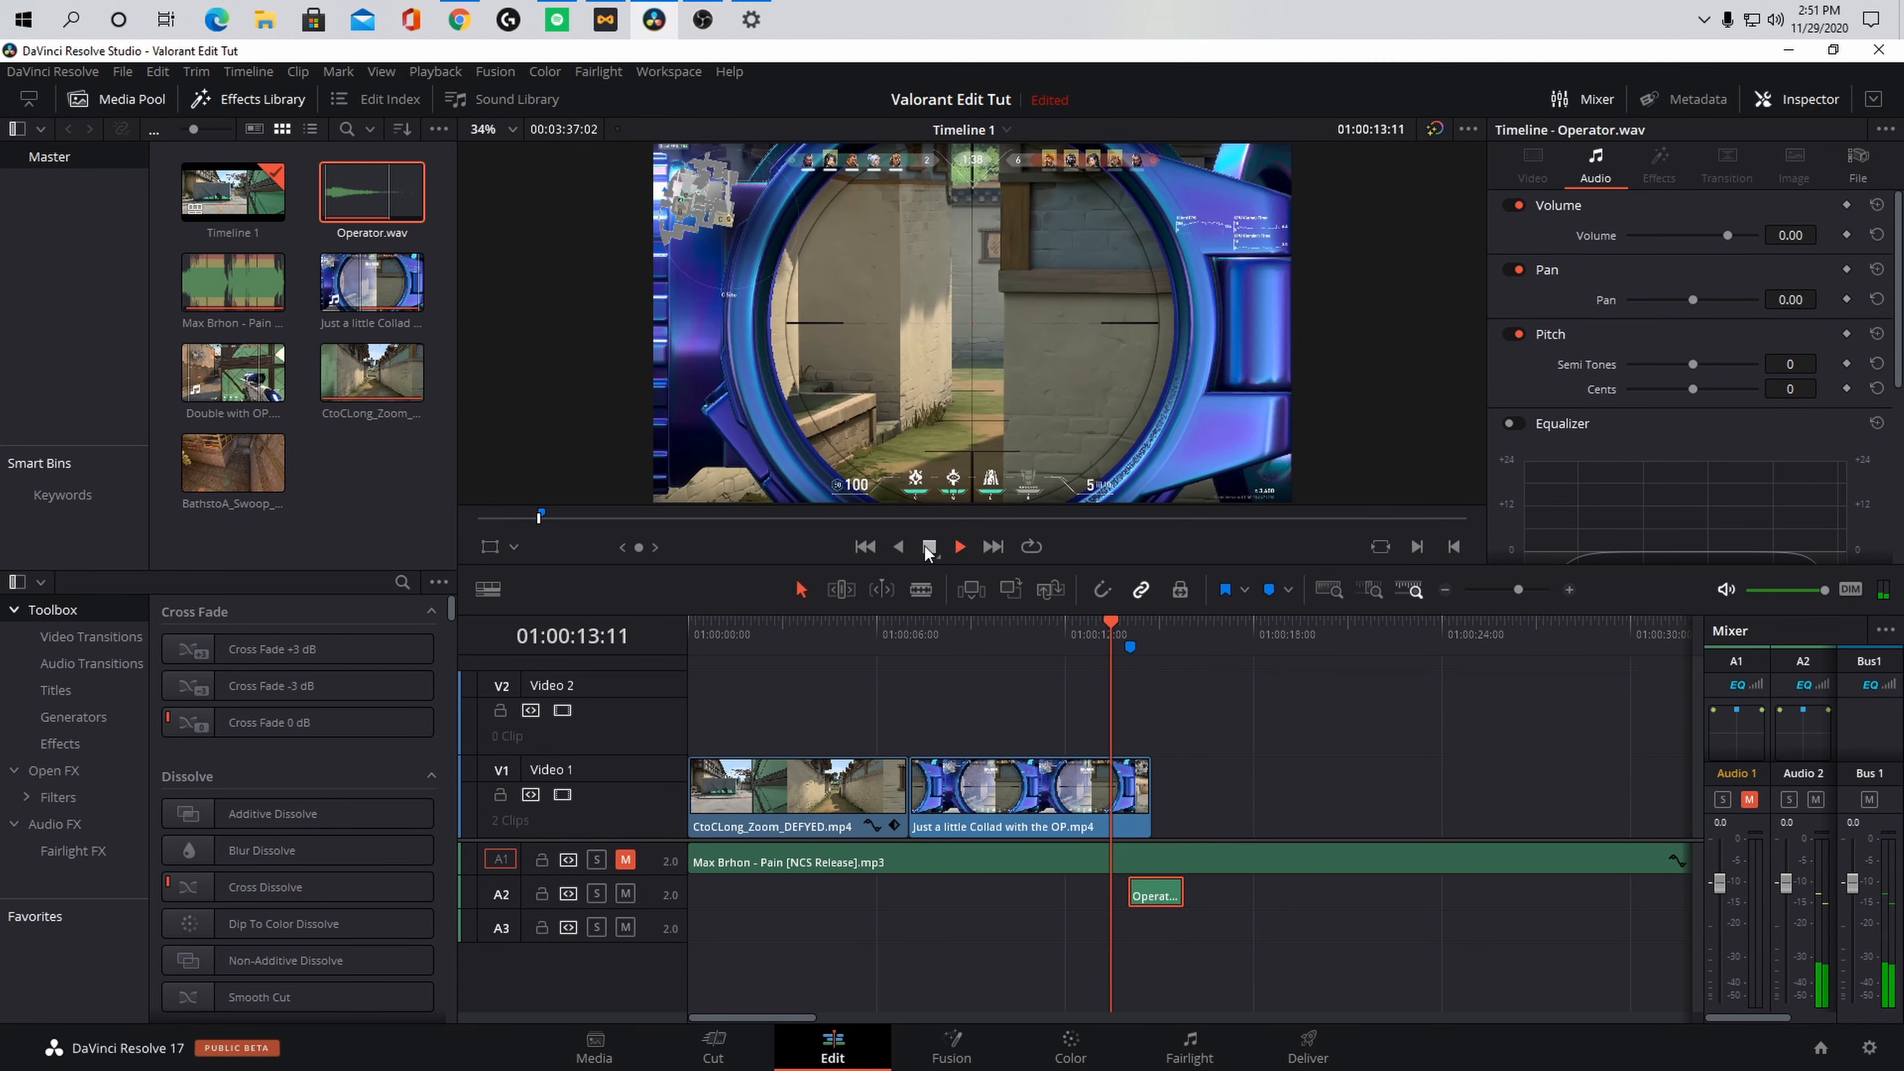
left_click(928, 549)
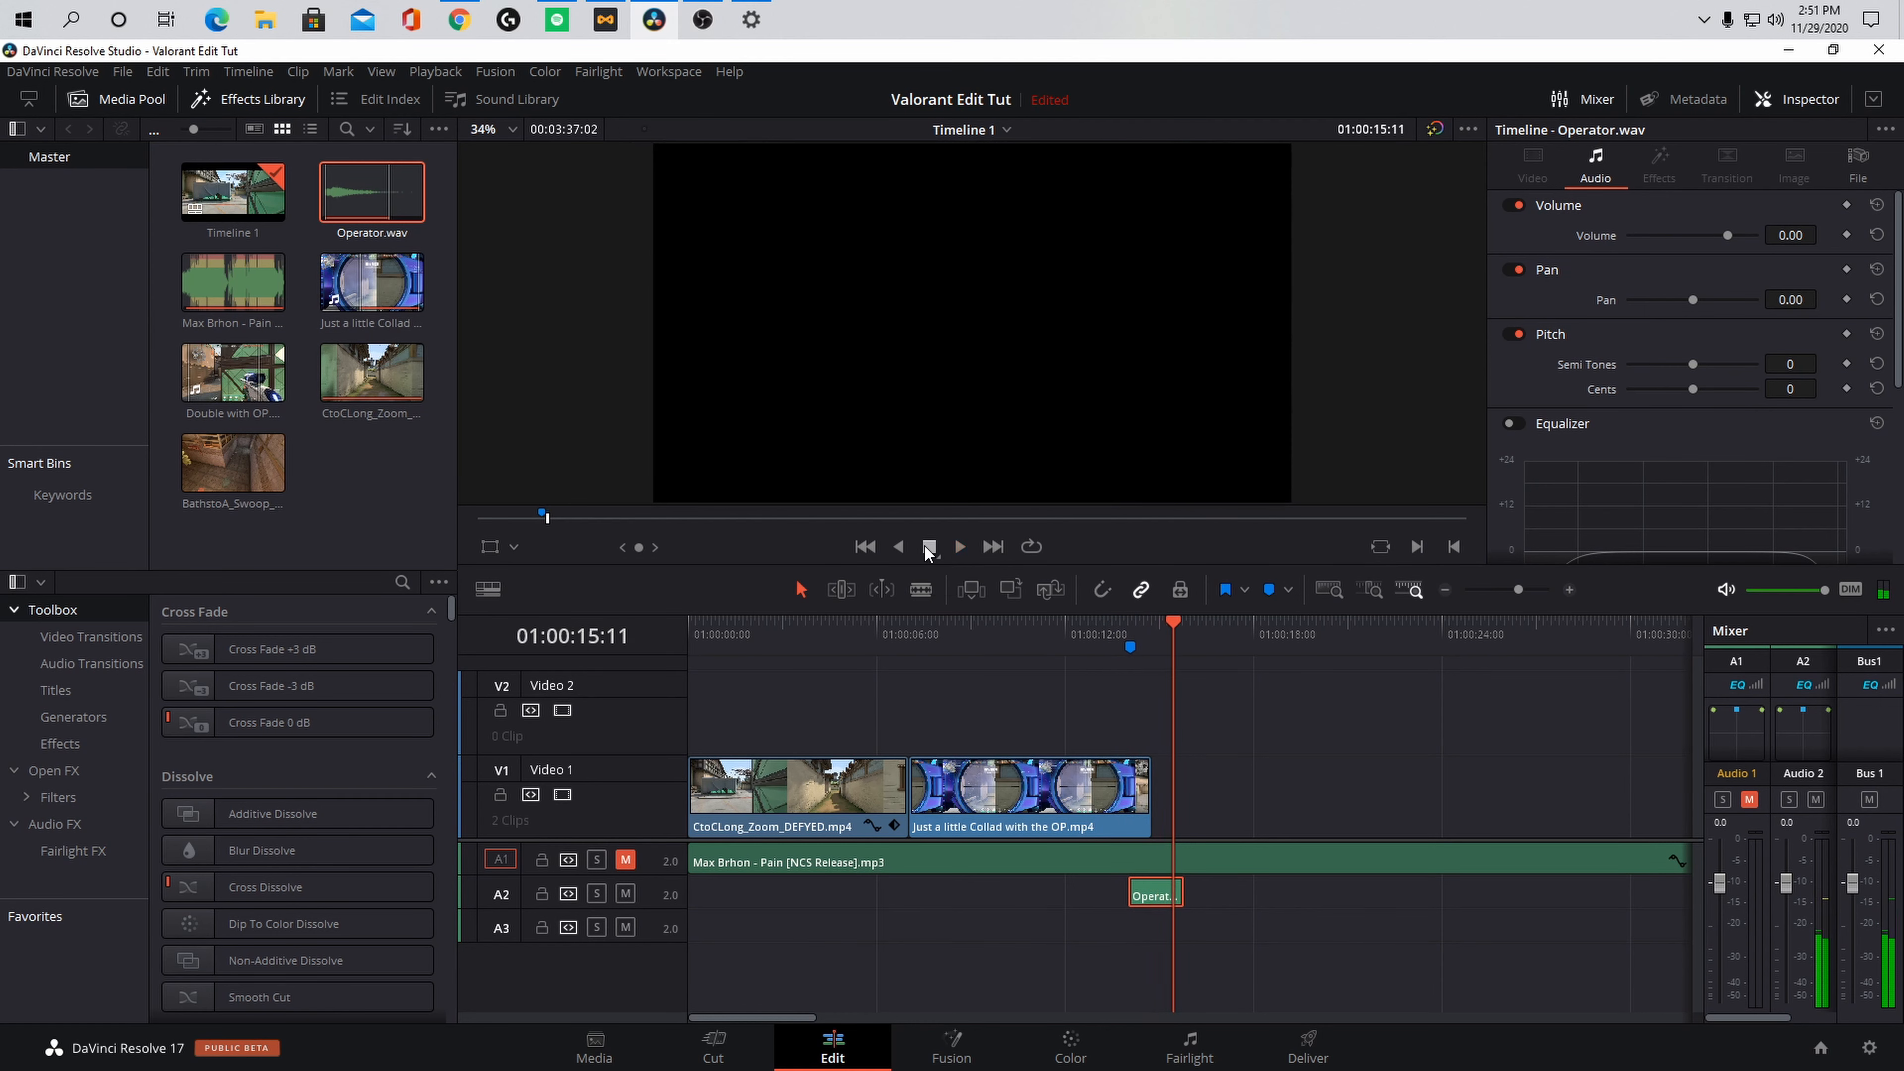
Step: Unmute the Audio 1 music track and play the timeline from the start through the gunshot
left_click(624, 859)
left_click_drag(1170, 620, 688, 630)
left_click(955, 546)
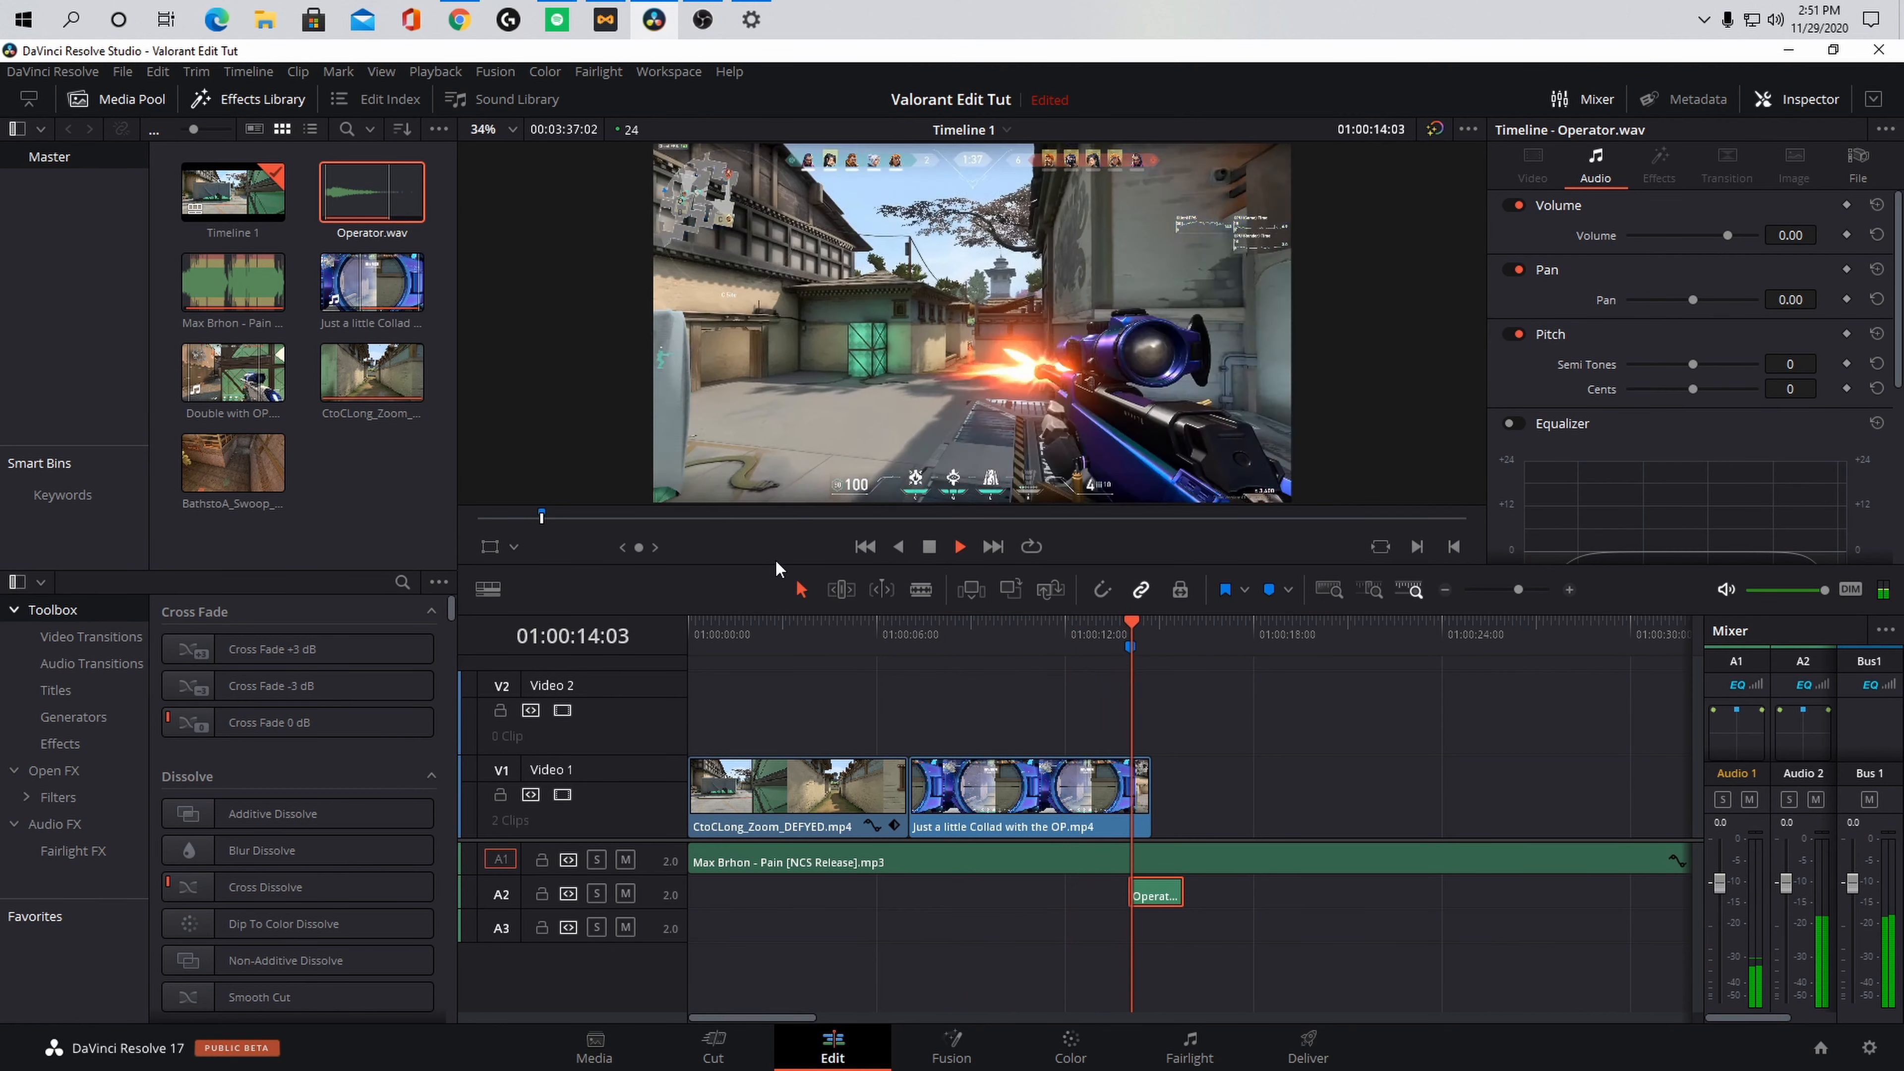
left_click(930, 548)
left_click_drag(1202, 634, 997, 643)
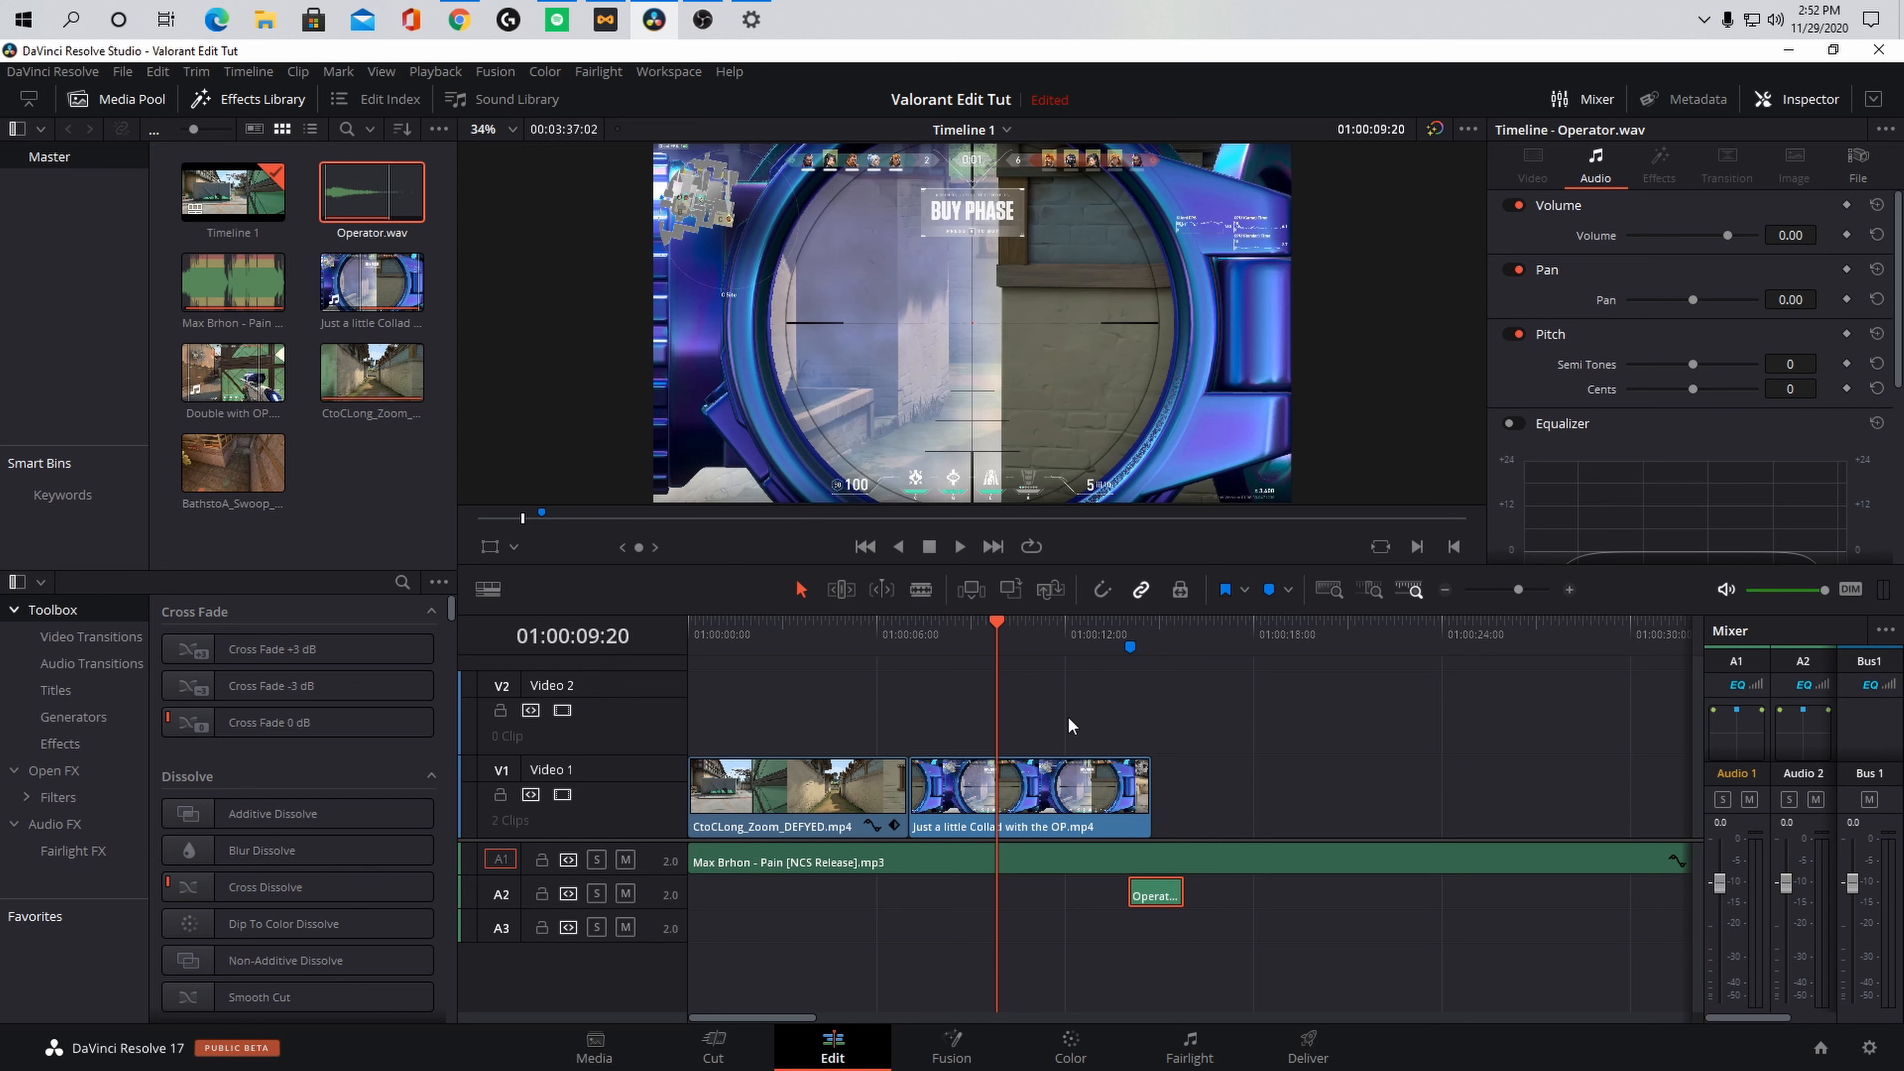
Step: Place BathstoA_Swoop_DEFYED.mp4 on Video 1 directly after the Just a little Collad with the OP.mp4 clip
left_click(426, 483)
left_click(225, 461)
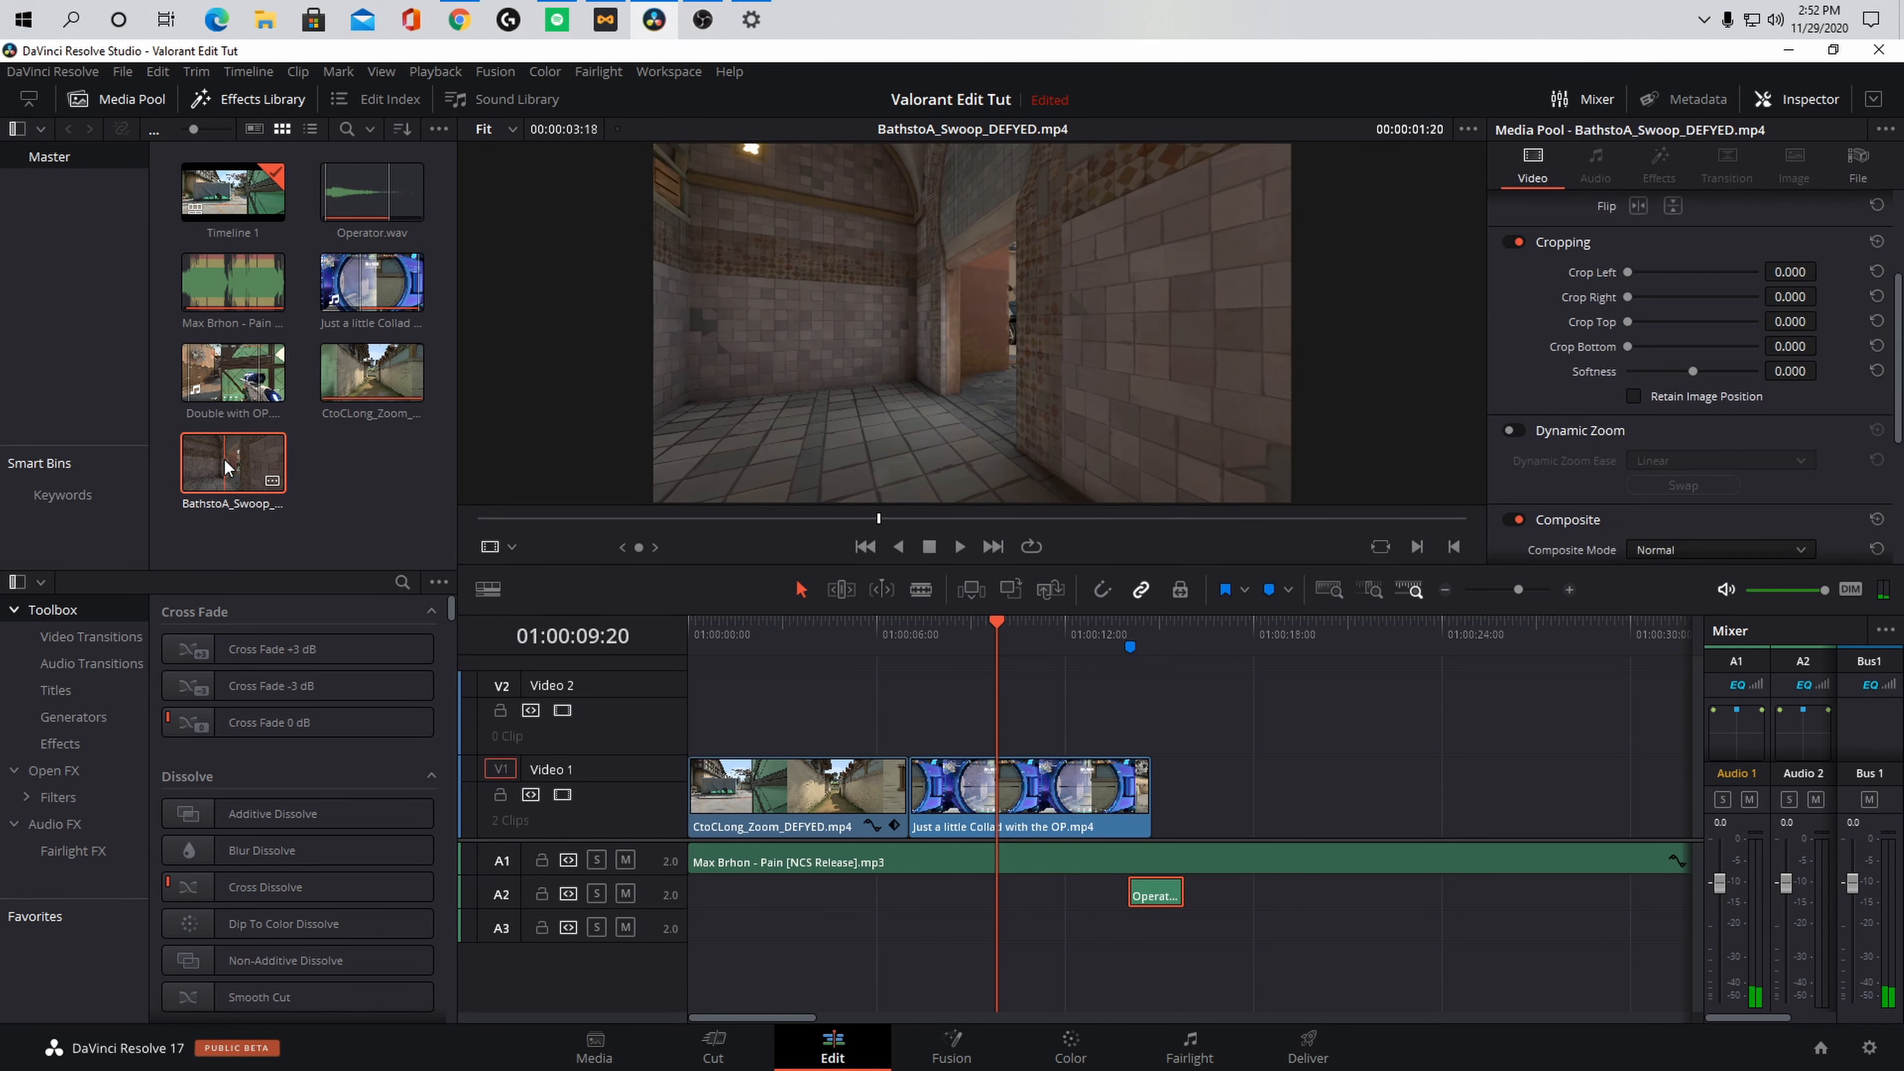
left_click_drag(226, 465, 1177, 794)
left_click(998, 638)
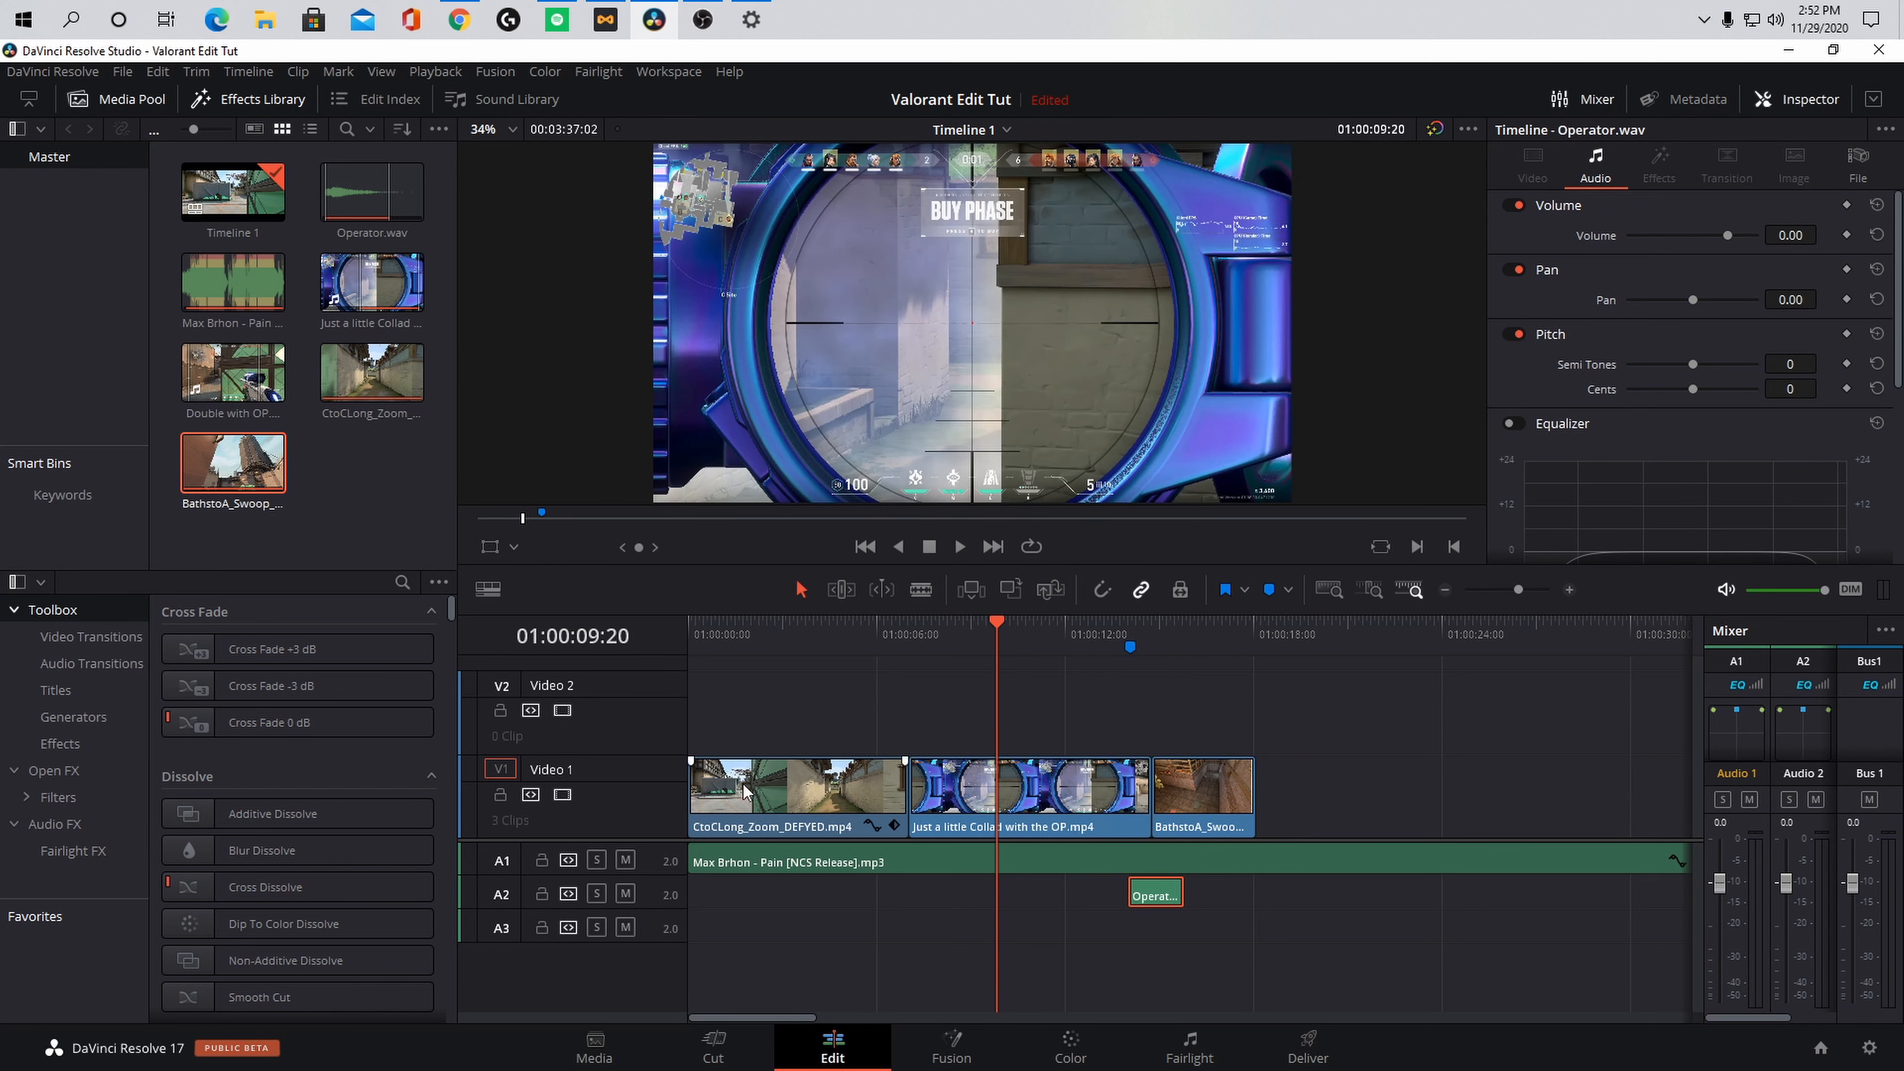
left_click_drag(989, 622, 1210, 665)
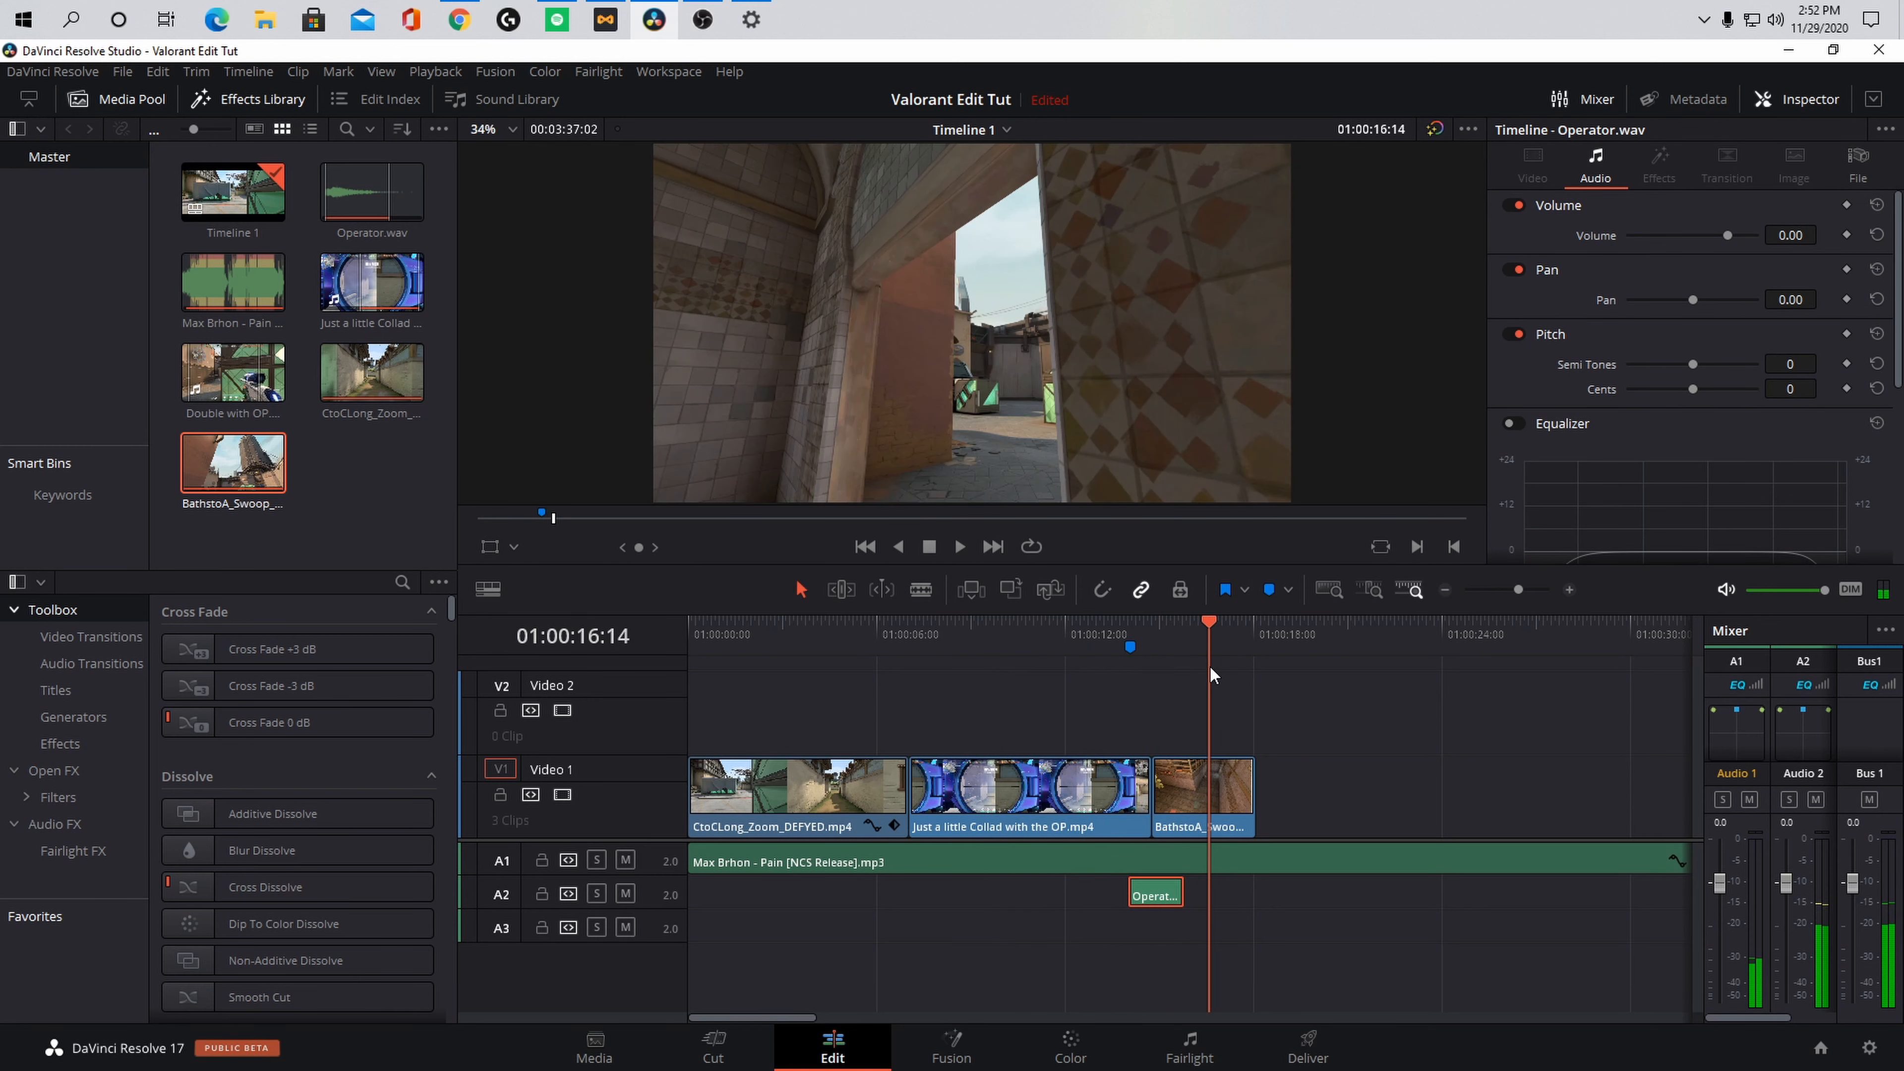
Step: Set Crop Top and Crop Bottom of the BathstoA_Swoop_DEFYED.mp4 clip to 140 and check the framing on the timeline
double_click(1188, 779)
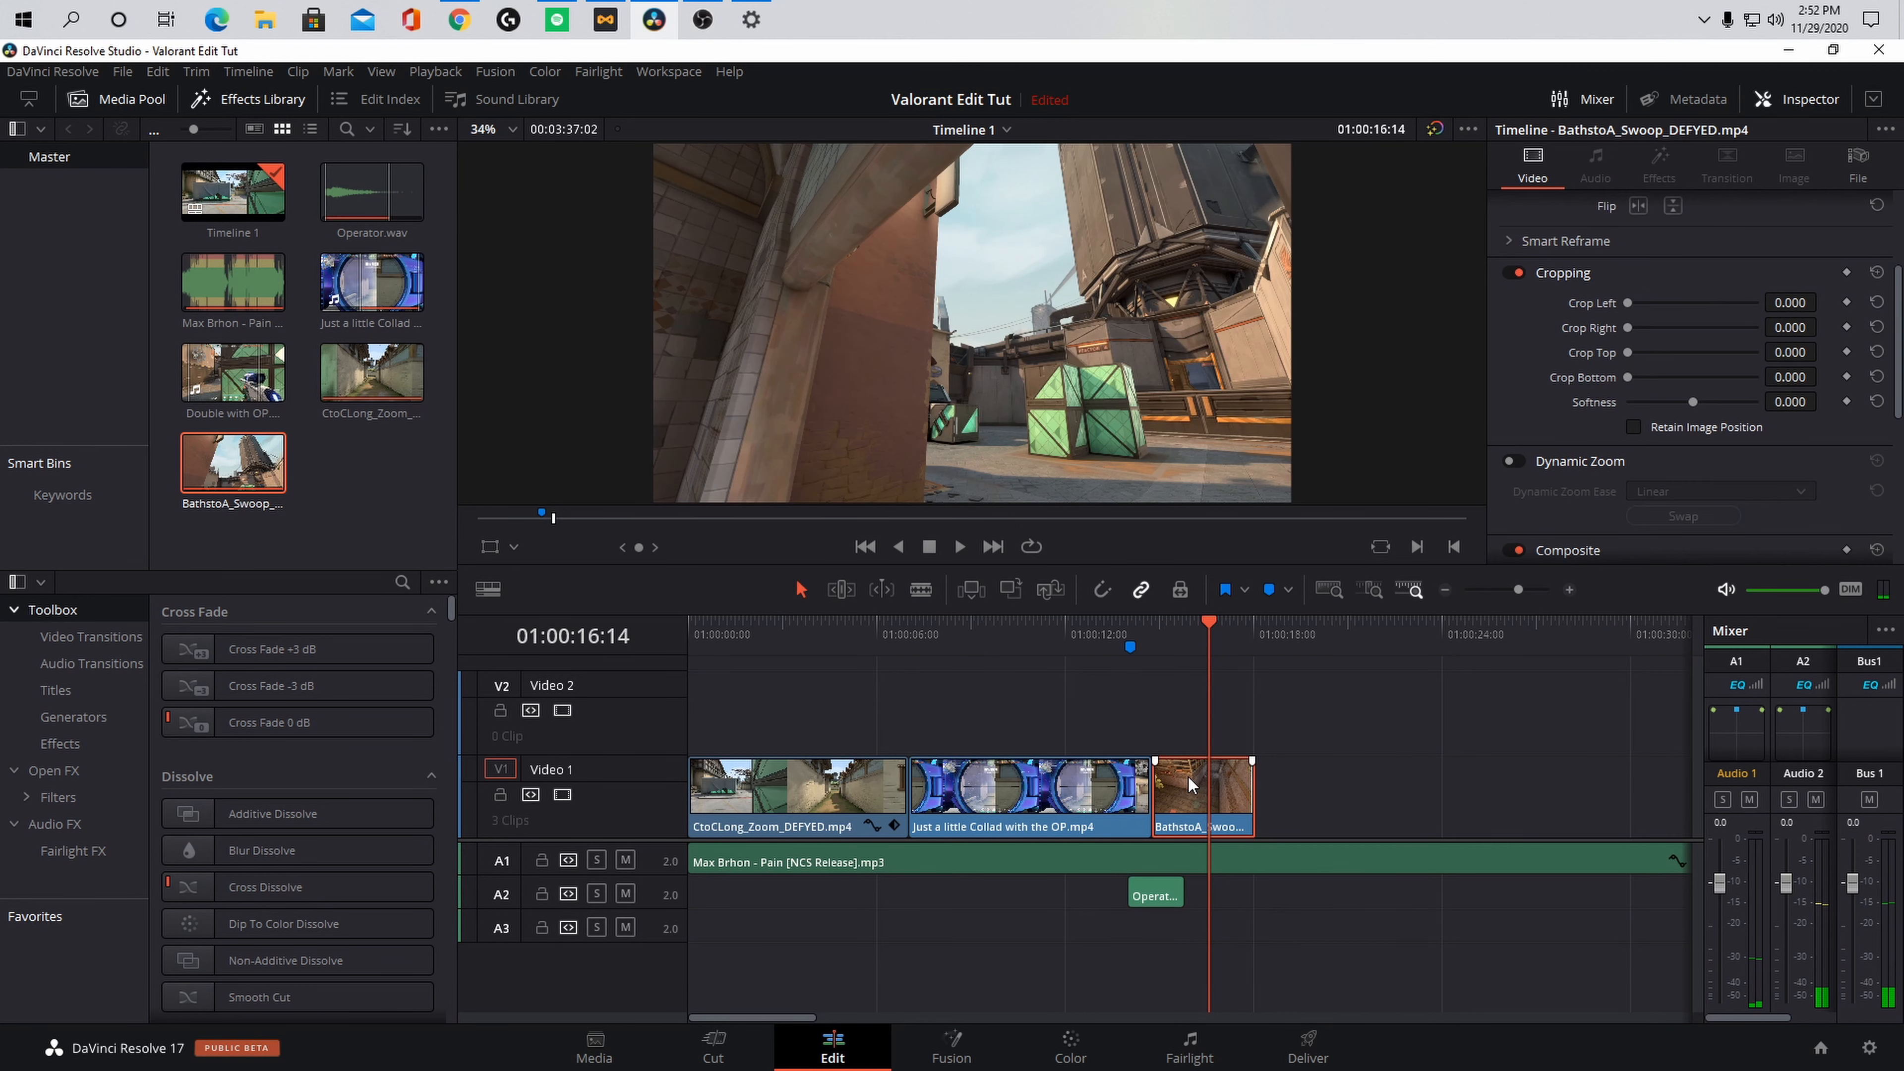
left_click(1788, 353)
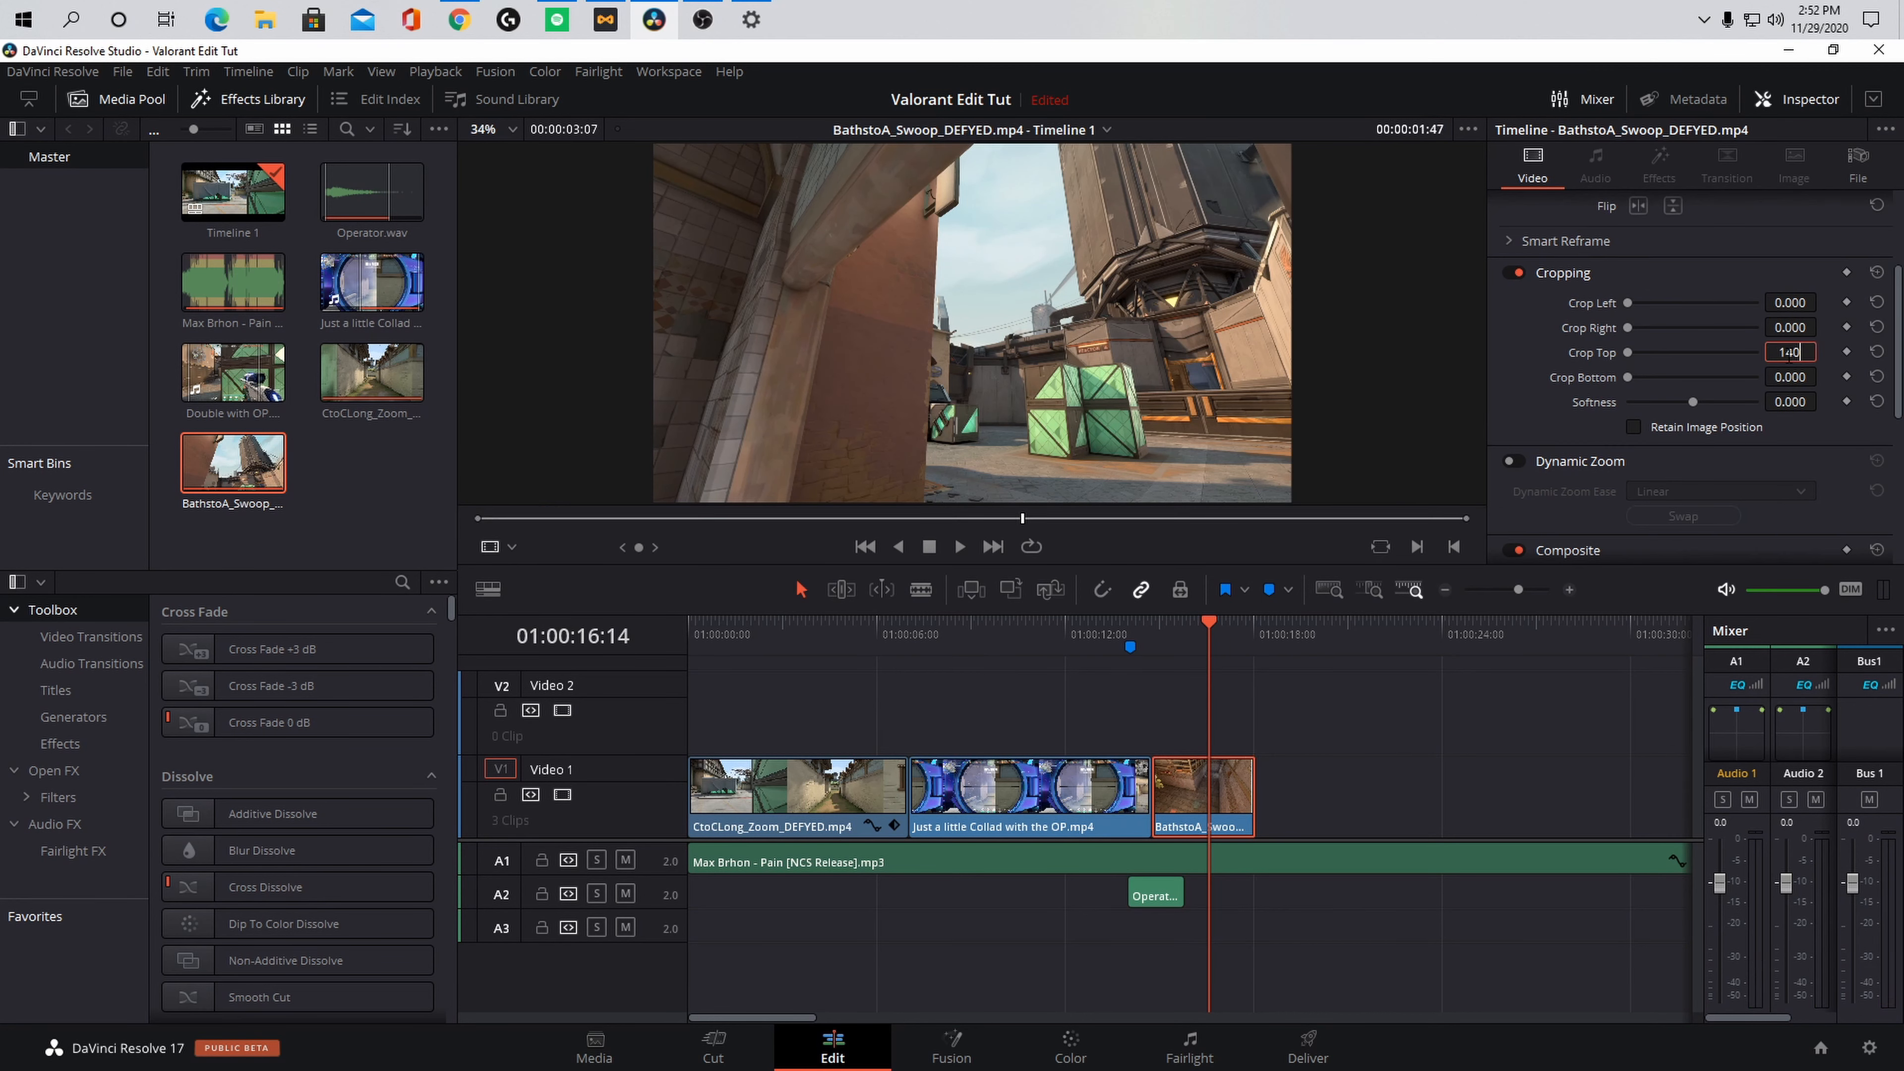
key("Return")
left_click(1803, 376)
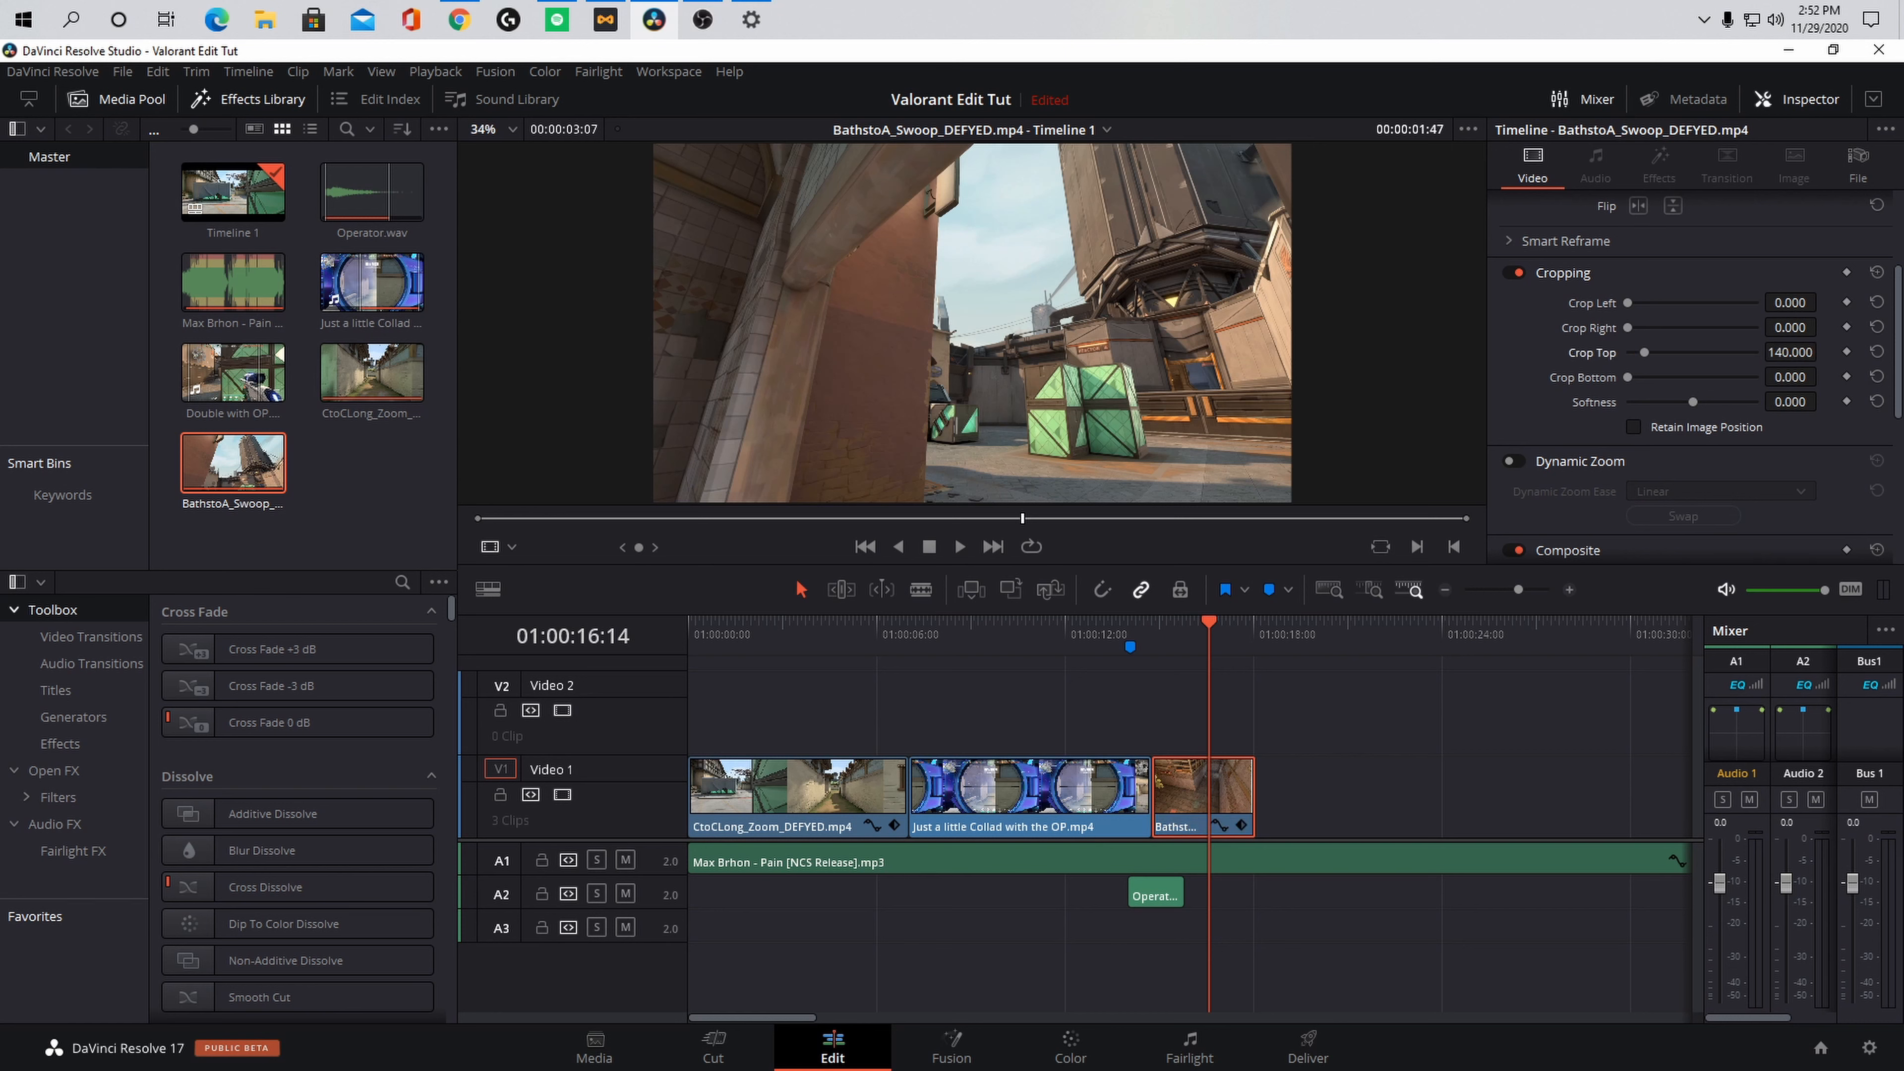
type("140")
key("Return")
left_click(1213, 629)
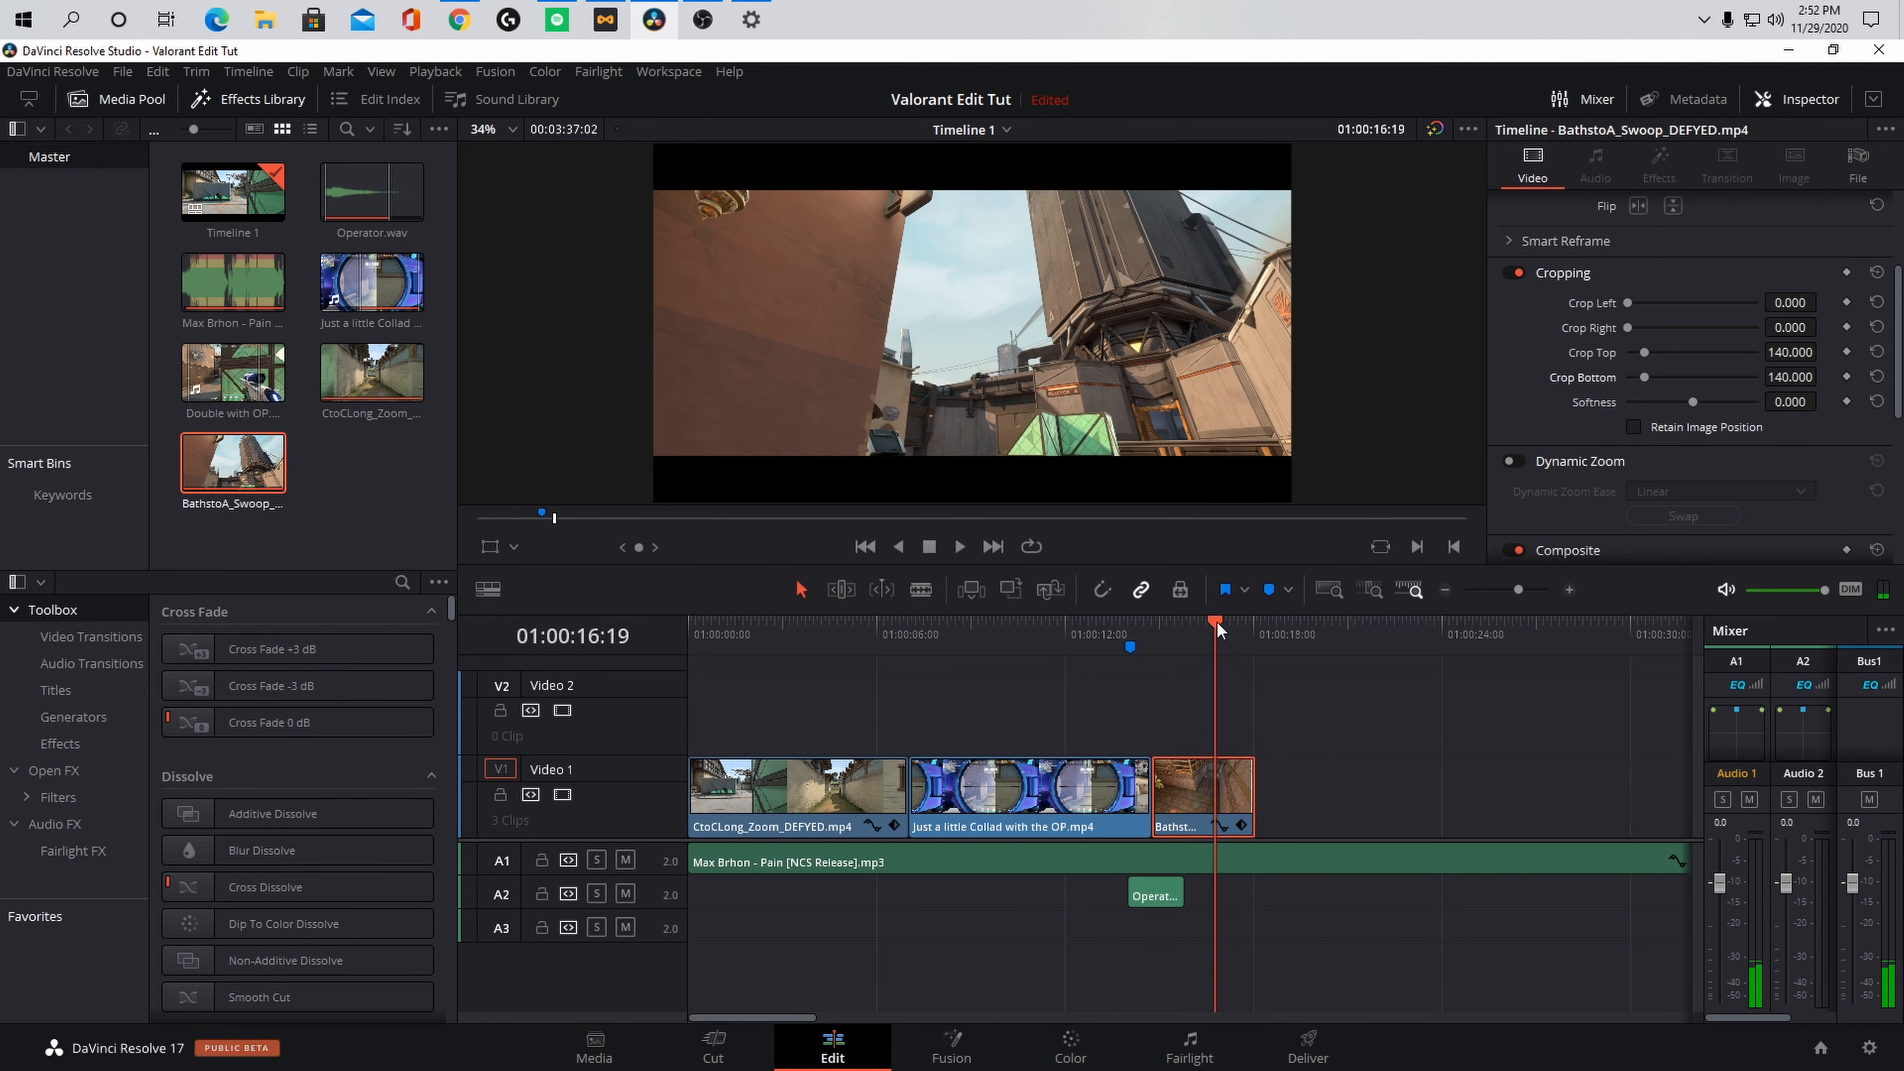
Step: Apply Dehaze with Shadow 35 to the BathstoA_Swoop_DEFYED.mp4 clip on the Color page and return to the Edit page
double_click(1187, 770)
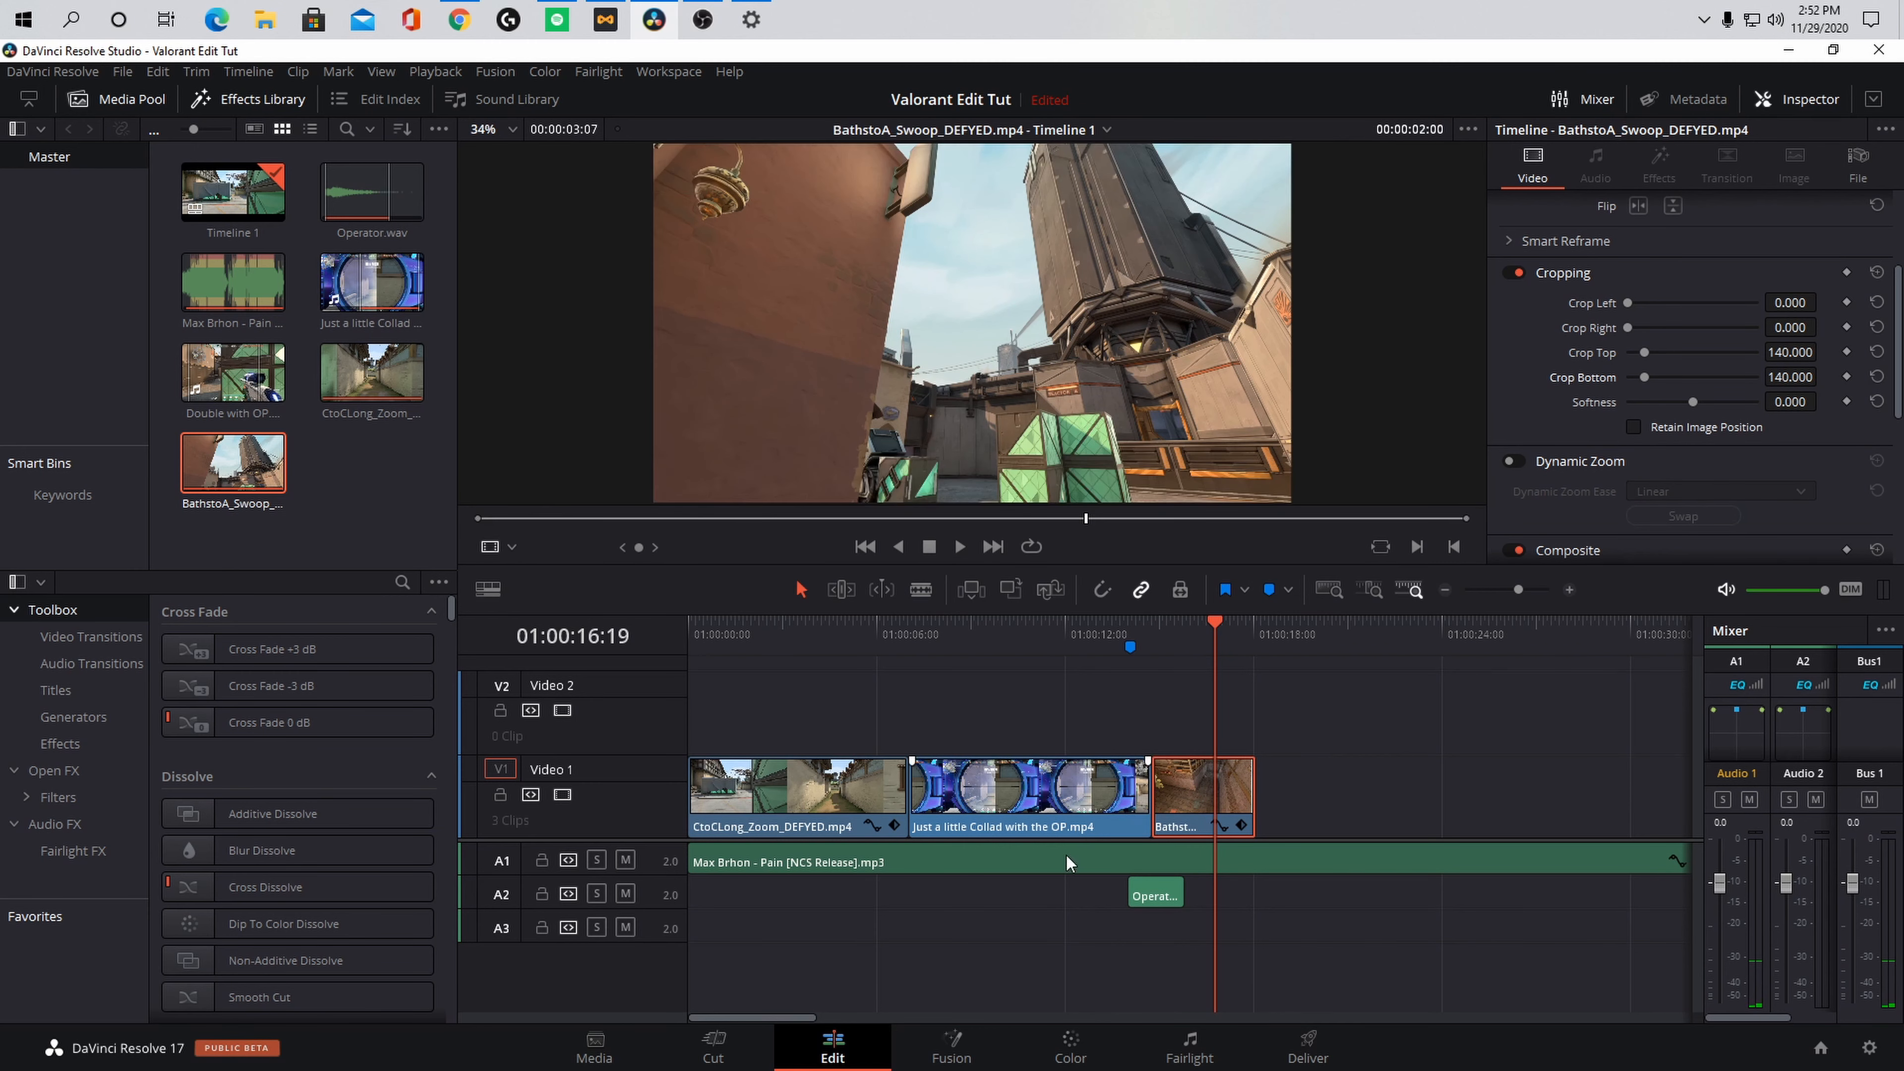
left_click(1072, 1045)
left_click_drag(1605, 408, 1131, 250)
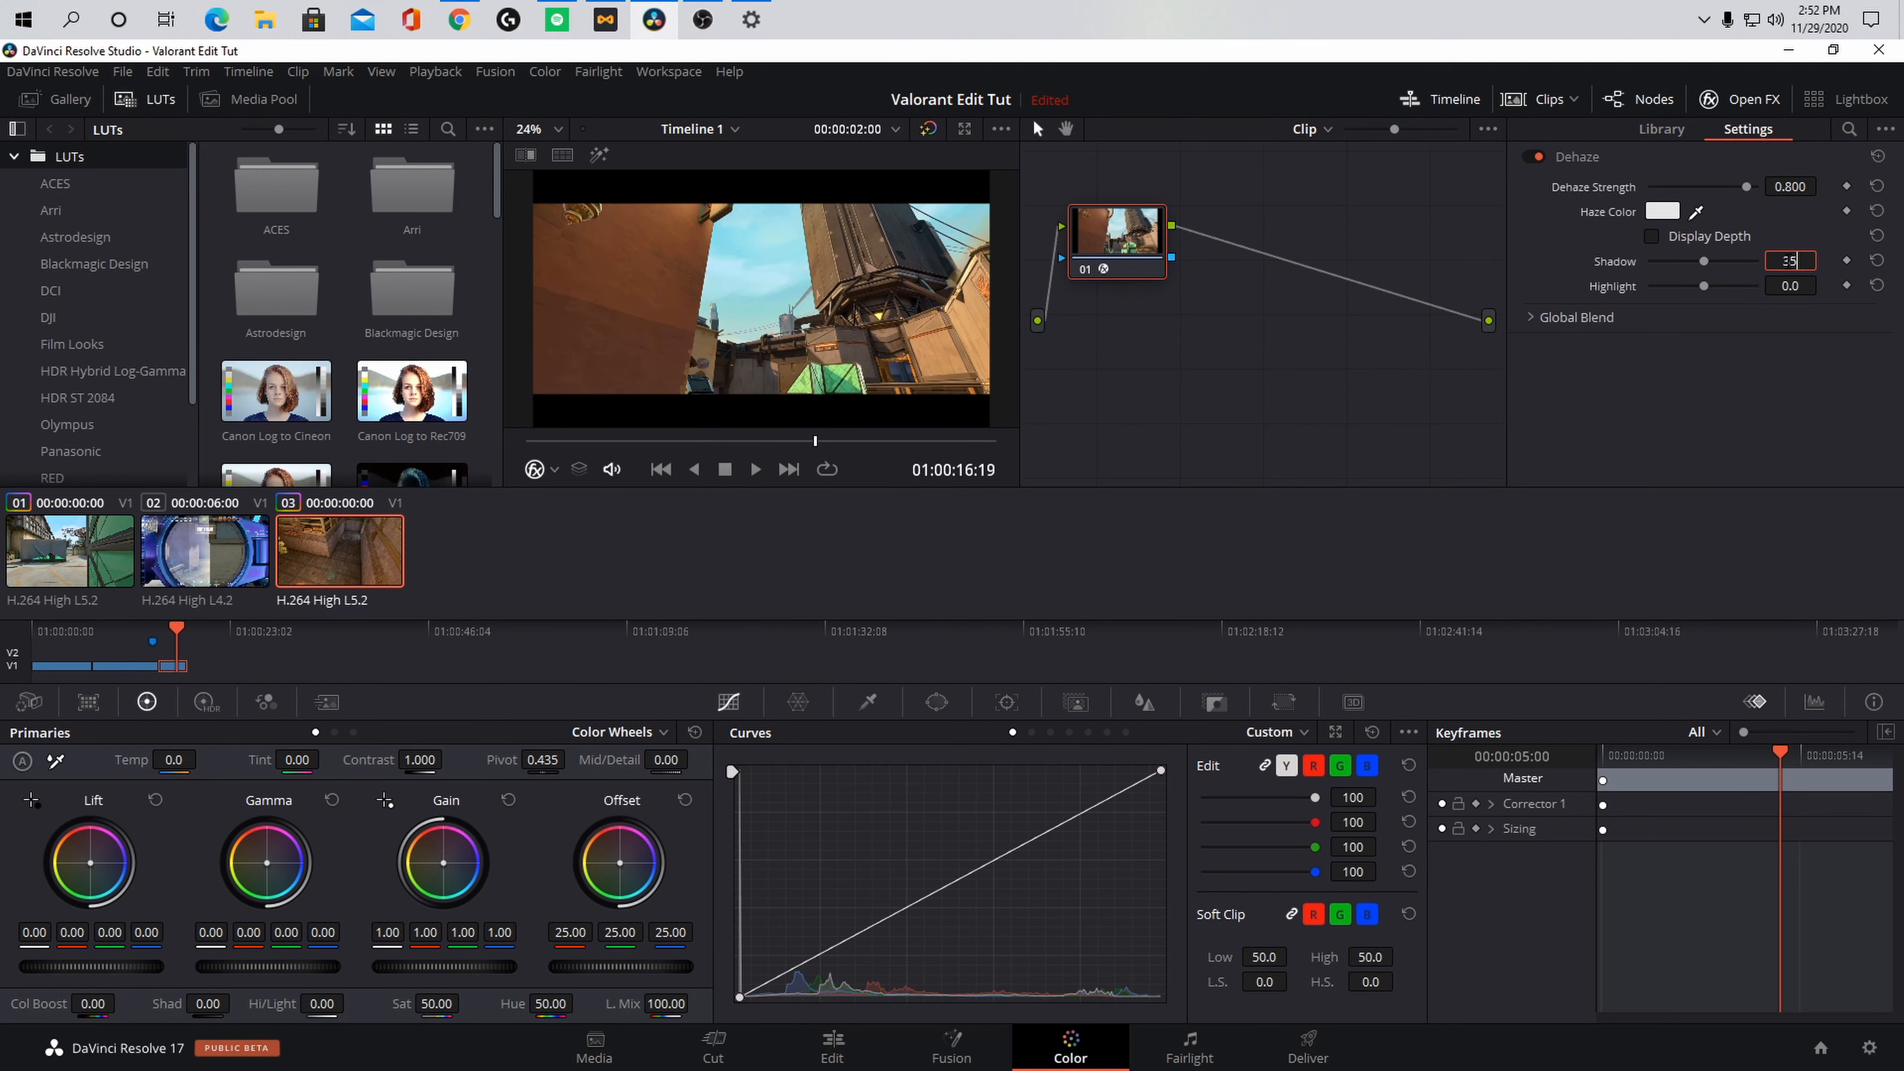
key("Return")
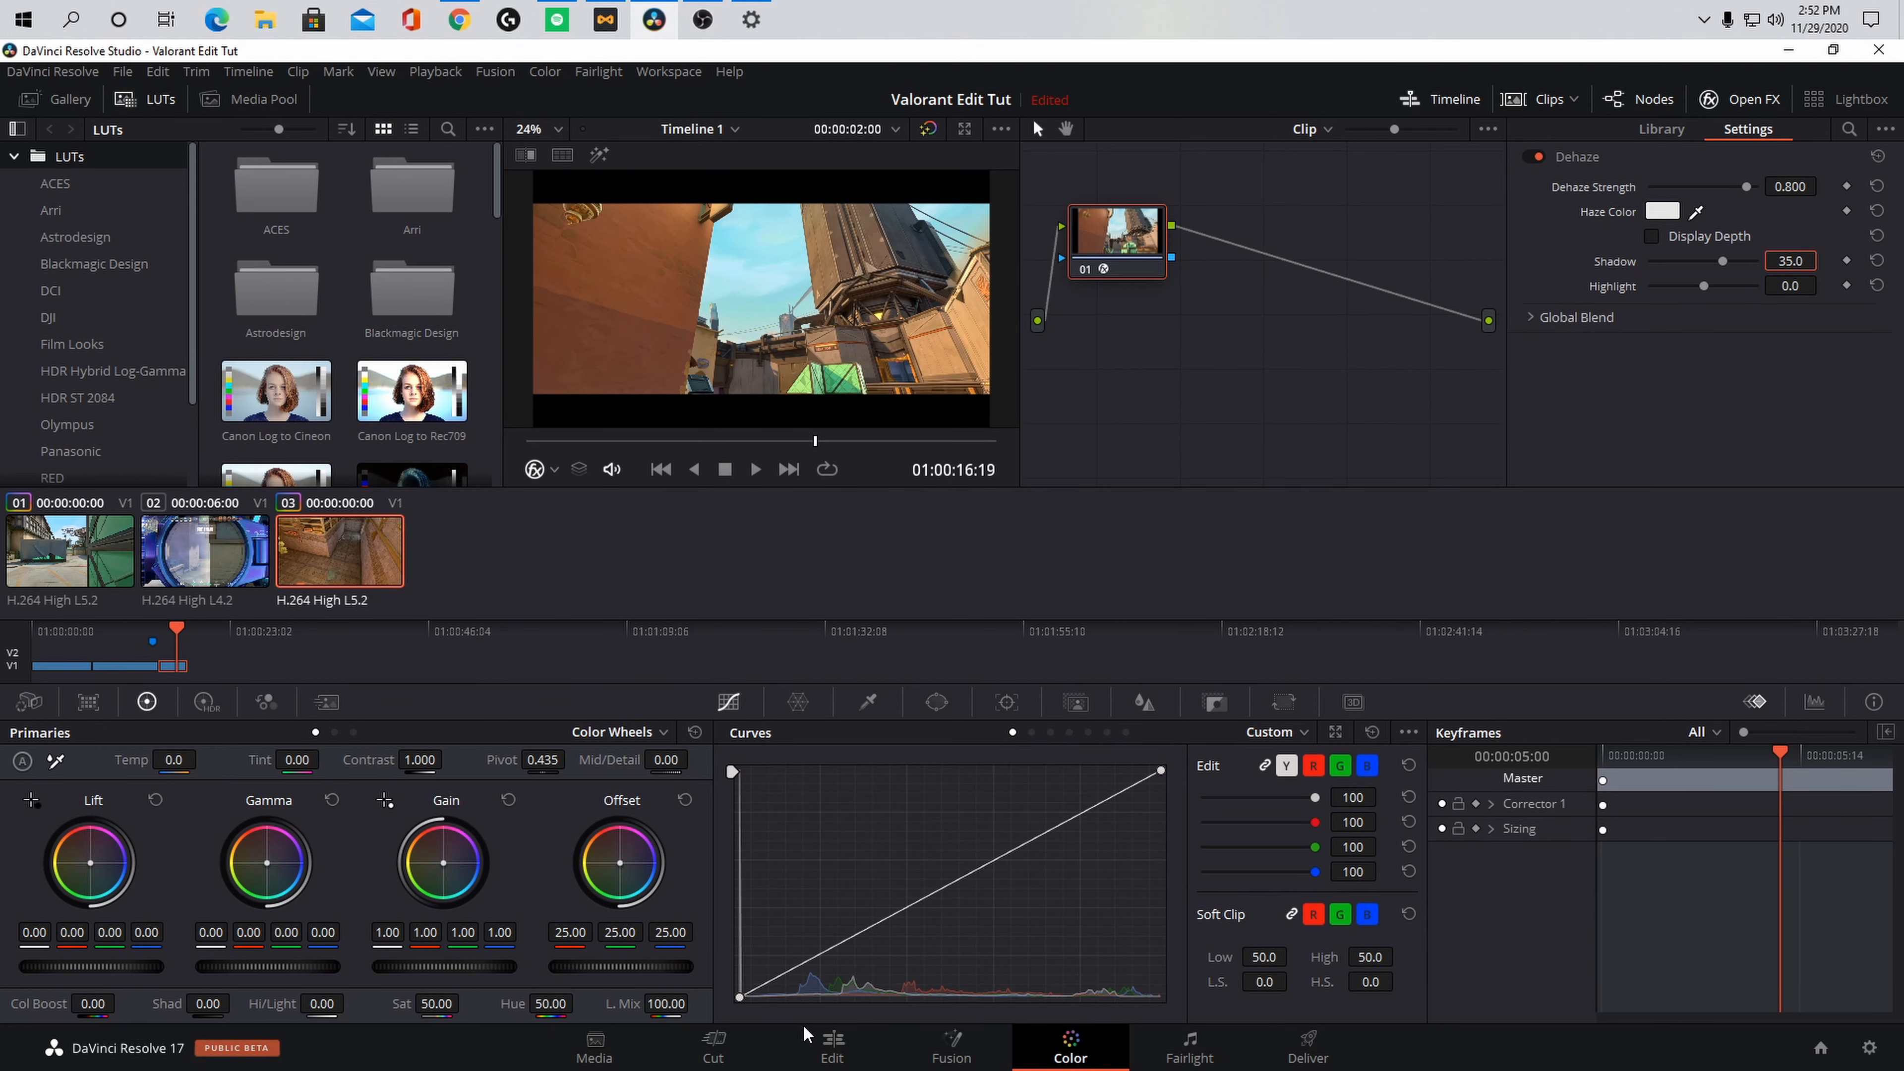
left_click(808, 1038)
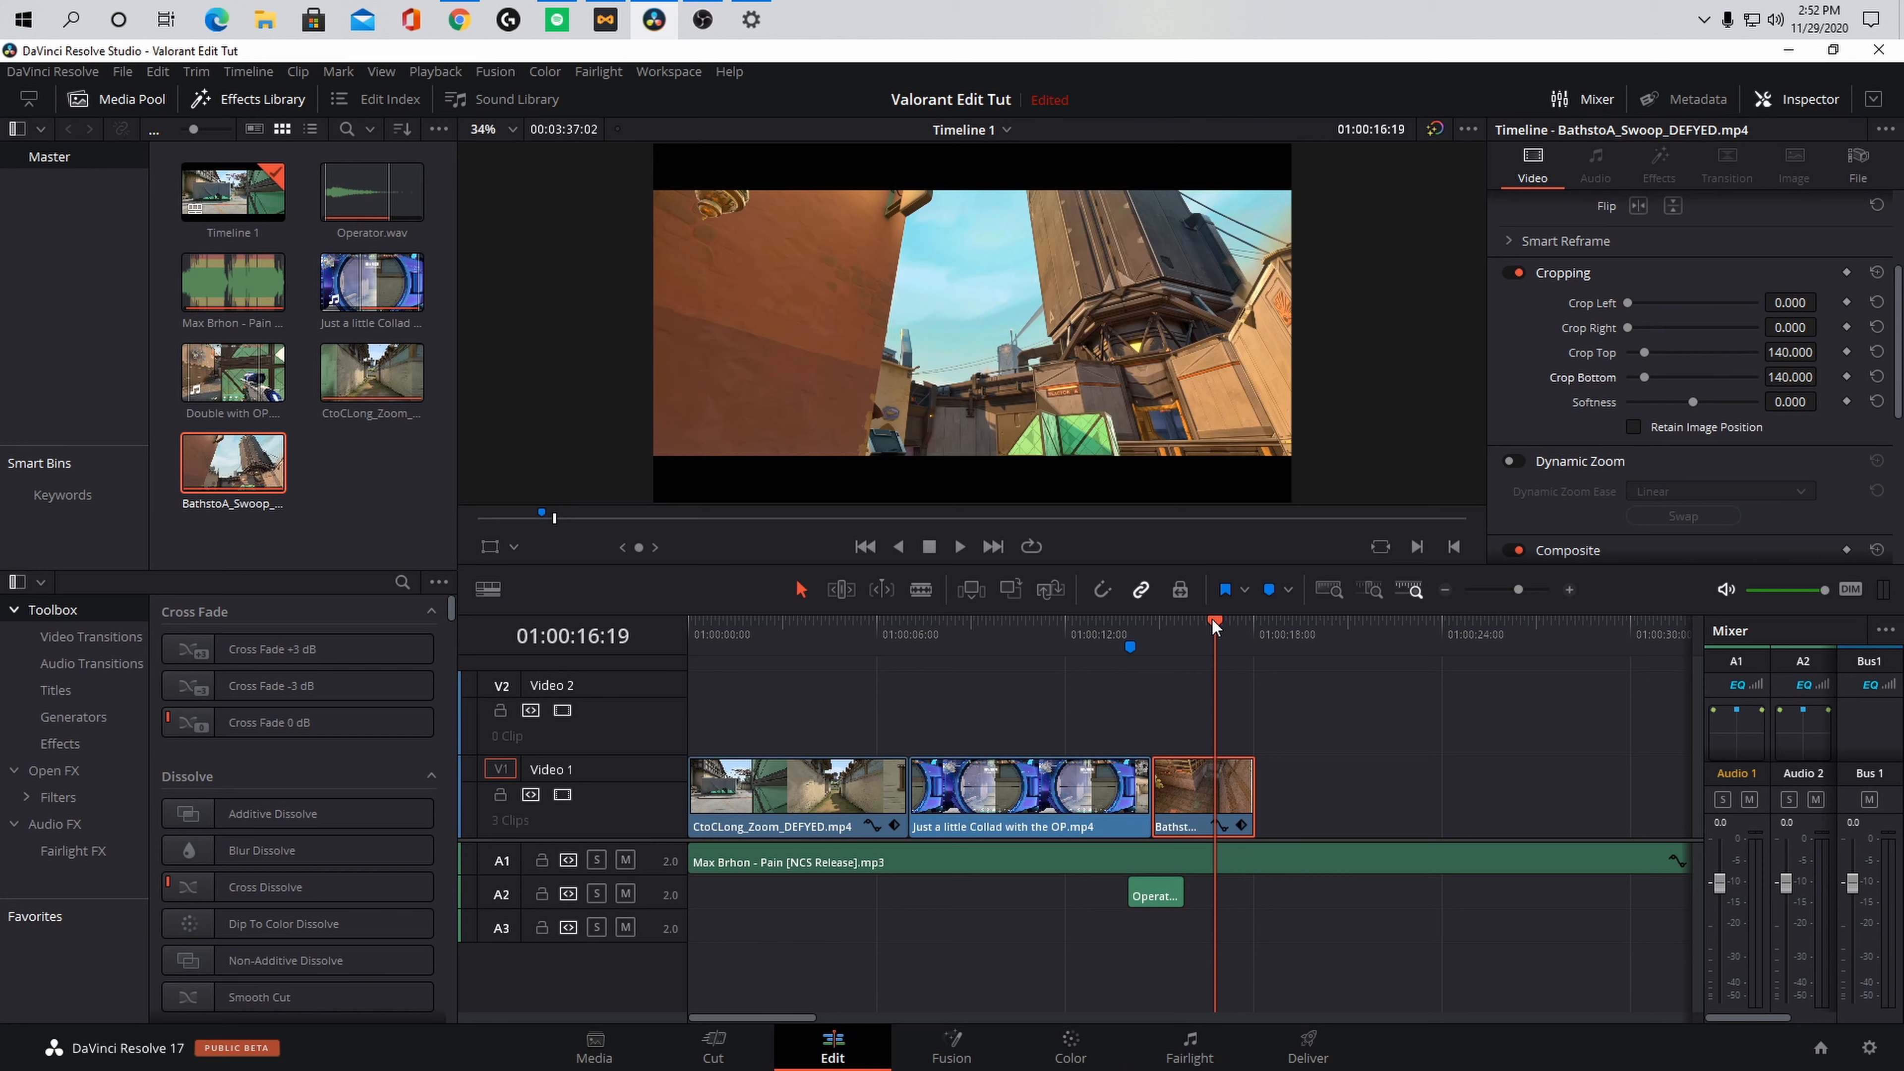
Step: Place Double with OP.mp4 on Video 2 after the BathstoA_Swoop_DEFYED.mp4 clip and unlink its video and audio
left_click_drag(1214, 624, 1227, 624)
left_click(342, 457)
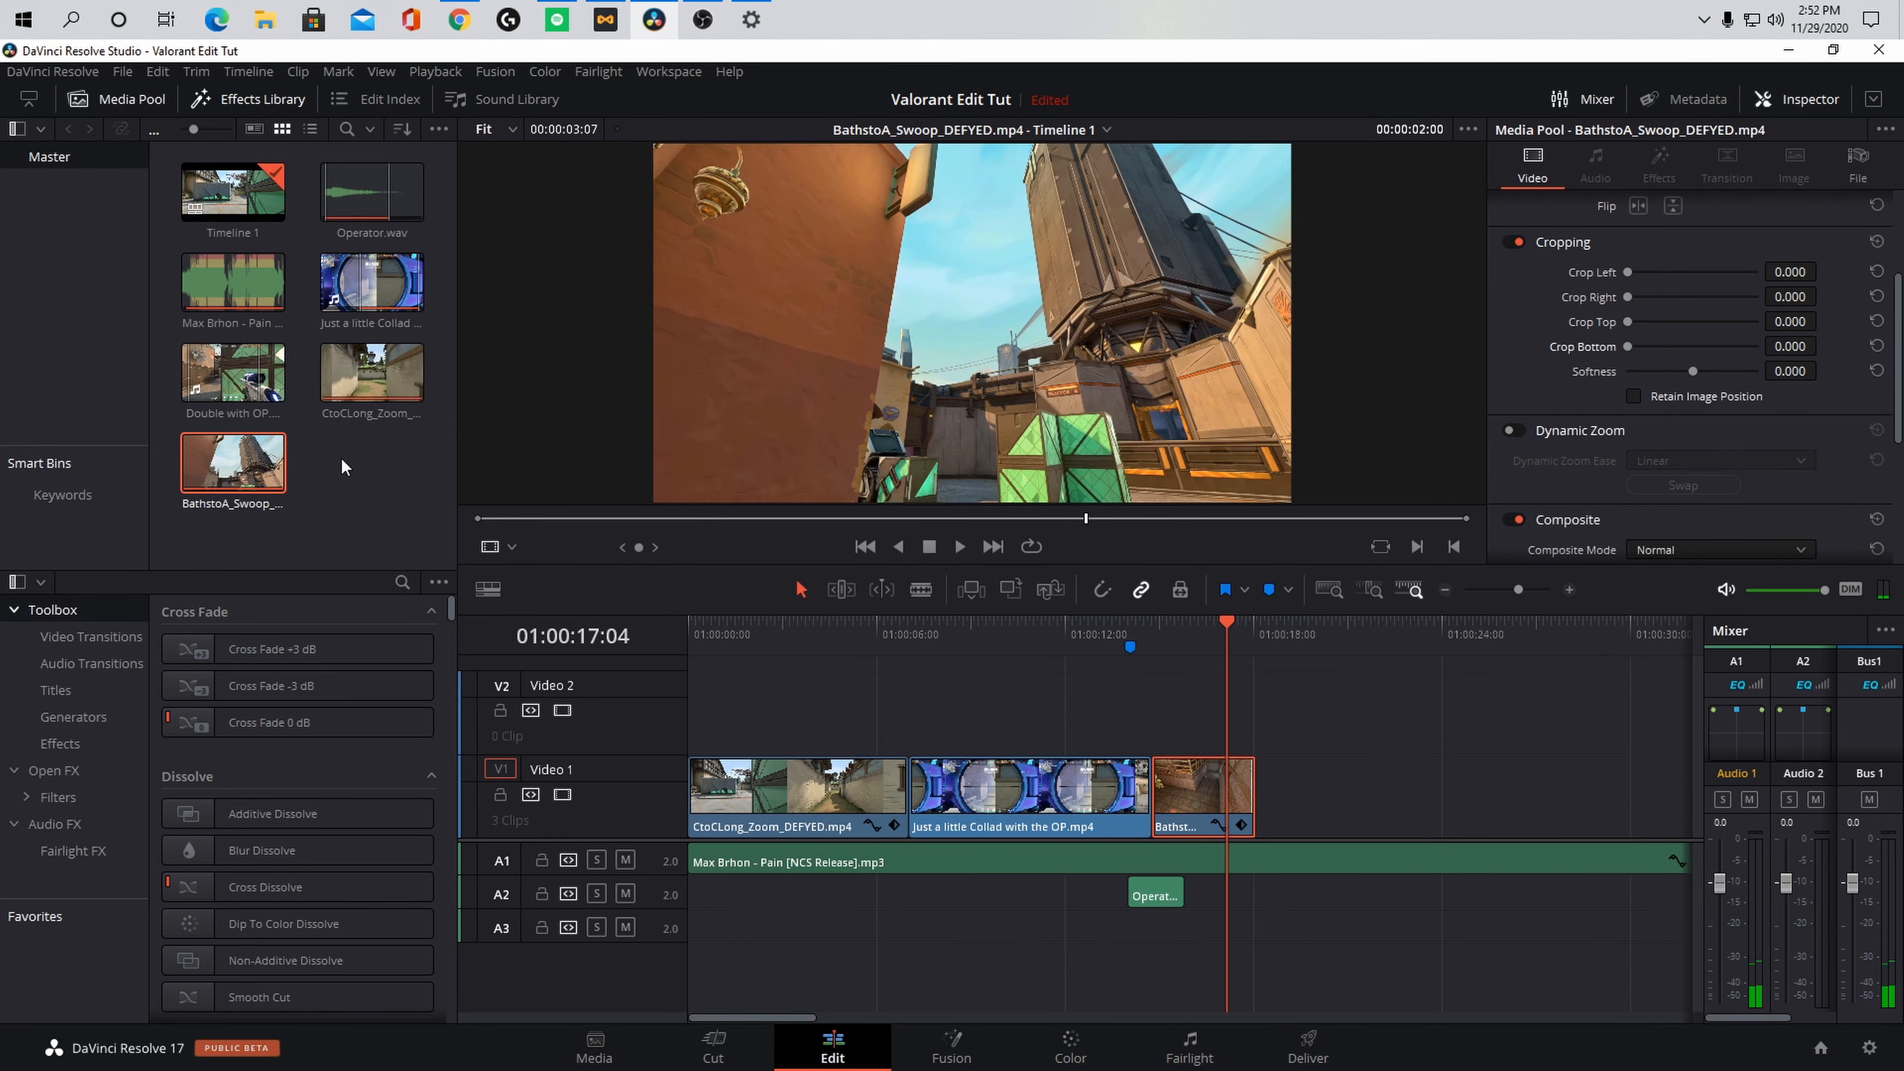
double_click(223, 383)
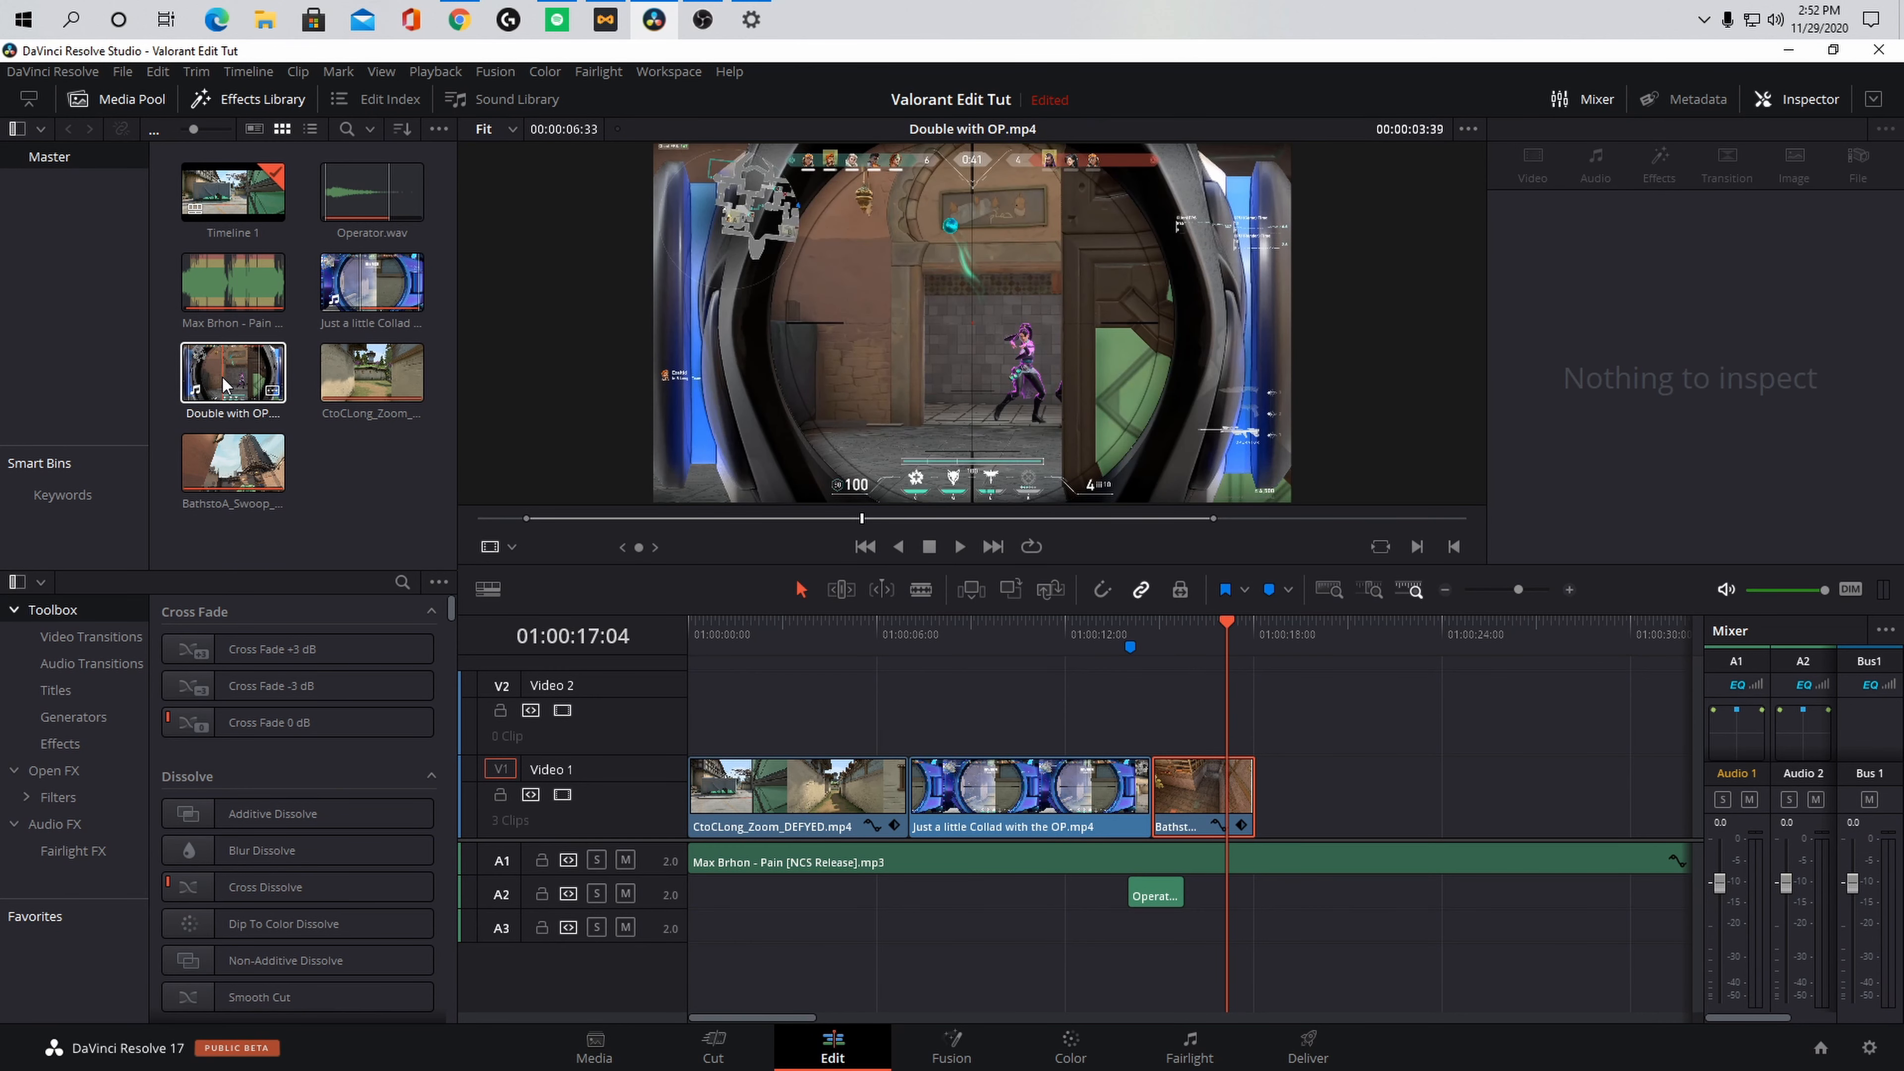
left_click_drag(222, 375, 1308, 721)
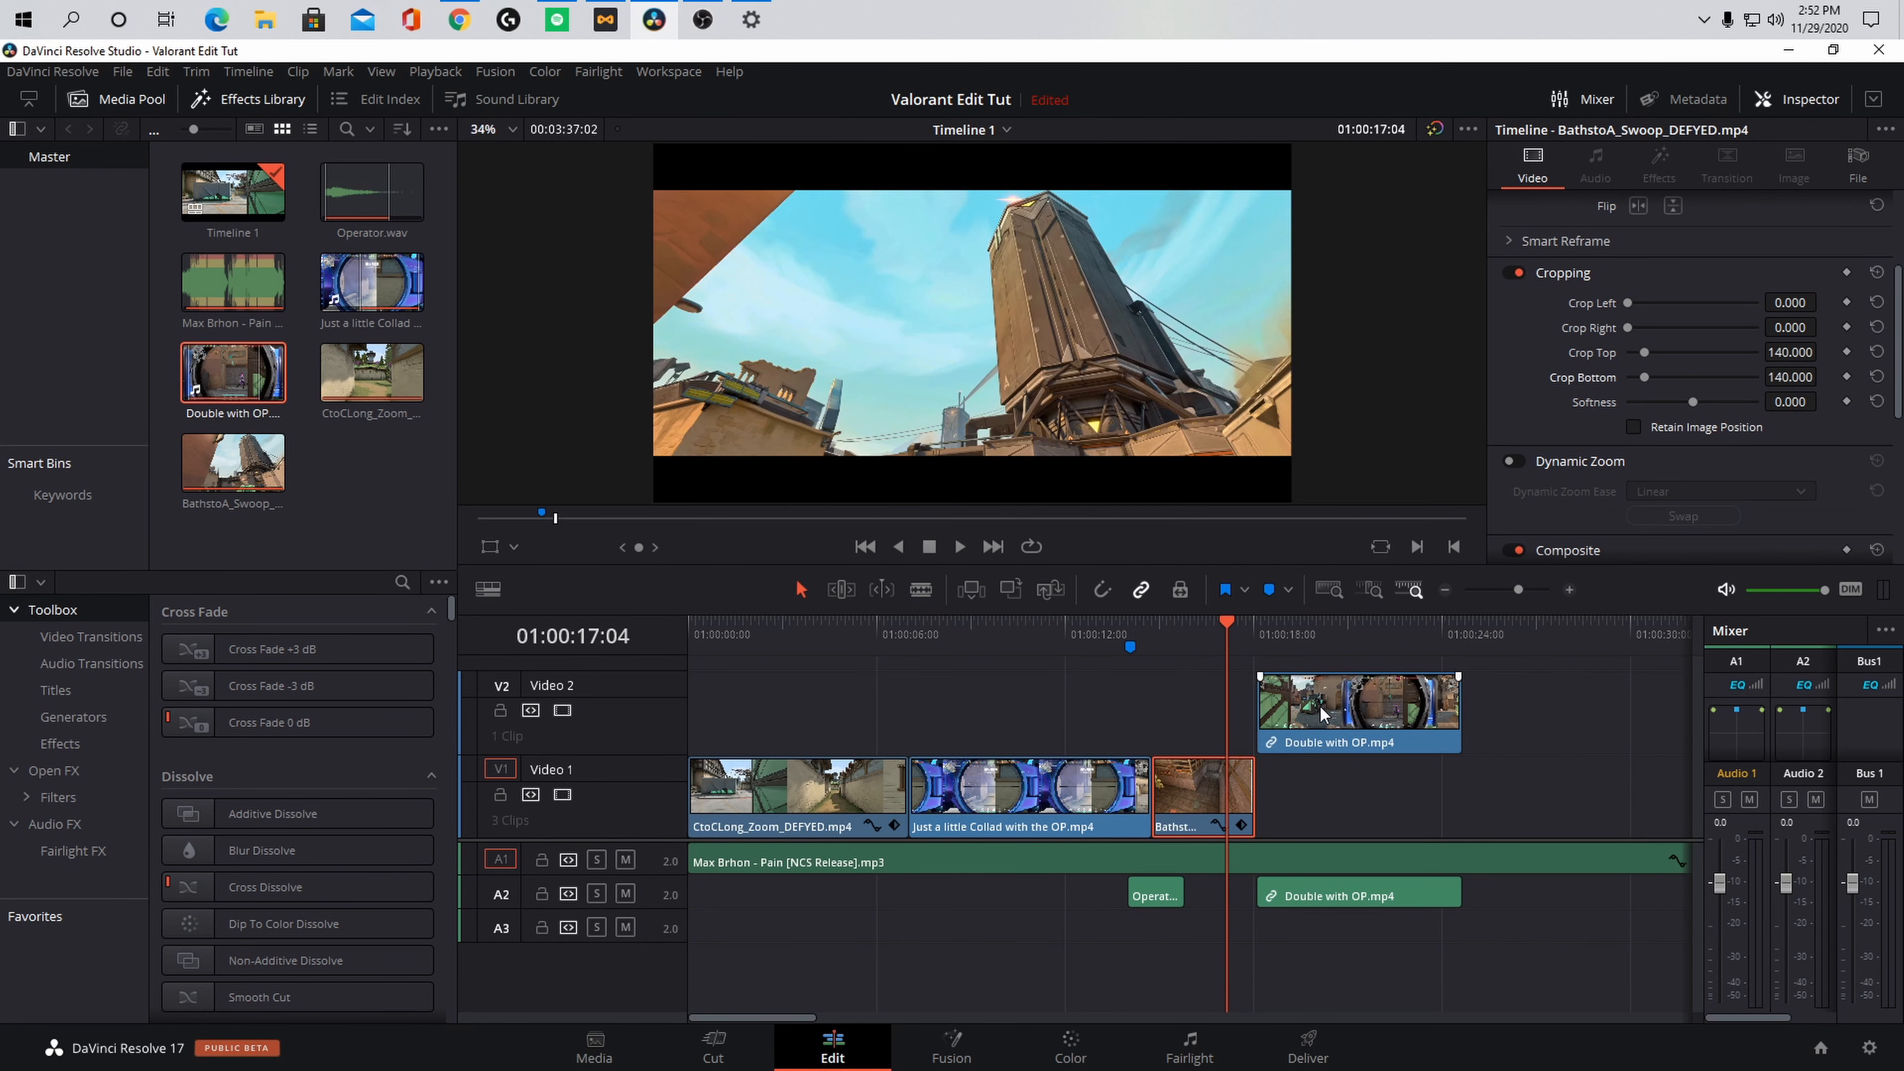
left_click(1327, 725)
right_click(1328, 725)
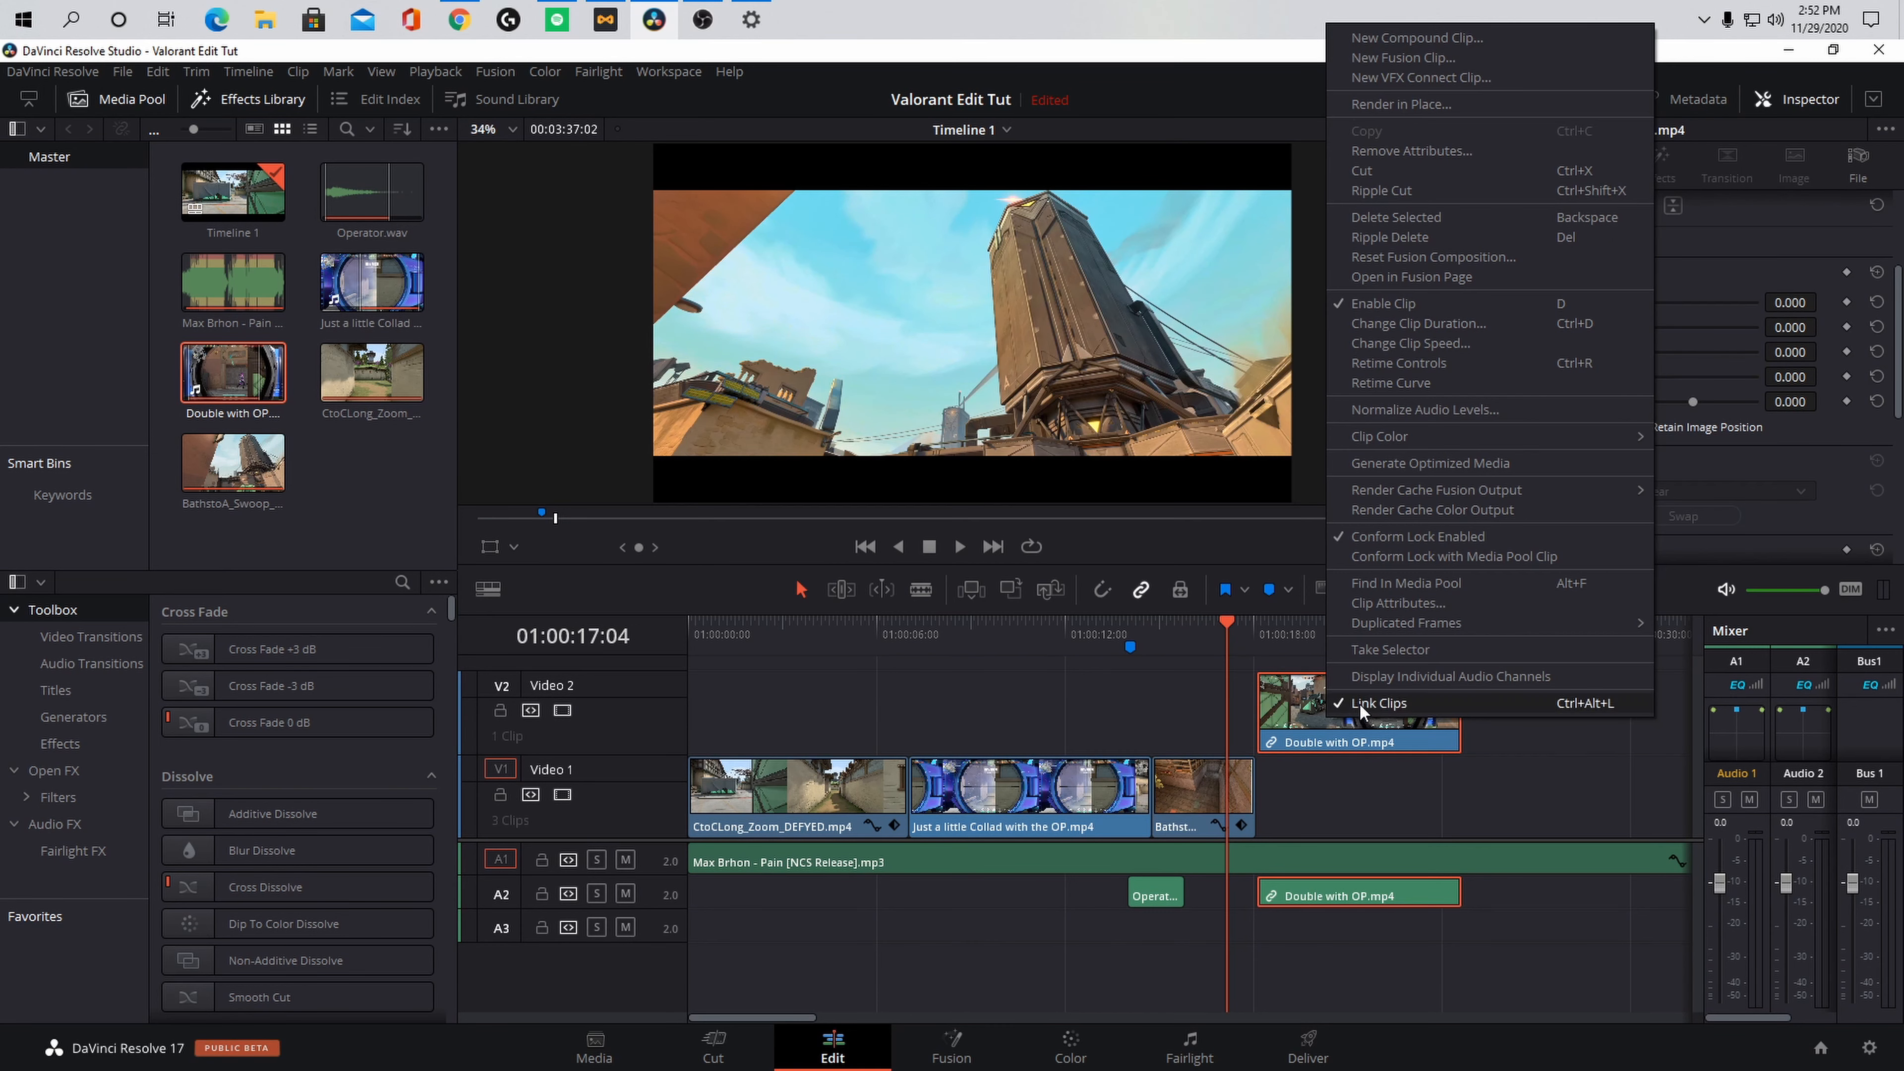
left_click(1378, 702)
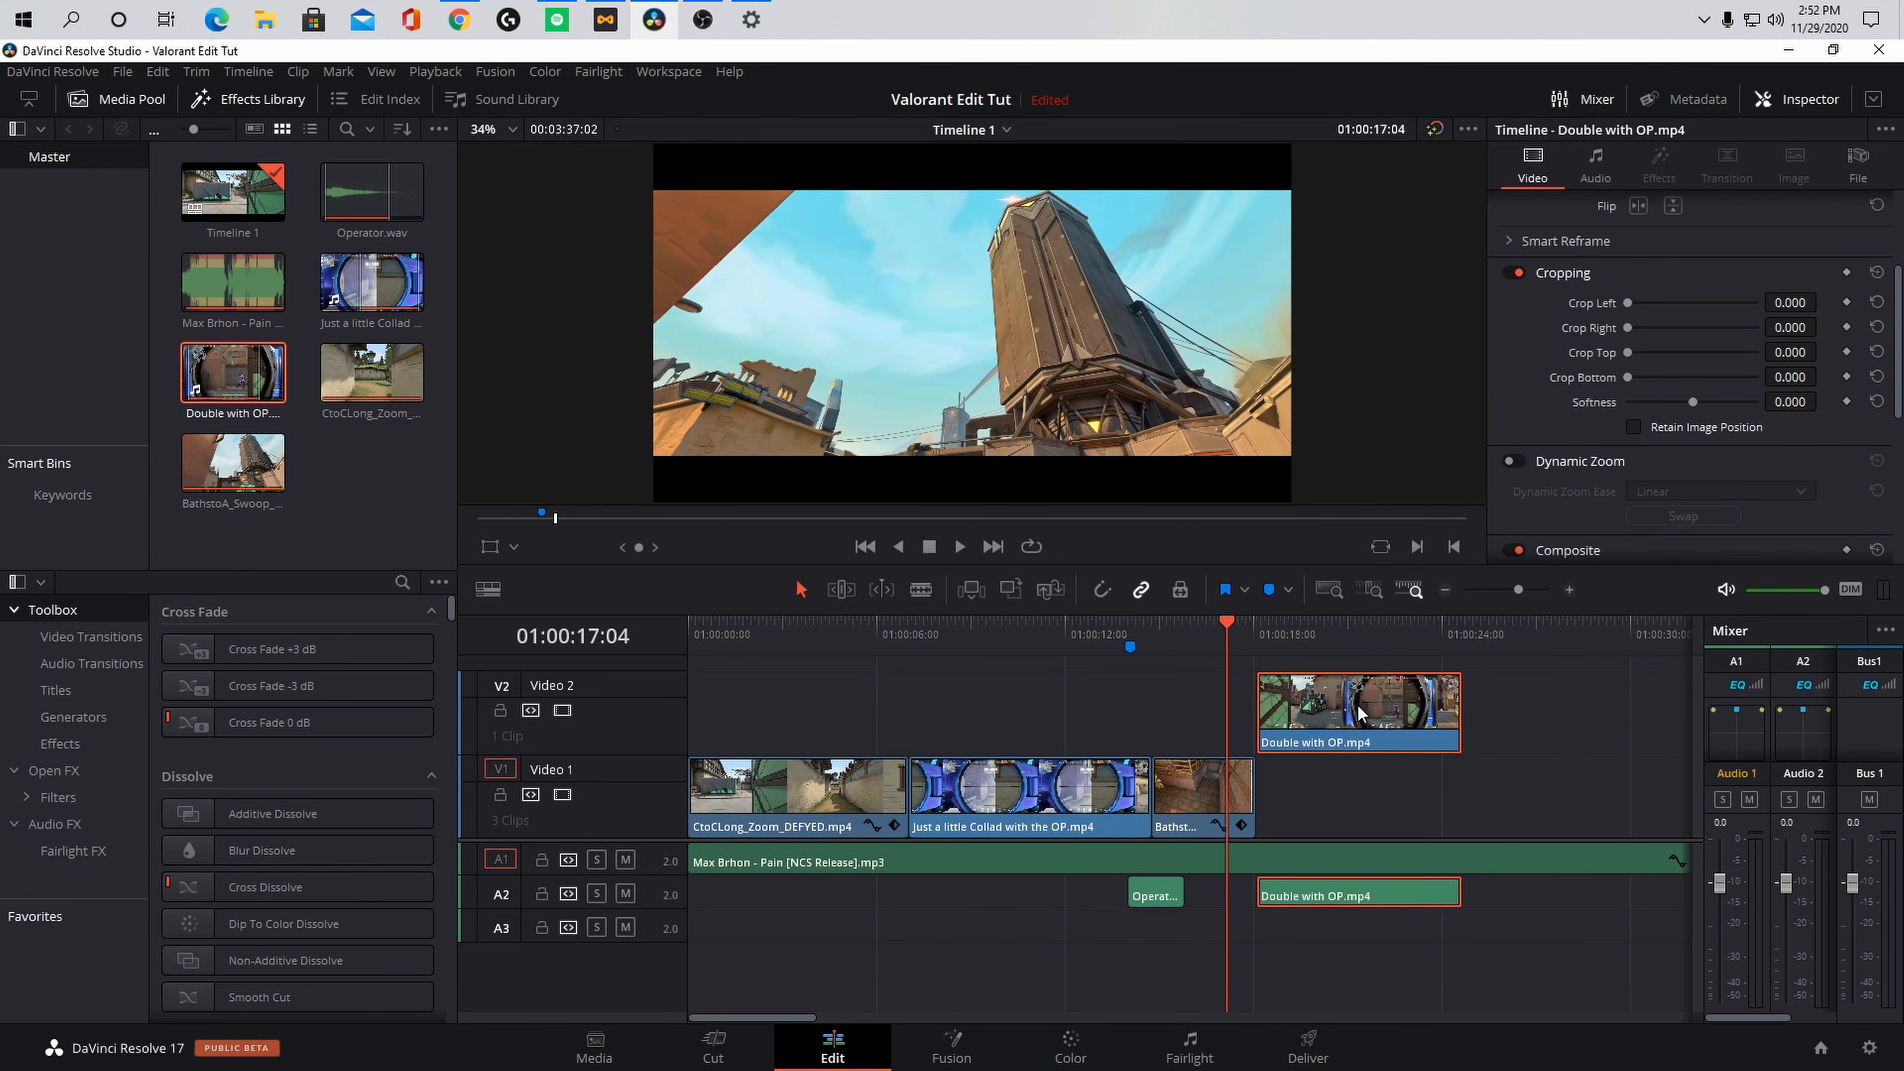
left_click(1569, 738)
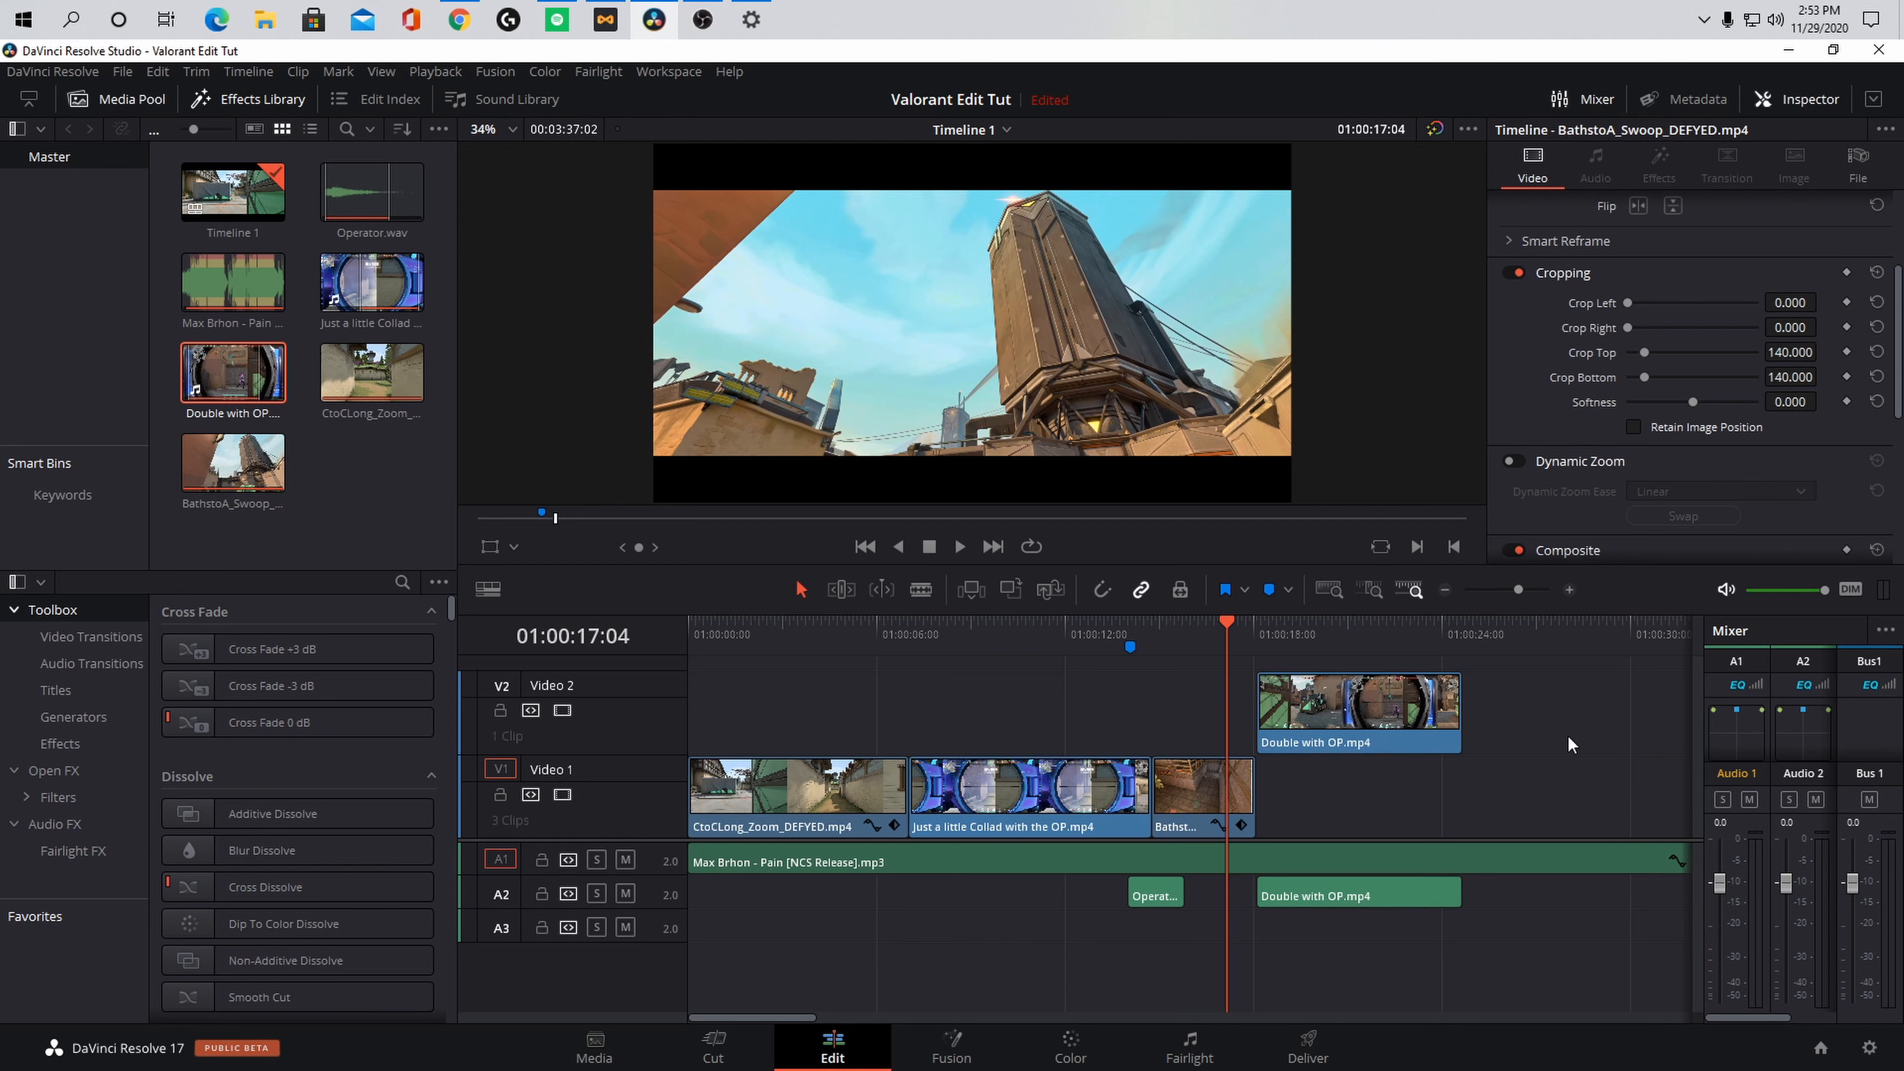
Step: Delete the unlinked Double with OP.mp4 audio and move its video onto Video 1 directly after the BathstoA_Swoop_DEFYED.mp4 clip
left_click_drag(1330, 720, 1371, 720)
left_click_drag(1318, 896, 1387, 896)
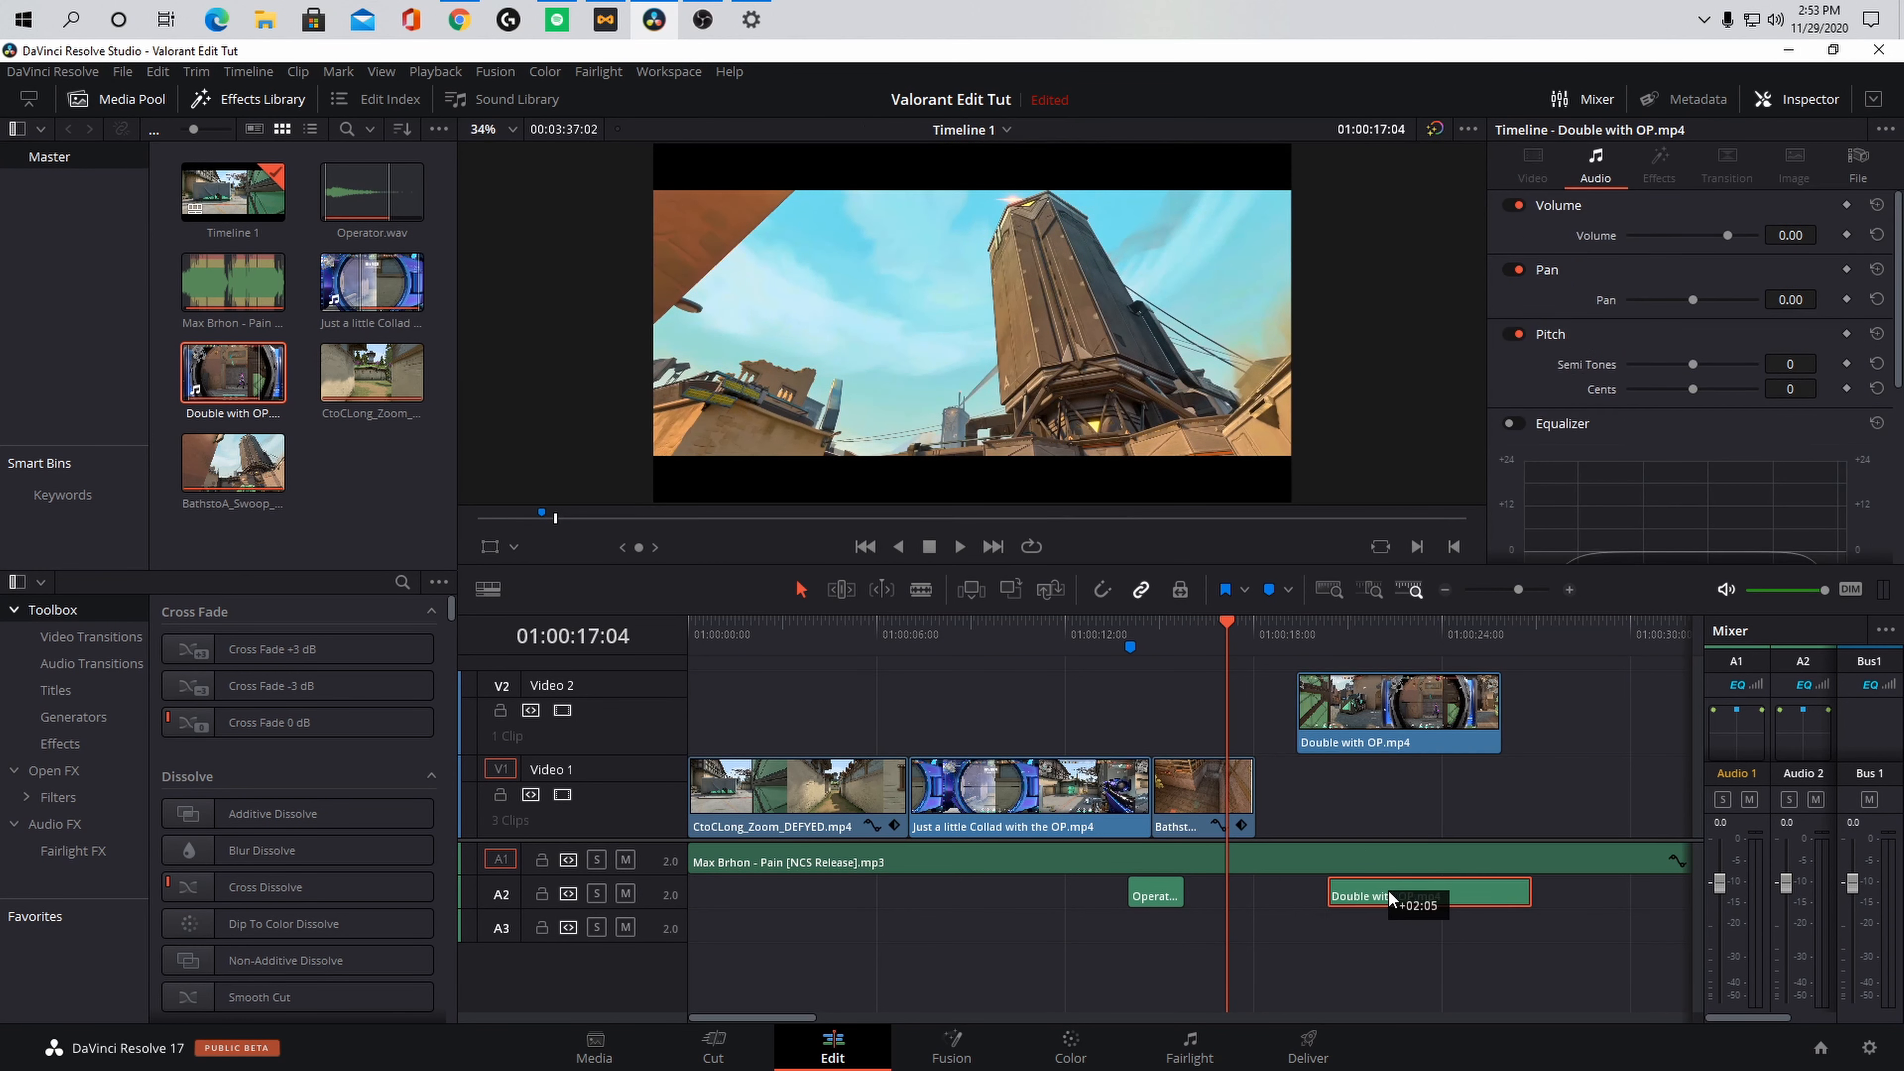
key("Delete")
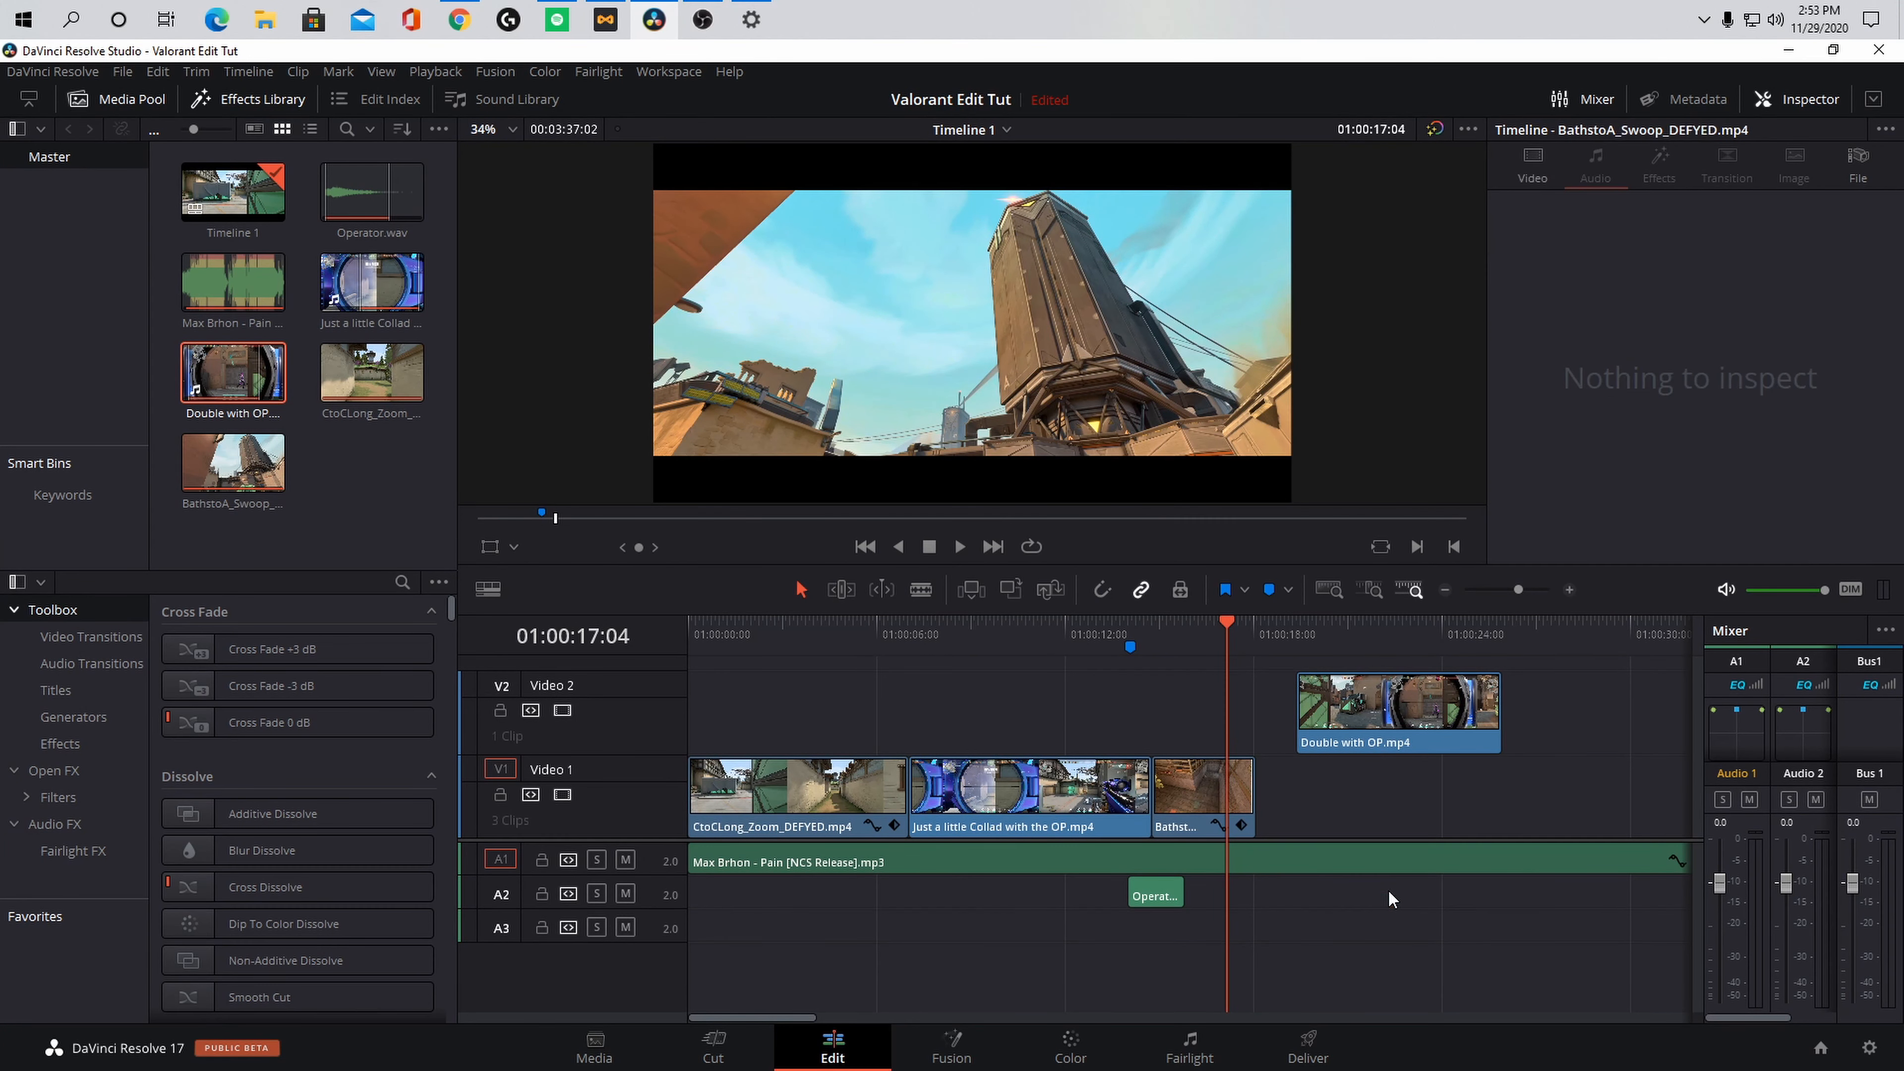
left_click_drag(1368, 724, 1328, 763)
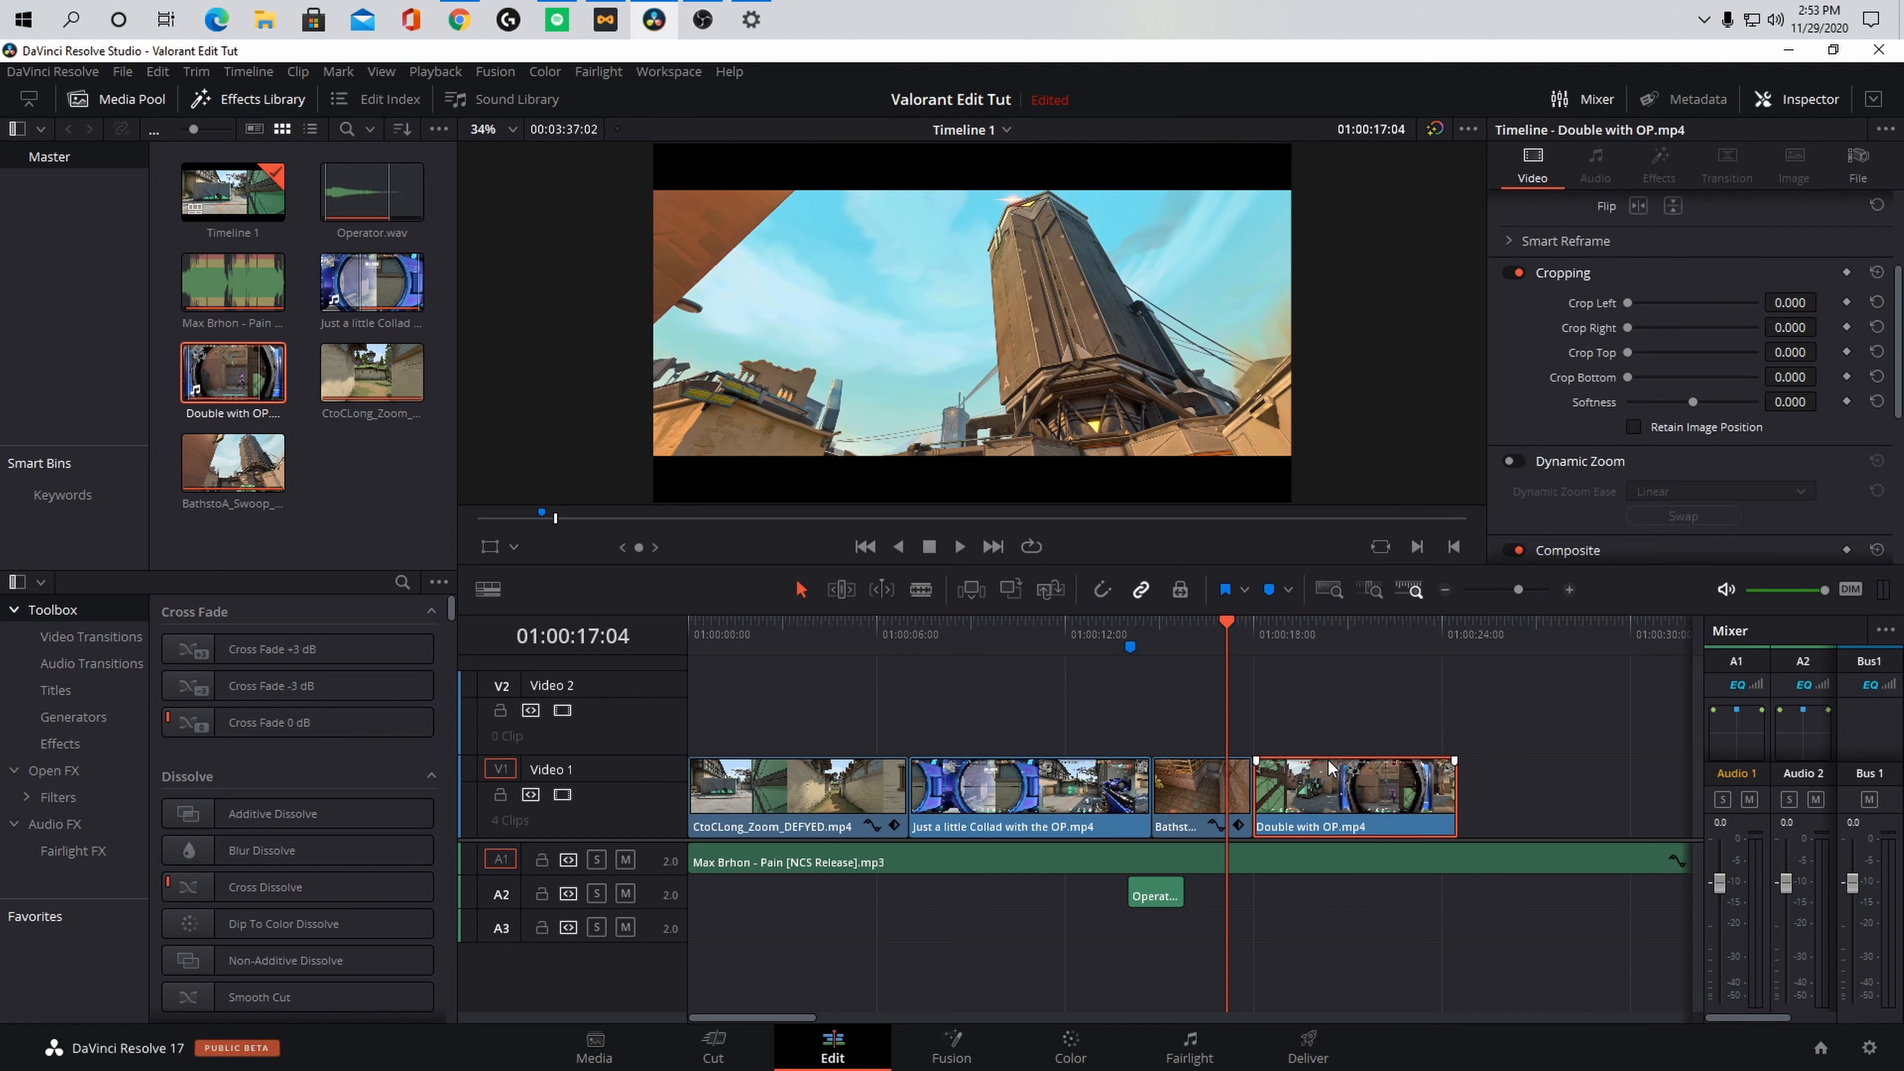
Step: Mark the gunshot in Double with OP.mp4 at 01:00:21:09 and paste a copy of the Operator.wav clip there on Audio 2
left_click(1166, 900)
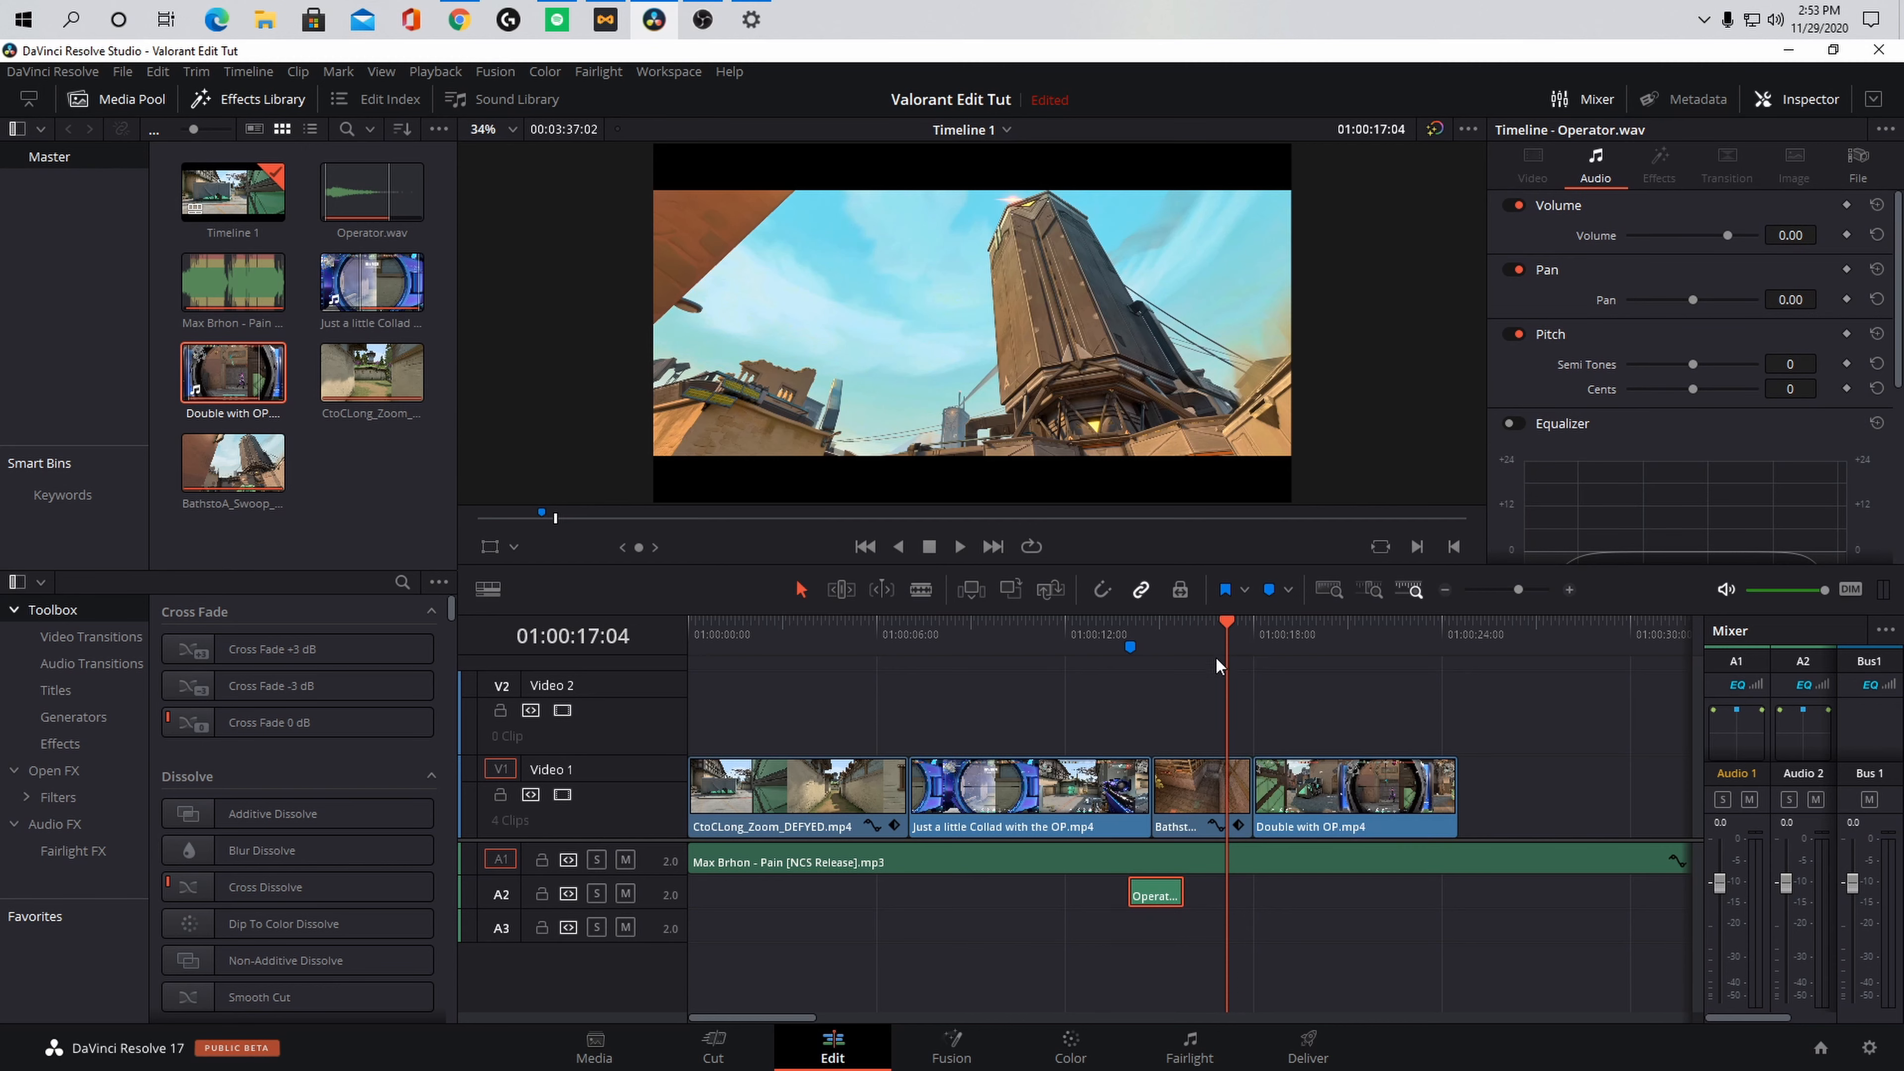
left_click_drag(1226, 622, 1359, 720)
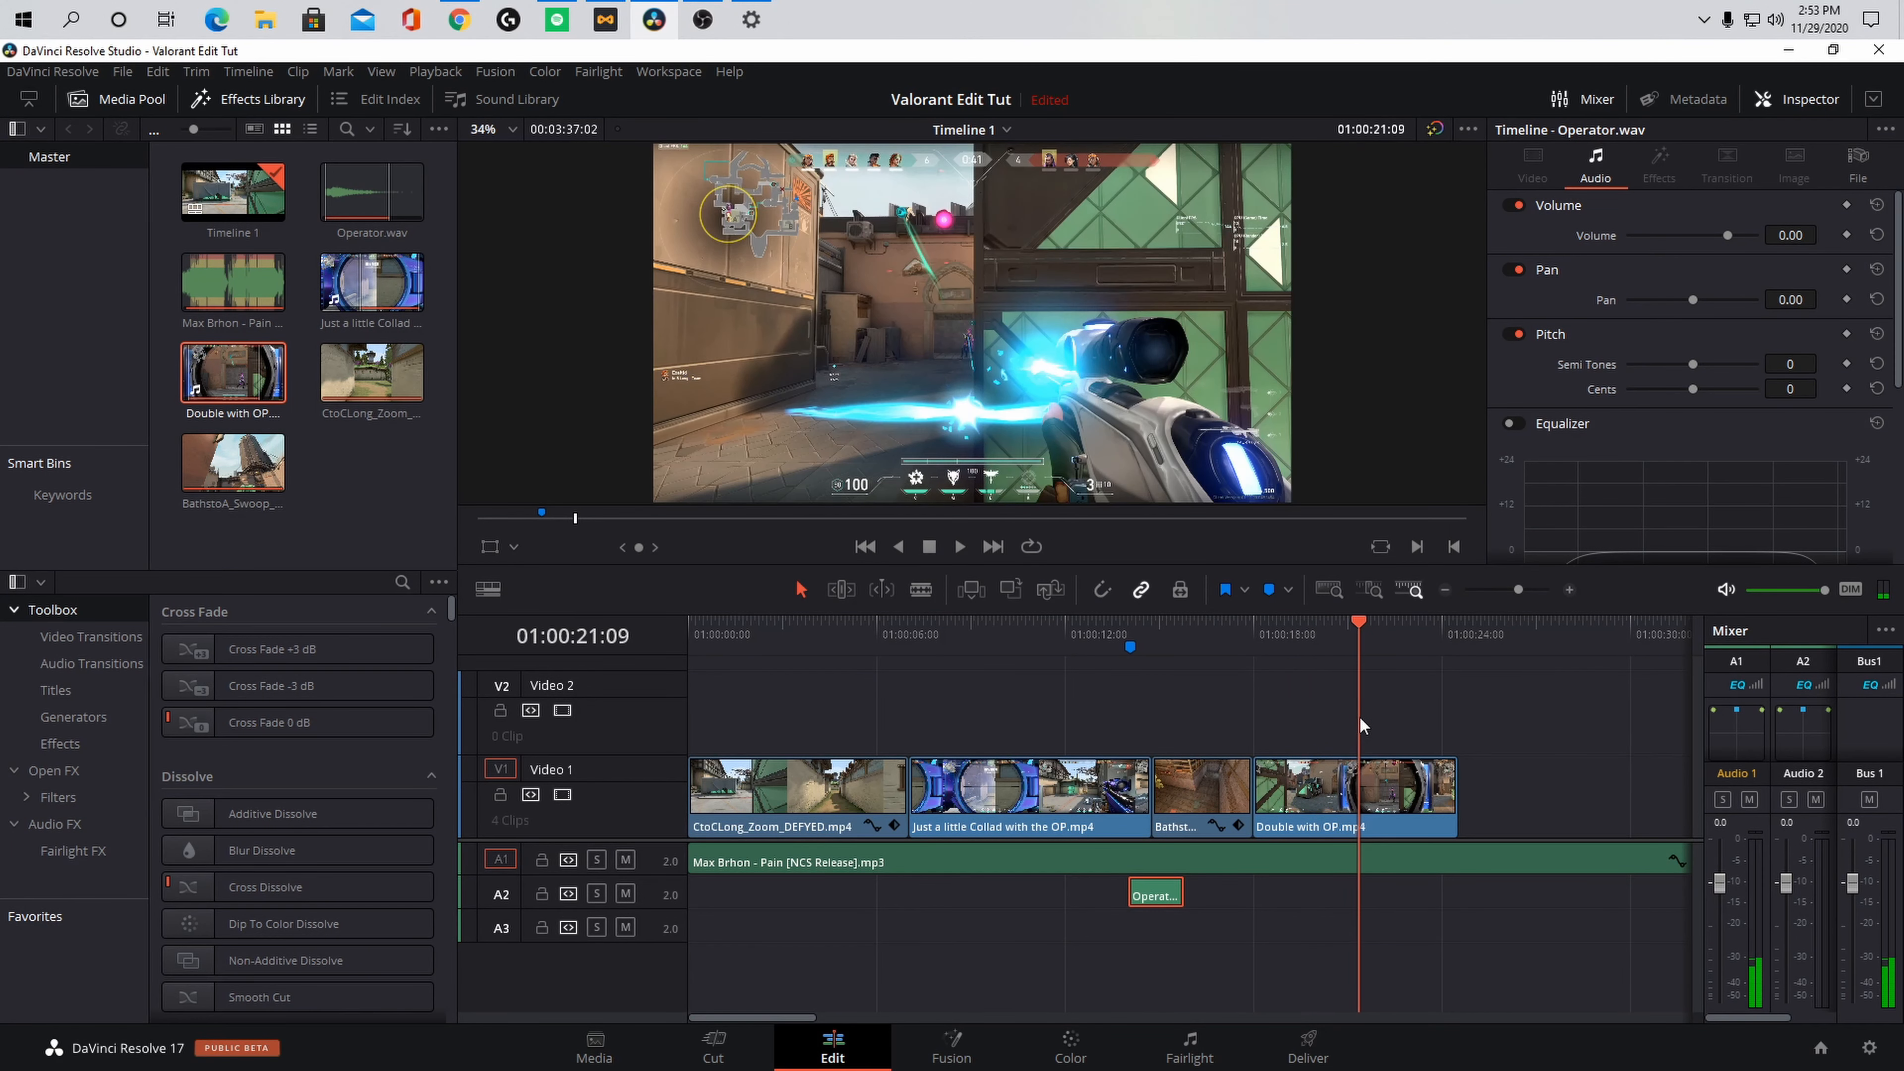
left_click(1269, 591)
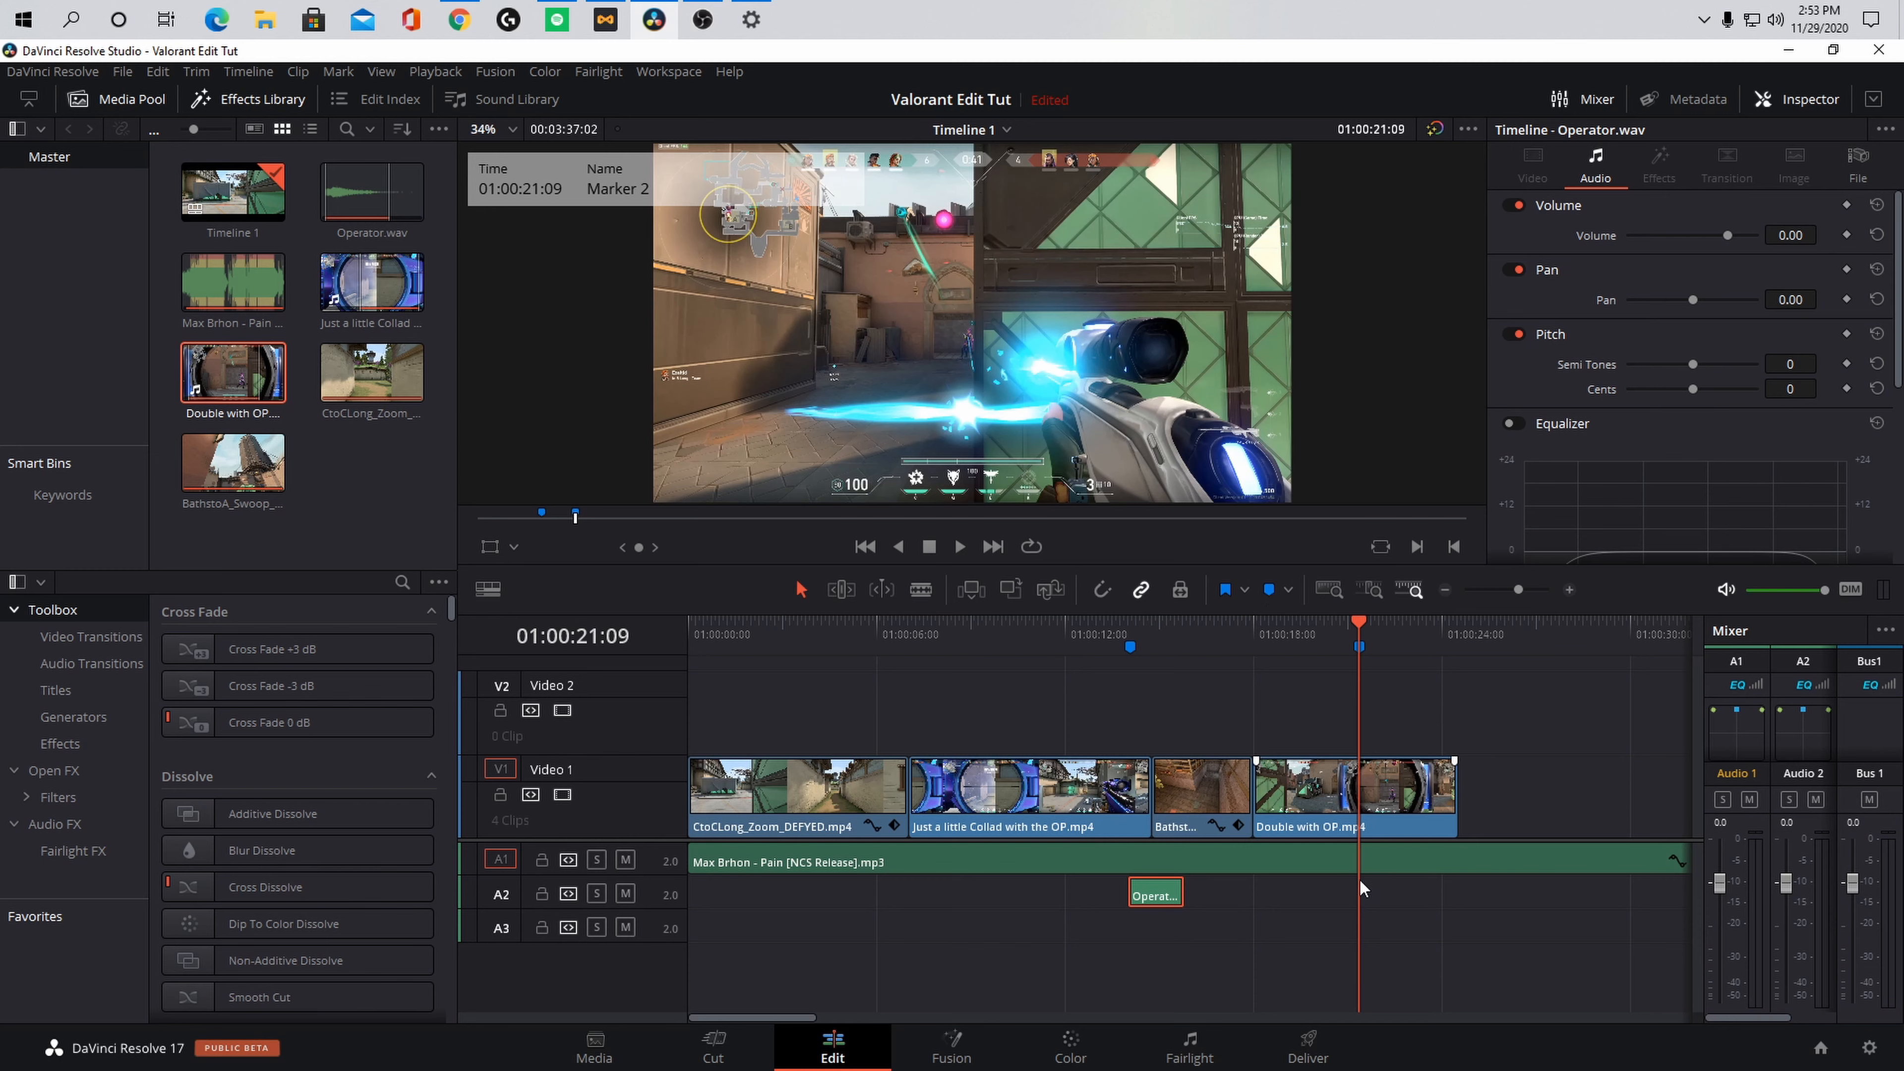
key("ctrl+v")
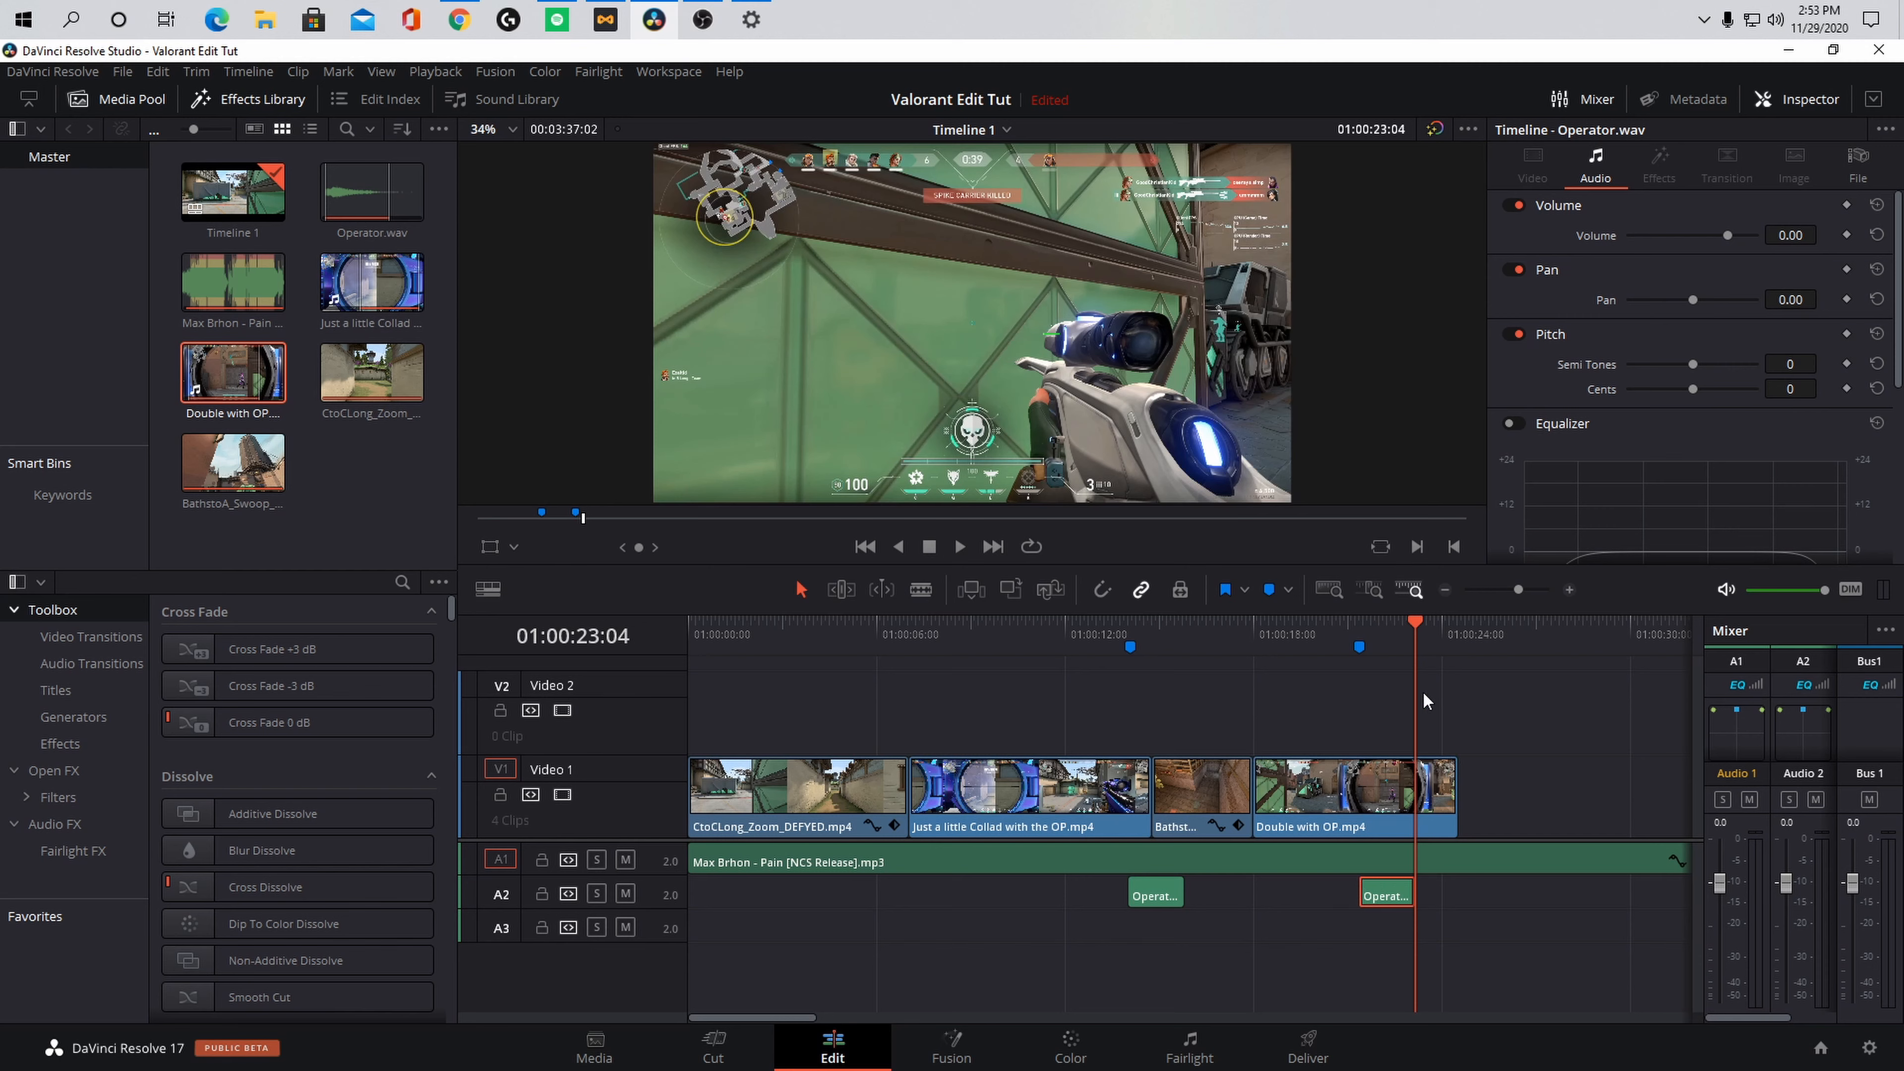
Step: Mute Audio 1 and play the part around the second Operator.wav clip to check the gunshot sync
left_click_drag(1417, 629, 1333, 625)
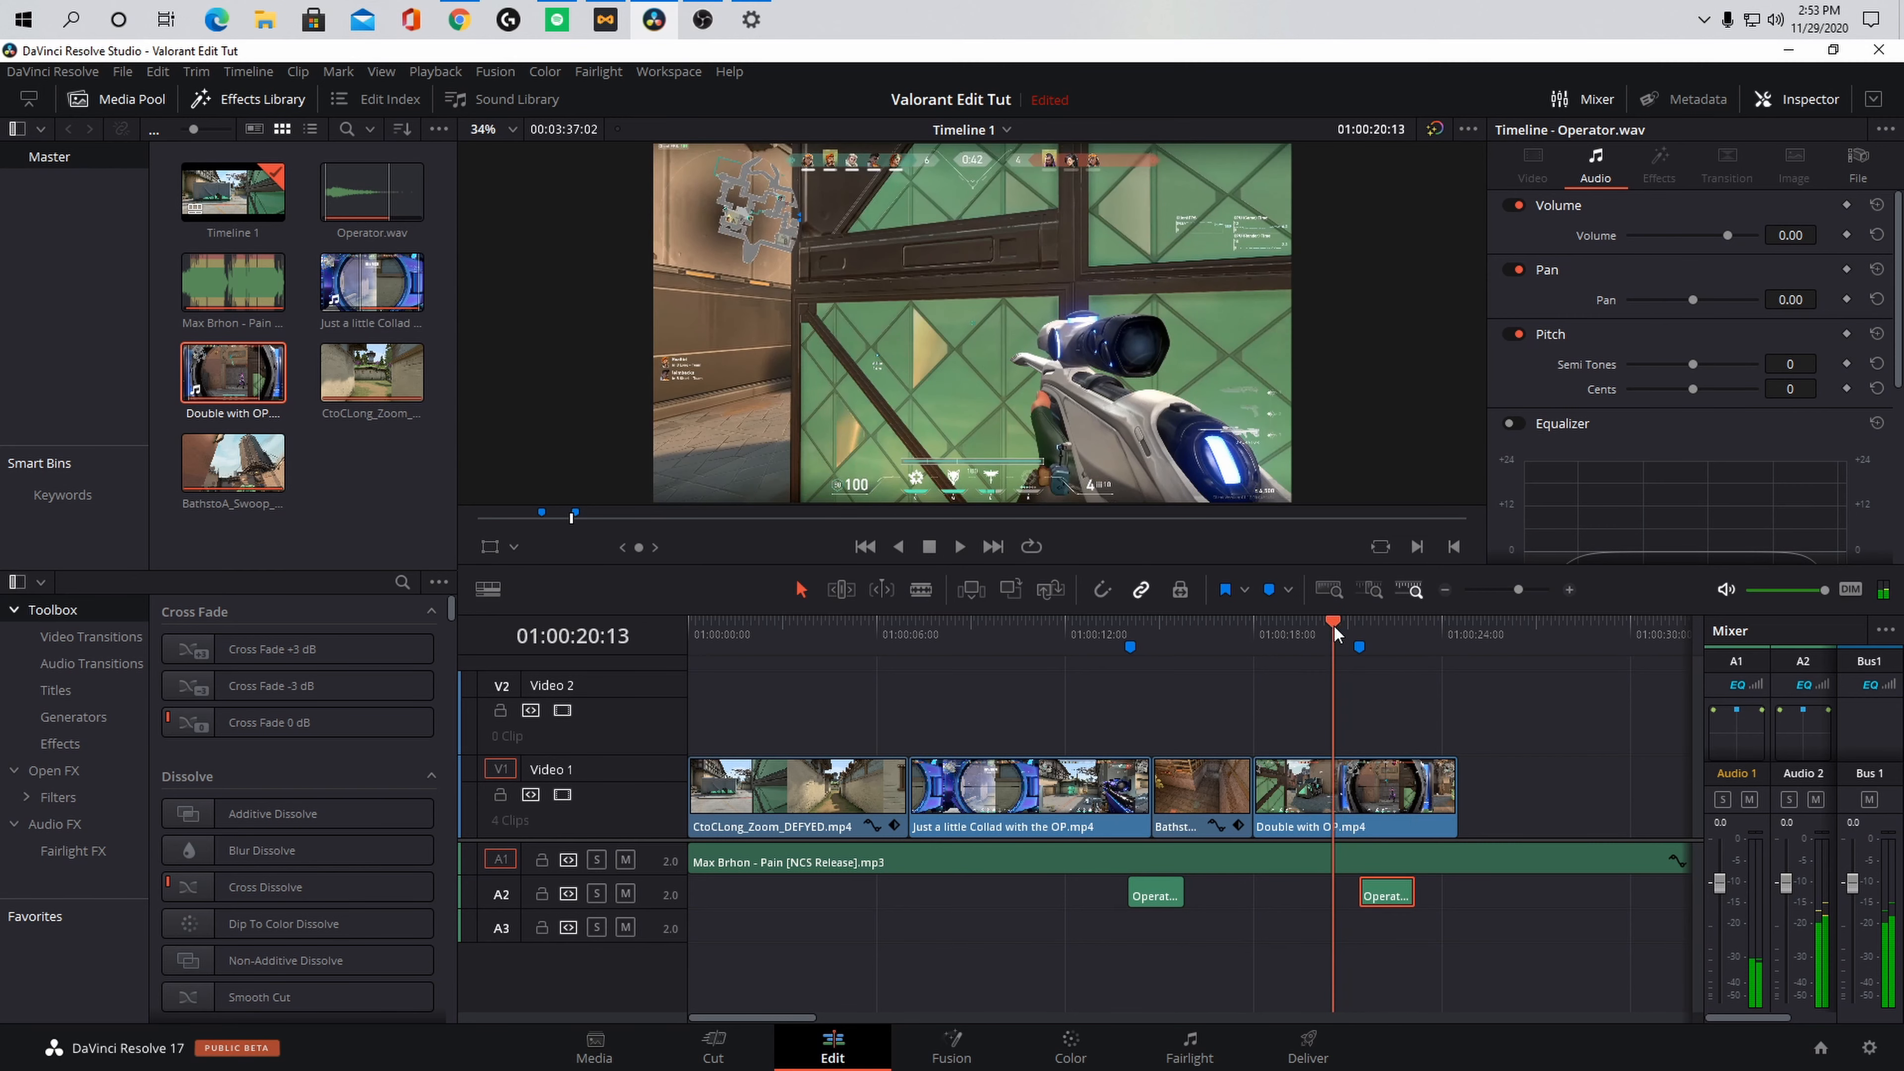
left_click(625, 859)
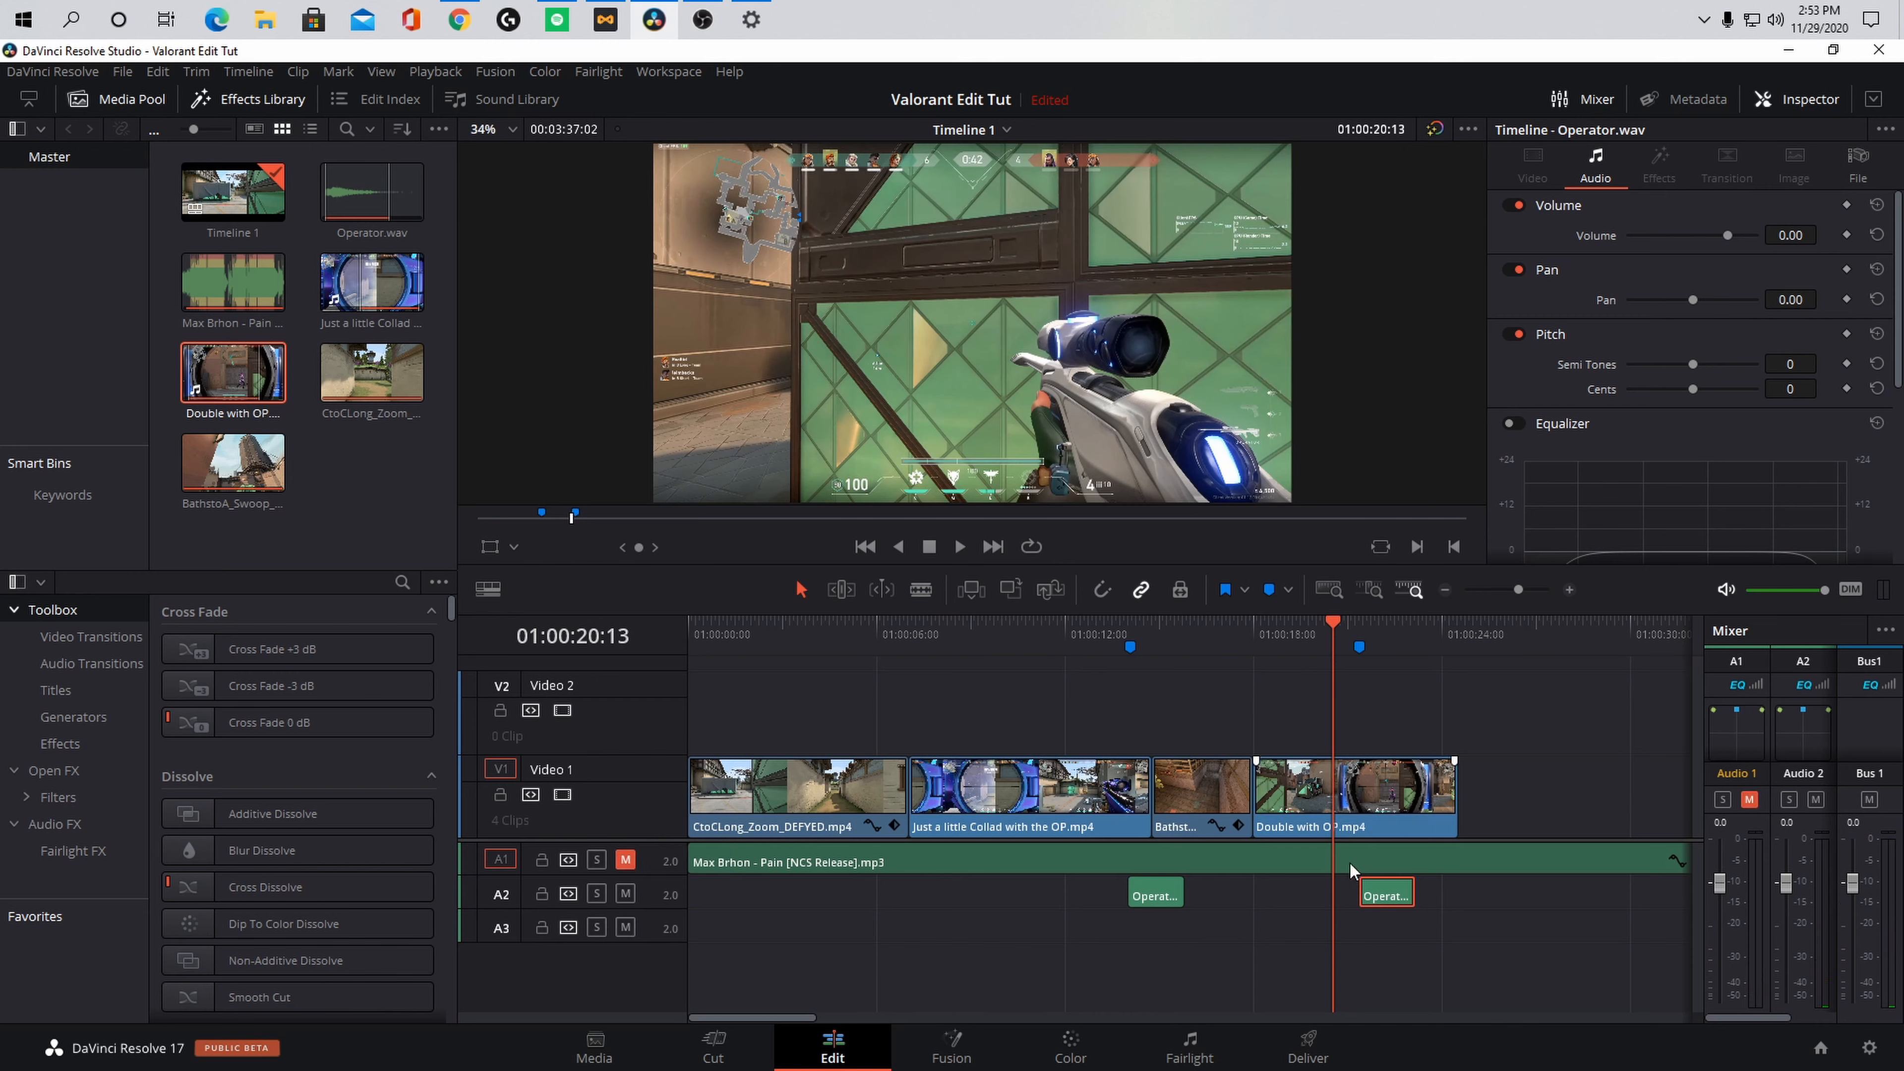
left_click(959, 546)
left_click(930, 547)
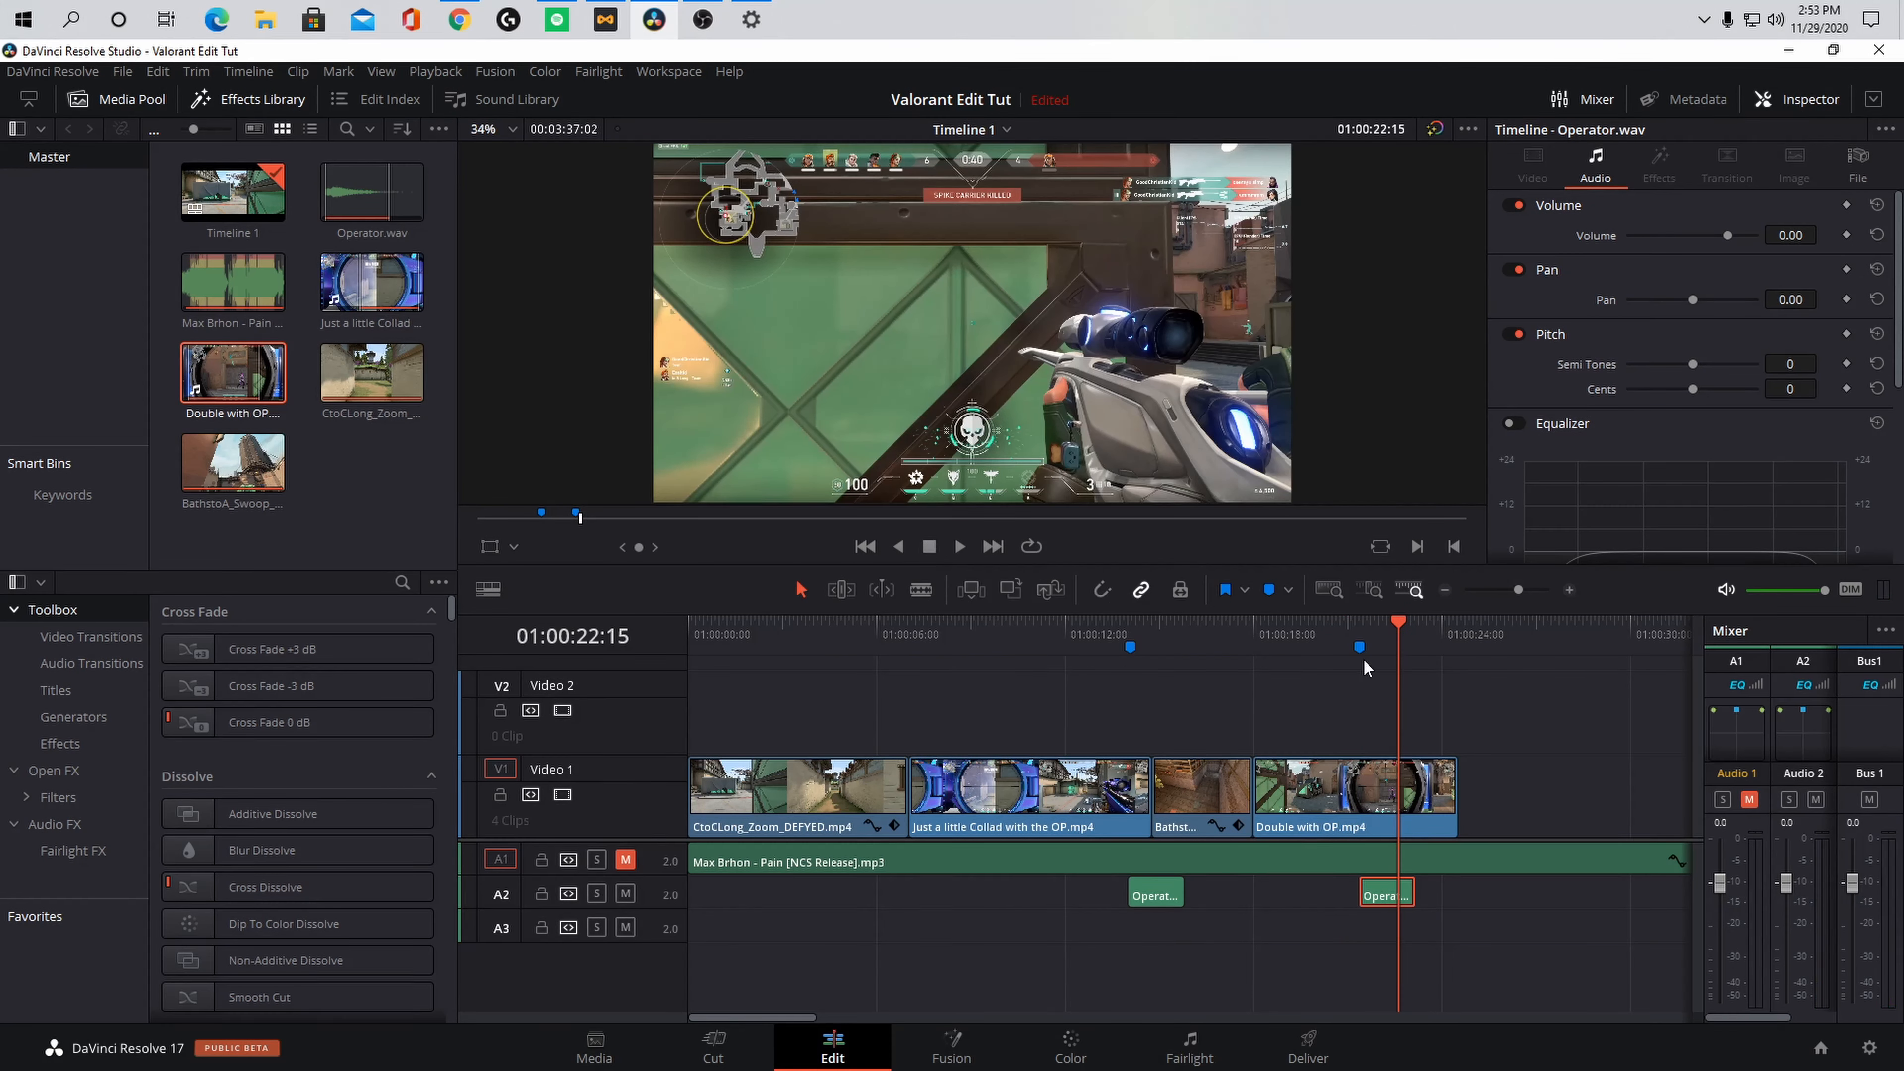
Step: Unmute the Audio 1 music track and play the whole timeline from the start past the last clip
left_click(625, 859)
left_click_drag(1395, 622, 667, 630)
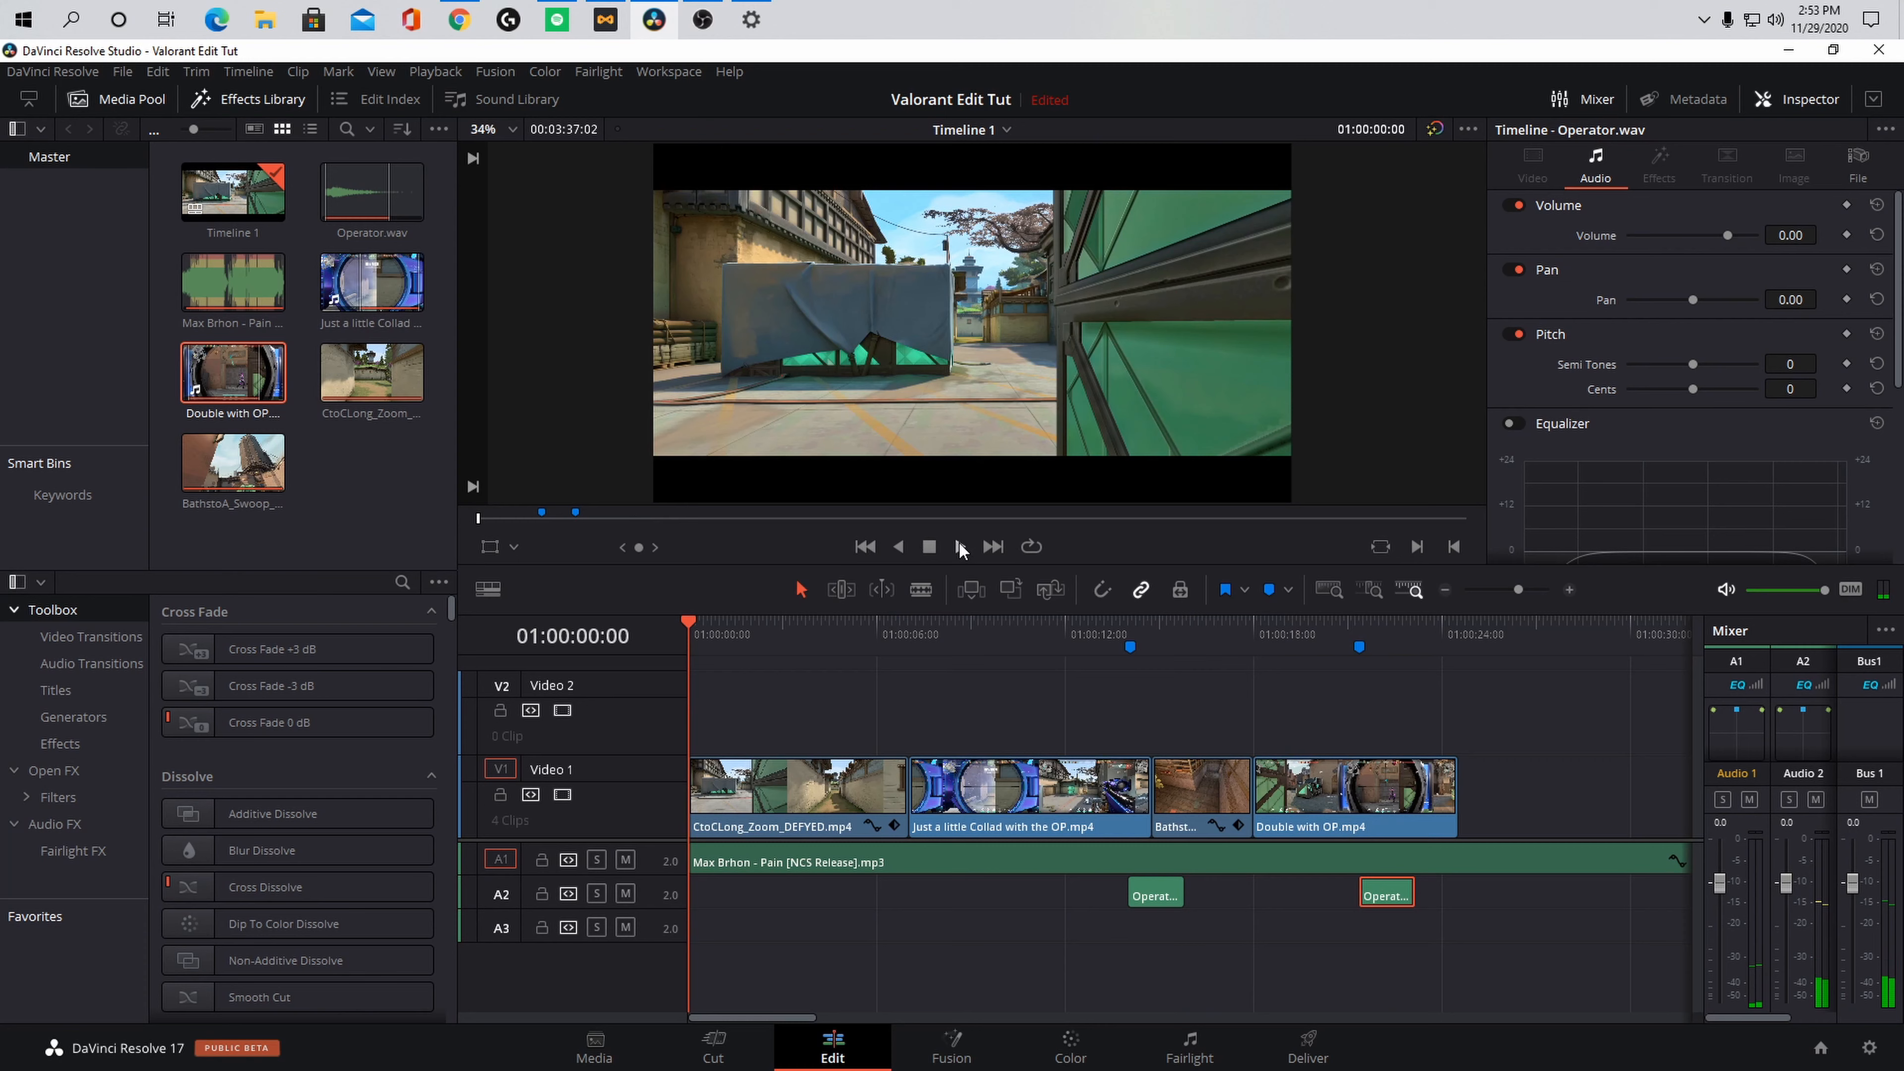
left_click(958, 544)
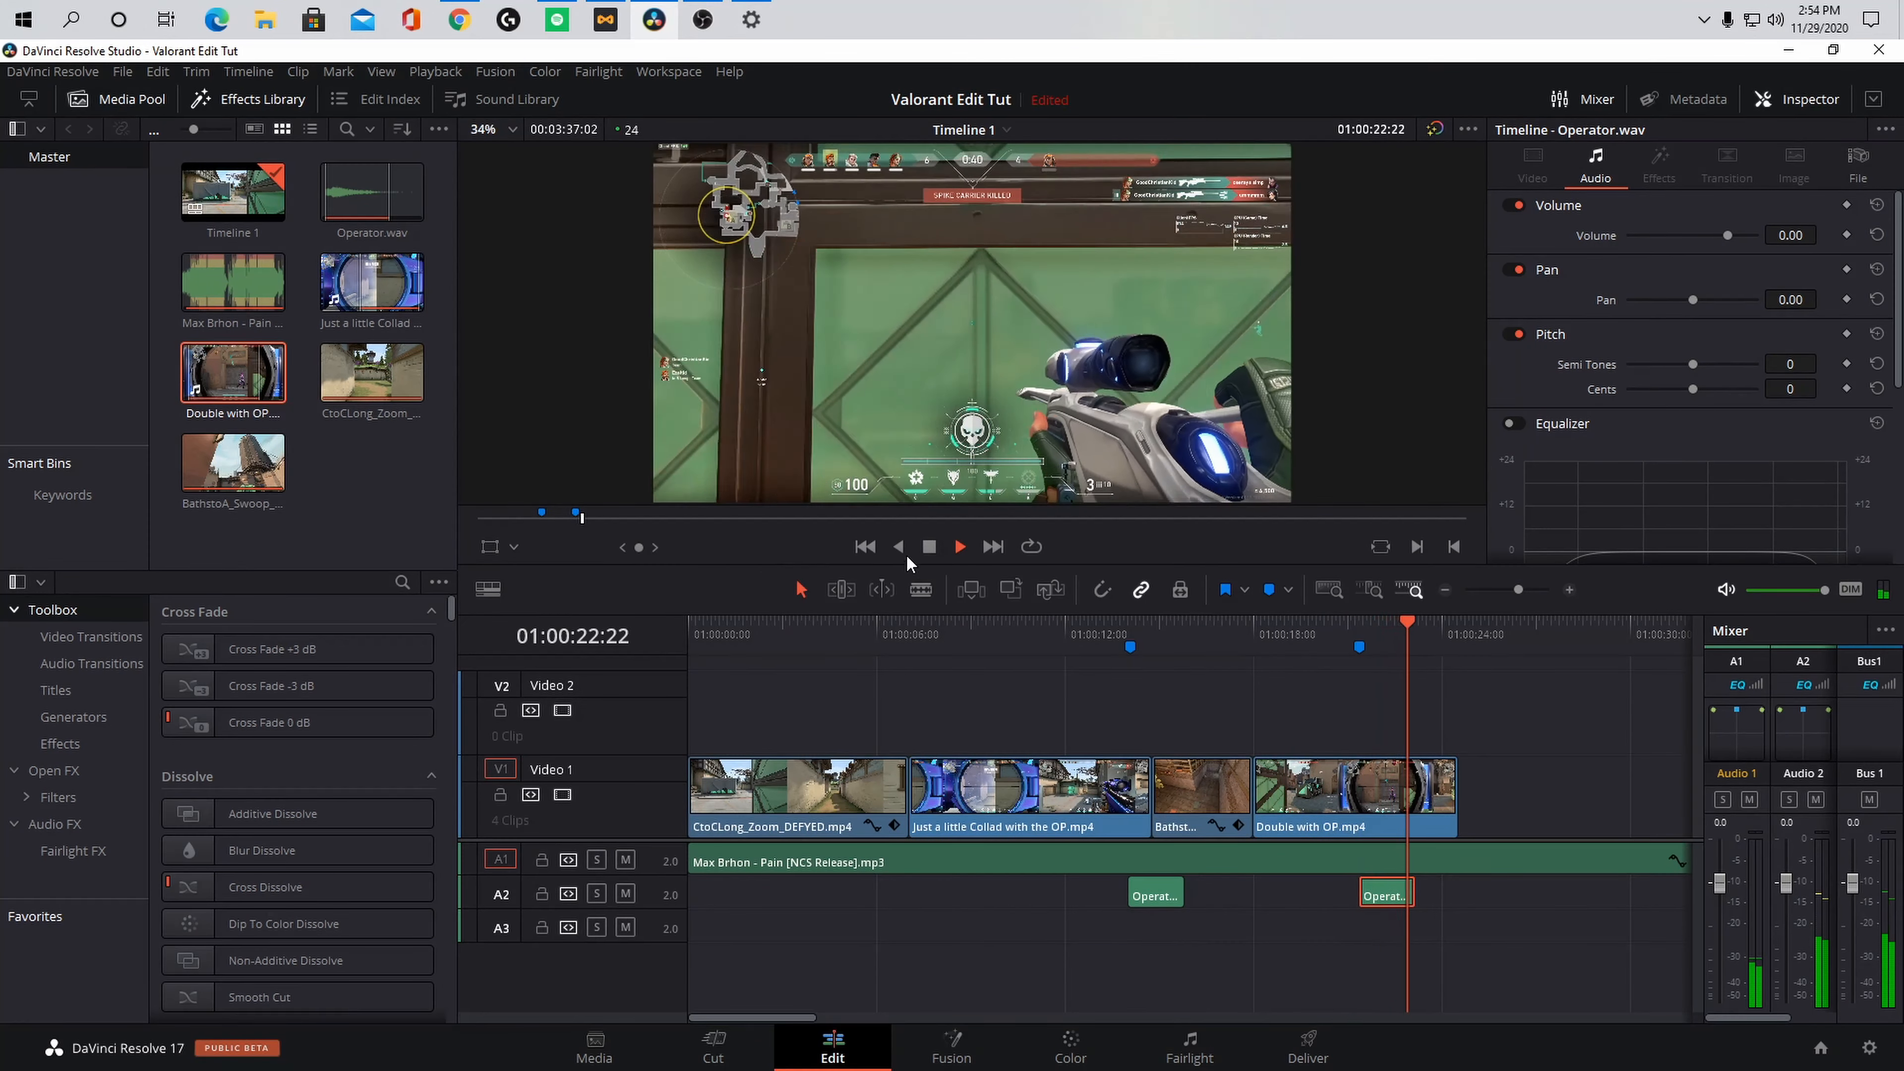
left_click(929, 548)
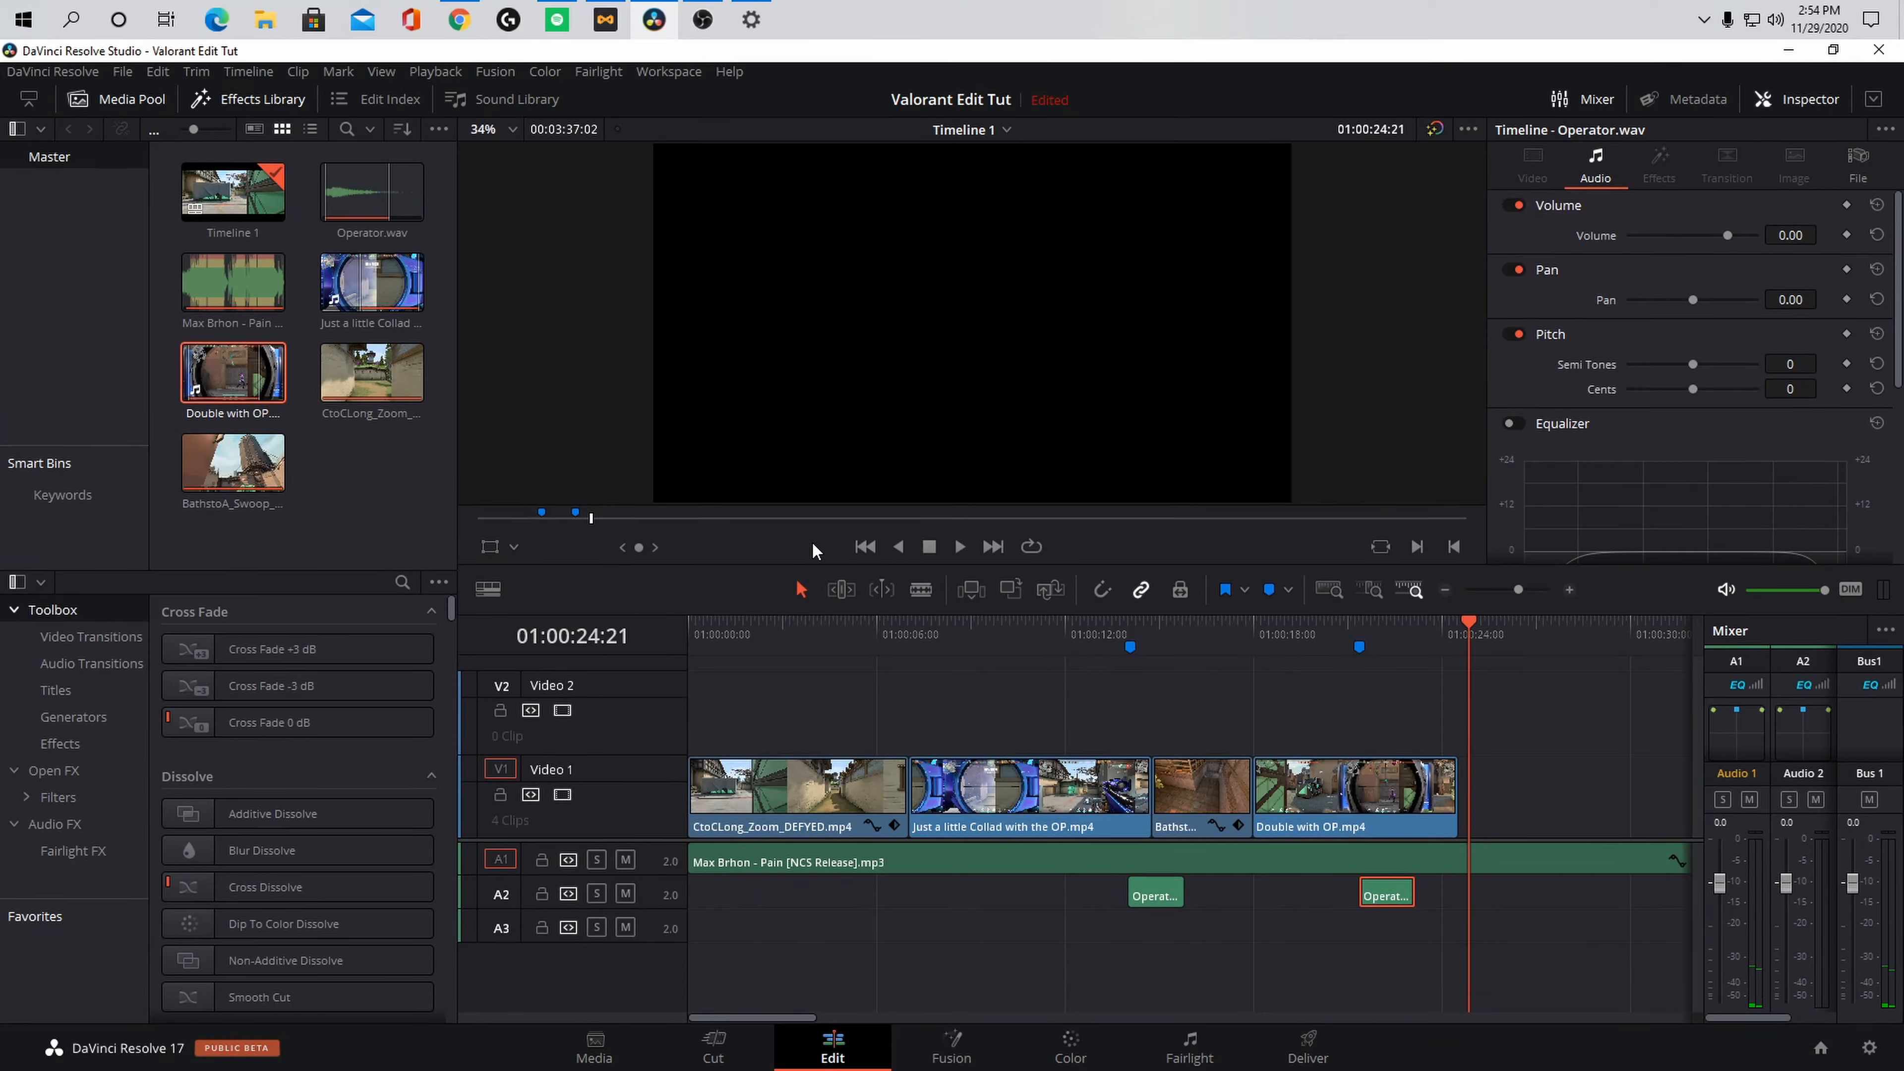
Step: Search the titles for "fade" and place the Fade On title on Video 2 at the start of the timeline
left_click_drag(1468, 624, 659, 664)
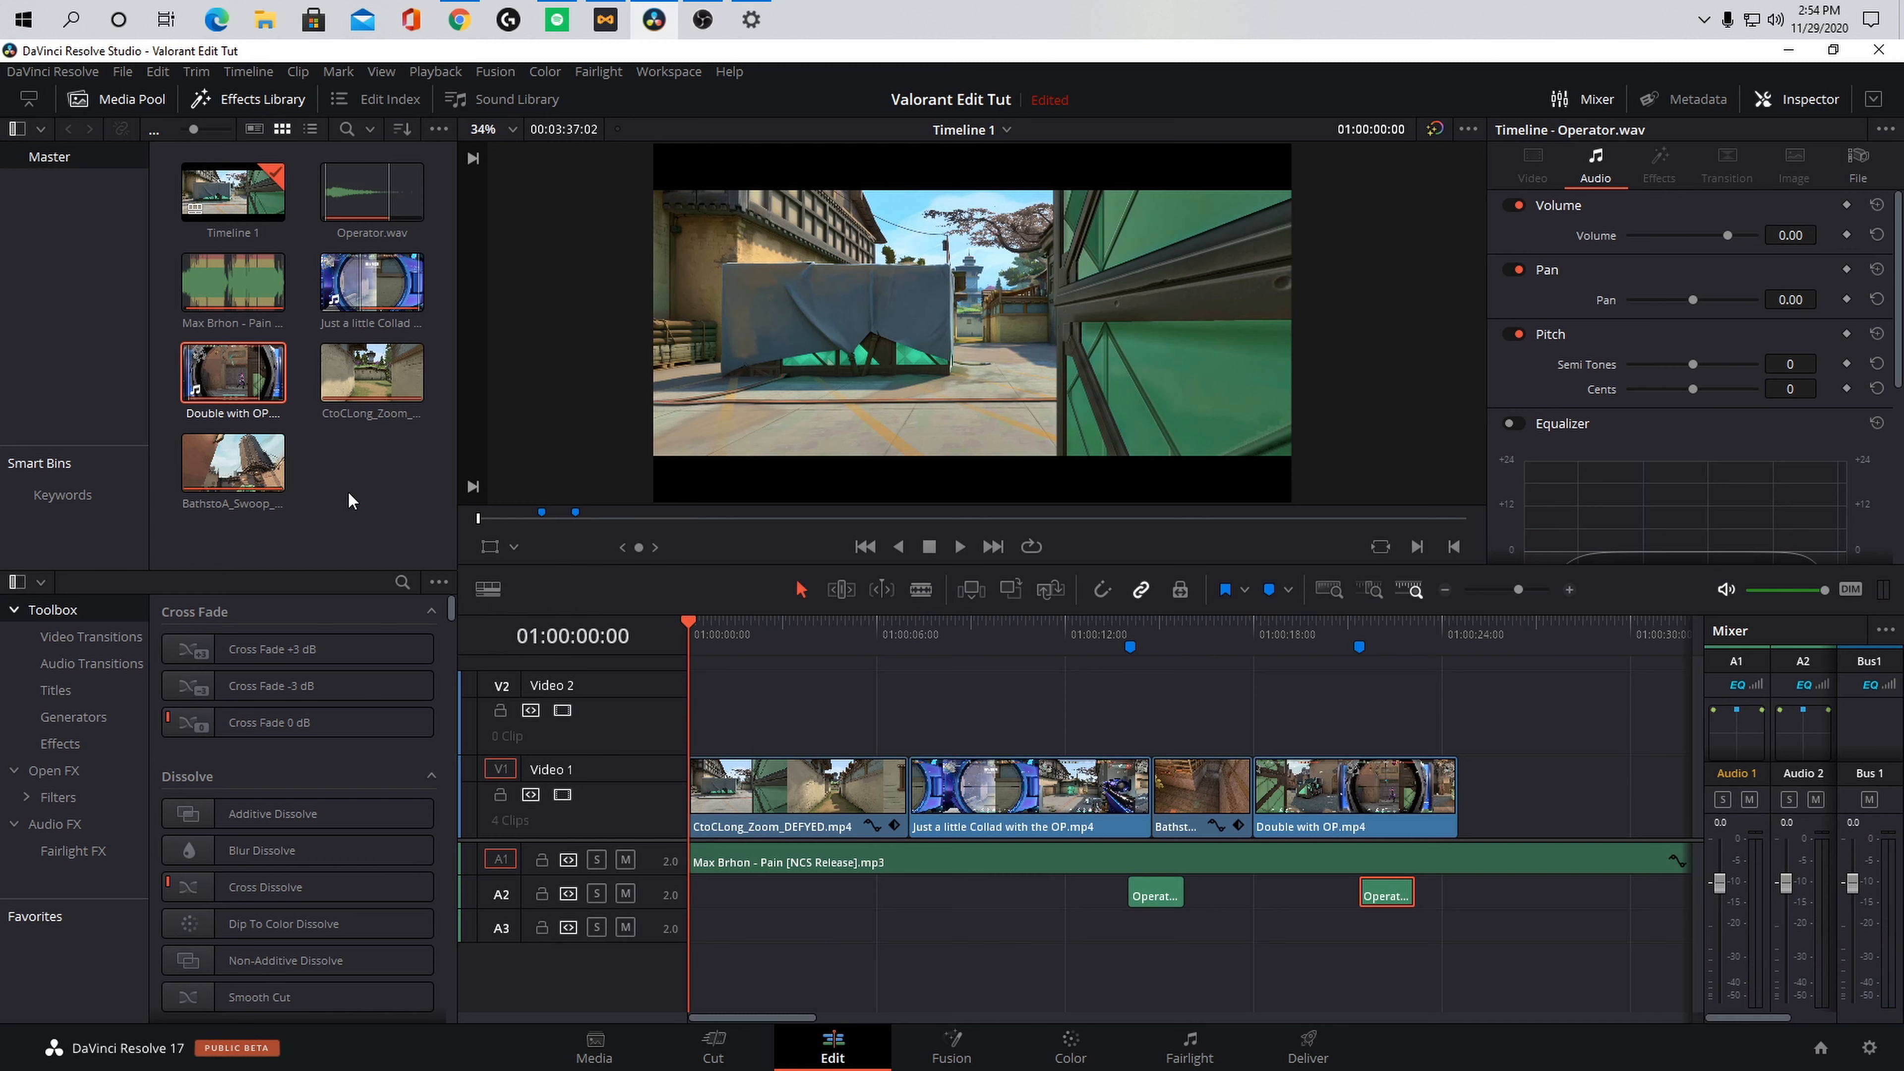
left_click(167, 554)
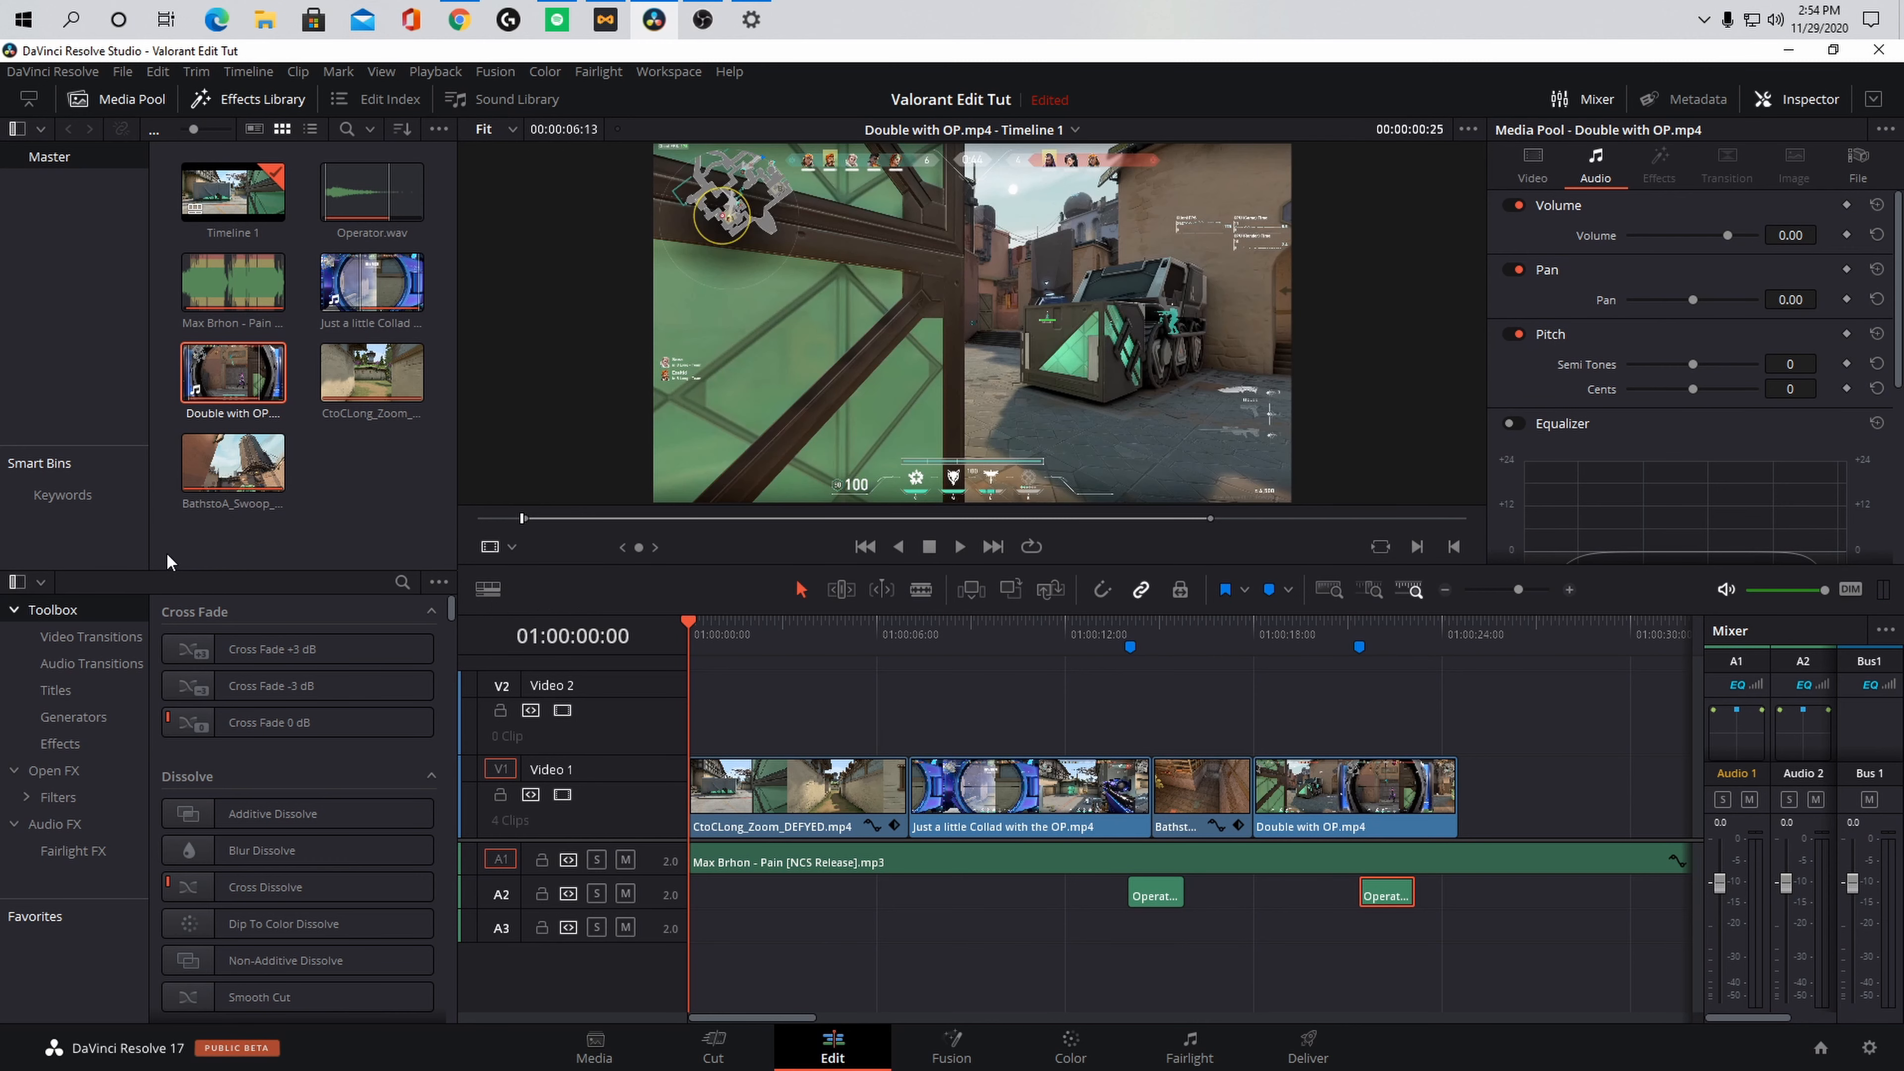
left_click(55, 690)
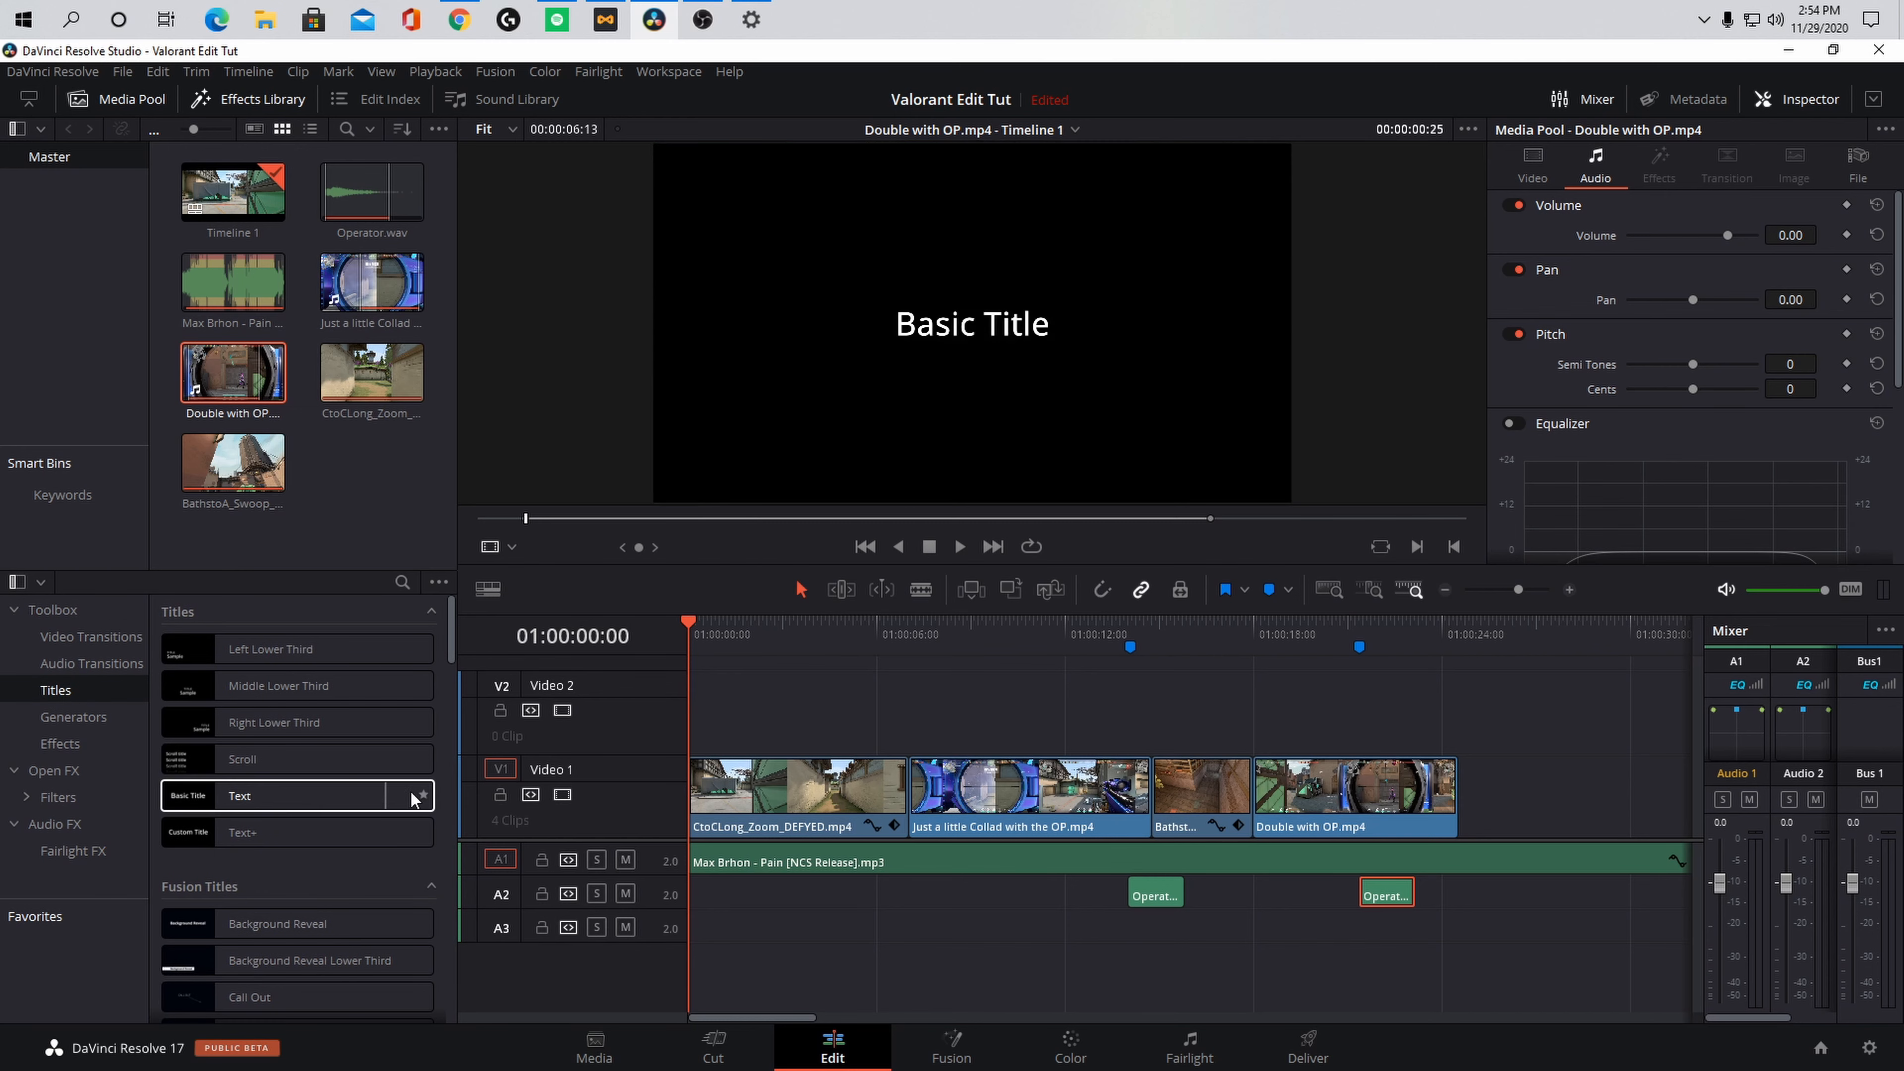
scroll(421, 776, "down", 2)
left_click(402, 582)
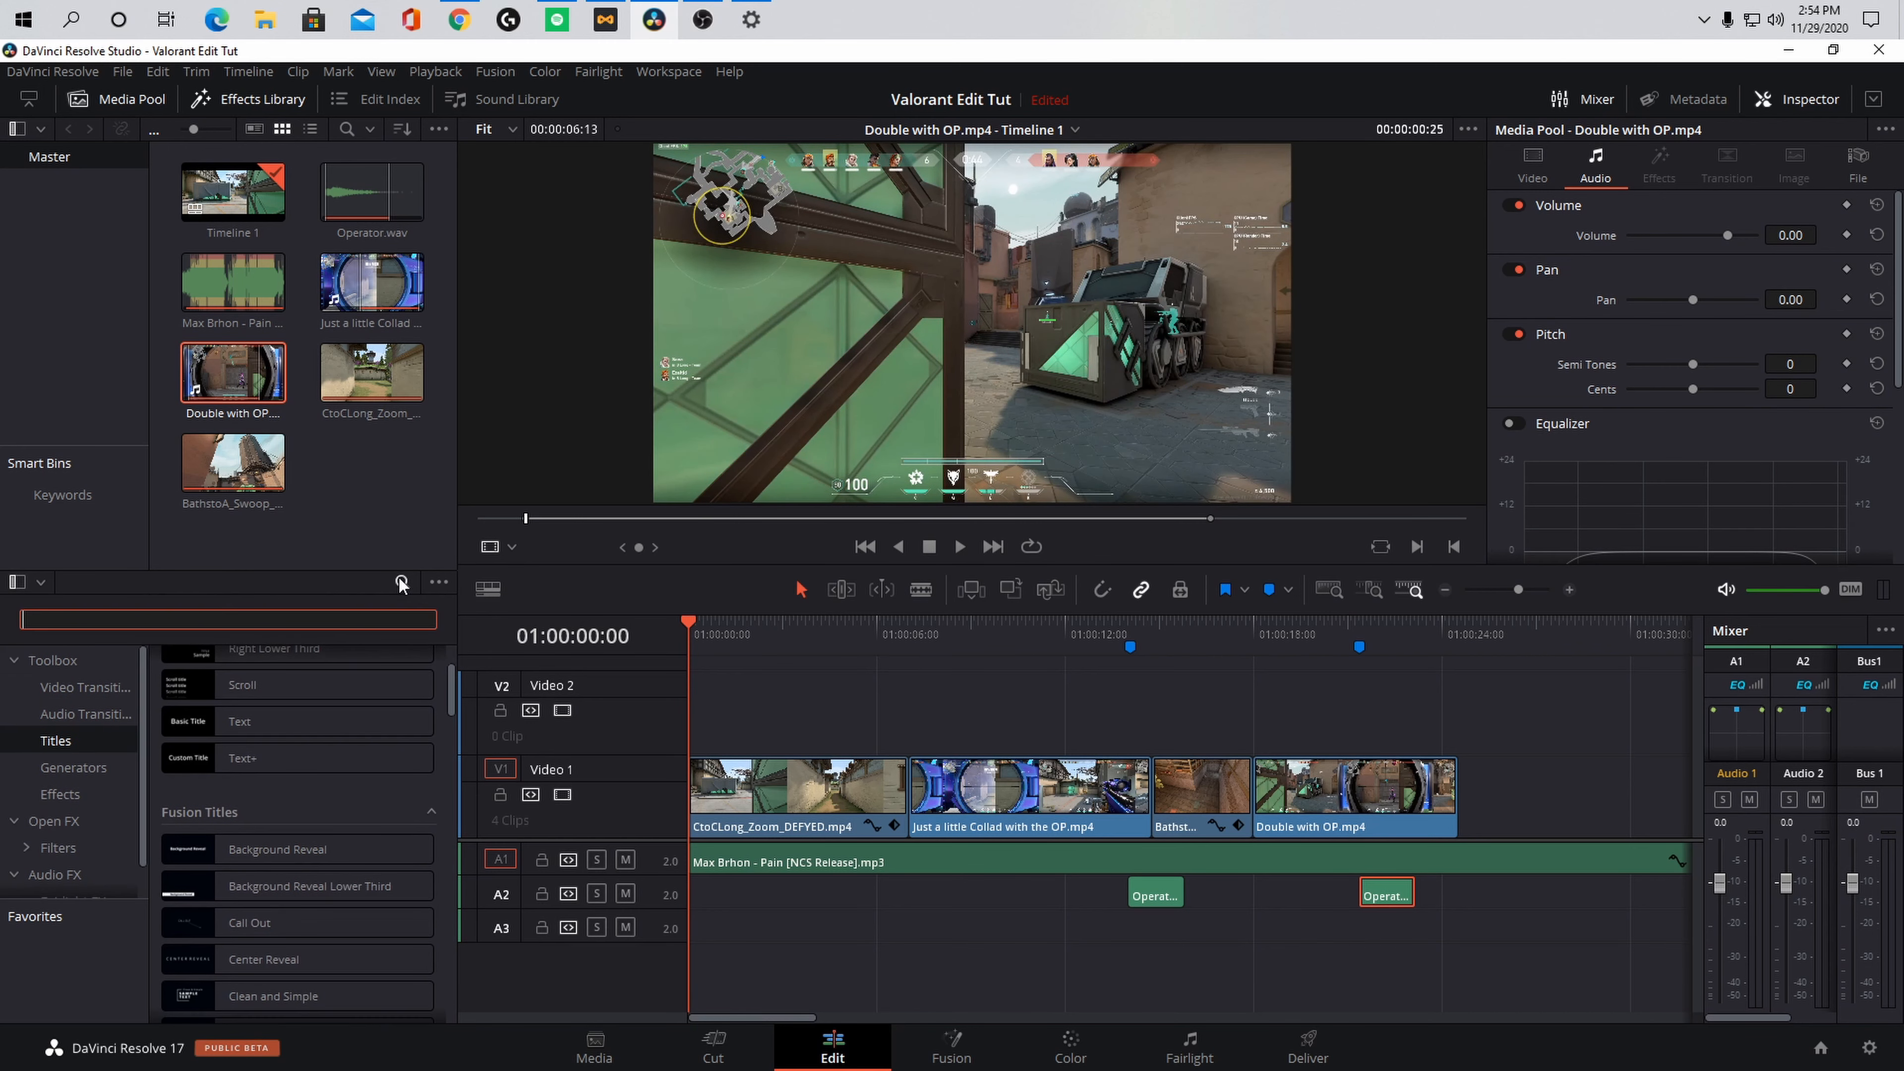
type("fade")
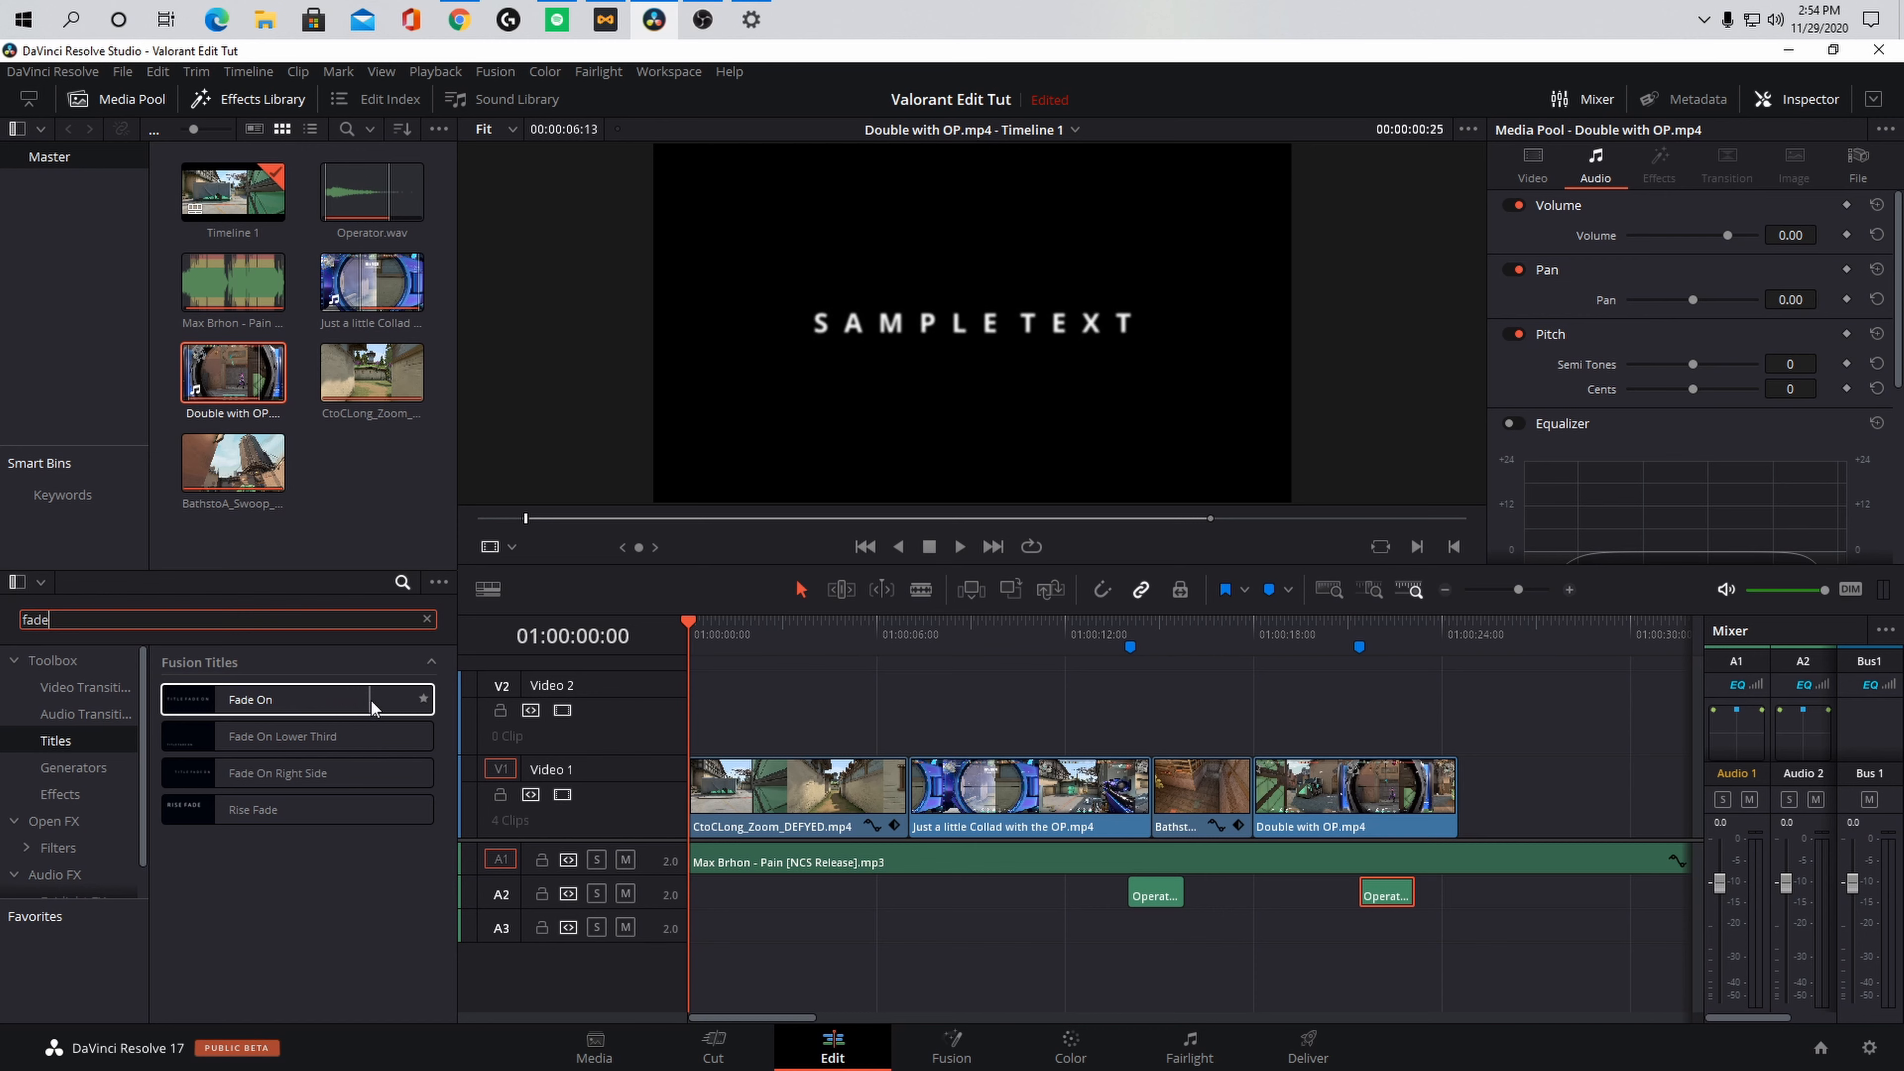
left_click(248, 701)
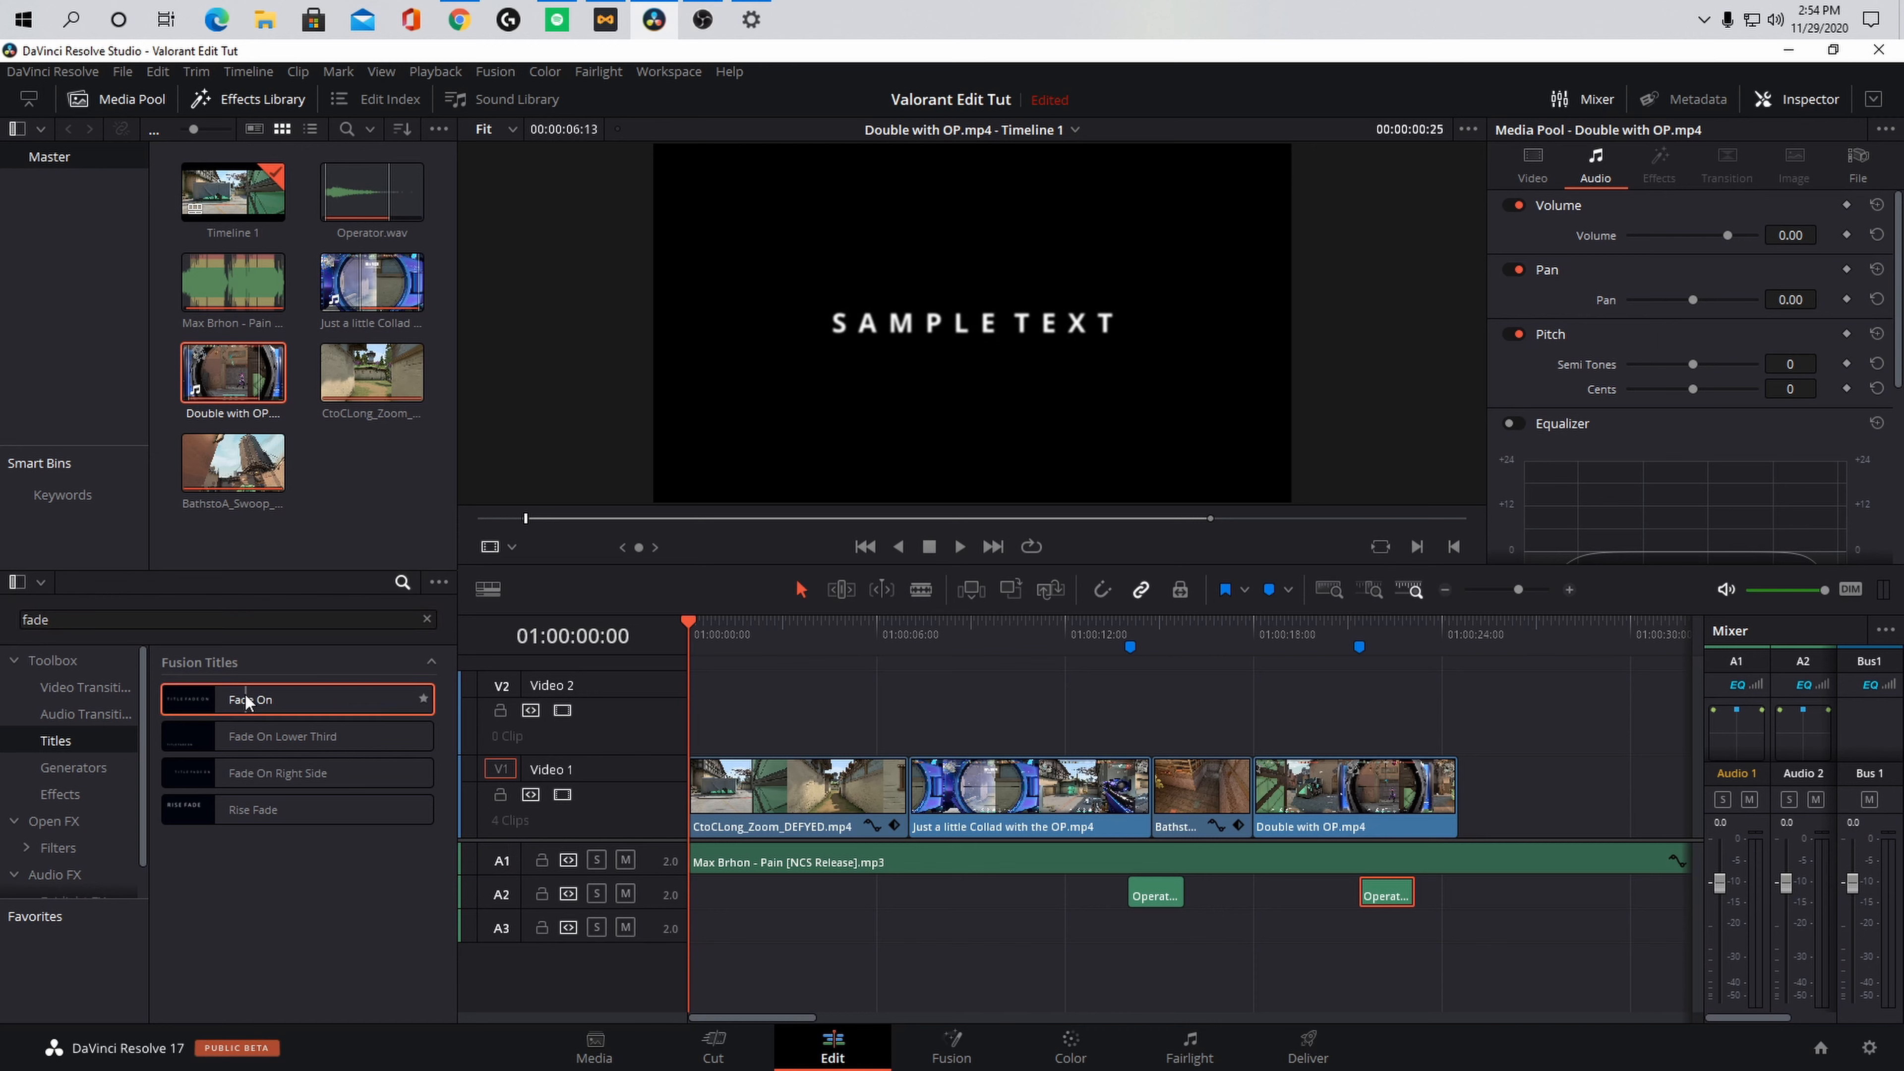
left_click_drag(247, 702, 691, 719)
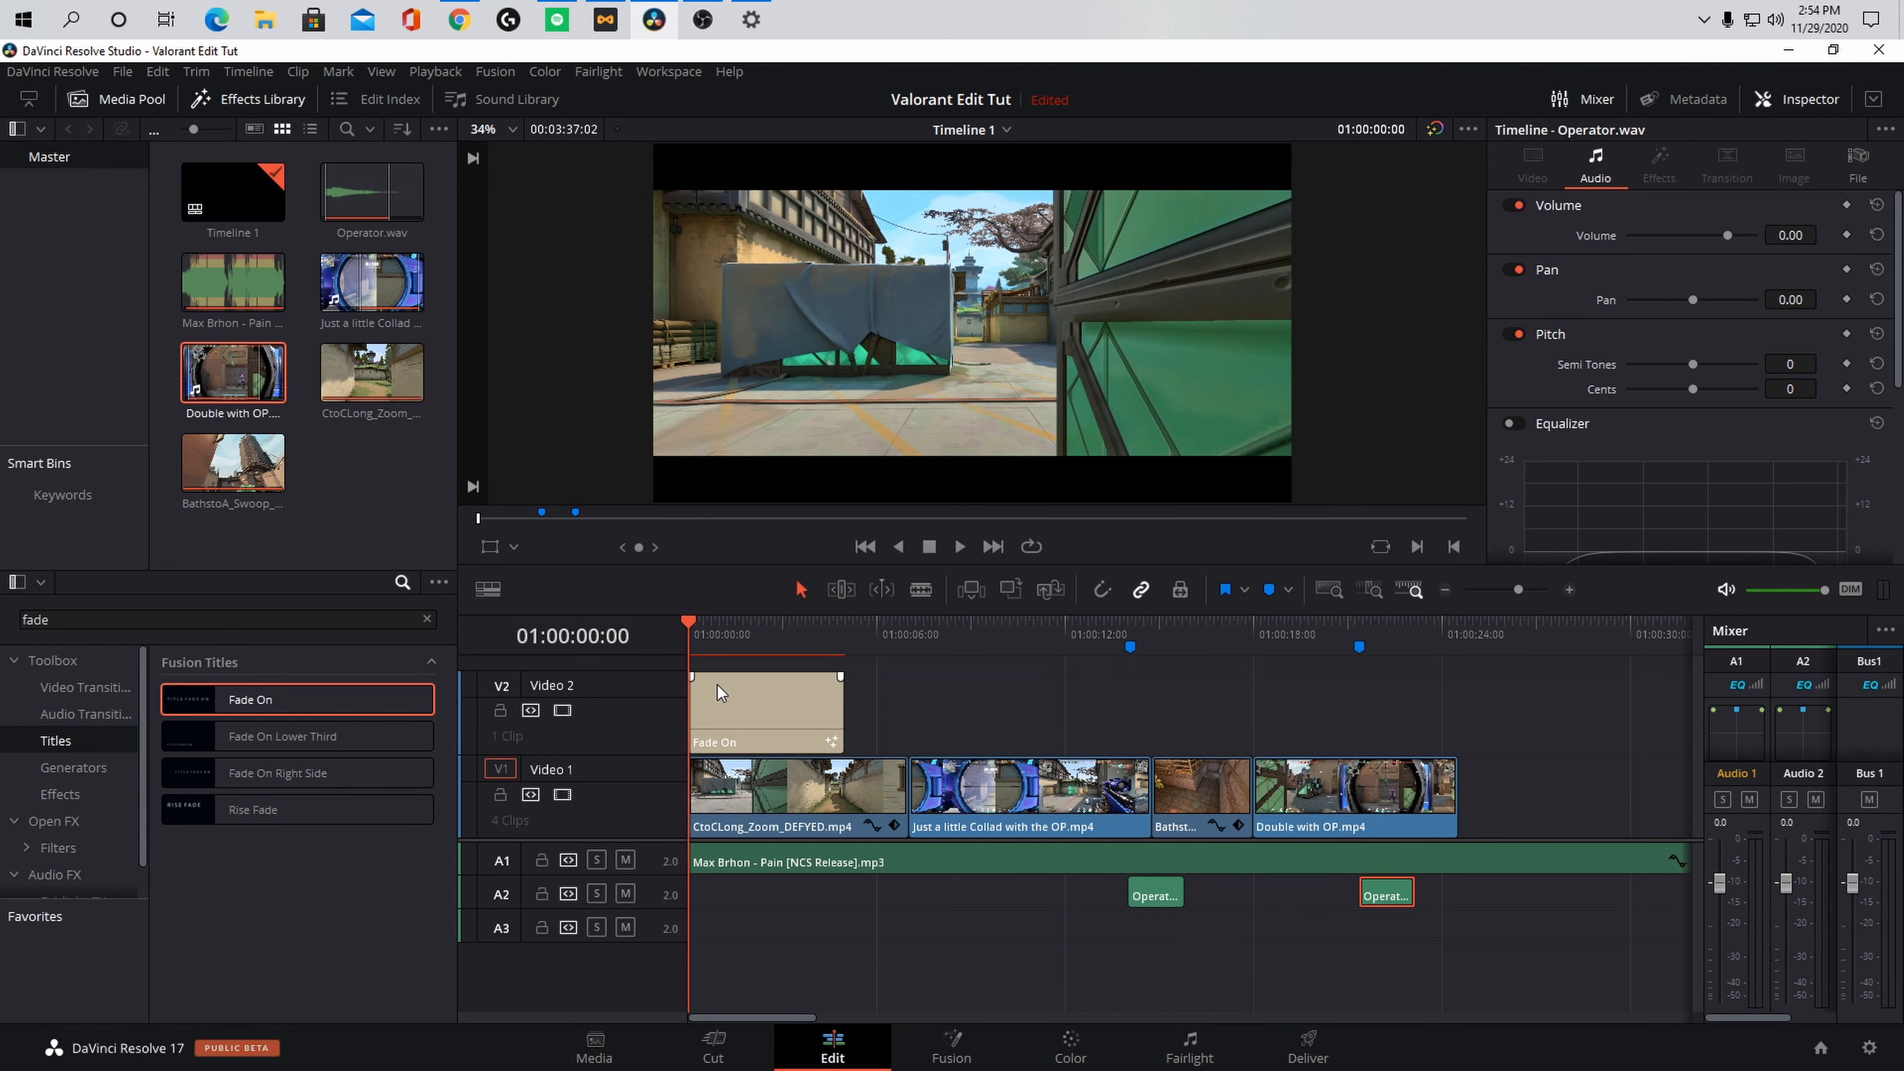
Step: Change the Fade On title's text to "GCK Tut DR"
left_click(720, 694)
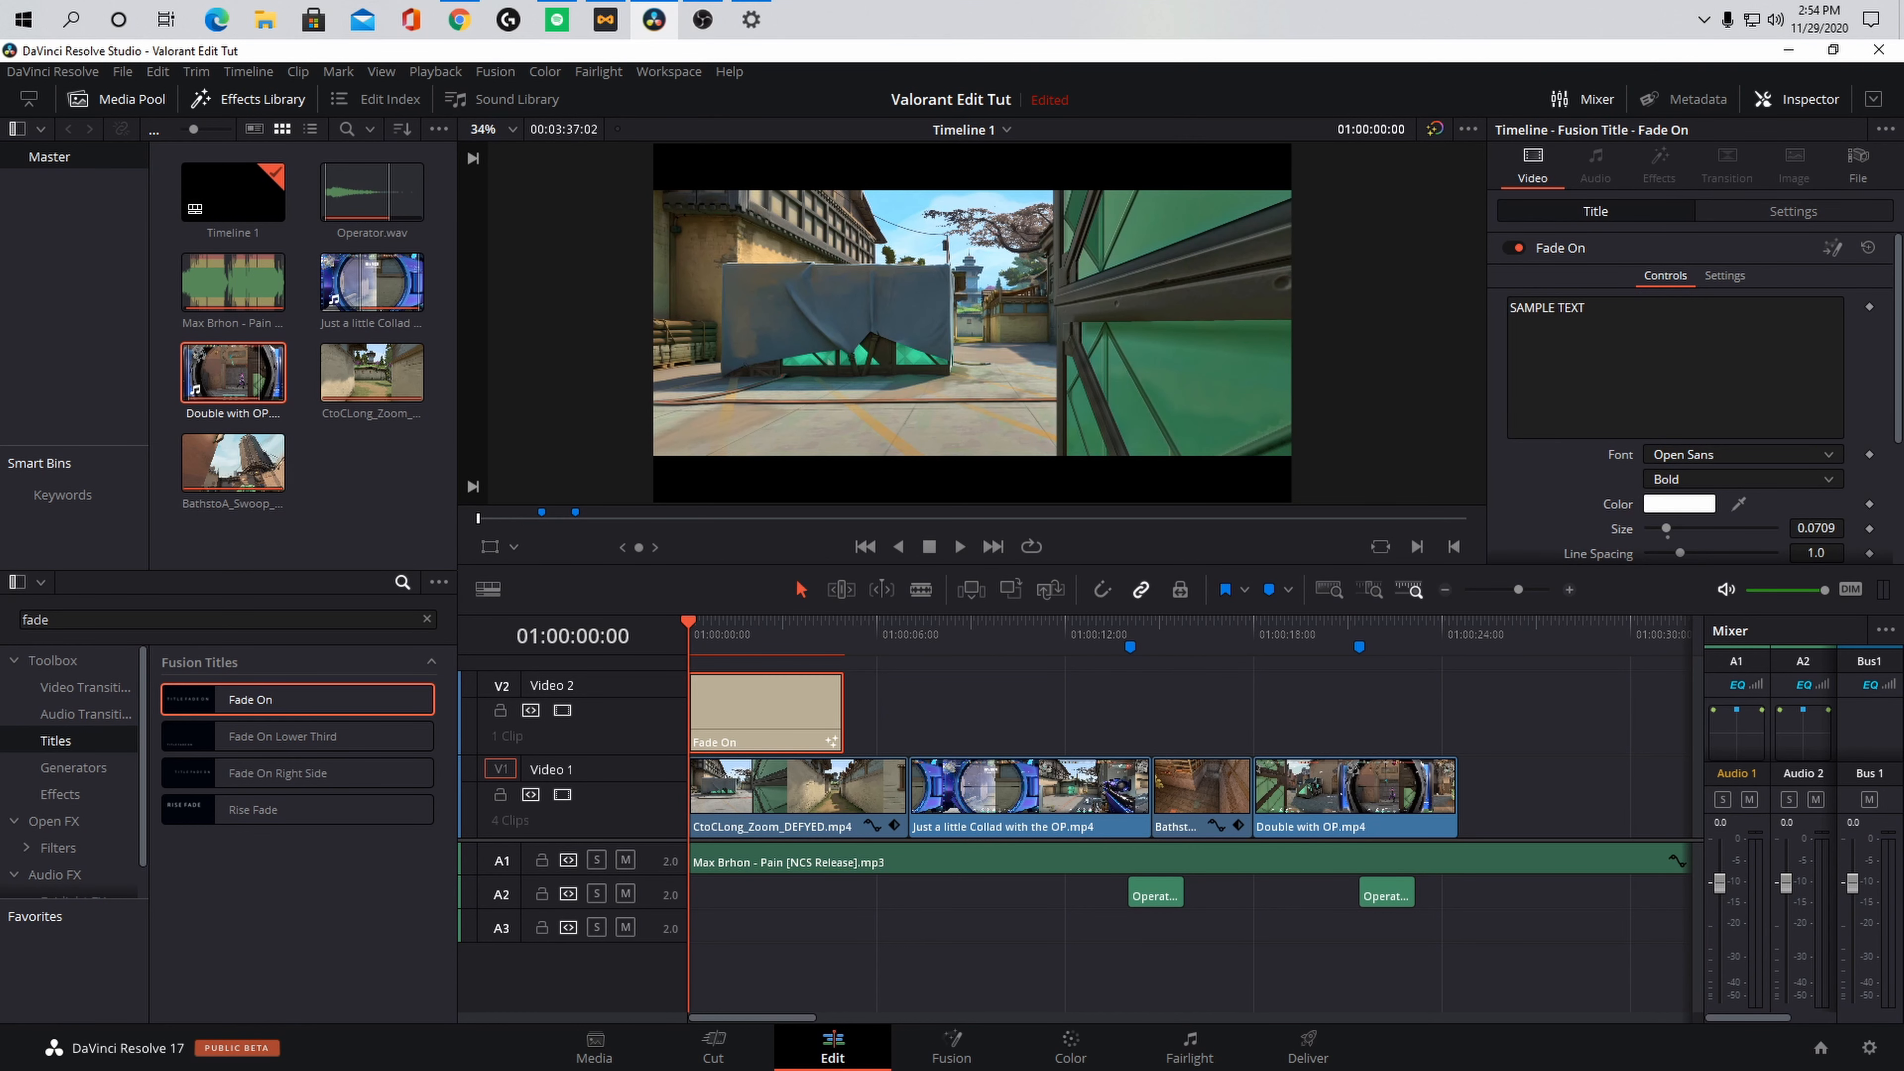
left_click(1799, 96)
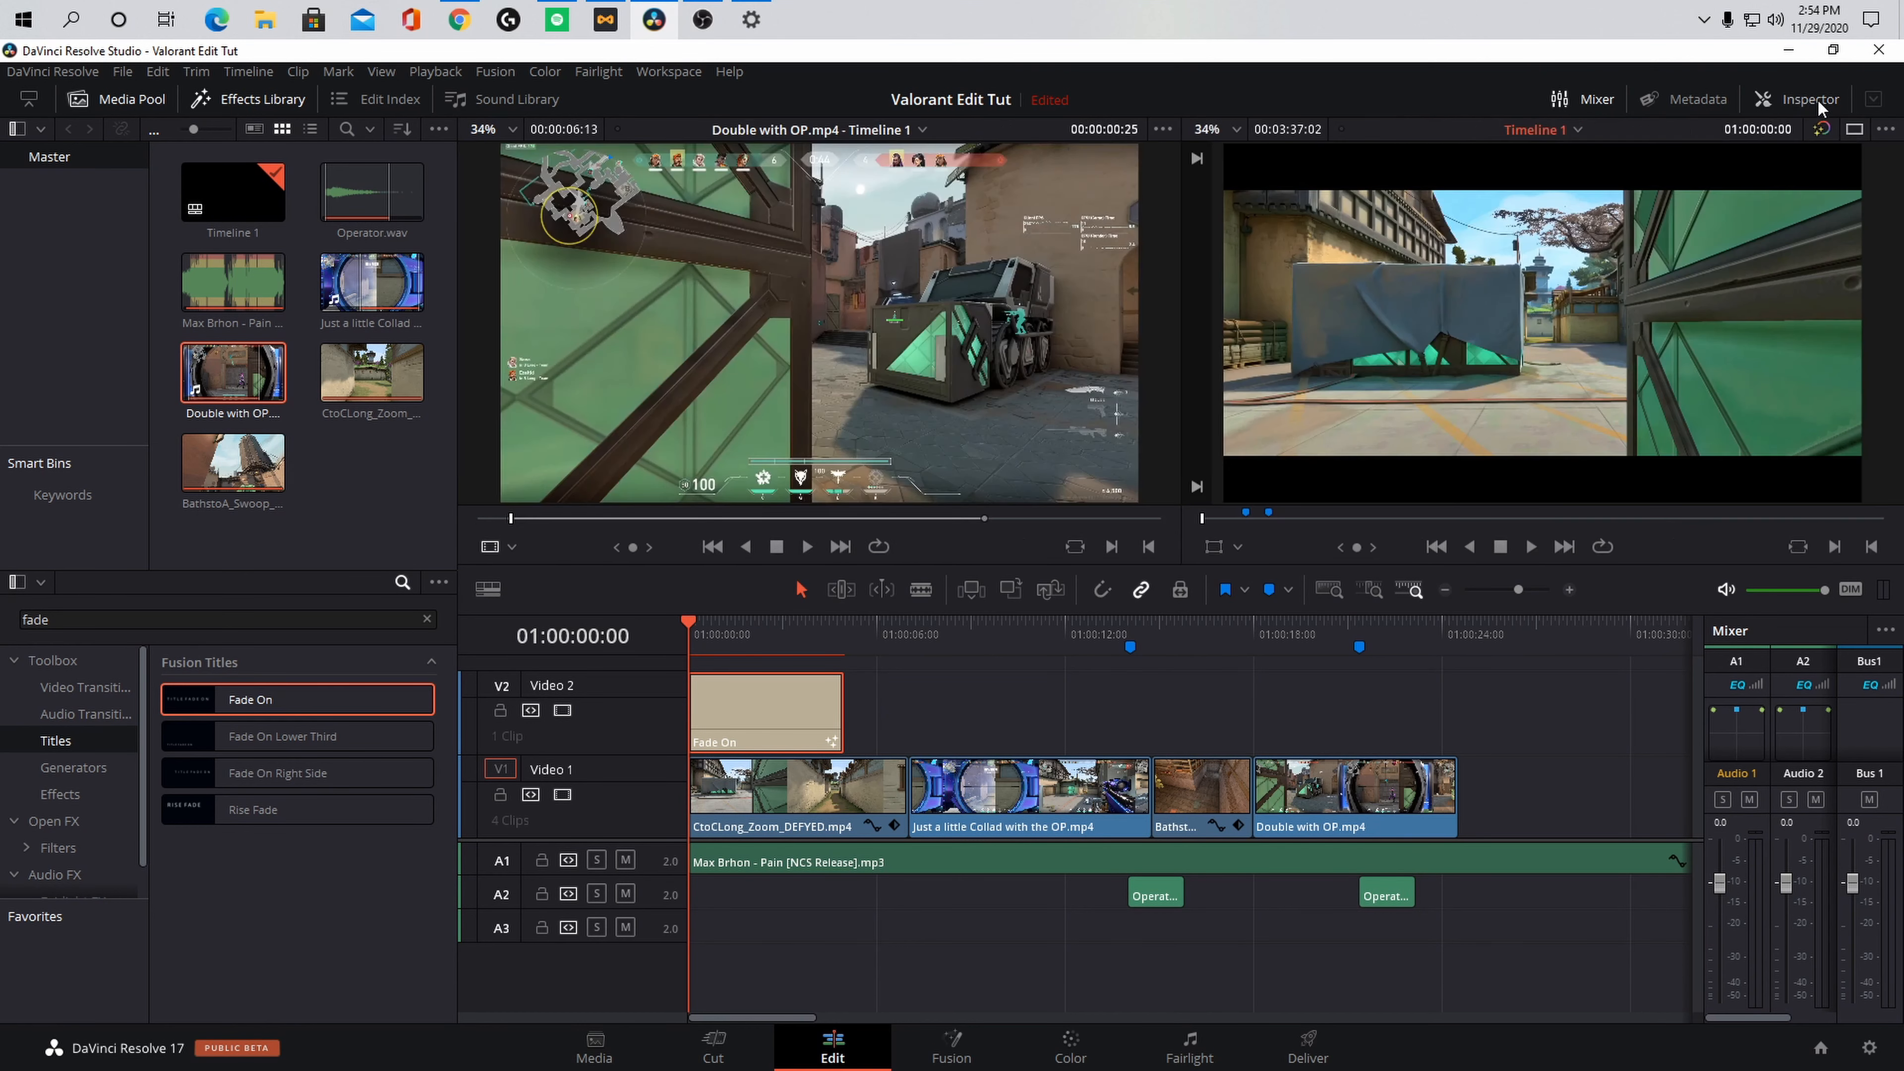
left_click(1797, 98)
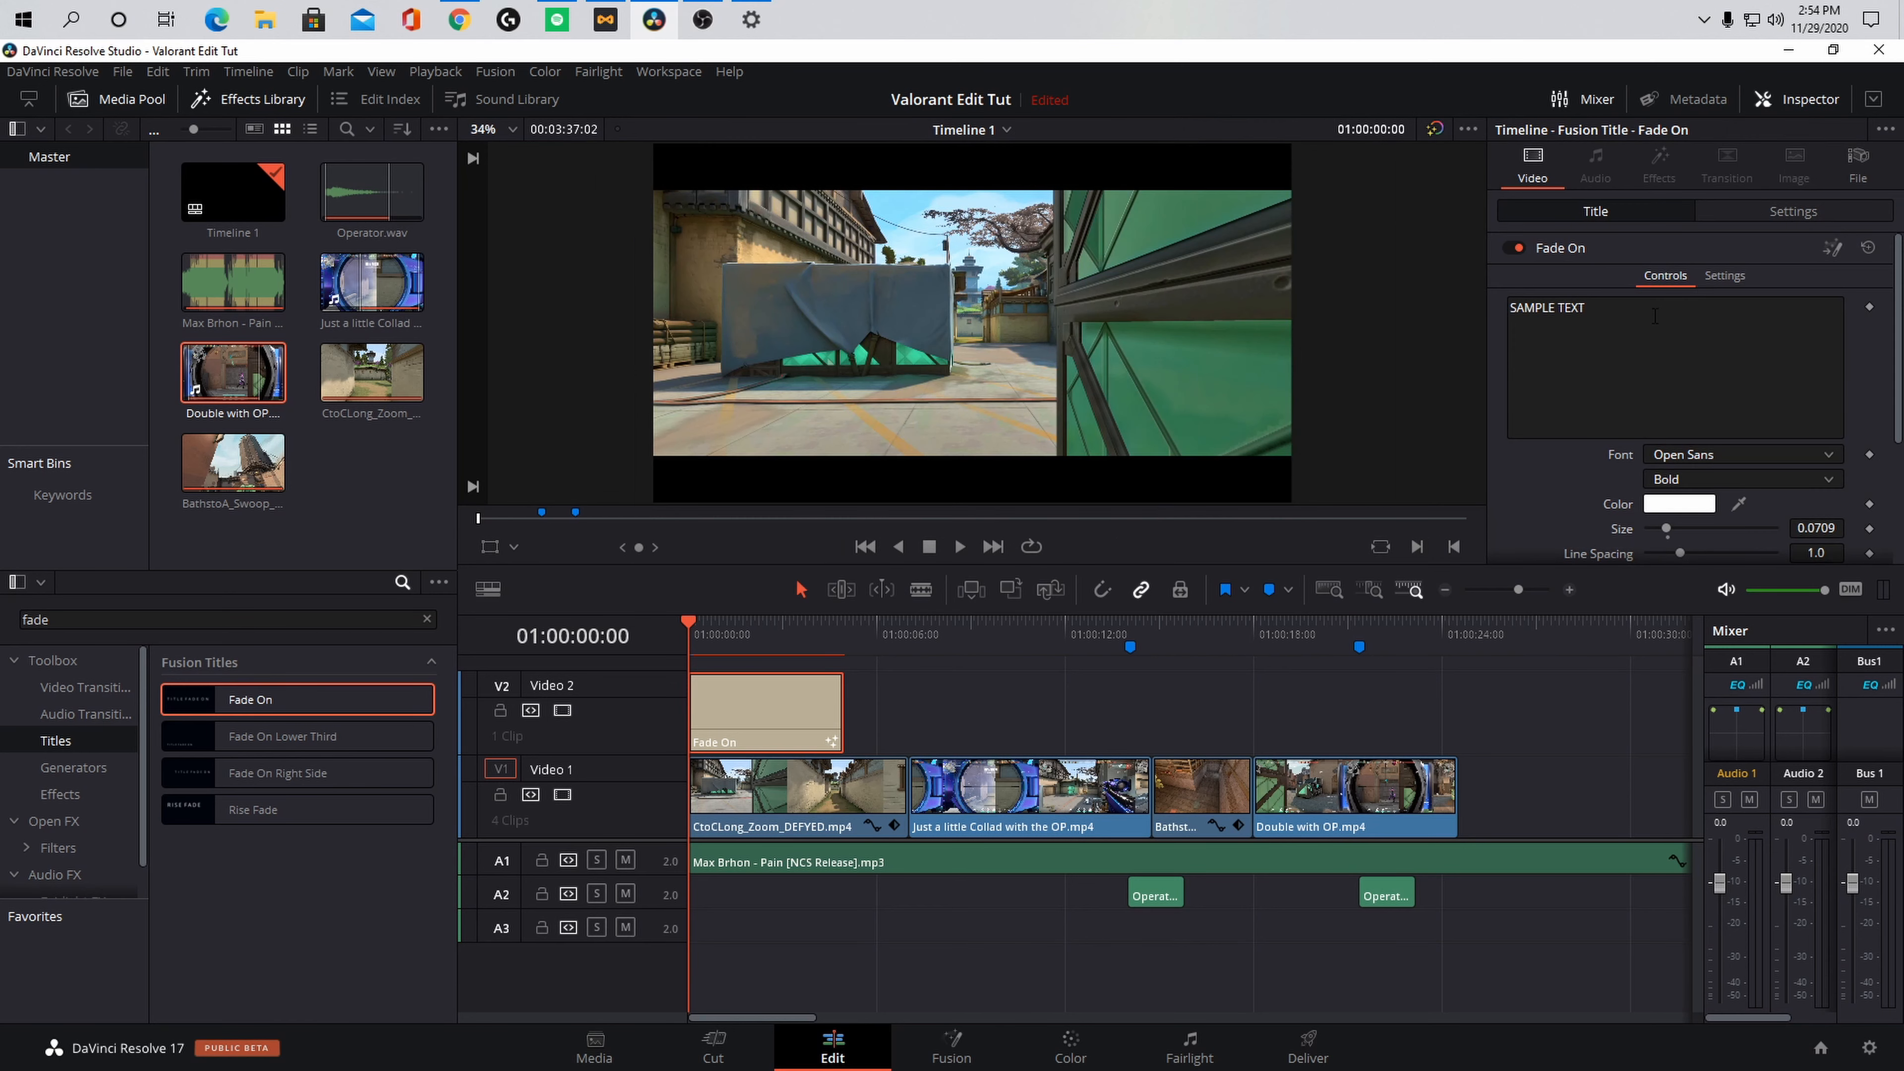
triple_click(1602, 313)
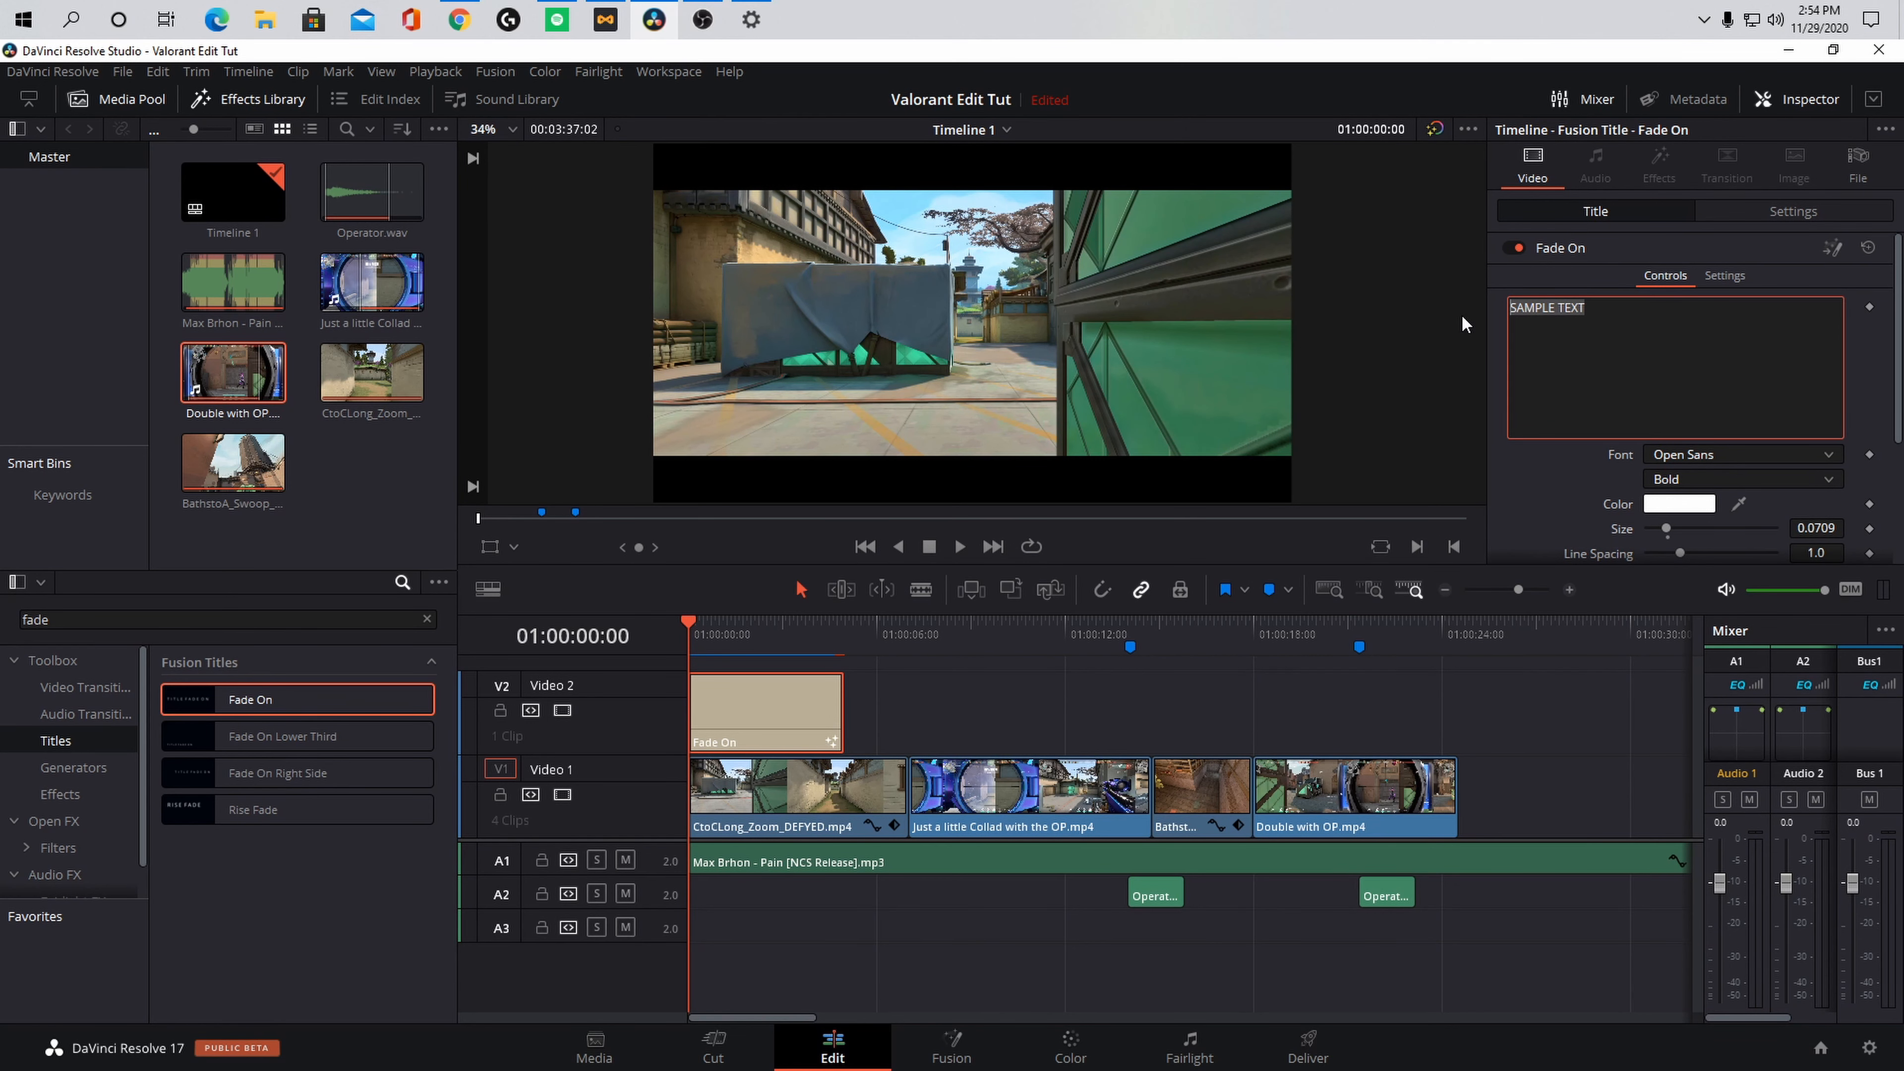
type("GCK Tut DR")
Step: Set the Fade On title's font to Dark Seed and preview the title over the opening clip at 01:00:02:15
scroll(1597, 384, "down", 1)
left_click(1684, 395)
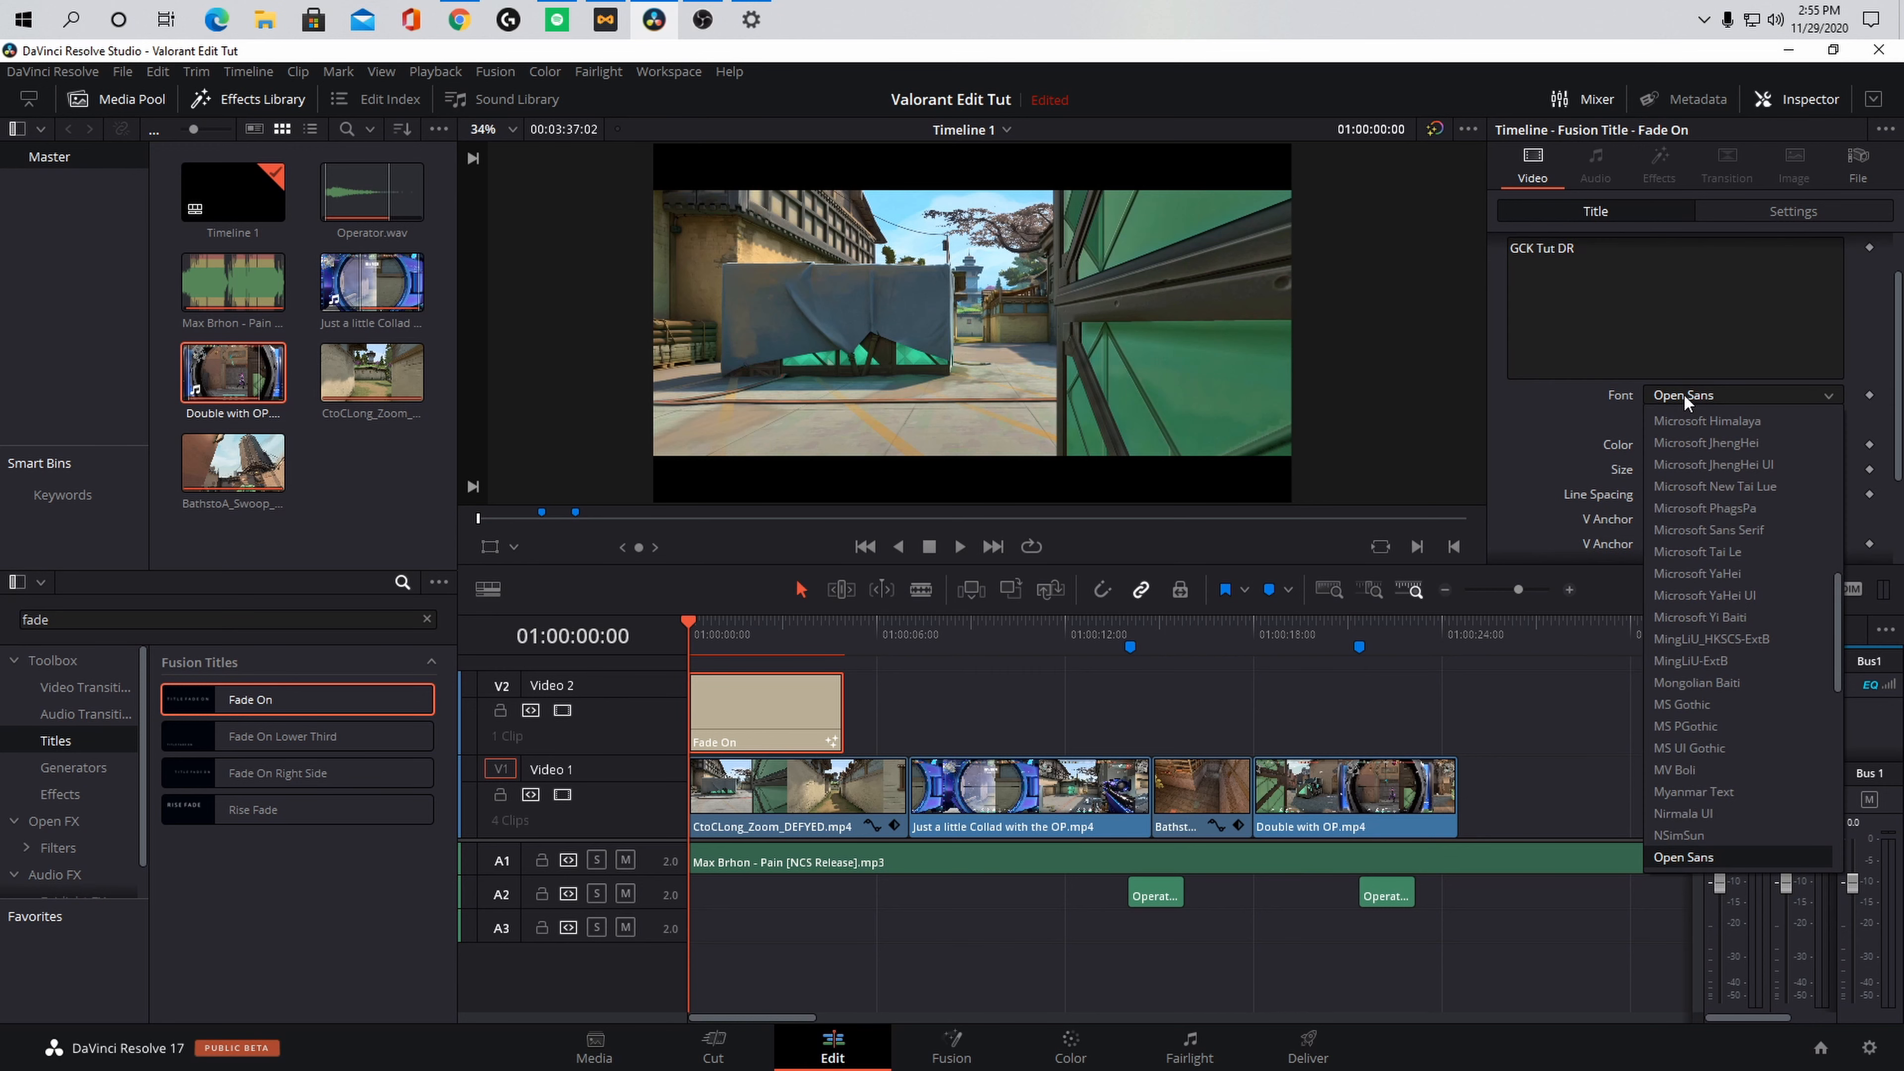
key("b")
key("d")
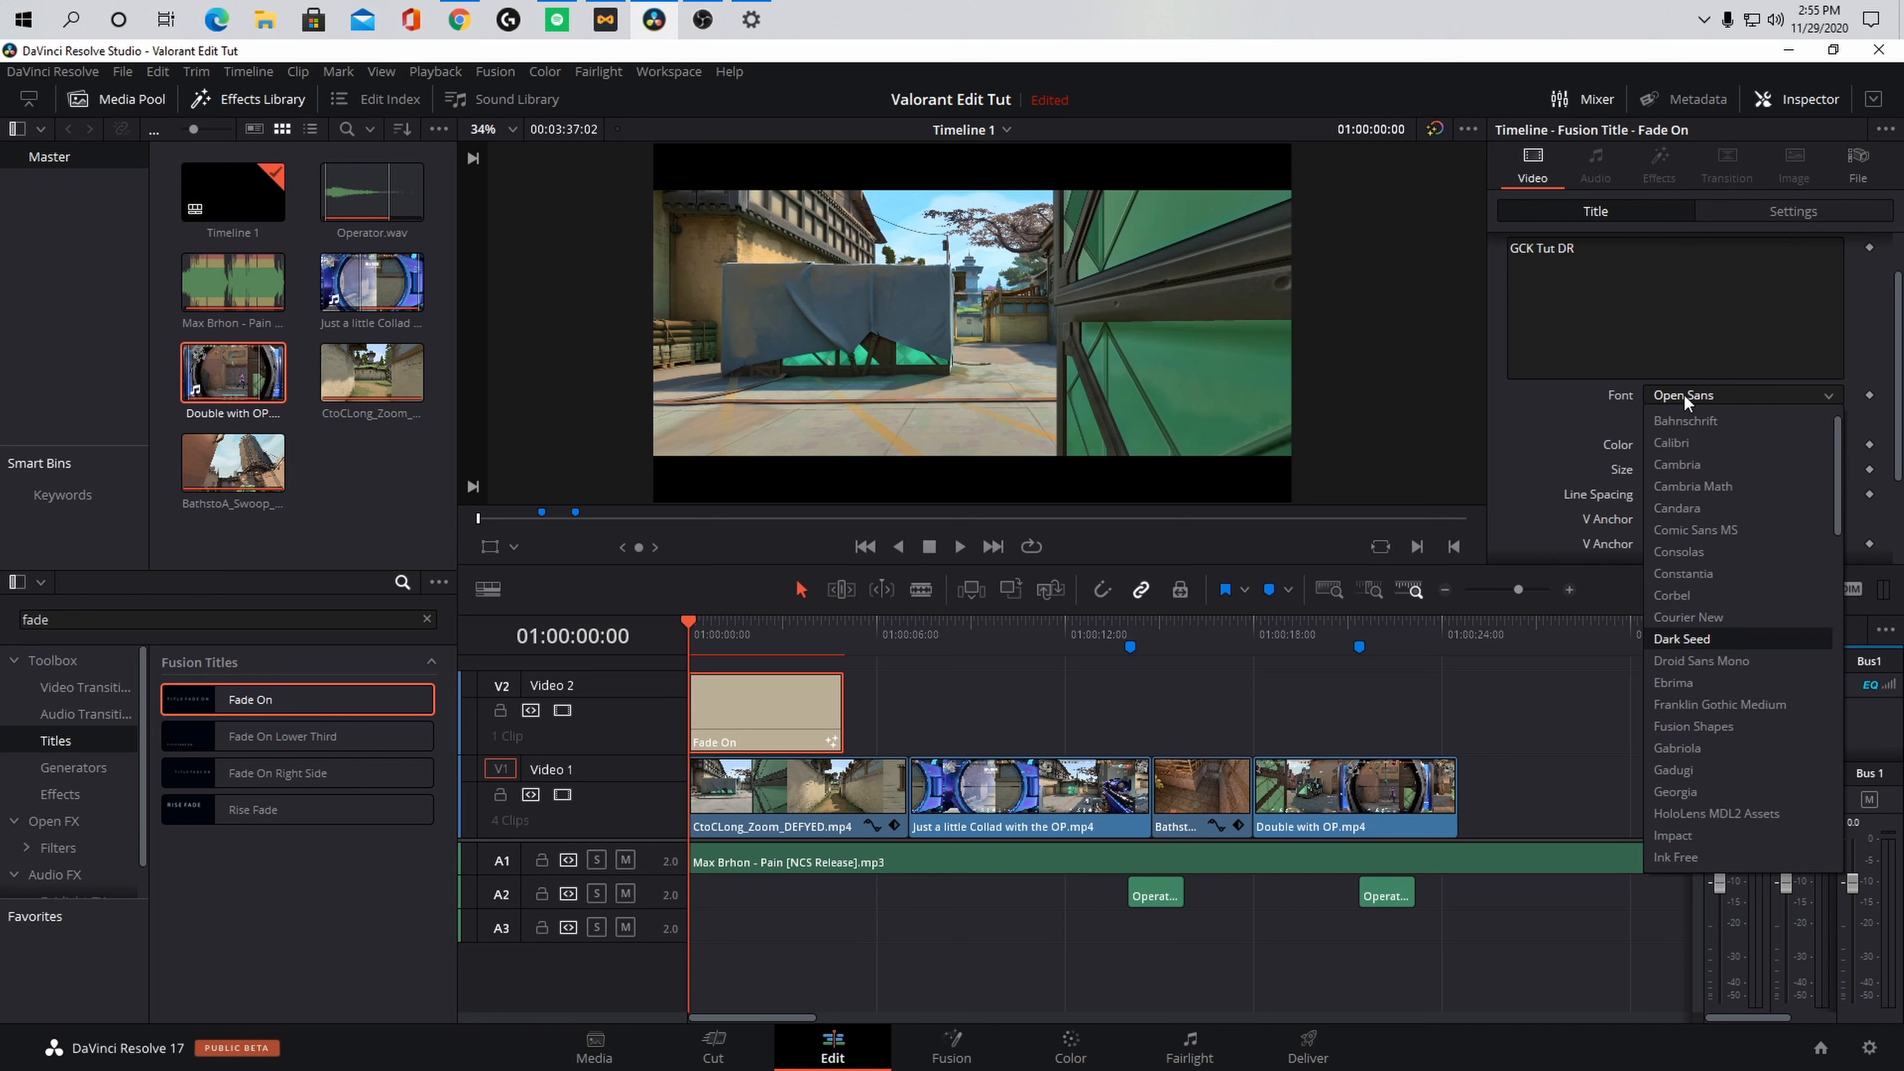
left_click(1682, 638)
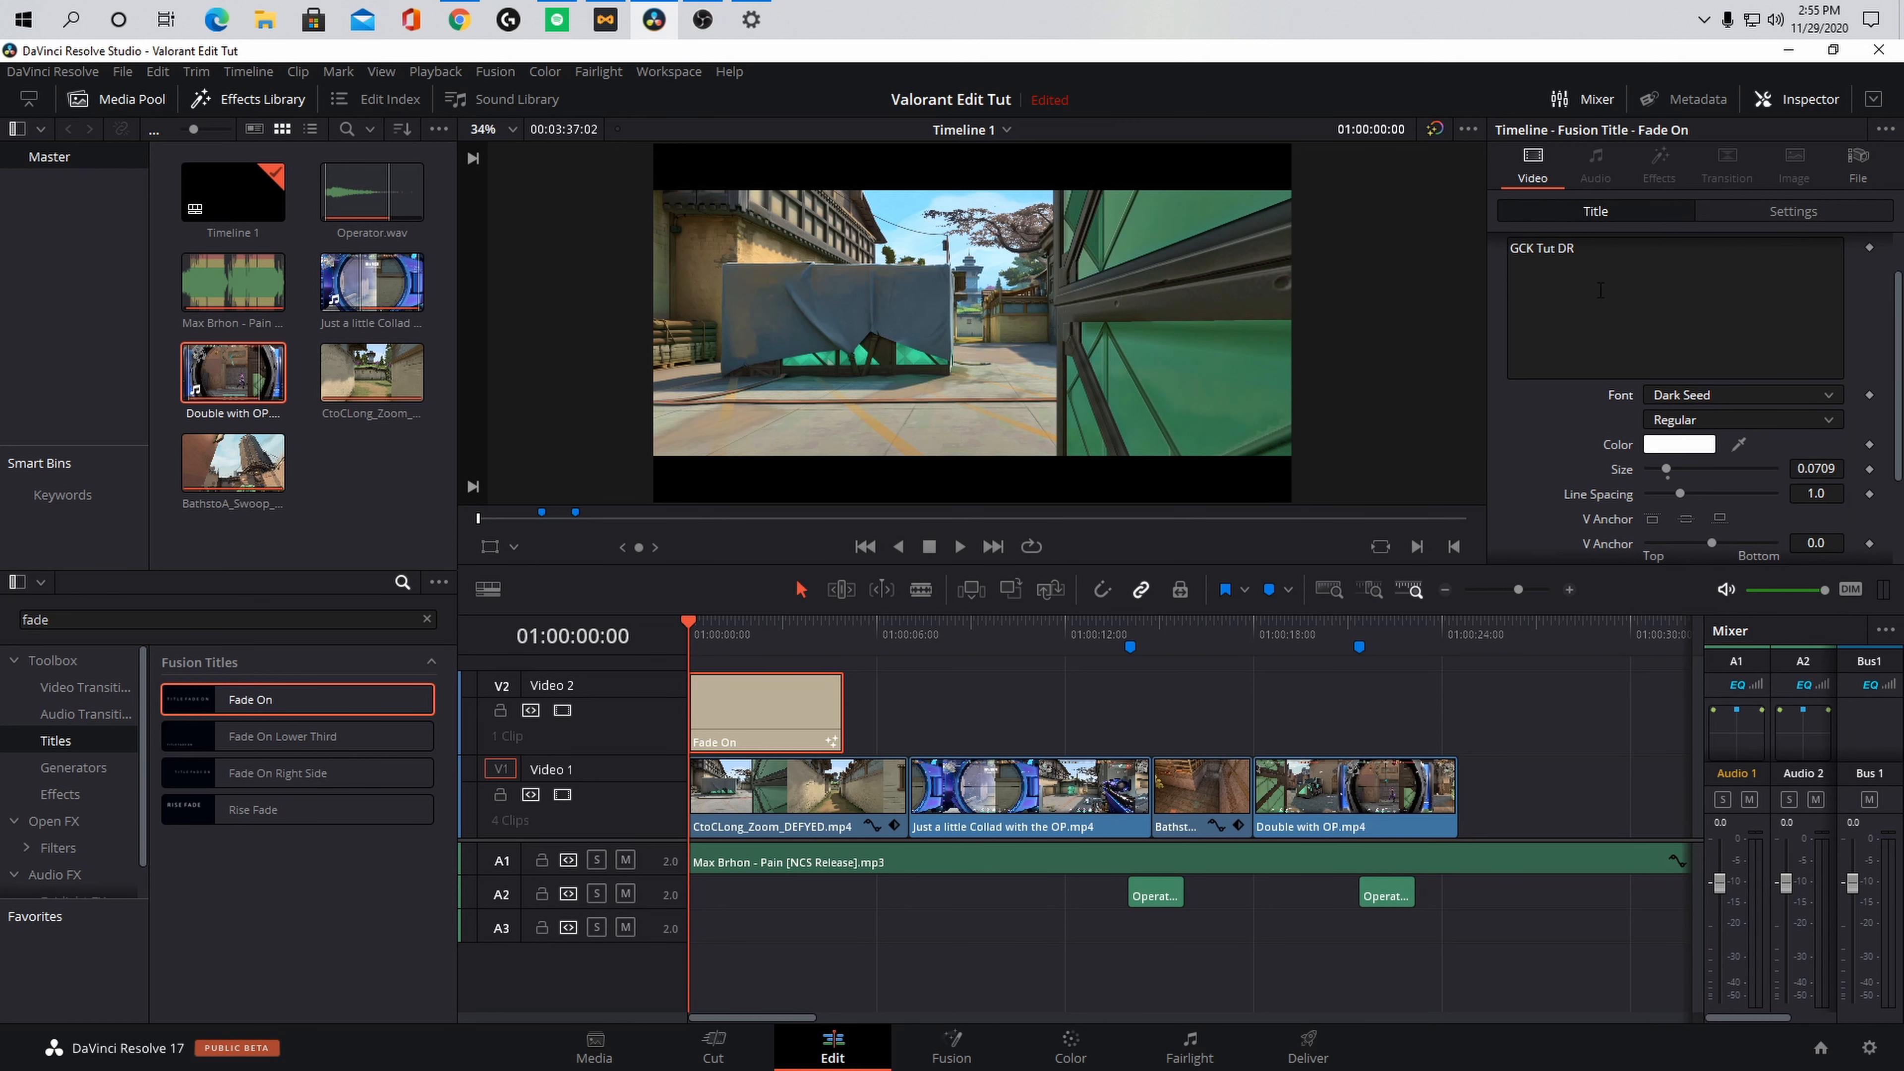
scroll(1599, 290, "up", 1)
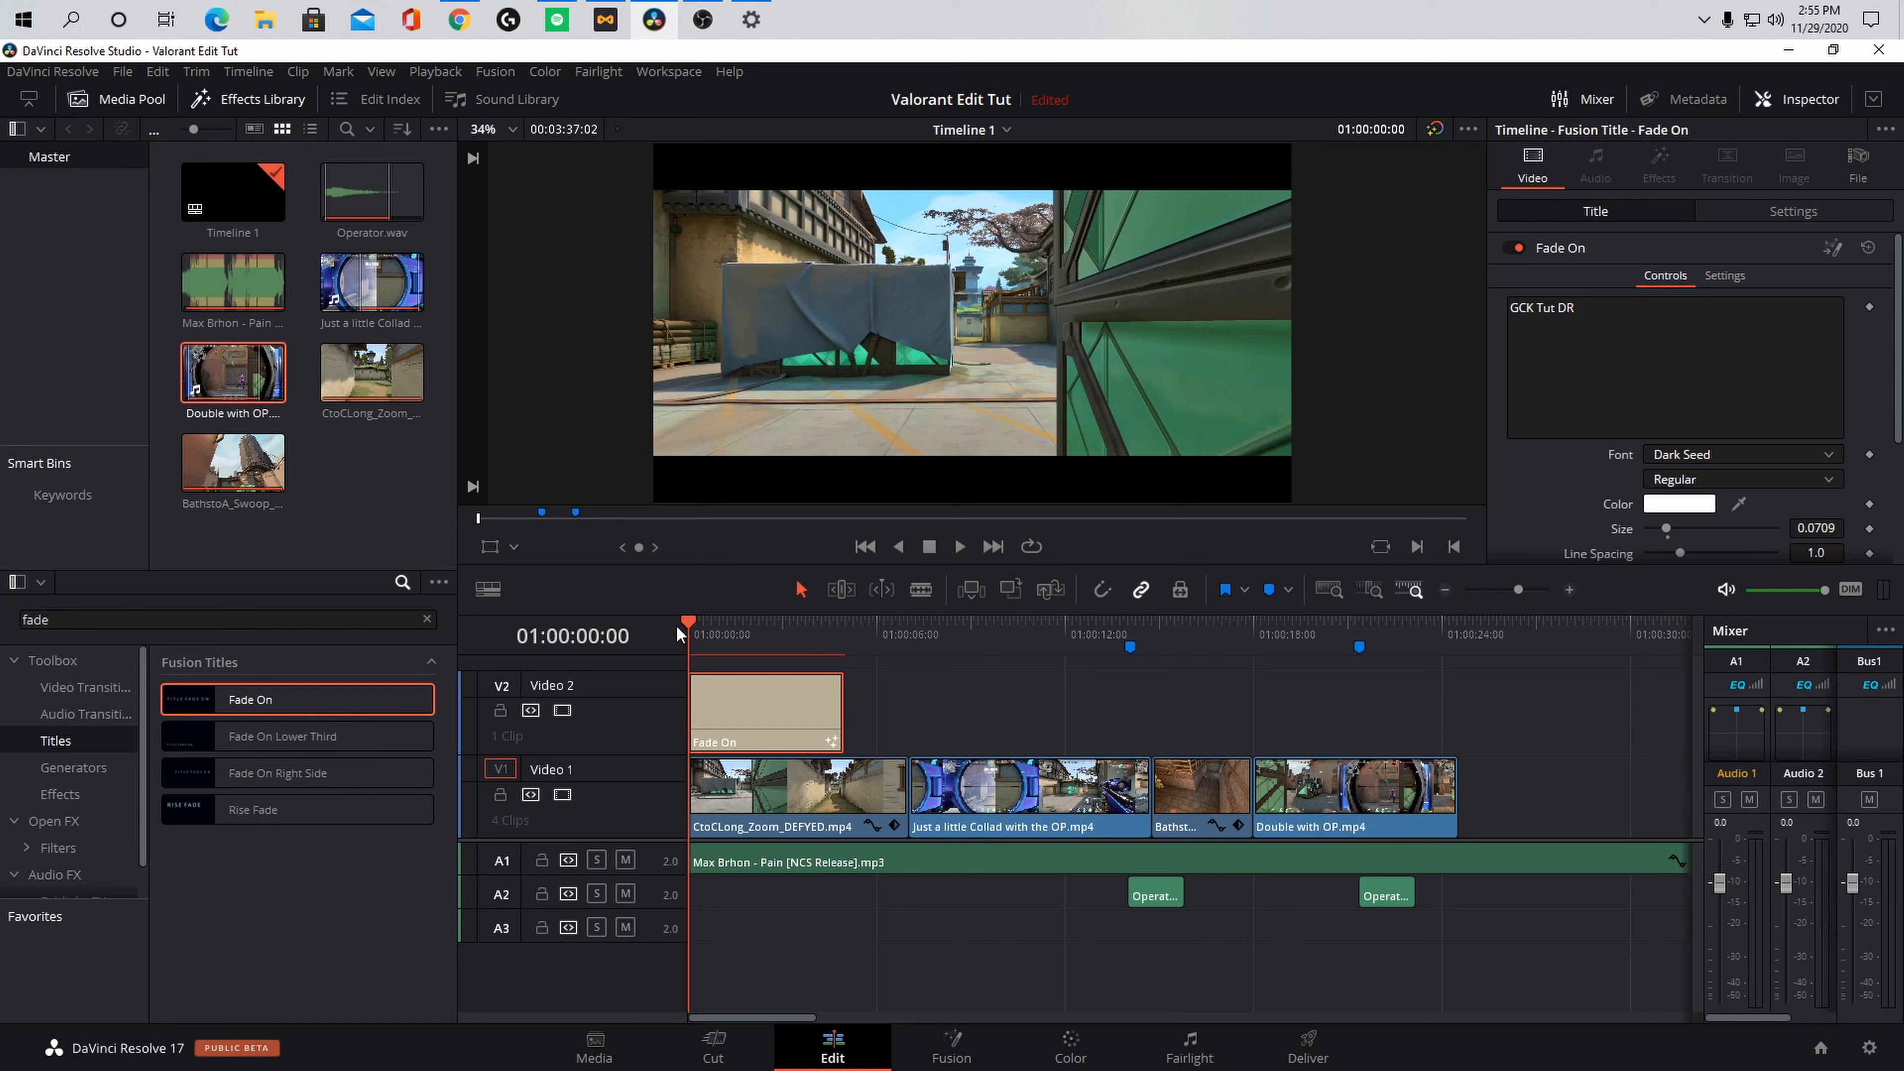
left_click_drag(689, 622, 771, 630)
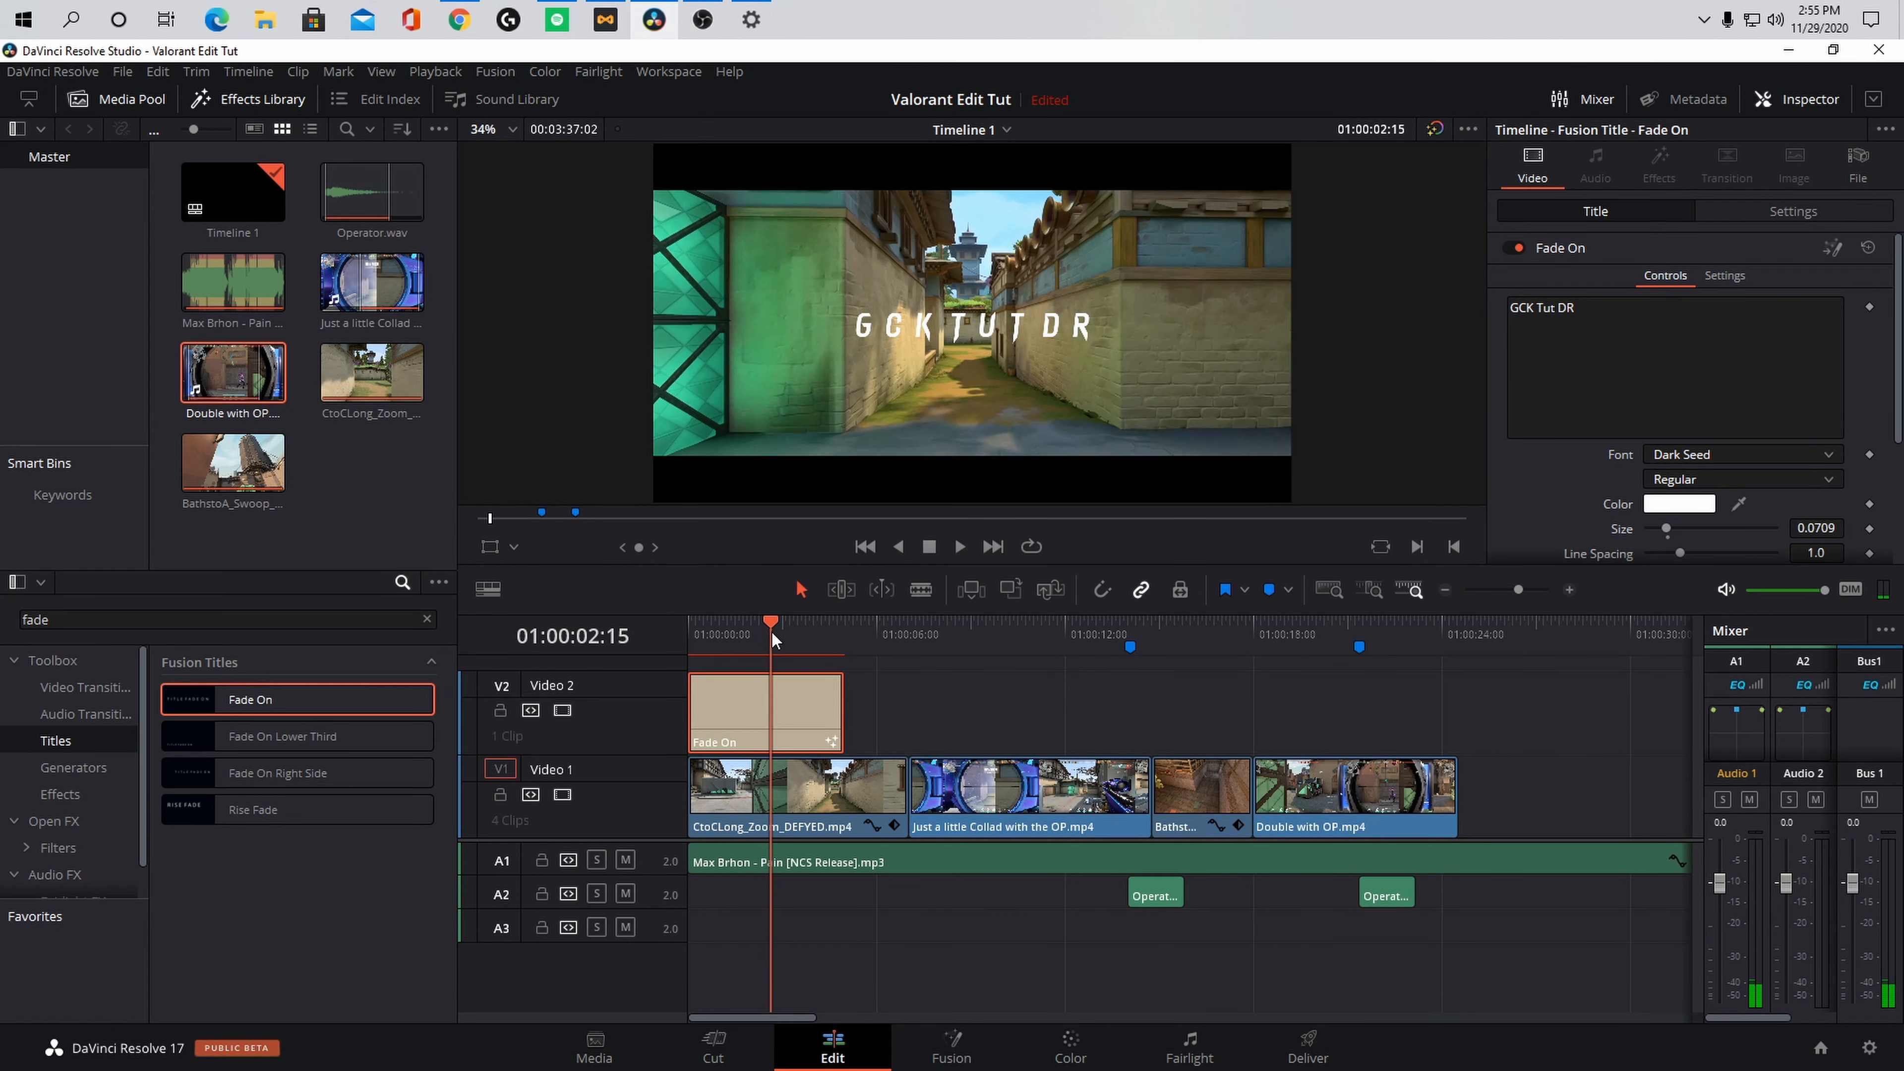
left_click(1663, 395)
scroll(1665, 450, "down", 1)
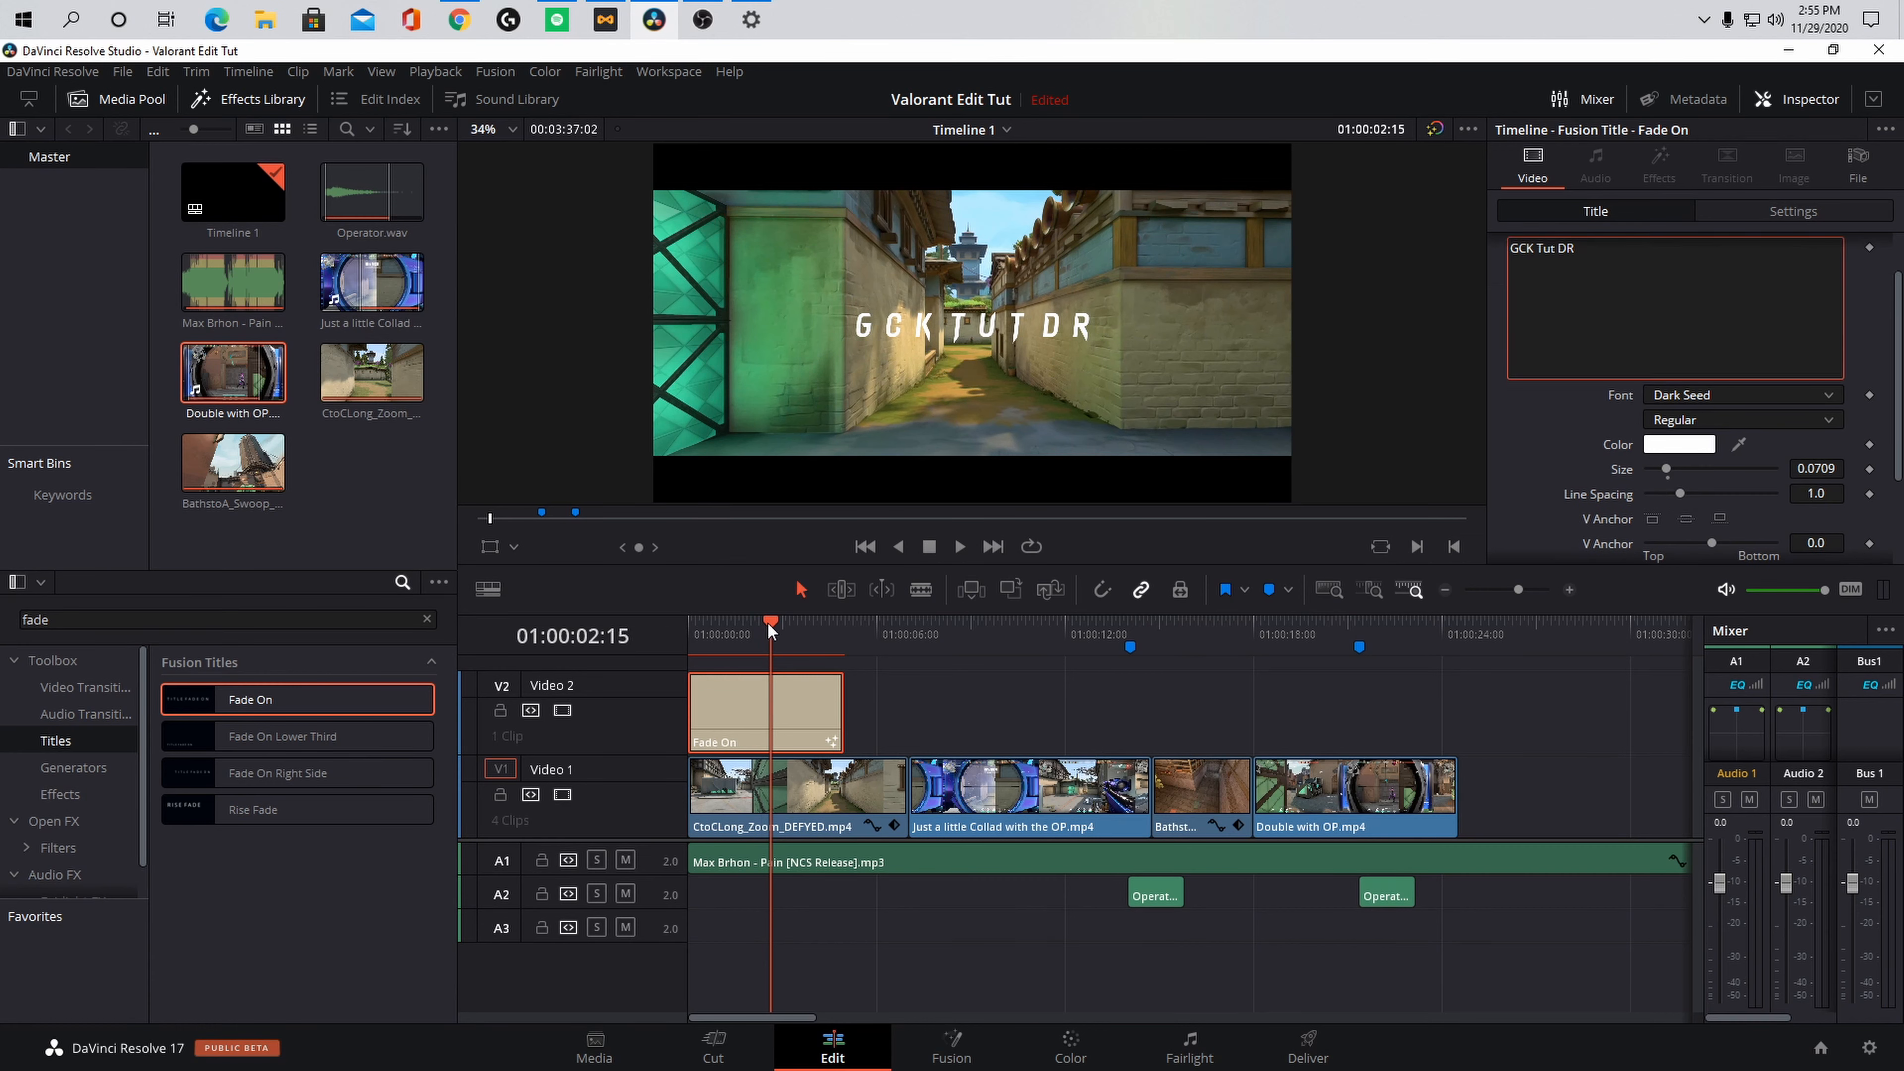
Step: Play the finished montage with its opening title from the start until past the last clip
left_click_drag(768, 622, 626, 641)
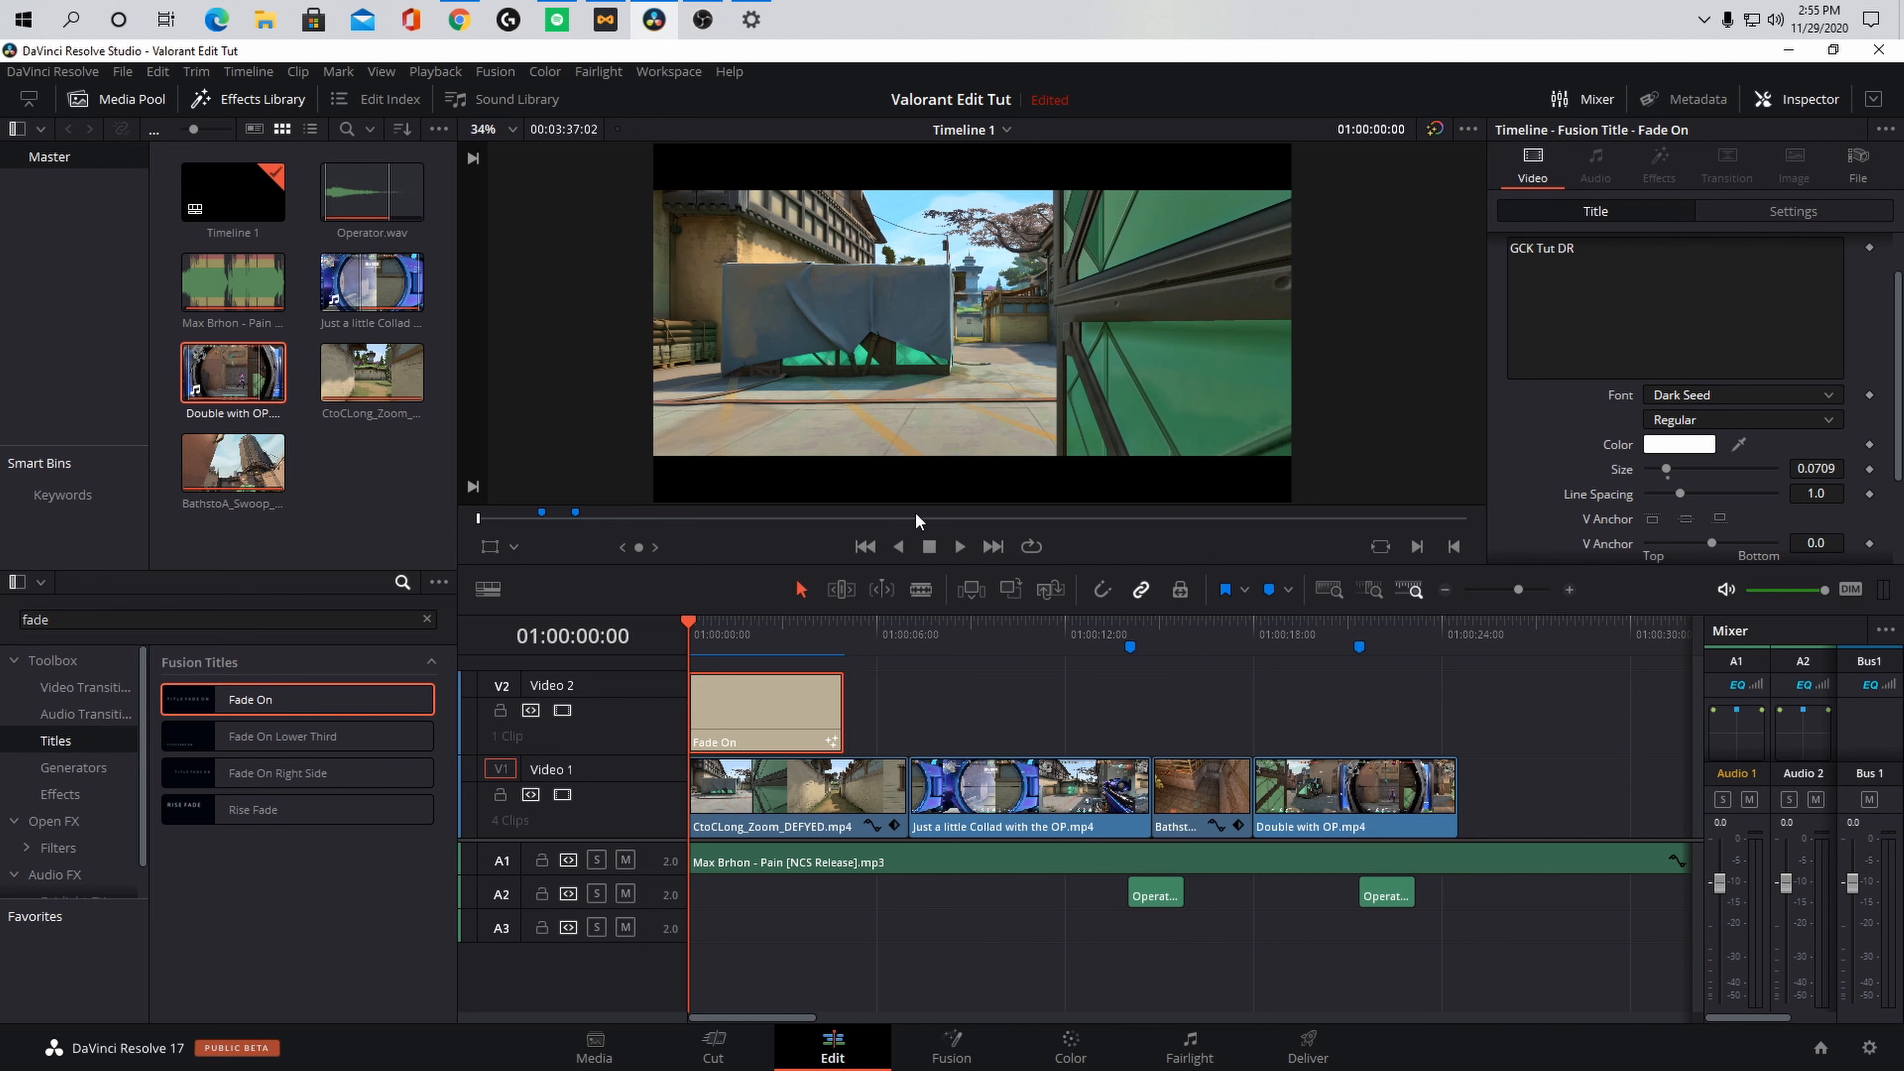
left_click(958, 546)
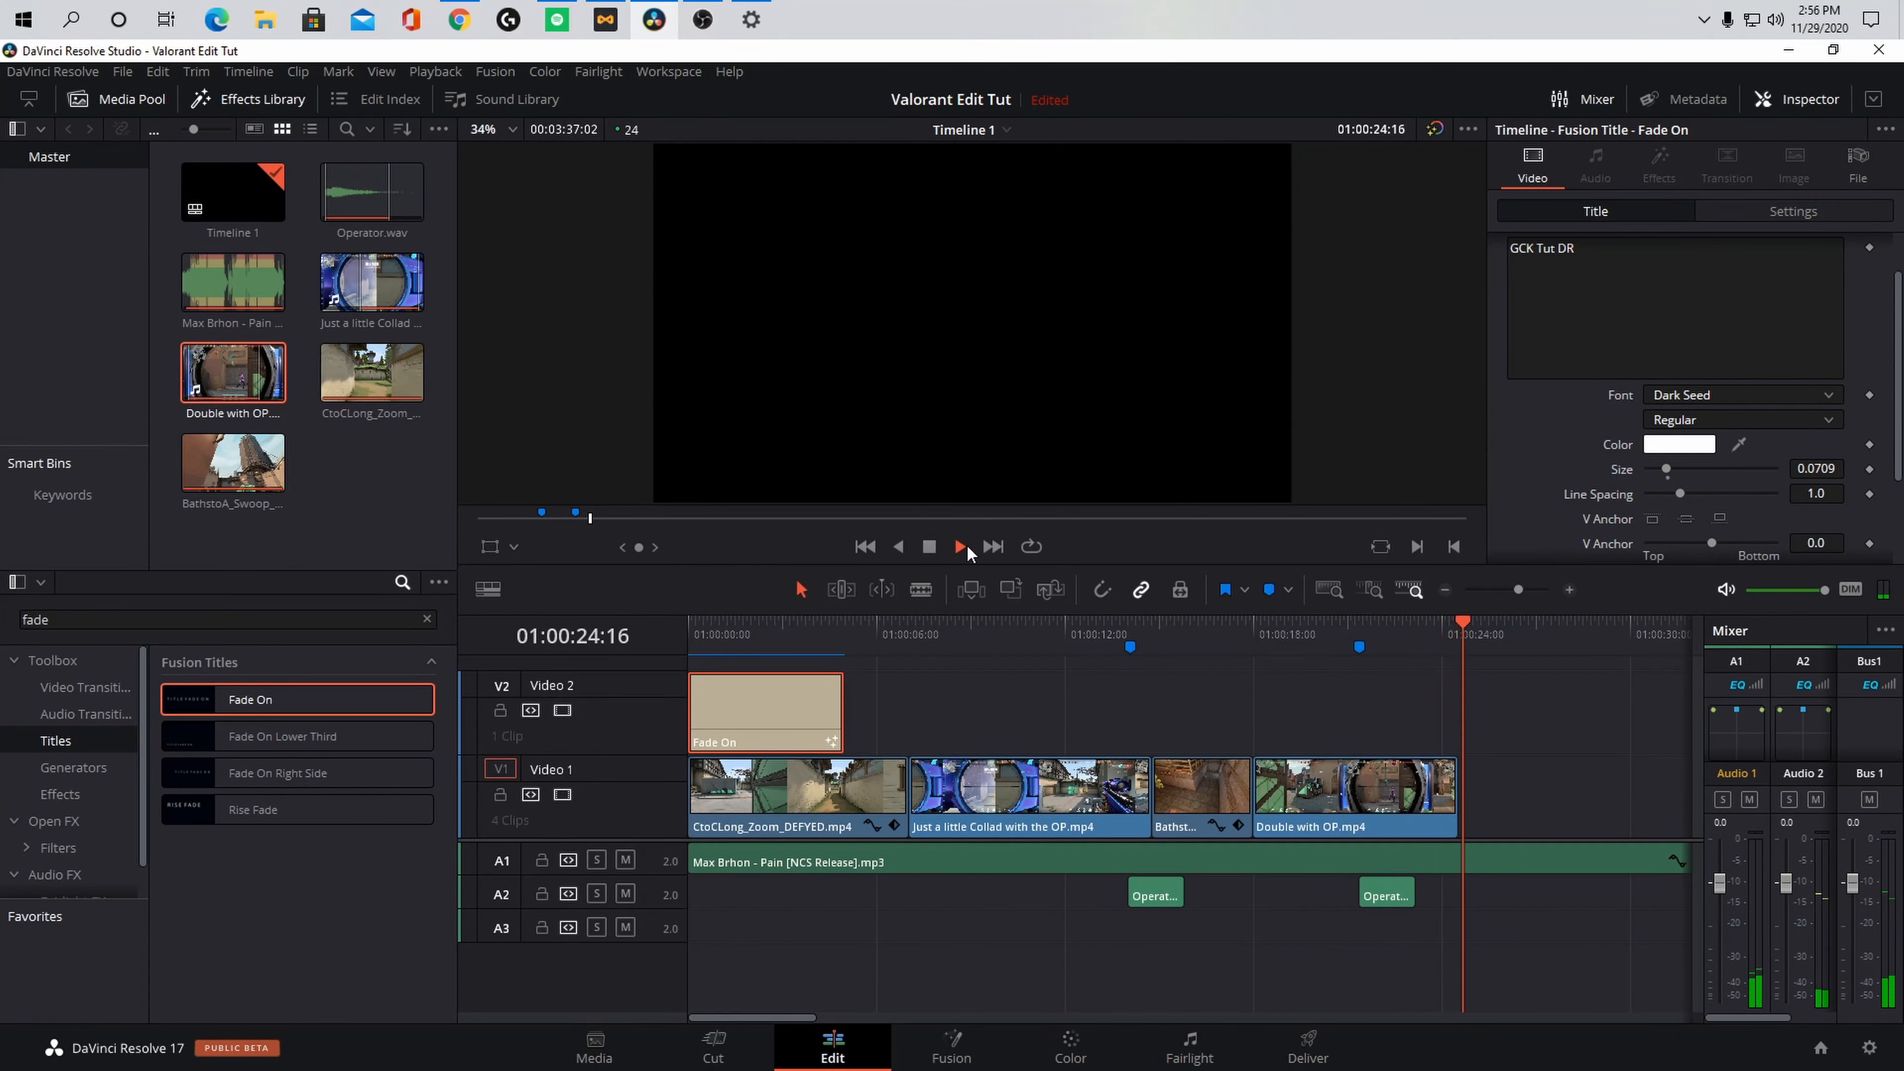
left_click(930, 546)
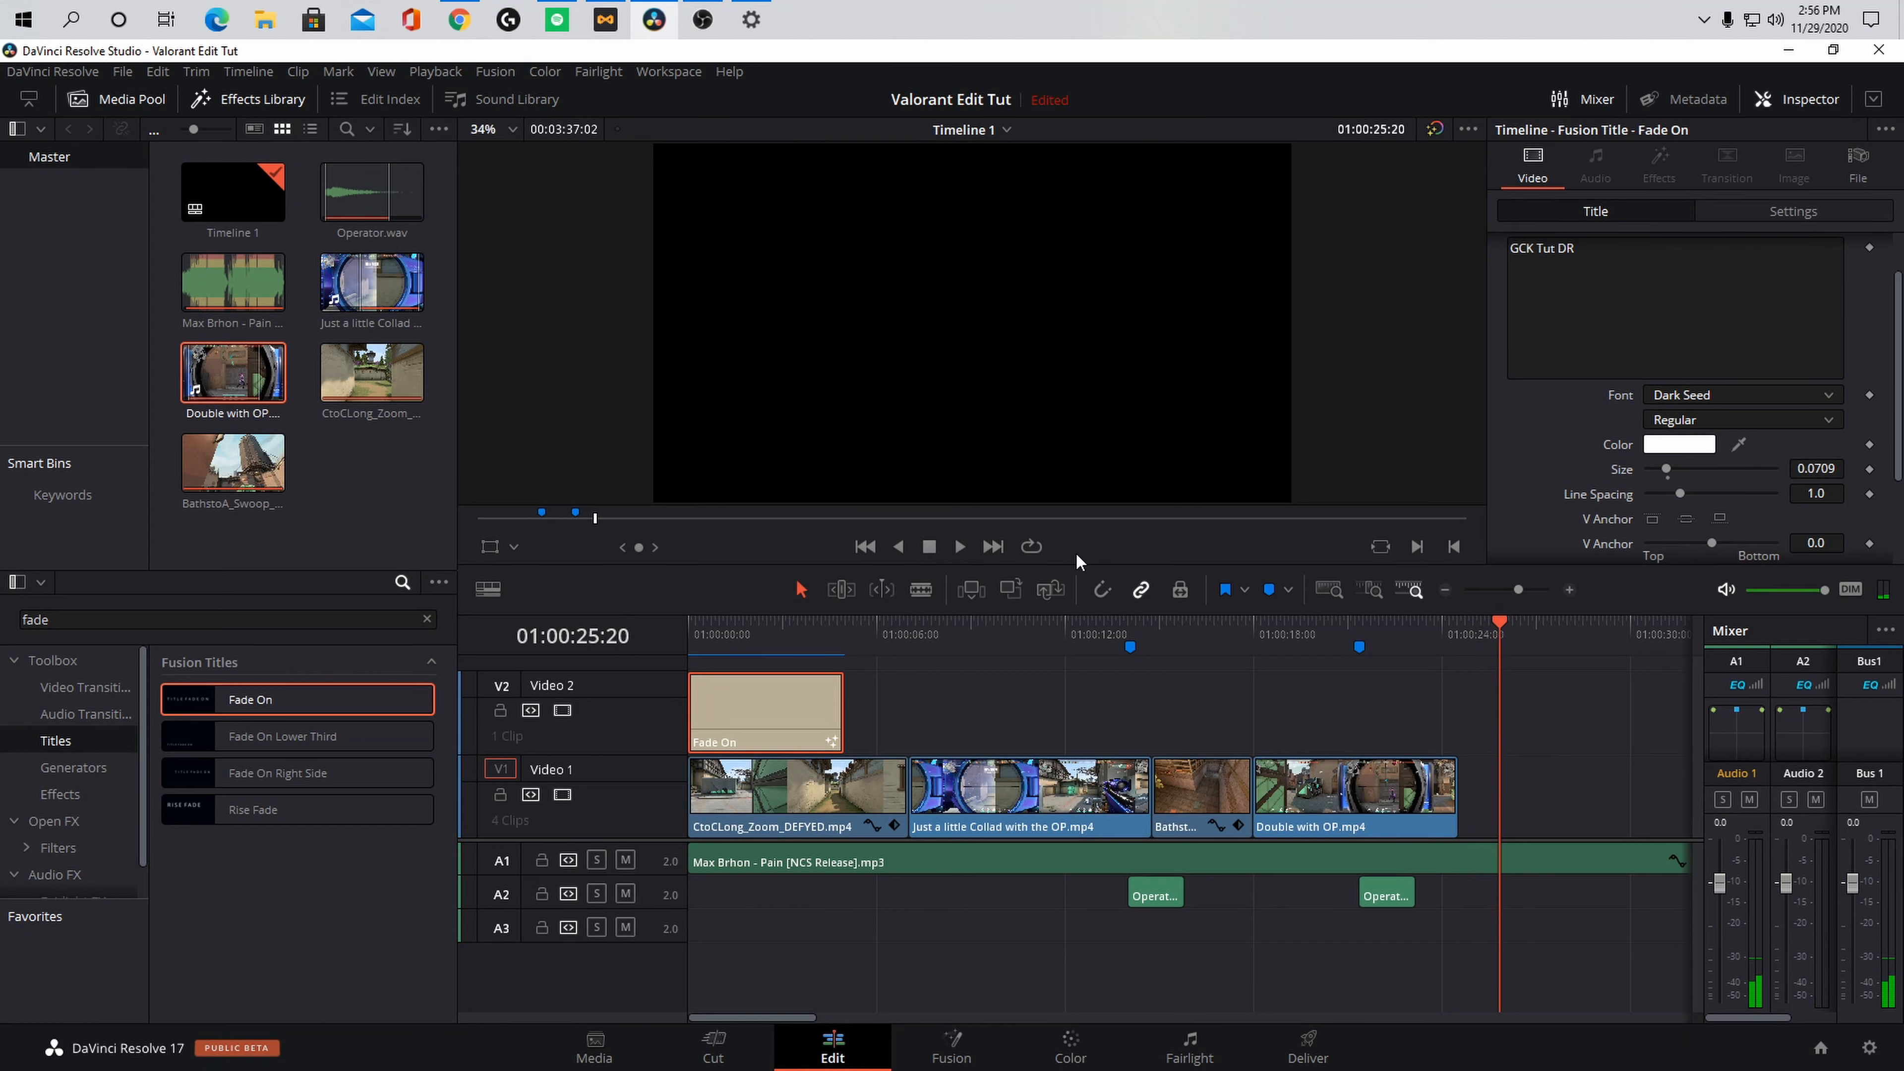